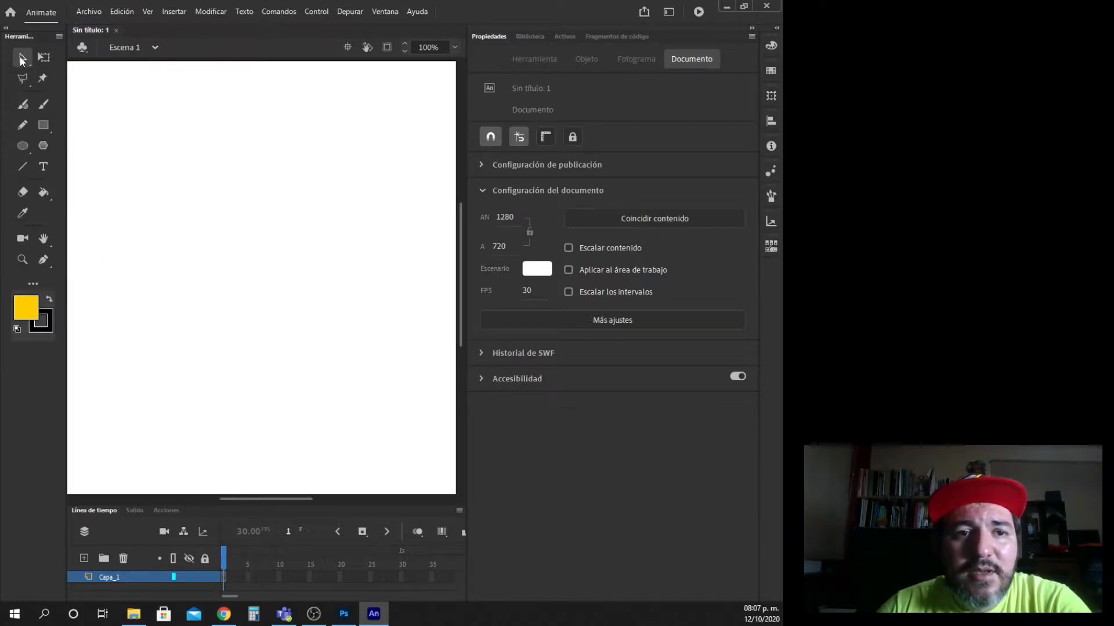
Step: Try marquee selections on the empty stage with the Selection tool and with the Subselection tool
left_click_drag(160, 153, 346, 324)
left_click_drag(112, 120, 389, 363)
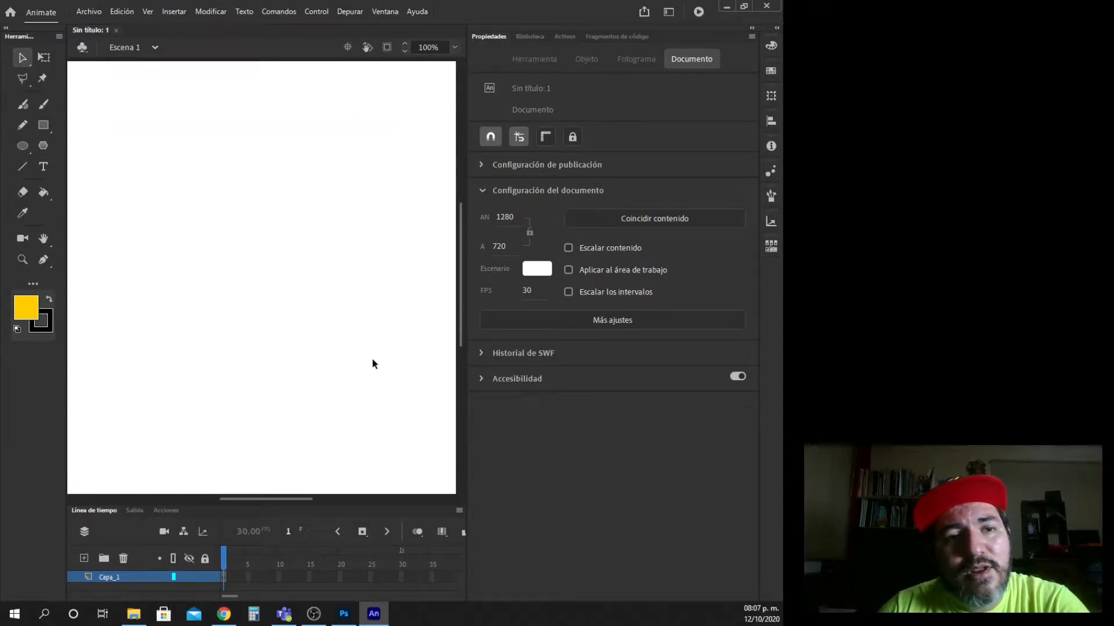
left_click(22, 59)
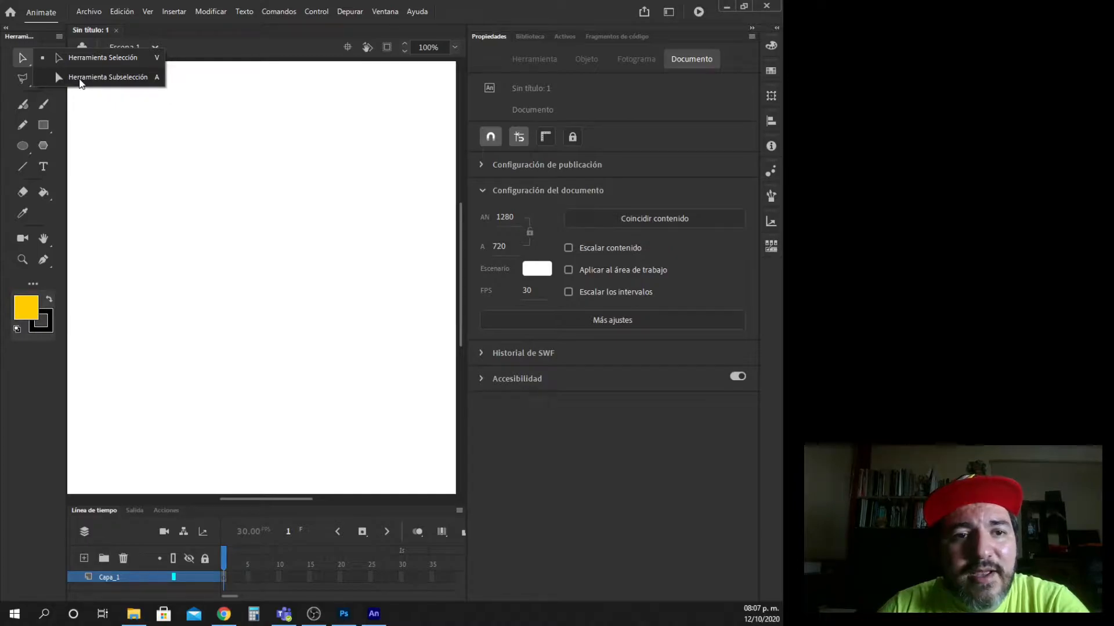
left_click(80, 83)
left_click_drag(101, 120, 393, 361)
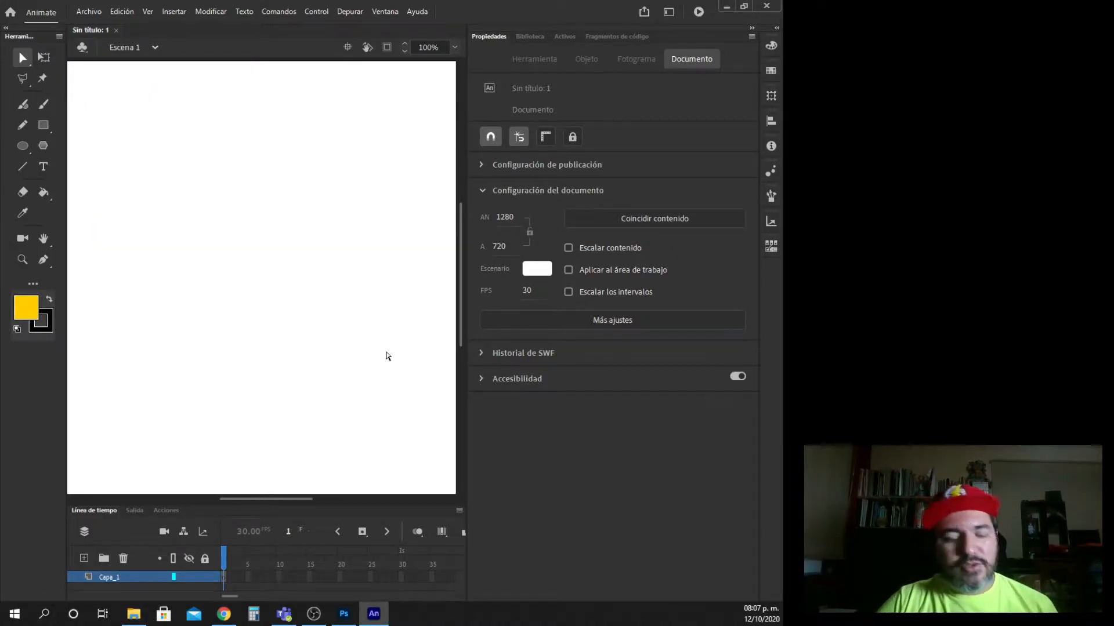
Step: Switch back to the Selection tool and activate the Free Transform tool
left_click(21, 57)
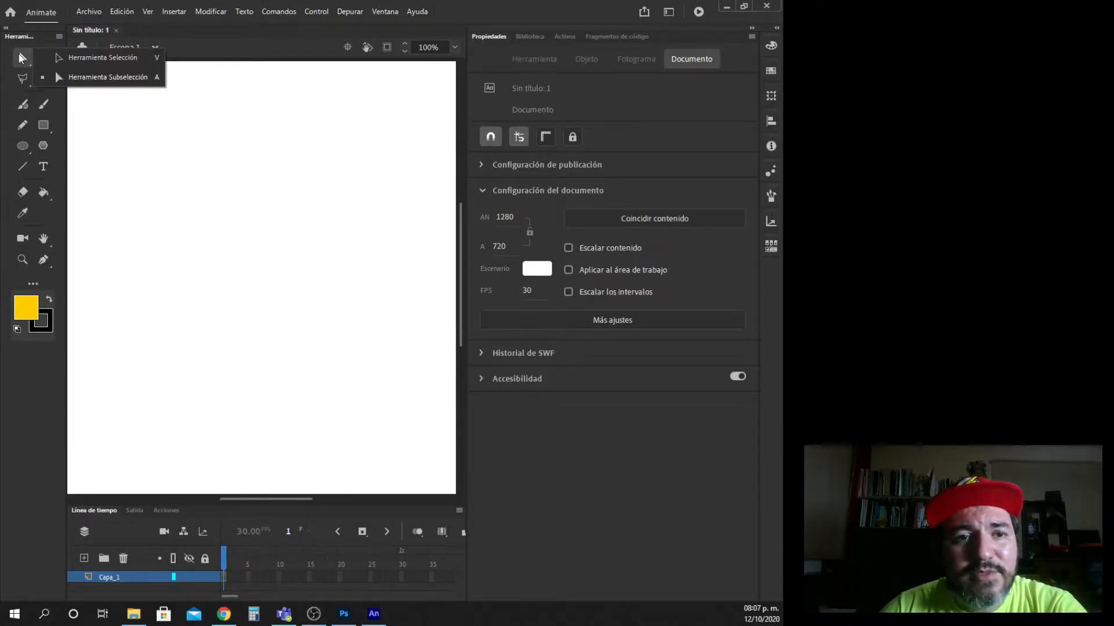
left_click(60, 61)
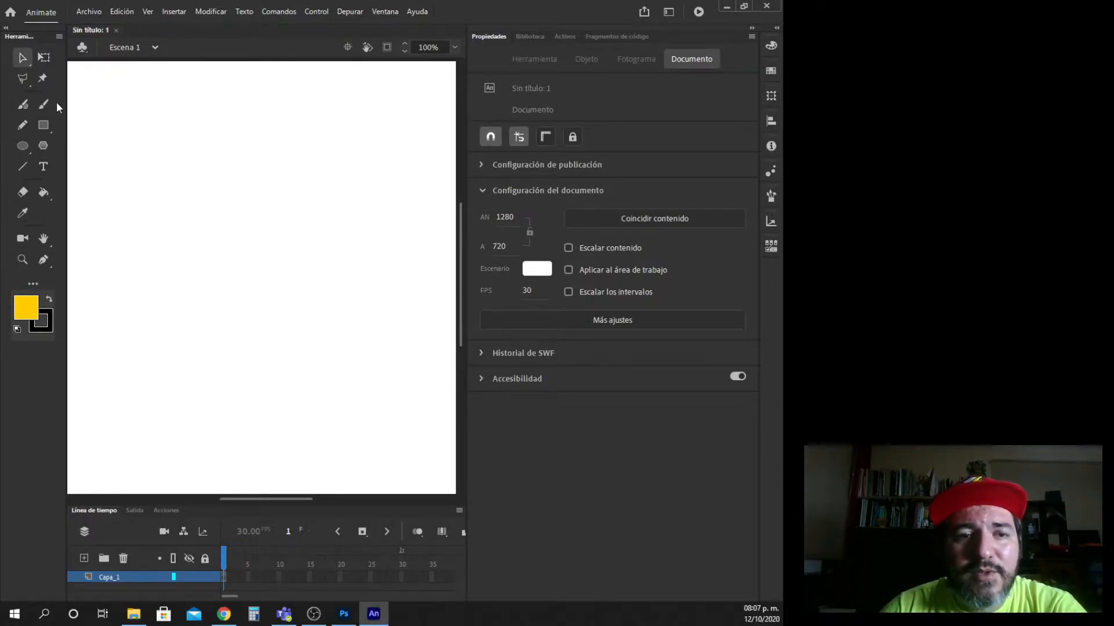
left_click(43, 58)
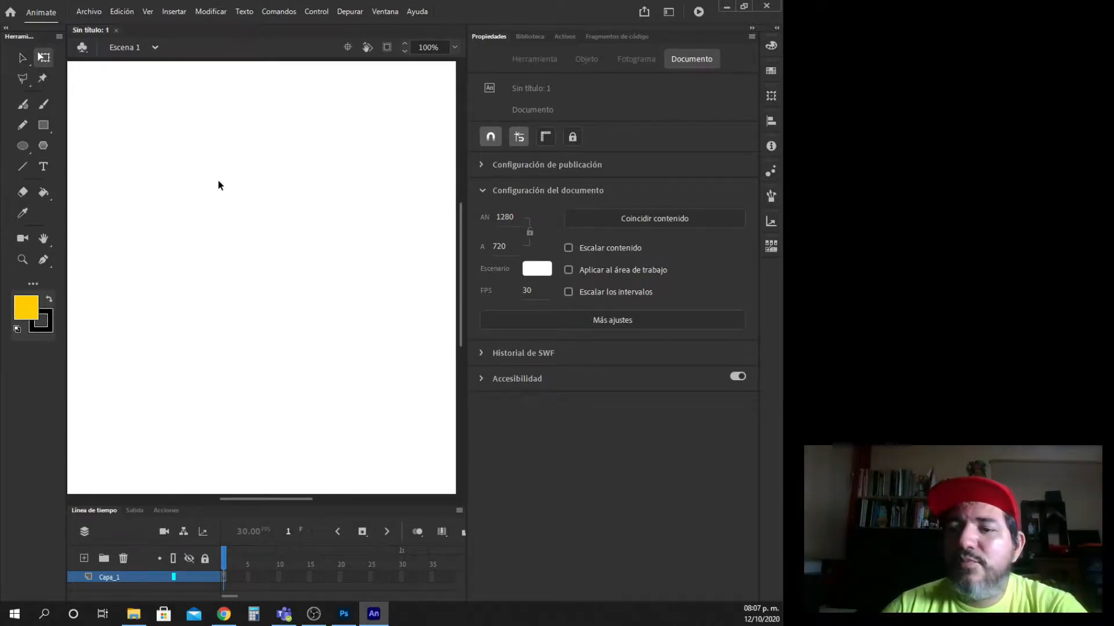
Step: Outline a large irregular polygonal selection with nine corners on the stage using the Polygon lasso tool, and close it at its starting point
left_click(24, 79)
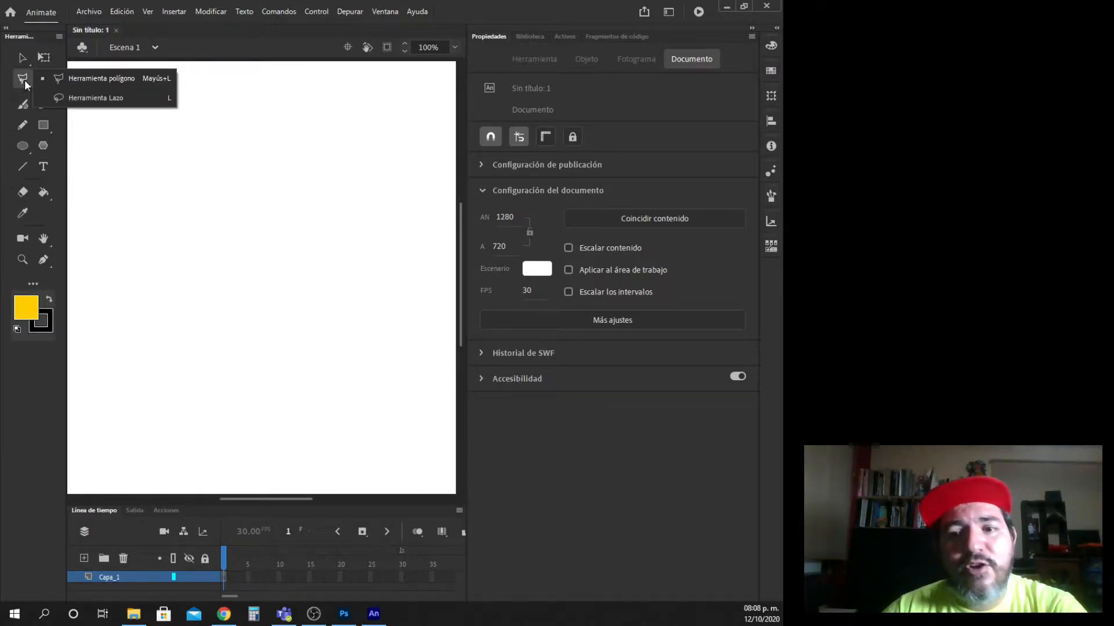
left_click(58, 82)
left_click(158, 112)
left_click(121, 302)
left_click(238, 332)
left_click(364, 291)
left_click(361, 195)
left_click(286, 146)
left_click(225, 215)
left_click(178, 151)
left_click(204, 120)
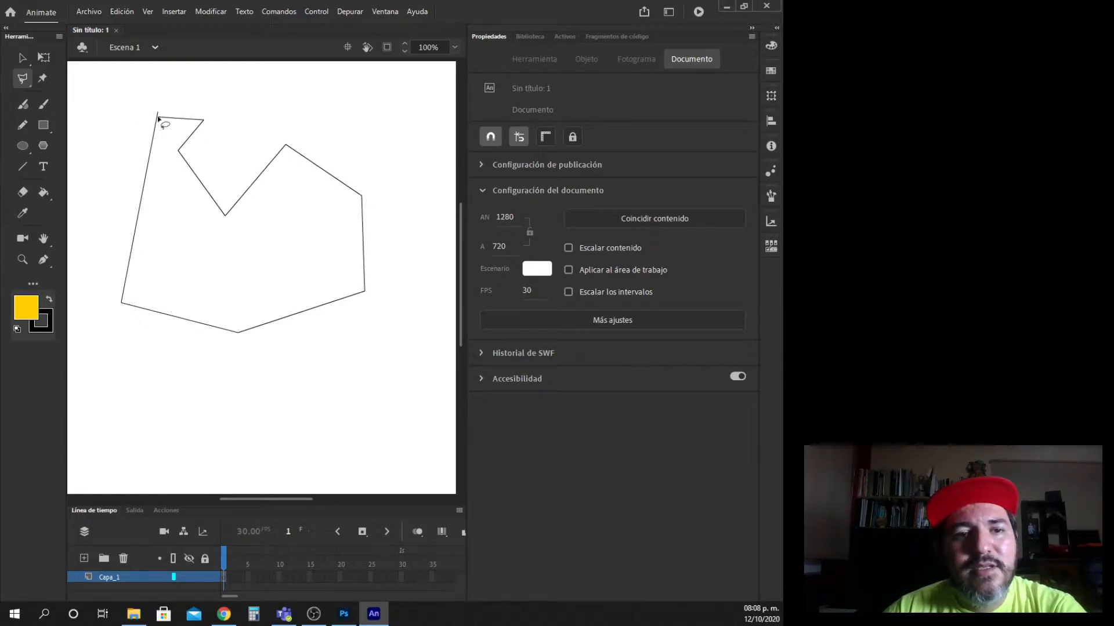
double_click(159, 116)
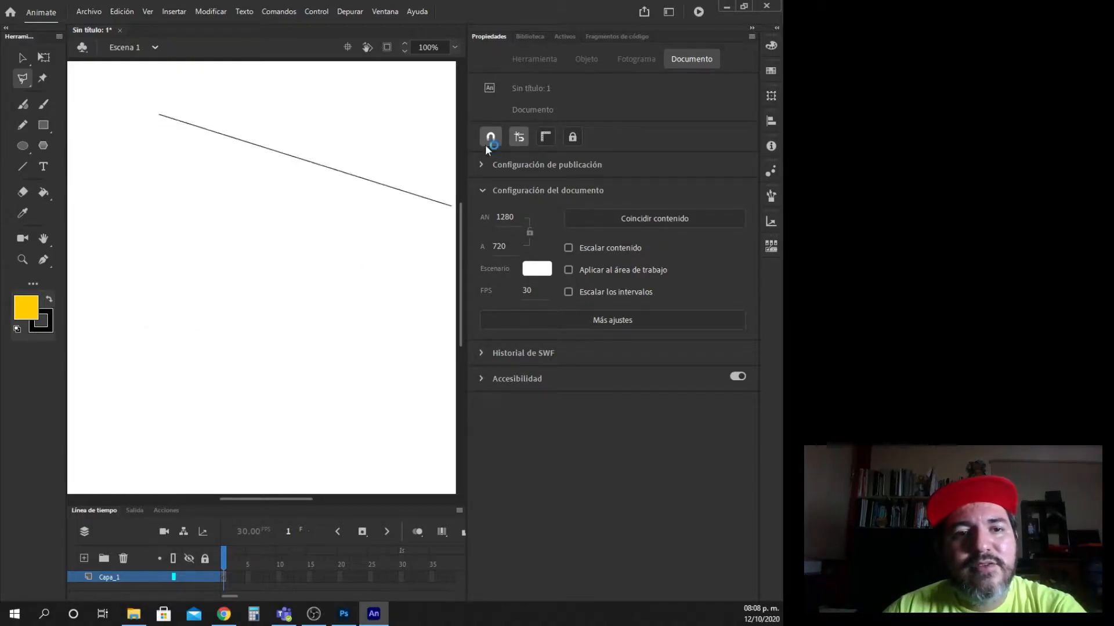
Step: Outline a smaller five-point selection in the middle of the stage with the Polygon lasso tool
left_click(177, 244)
left_click(221, 243)
left_click(274, 206)
left_click(267, 186)
double_click(221, 147)
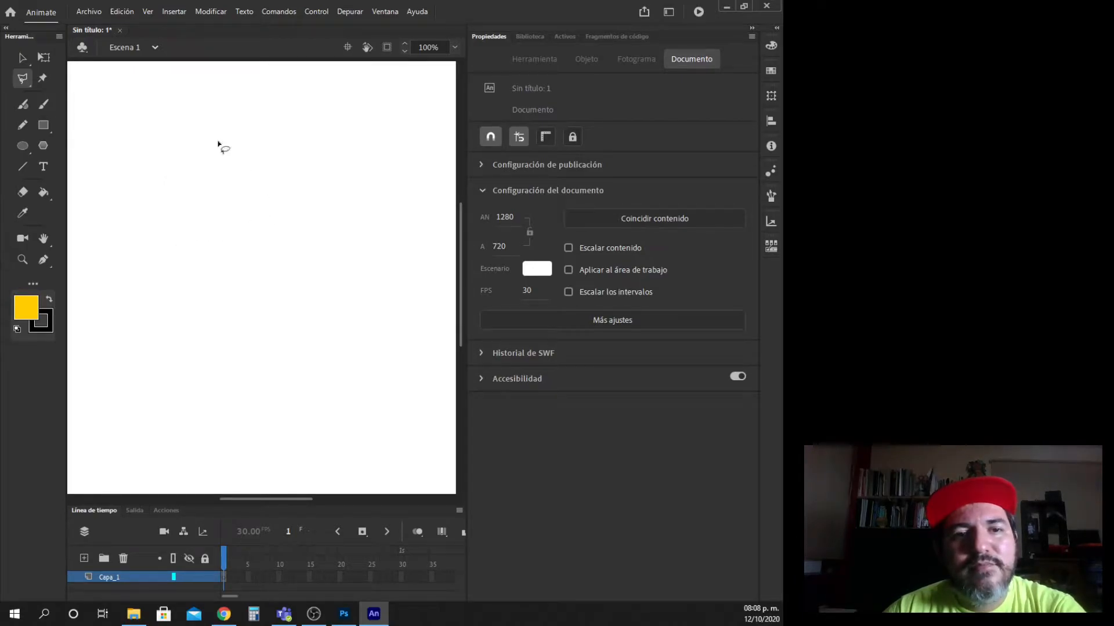
Step: Switch to the freehand Lasso tool and outline a freehand selection on the stage
left_click(27, 78)
left_click(58, 85)
mouse_move(191, 156)
left_mouse_down()
mouse_move(168, 295)
mouse_move(244, 372)
mouse_move(325, 168)
mouse_move(288, 124)
mouse_move(251, 129)
left_mouse_up()
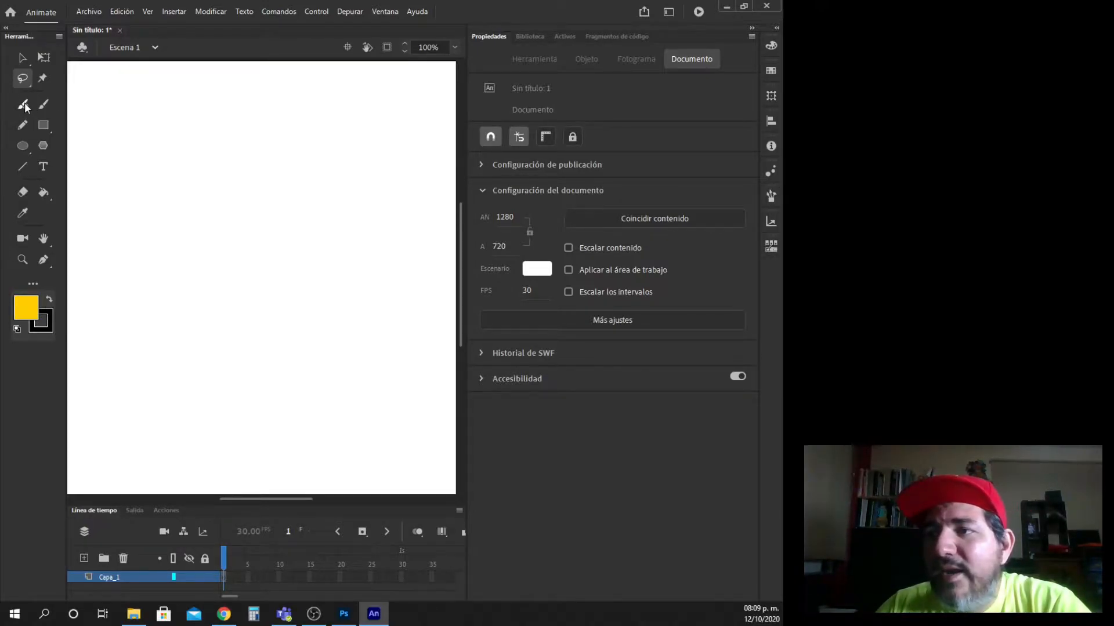
Step: Review the Fluid Brush, Selection, Lasso and Asset Warp tools one after another
left_click(22, 105)
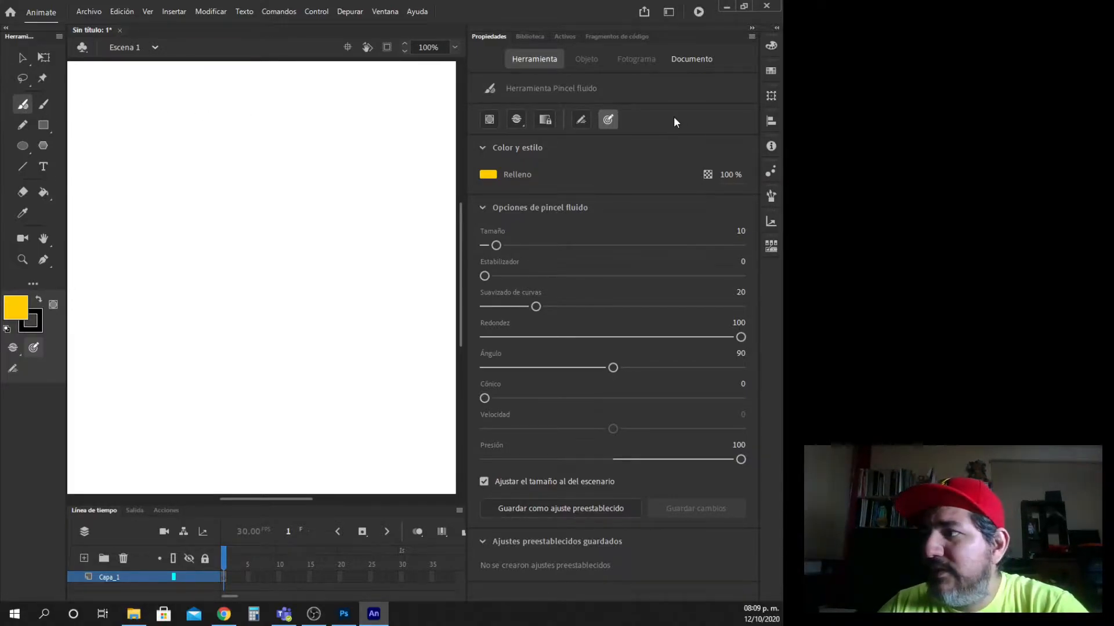
left_click(22, 57)
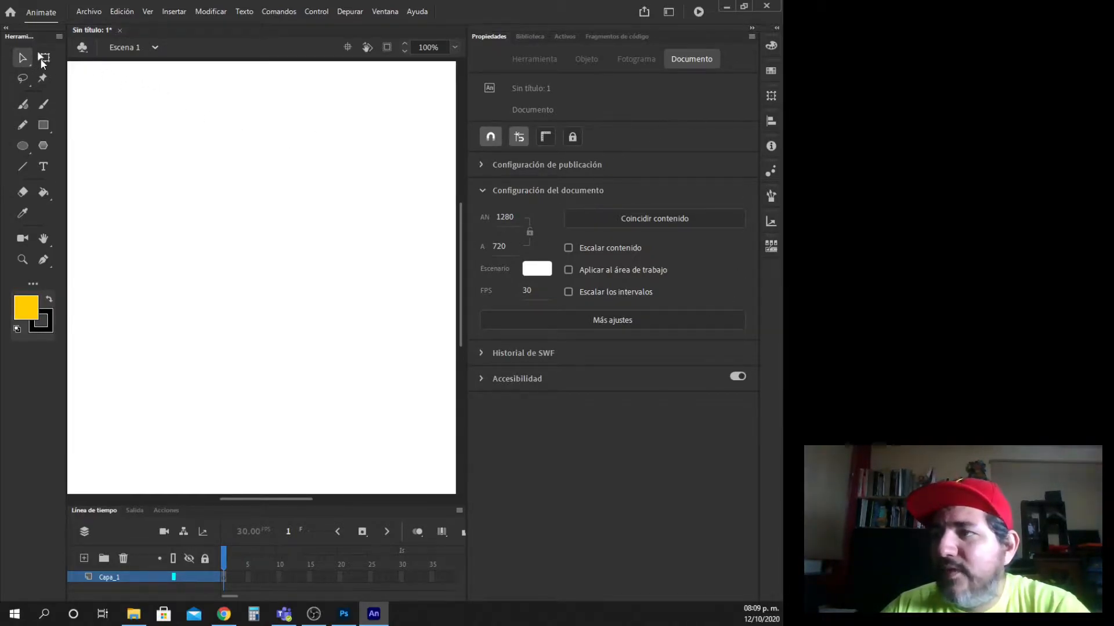
left_click(23, 78)
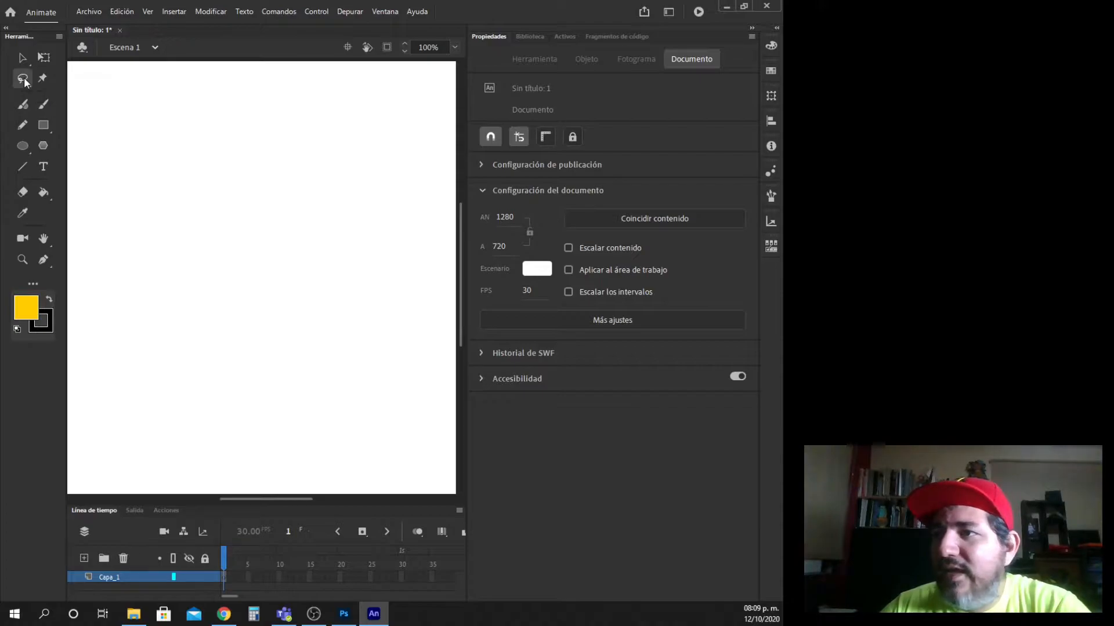
left_click(38, 78)
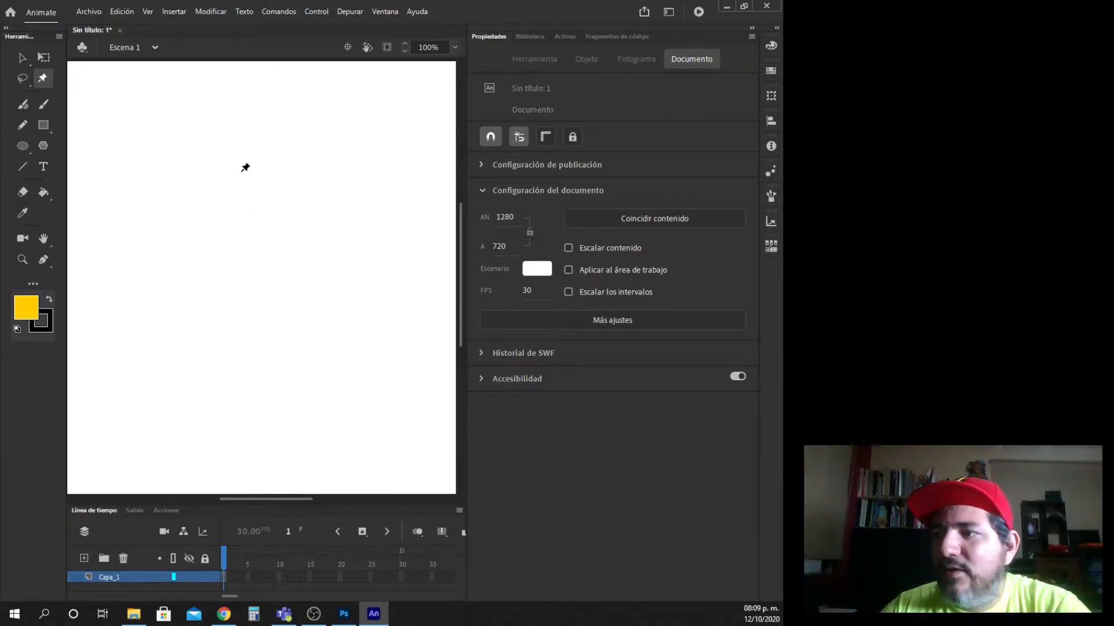
Step: Activate the Fluid Brush, view its paint modes and enable its velocity option
left_click(23, 106)
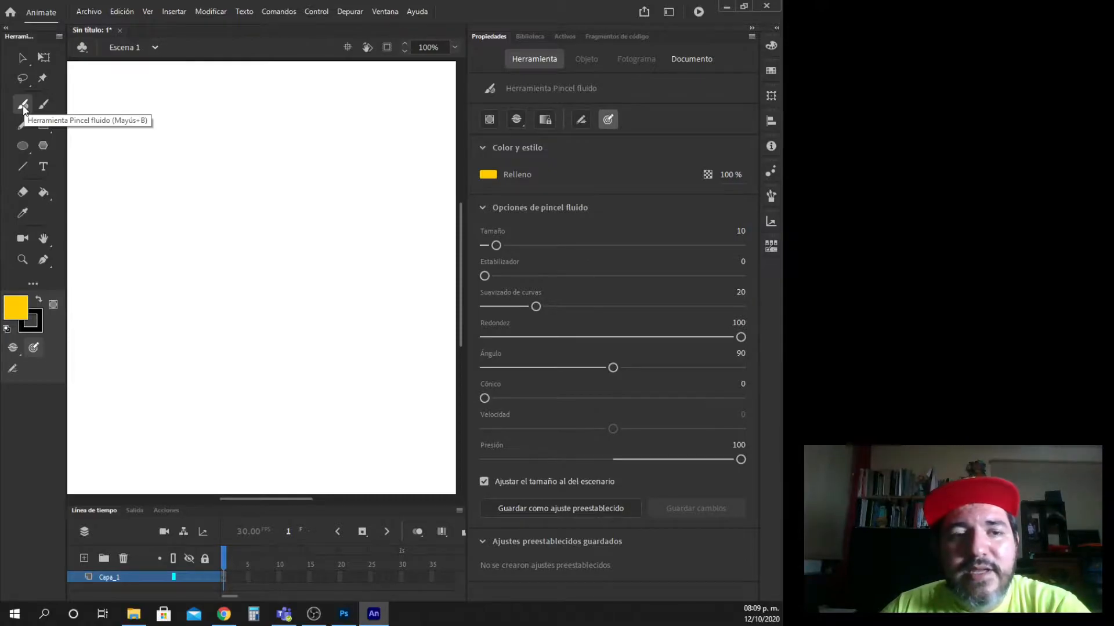
left_click(516, 122)
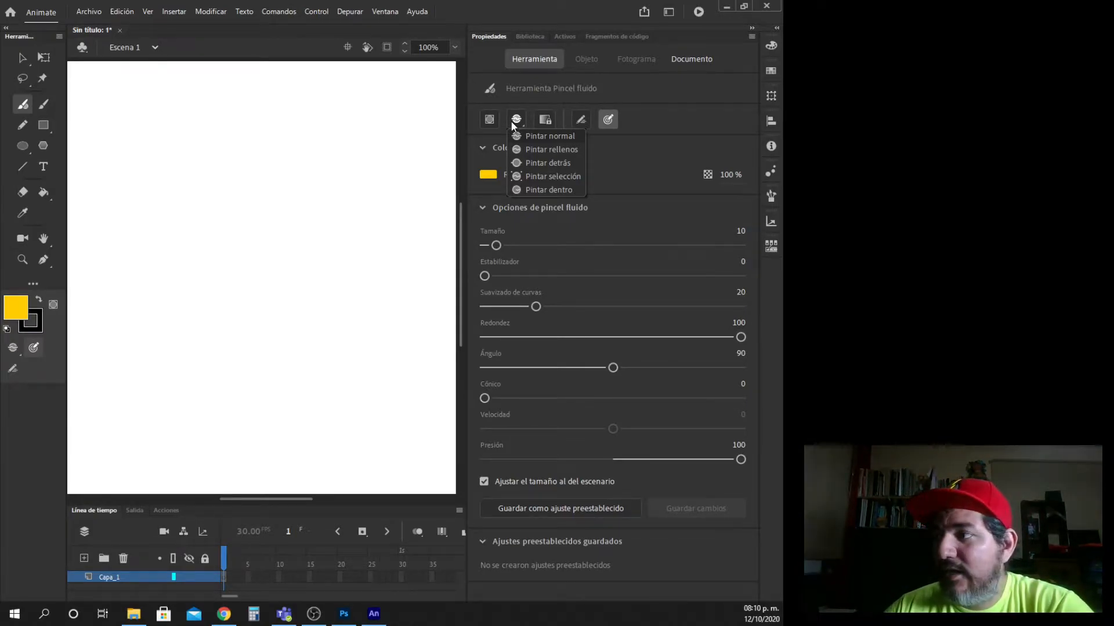
left_click(580, 122)
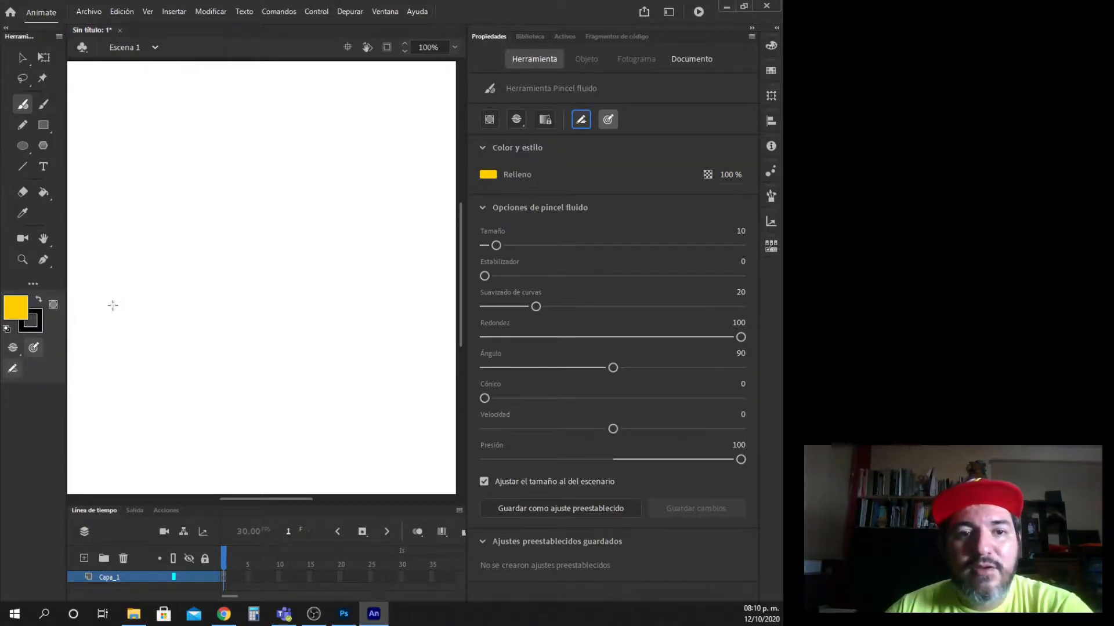
Step: Paint several freehand yellow strokes across the stage with the Fluid Brush at size 10
mouse_move(114, 305)
left_mouse_down()
mouse_move(264, 181)
mouse_move(295, 187)
left_mouse_up()
mouse_move(247, 246)
left_mouse_down()
mouse_move(207, 291)
mouse_move(300, 383)
left_mouse_up()
mouse_move(277, 289)
left_mouse_down()
mouse_move(416, 289)
mouse_move(351, 290)
left_mouse_up()
mouse_move(355, 274)
left_mouse_down()
mouse_move(332, 283)
mouse_move(273, 218)
mouse_move(240, 241)
left_mouse_up()
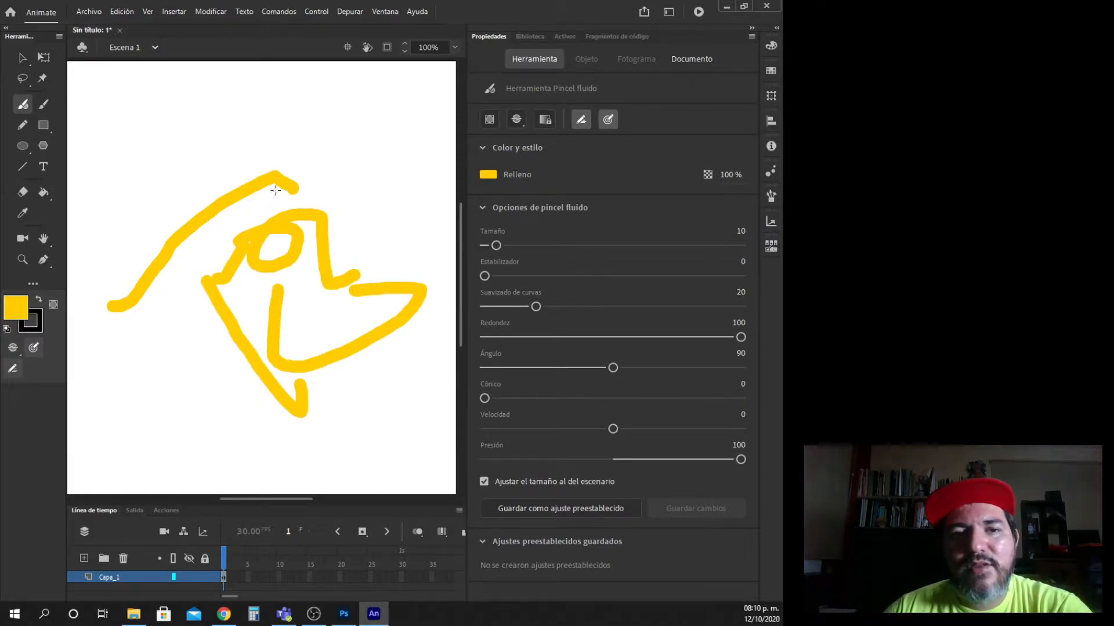
left_click_drag(286, 158, 365, 184)
mouse_move(331, 114)
left_mouse_down()
mouse_move(383, 173)
mouse_move(263, 264)
mouse_move(244, 312)
left_mouse_up()
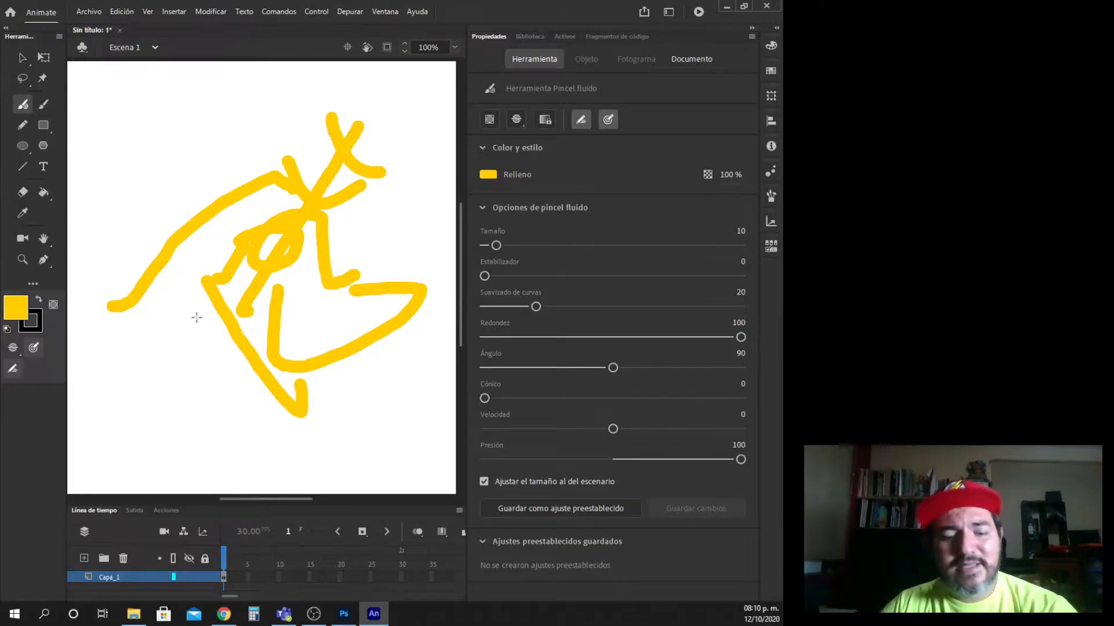
Step: Select all the artwork on frame 1 of Capa_1 and delete it
key("v")
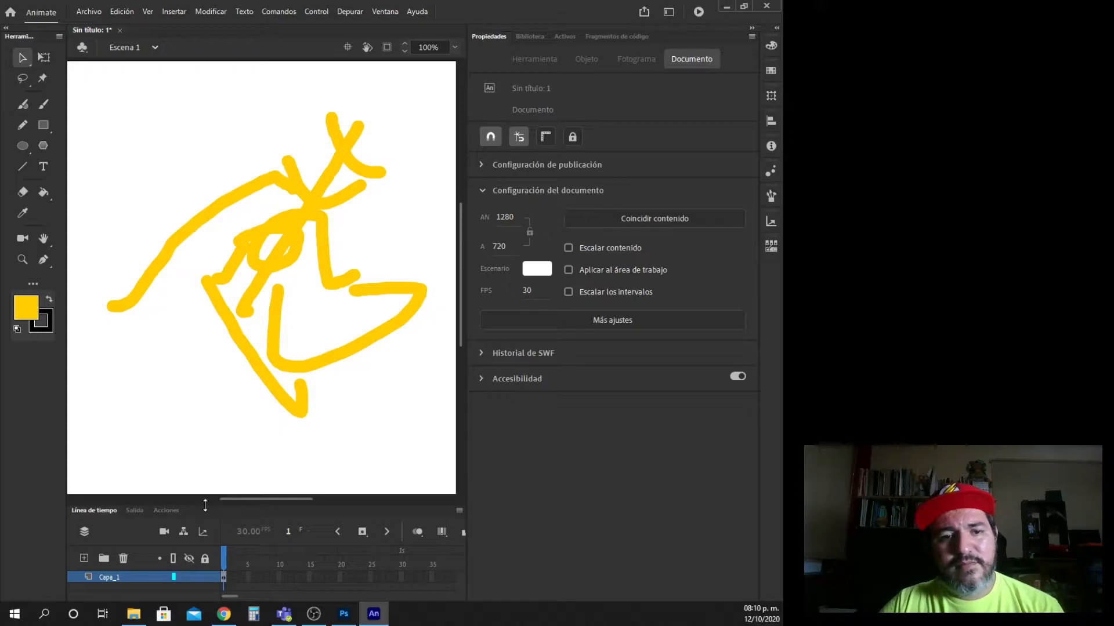
left_click(223, 576)
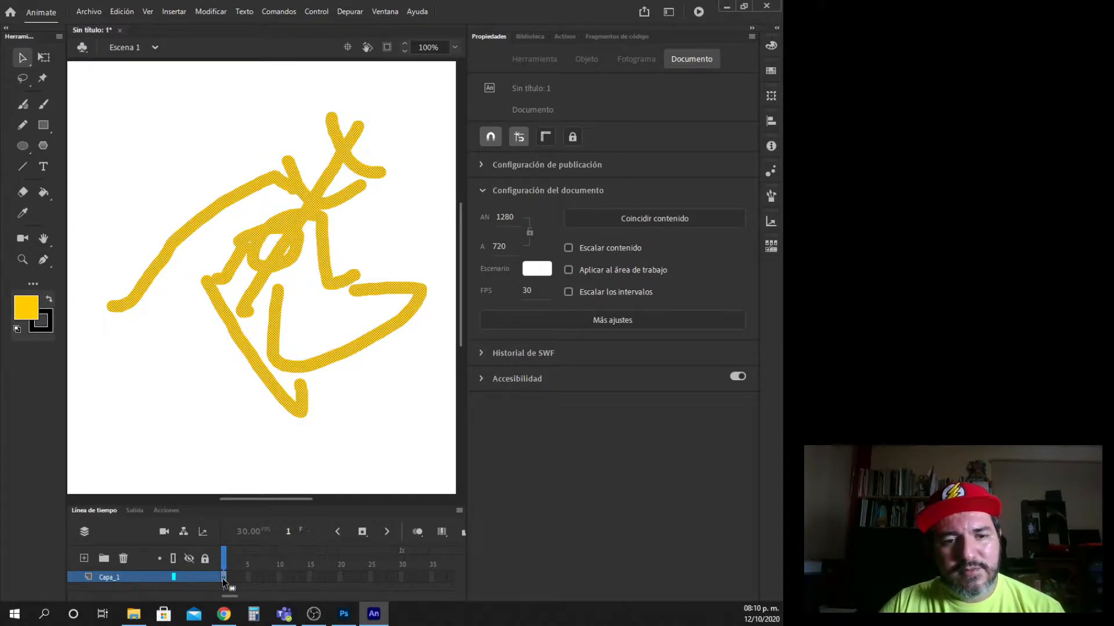
key("Delete")
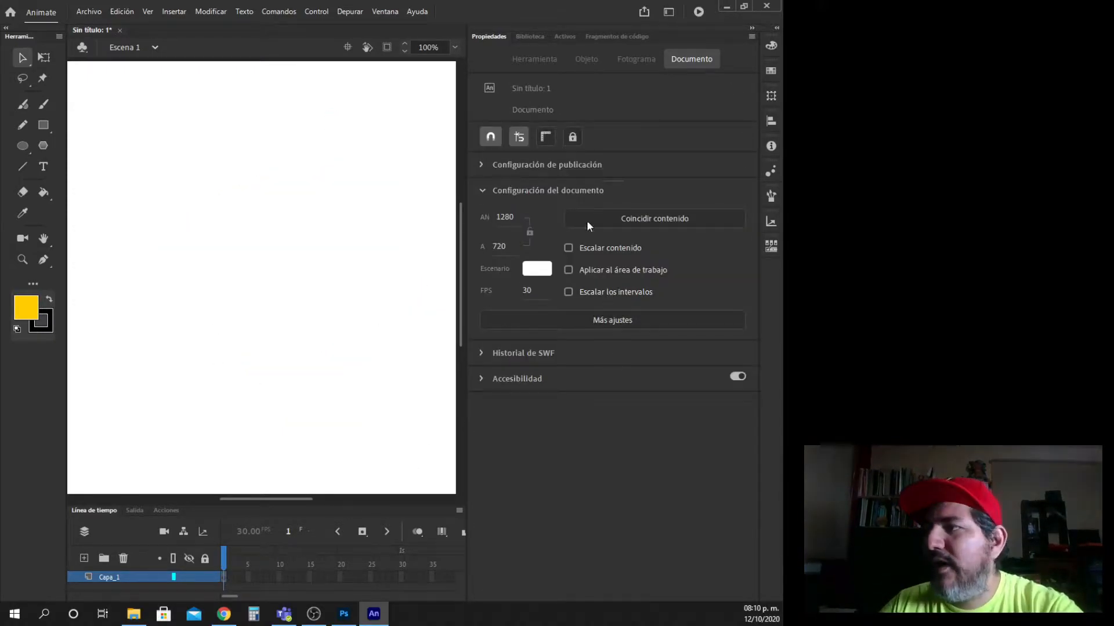
Step: Reactivate the Fluid Brush and turn off its velocity and pressure options
left_click(22, 103)
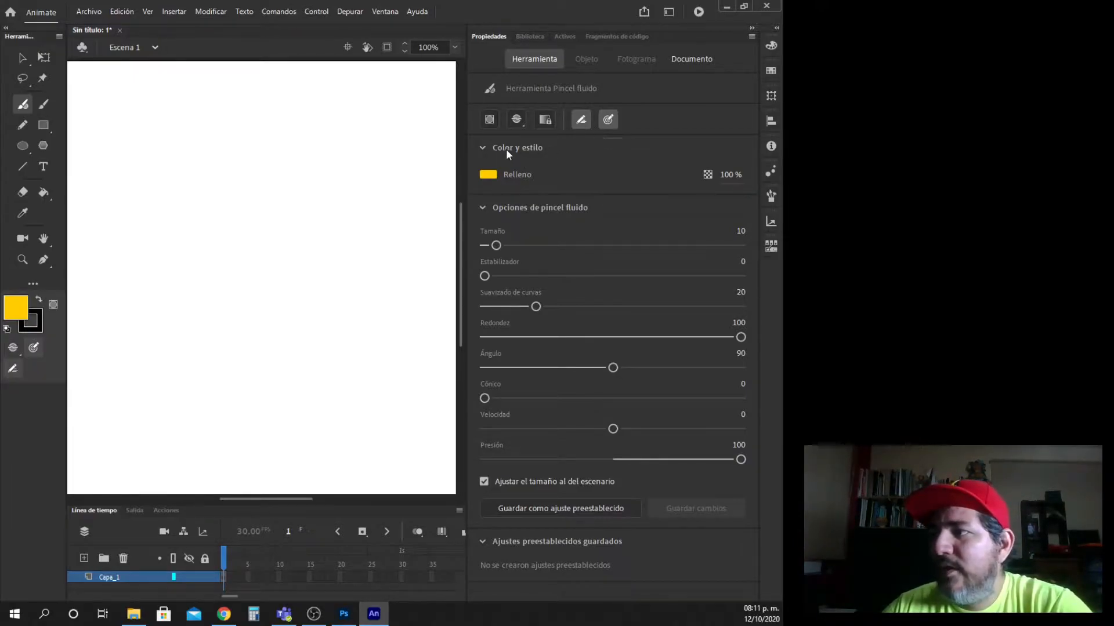
left_click(580, 119)
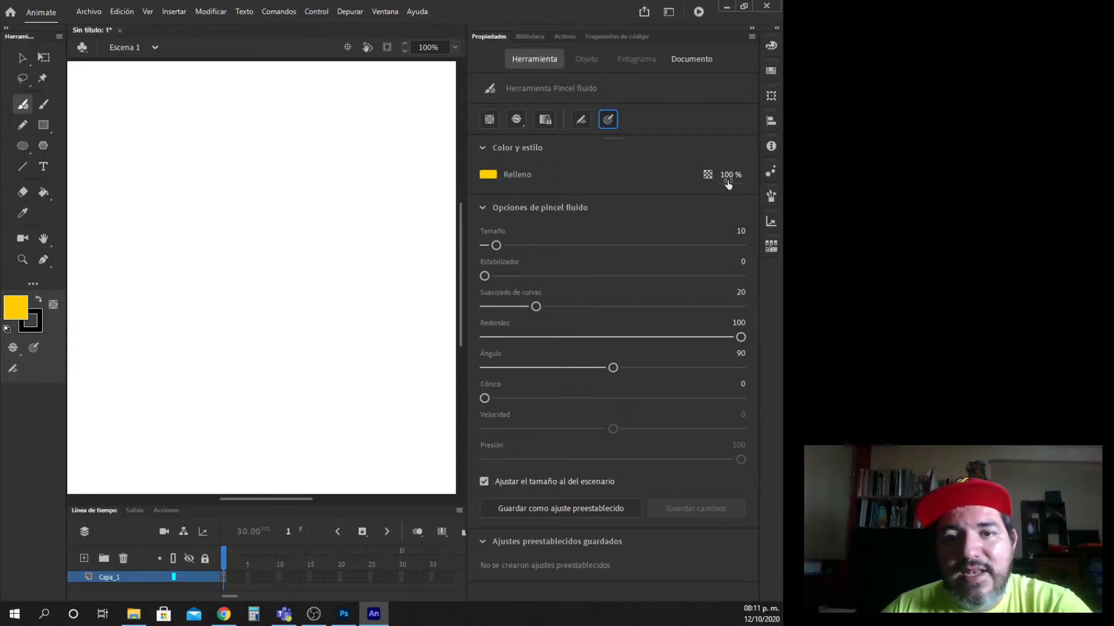
Step: Change the Fluid Brush fill color to pink with the color picker
left_click(491, 175)
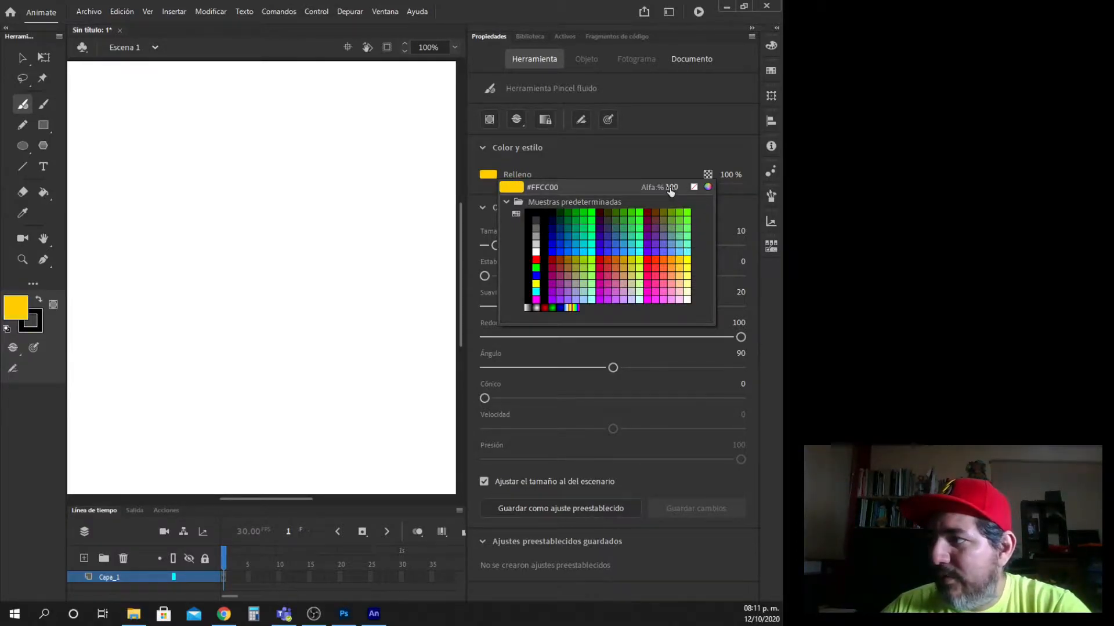
left_click(708, 187)
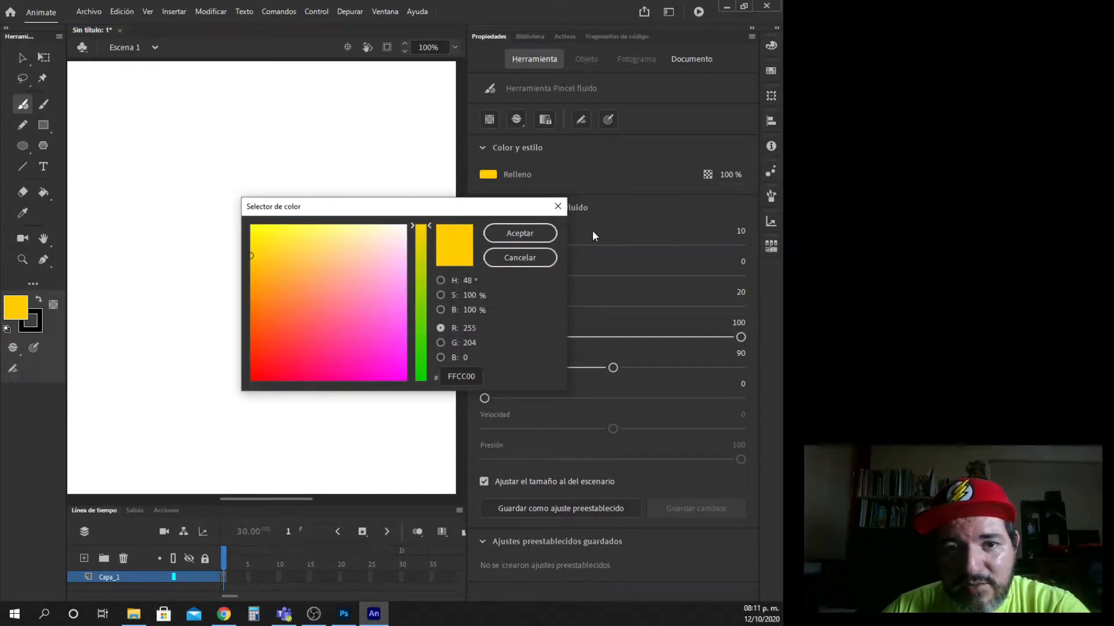
left_click(367, 304)
left_click(328, 258)
left_click(361, 256)
left_click(347, 304)
left_click(339, 278)
left_click(319, 259)
left_click(308, 268)
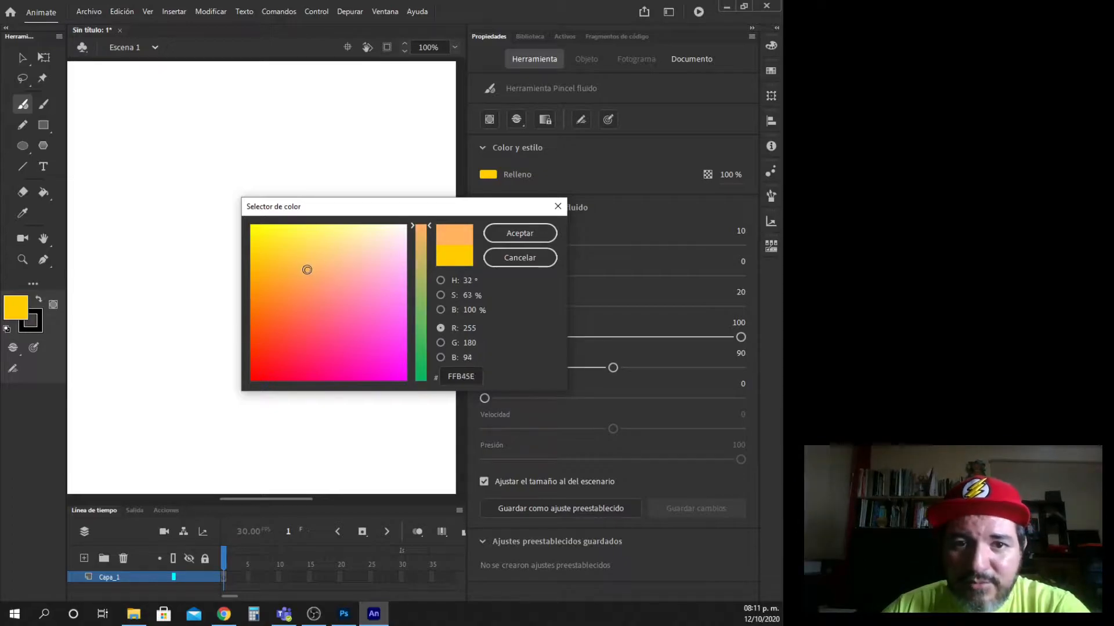
left_click(305, 275)
left_click_drag(304, 275, 373, 301)
left_click(524, 232)
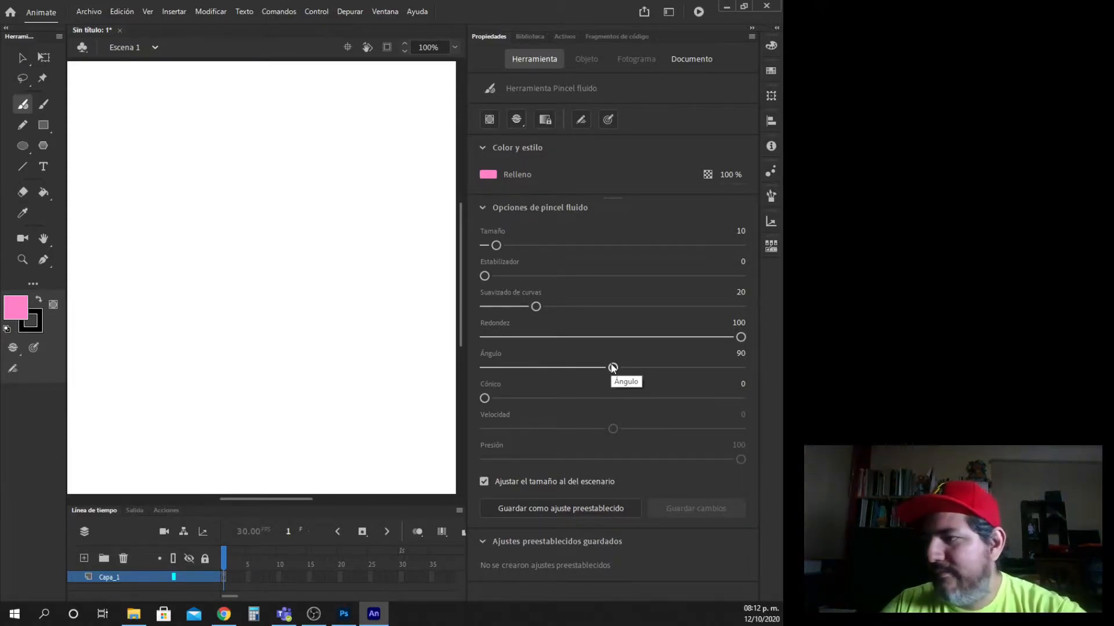
Step: Keep the taper at 0 and paint a curved pink stroke at 100% zoom and another at 25% zoom
mouse_move(485, 398)
left_mouse_down()
mouse_move(515, 393)
mouse_move(469, 398)
mouse_move(475, 406)
left_mouse_up()
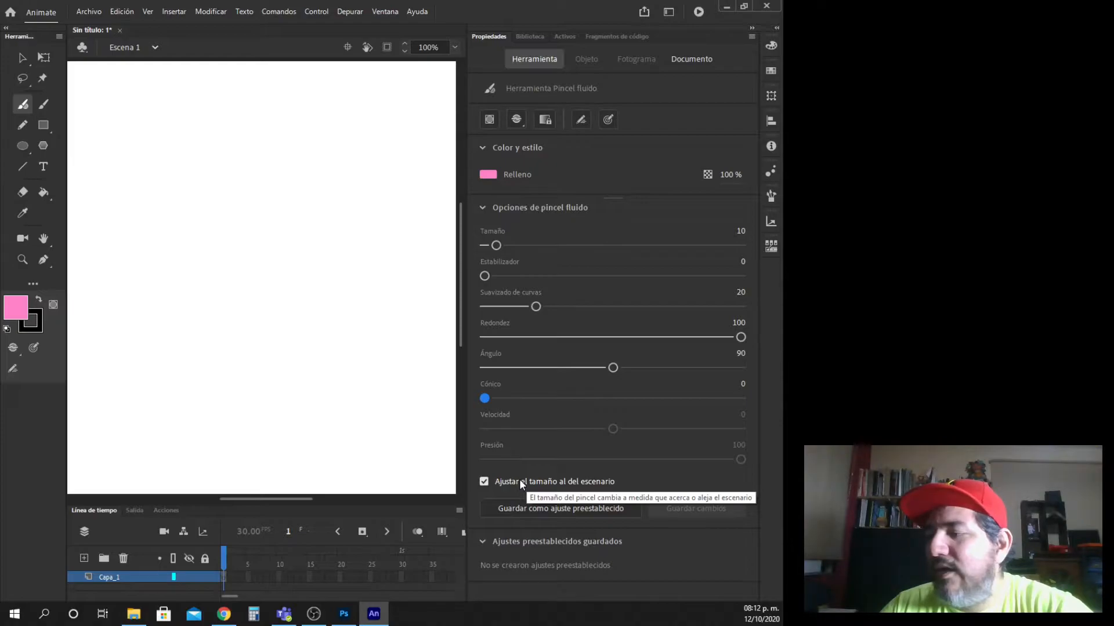
mouse_move(173, 244)
left_mouse_down()
mouse_move(247, 162)
mouse_move(265, 277)
left_mouse_up()
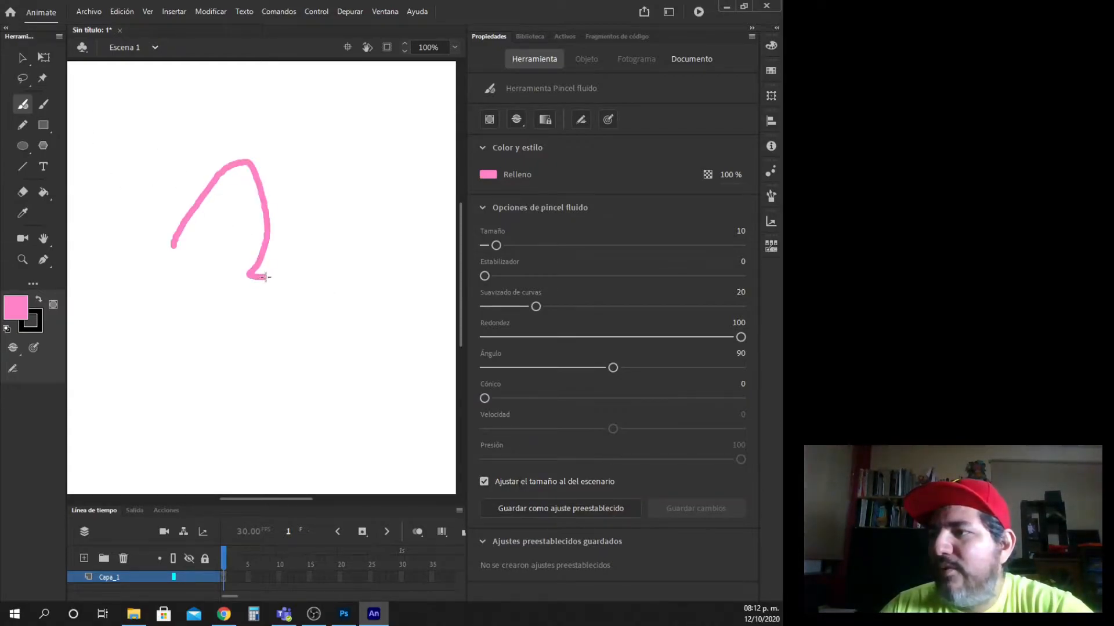
left_click(455, 50)
left_click(470, 103)
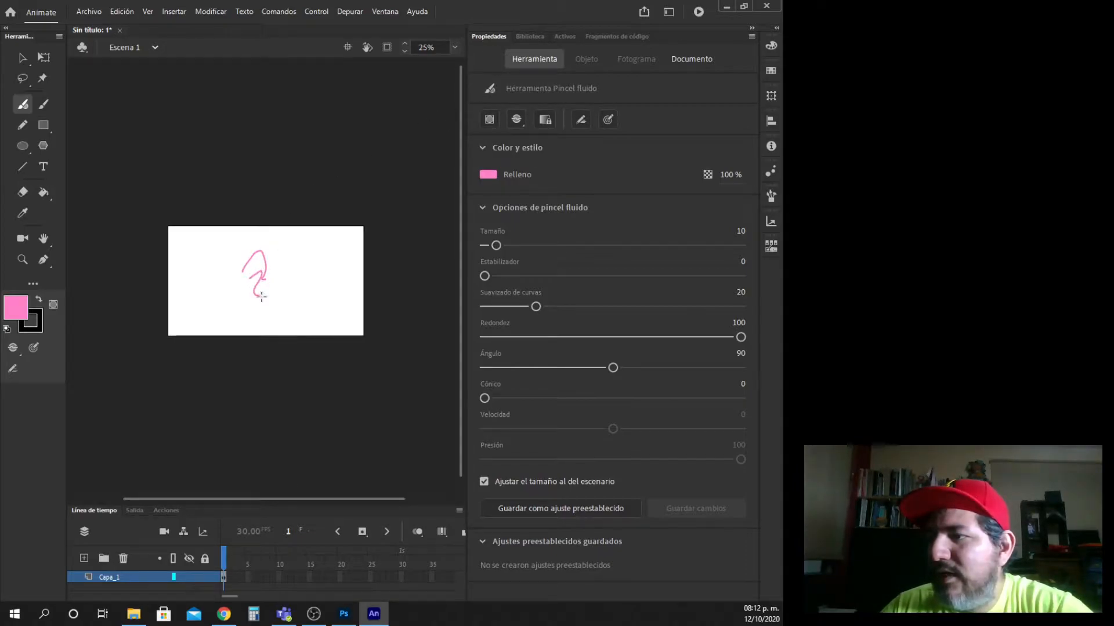
Step: Return the stage zoom to 100% and paint a wavy vertical pink stroke beside the existing ones
left_click(454, 49)
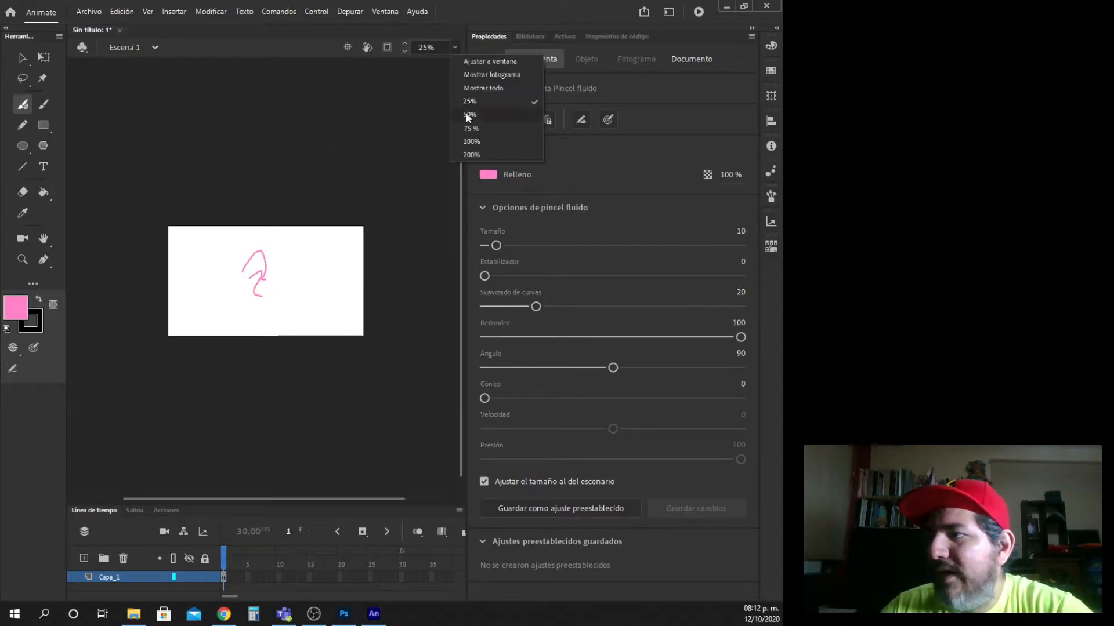
left_click(471, 141)
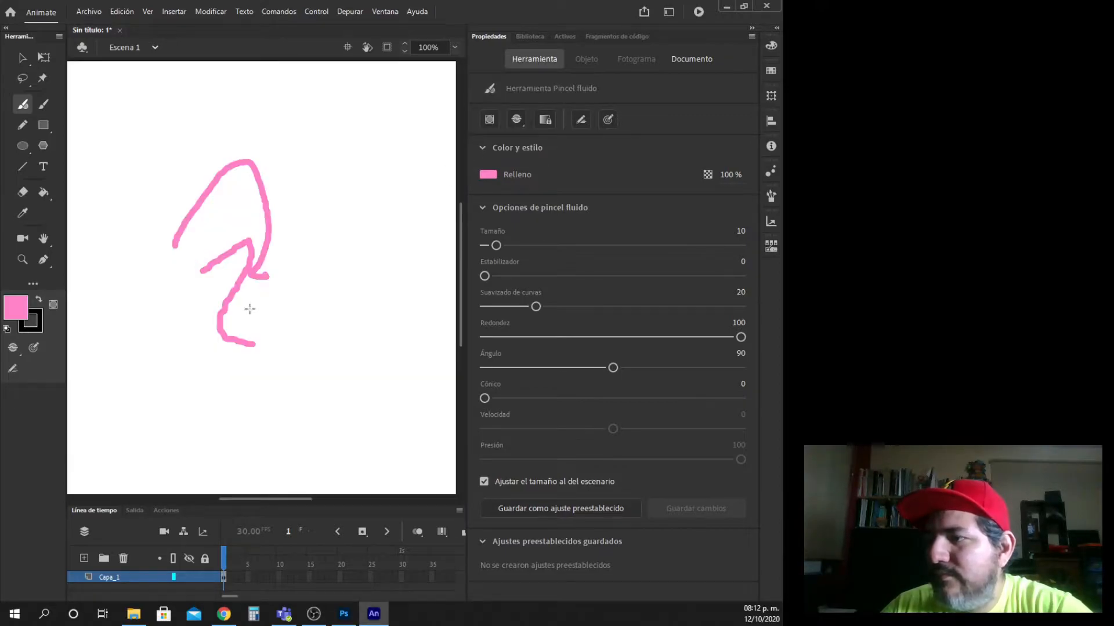
mouse_move(295, 204)
left_mouse_down()
mouse_move(293, 277)
mouse_move(326, 332)
left_mouse_up()
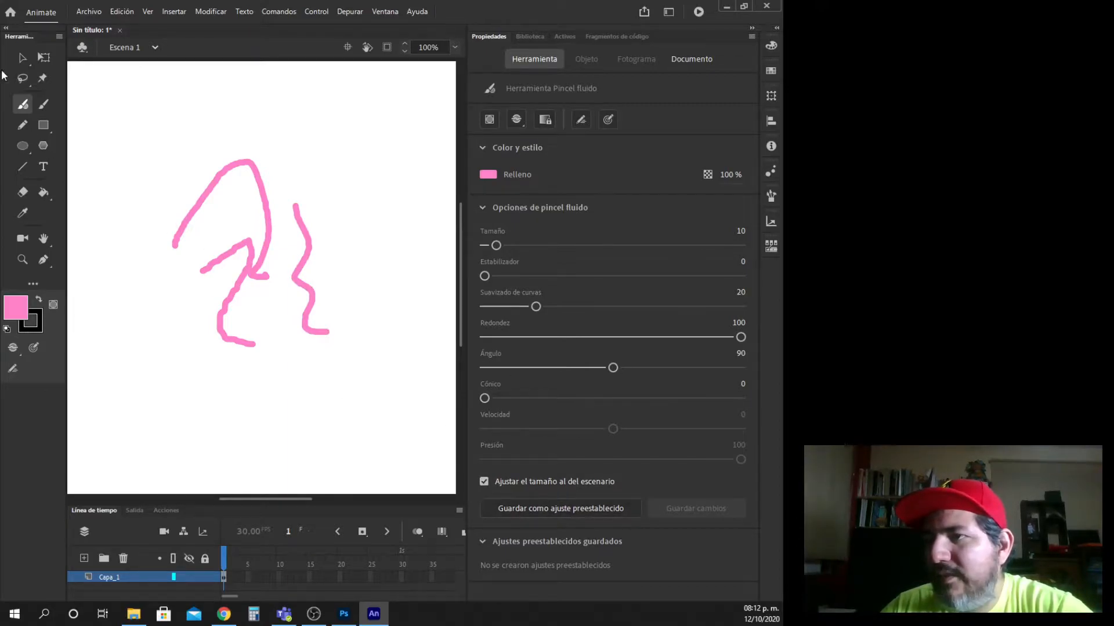
Step: Delete all the pink strokes in frame 1 of layer Capa_1
left_click(223, 576)
key("Delete")
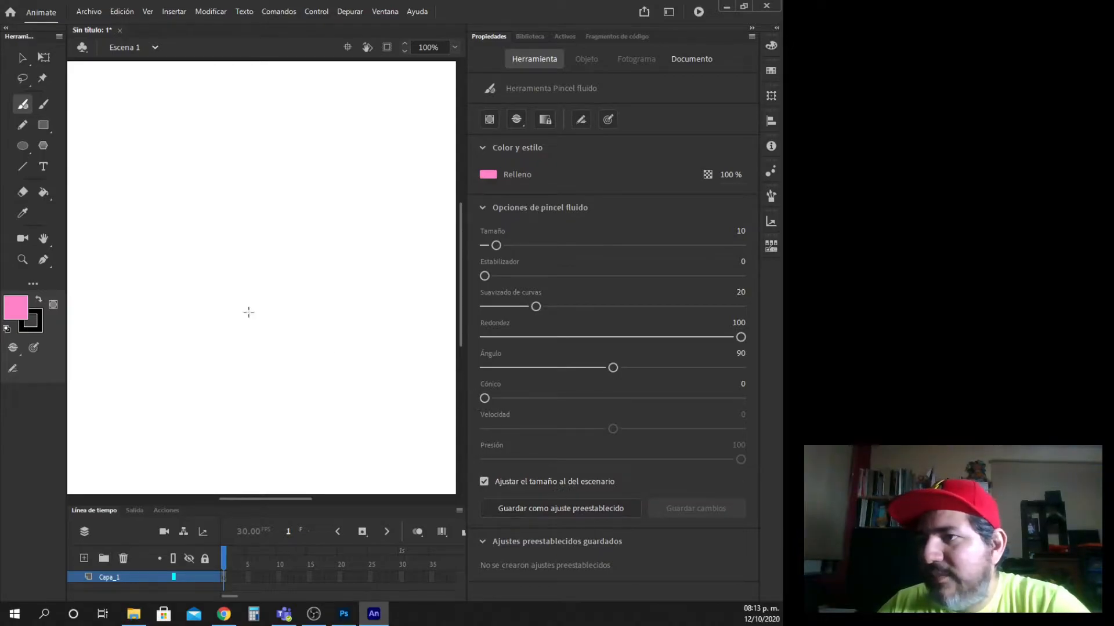
Step: Paint a looping pink stroke with the Classic Brush at size 33, and undo it
left_click(43, 106)
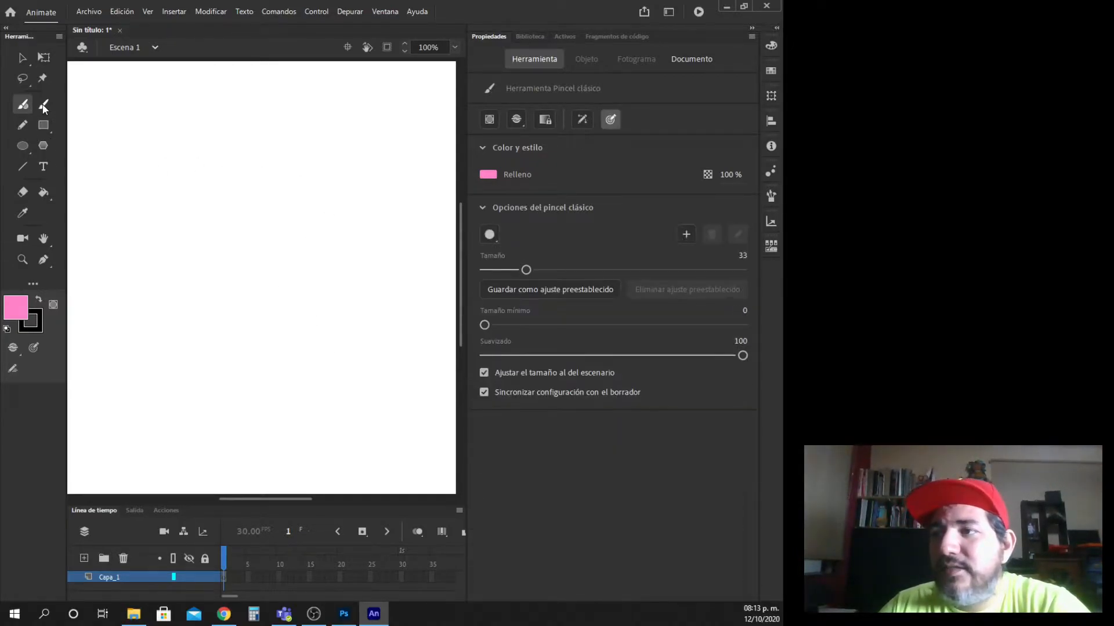
mouse_move(150, 265)
left_mouse_down()
mouse_move(183, 203)
mouse_move(221, 246)
mouse_move(301, 224)
mouse_move(293, 303)
mouse_move(232, 356)
mouse_move(286, 333)
left_mouse_up()
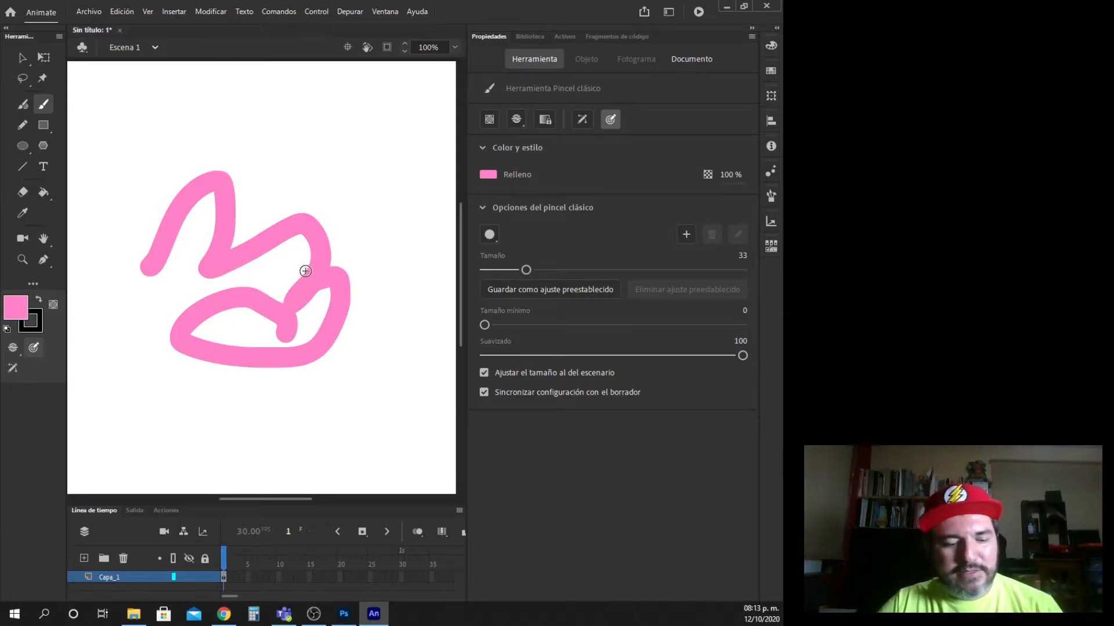
key("ctrl+z")
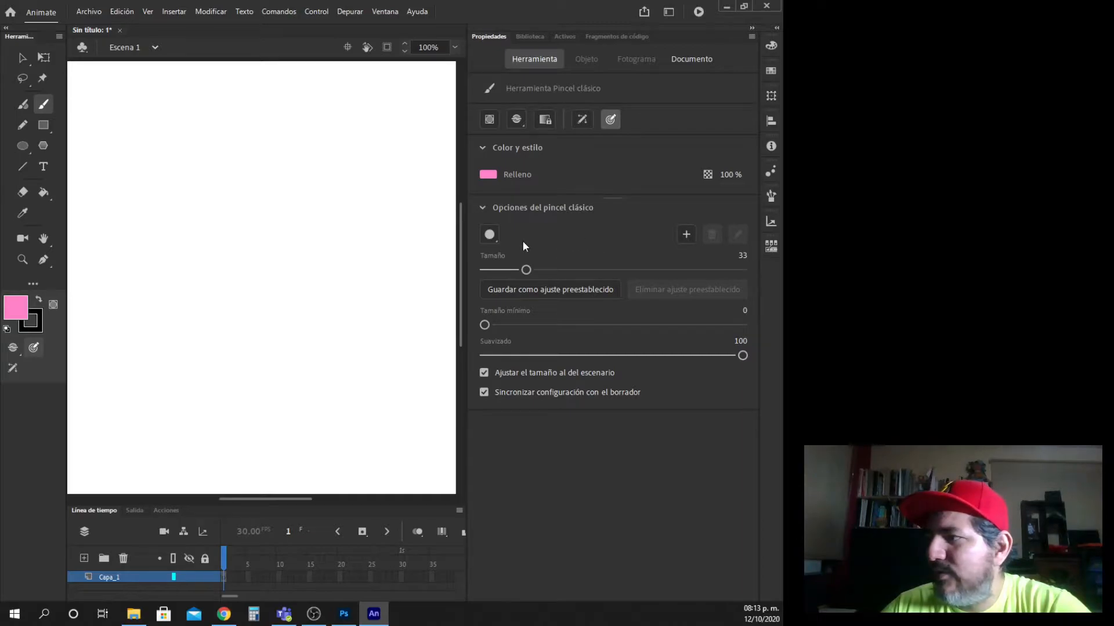
Step: Set the Classic Brush tip to the narrow vertical oval and paint wavy pink strokes across the upper and lower stage
left_click(496, 237)
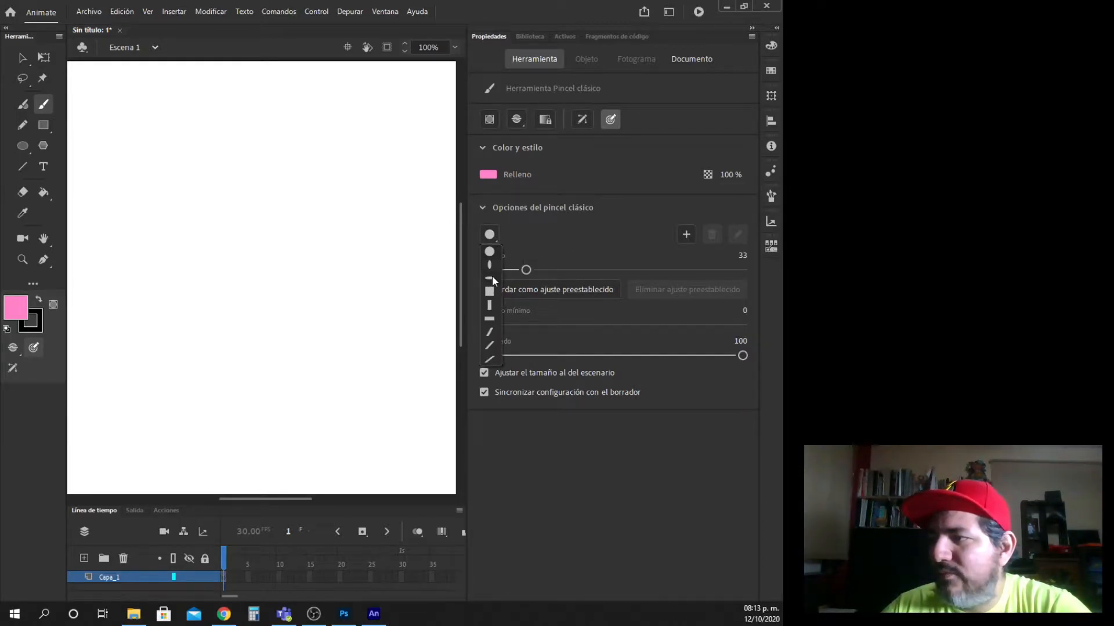
left_click(488, 265)
left_click(123, 219)
mouse_move(135, 215)
left_mouse_down()
mouse_move(170, 233)
mouse_move(234, 223)
mouse_move(282, 238)
mouse_move(248, 278)
mouse_move(284, 262)
mouse_move(337, 284)
left_mouse_up()
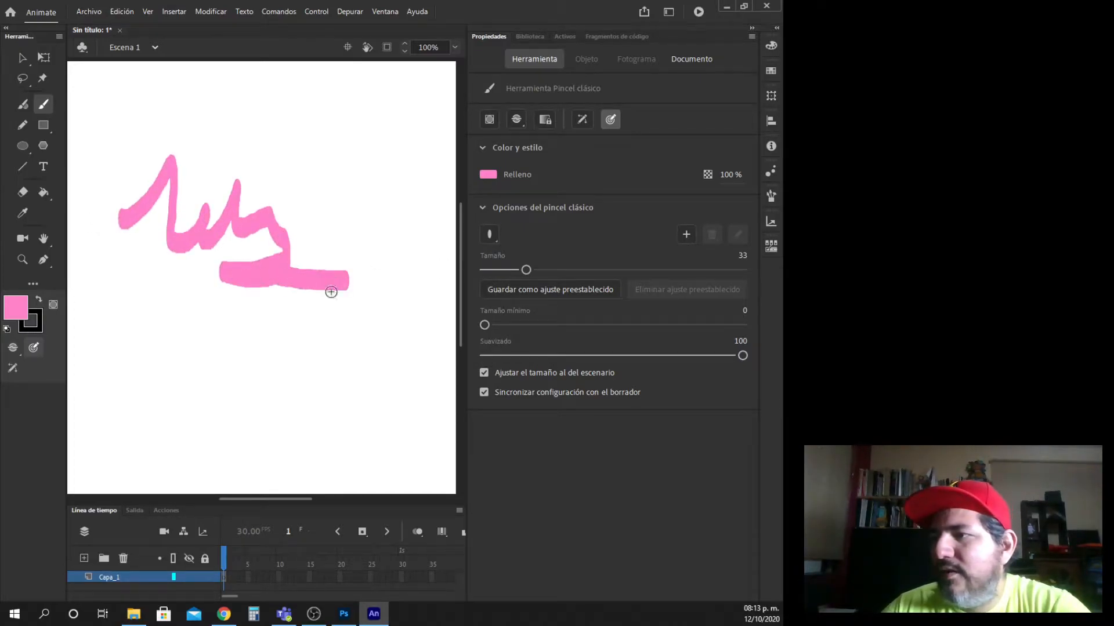
left_click_drag(174, 299, 218, 352)
left_click_drag(301, 371, 324, 350)
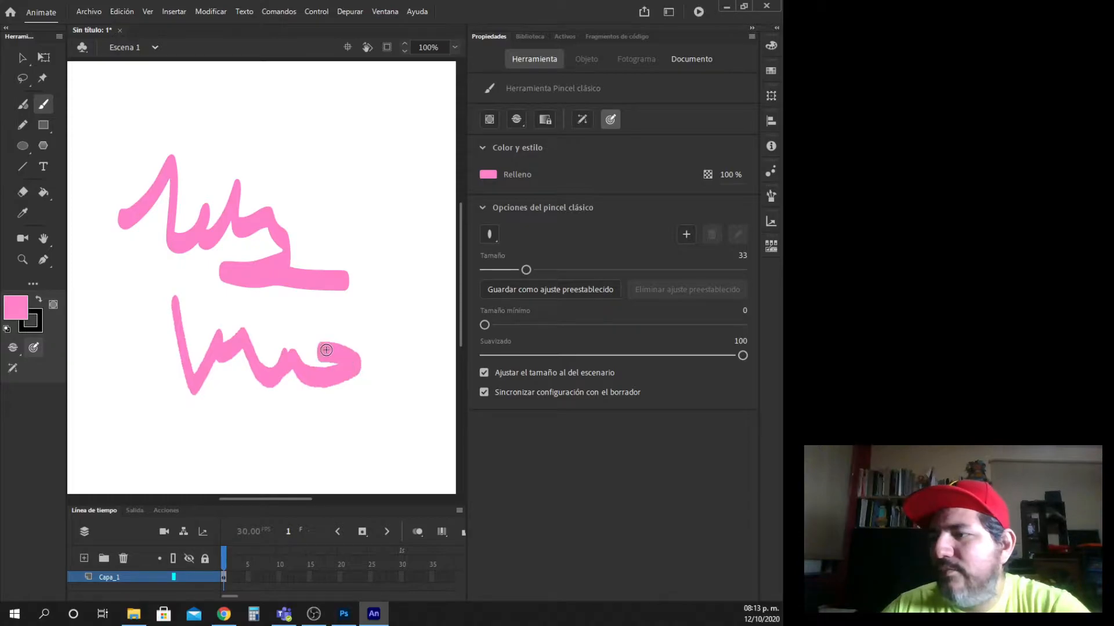
Step: Clear the wavy brush strokes from frame 1 and reselect the vertical oval brush tip
left_click(224, 576)
key("Delete")
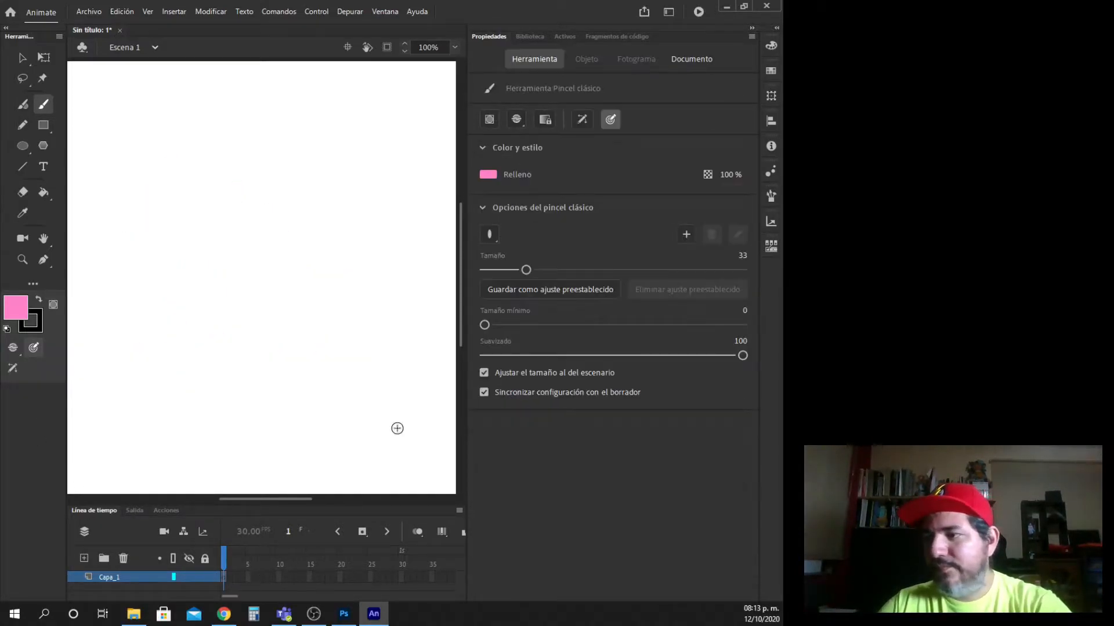
left_click(489, 234)
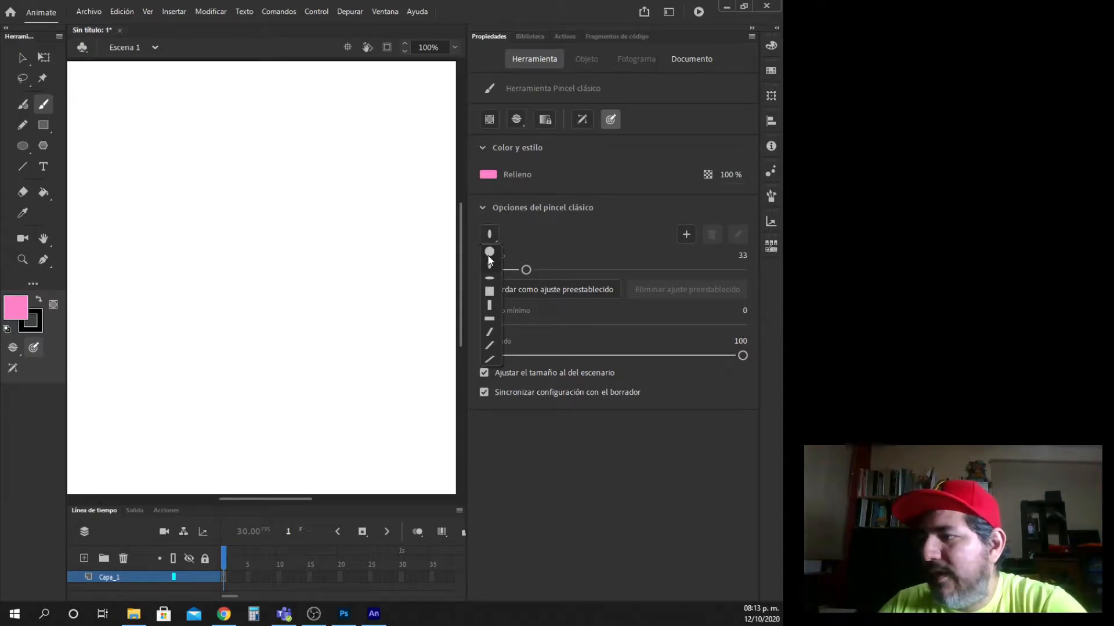
left_click(489, 260)
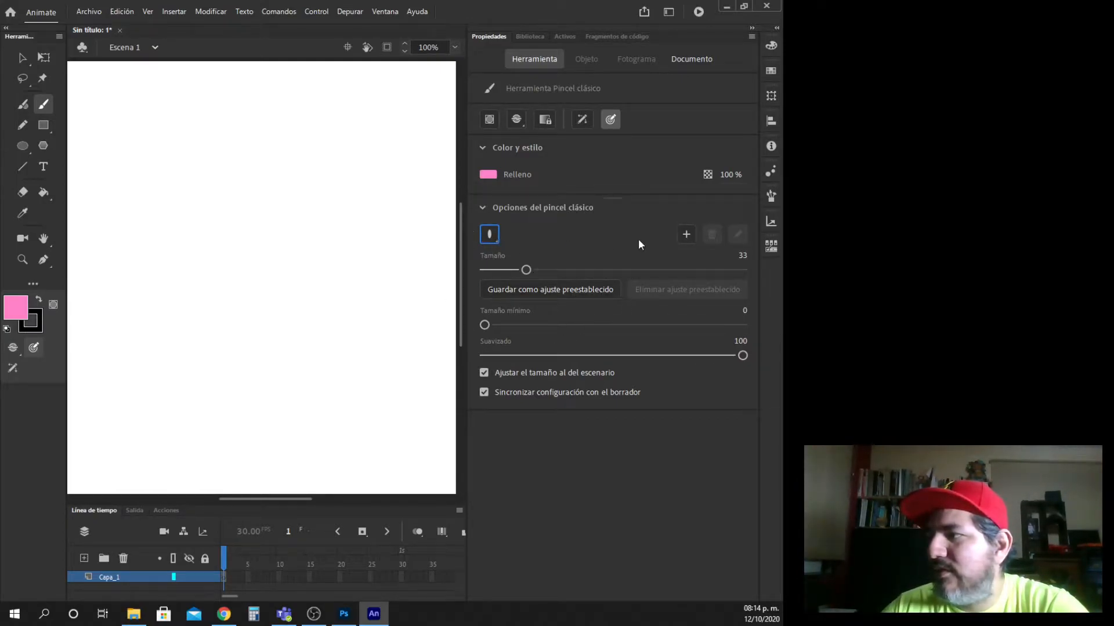
Step: Examine the custom tip options of the Classic Brush, comparing the square and round shapes, and cancel without adding a tip
left_click(682, 233)
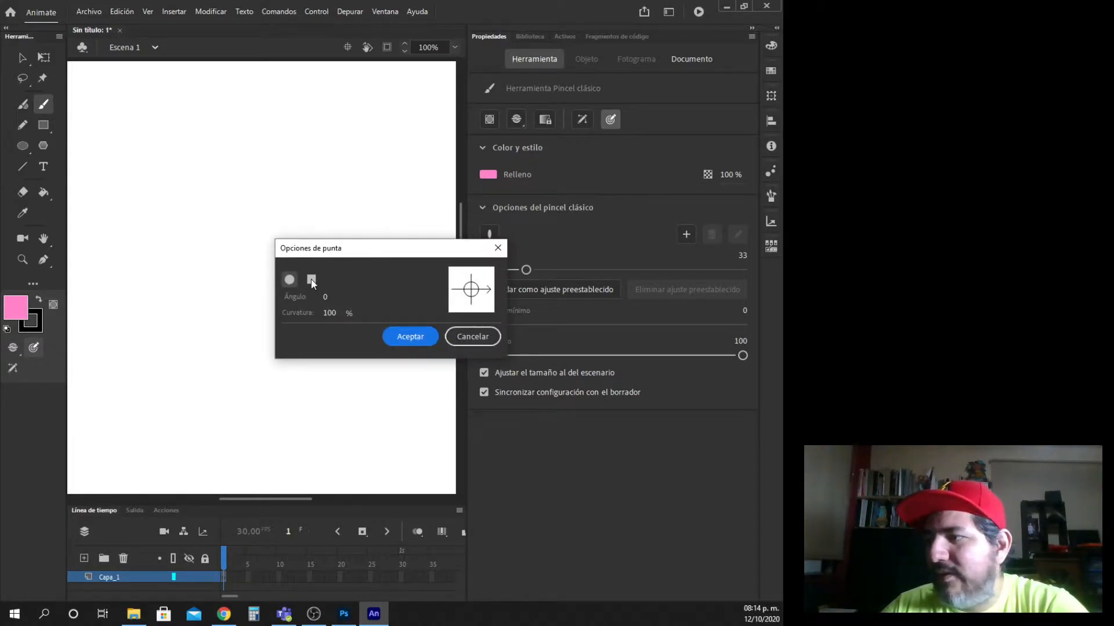
left_click(311, 279)
left_click(291, 278)
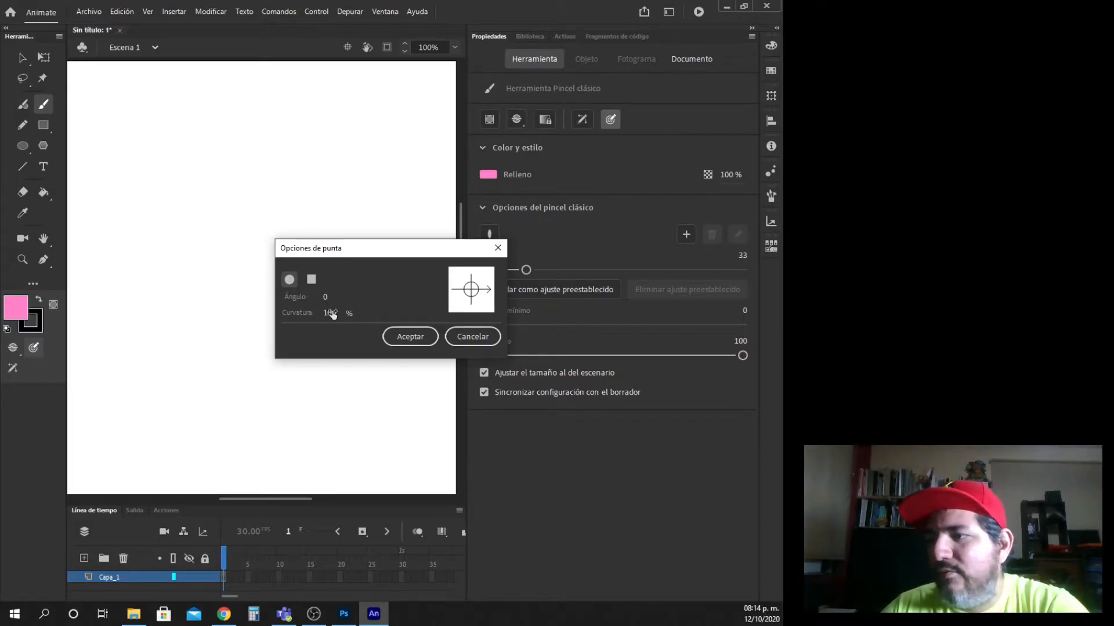
left_click(473, 339)
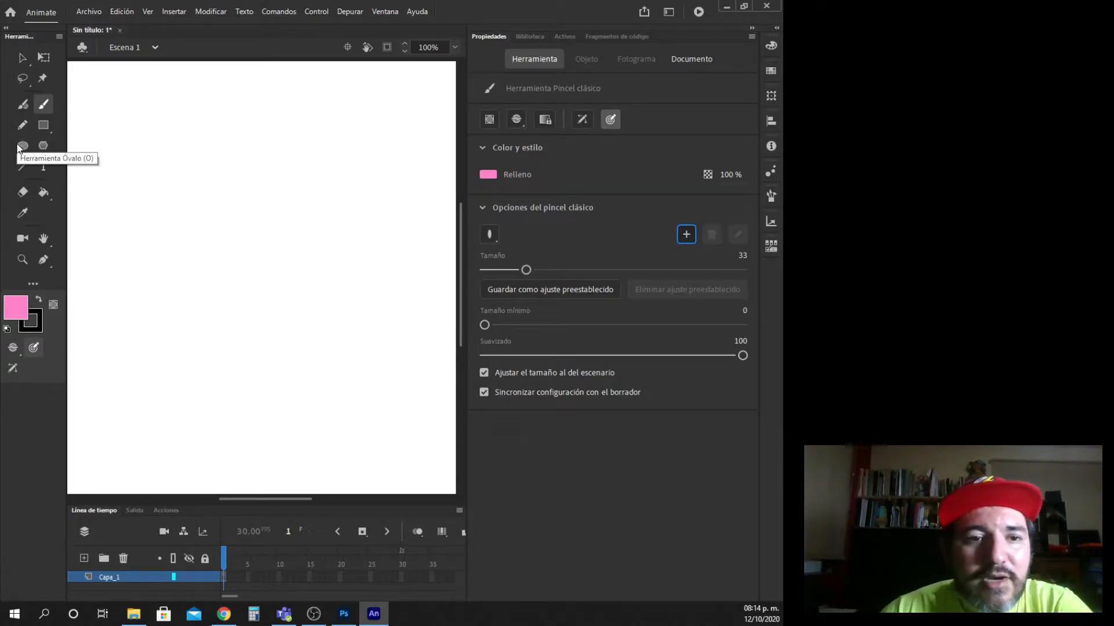
Step: Compare the options offered by the Fluid Brush and Selection tools, ending on the Fluid Brush with the properties collapsed
left_click(24, 107)
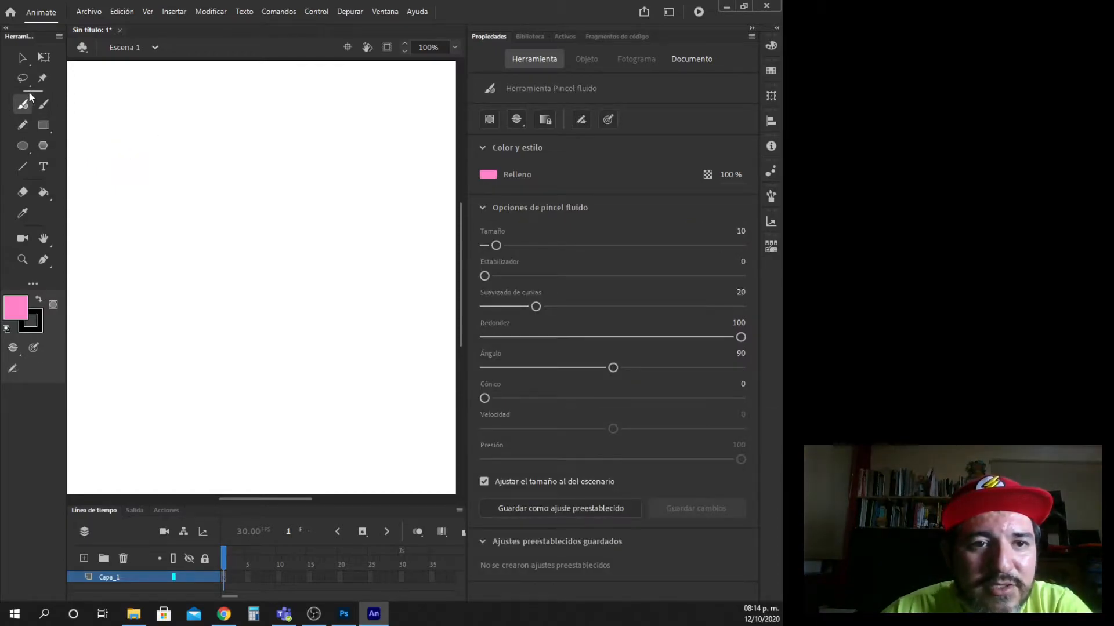
left_click(22, 58)
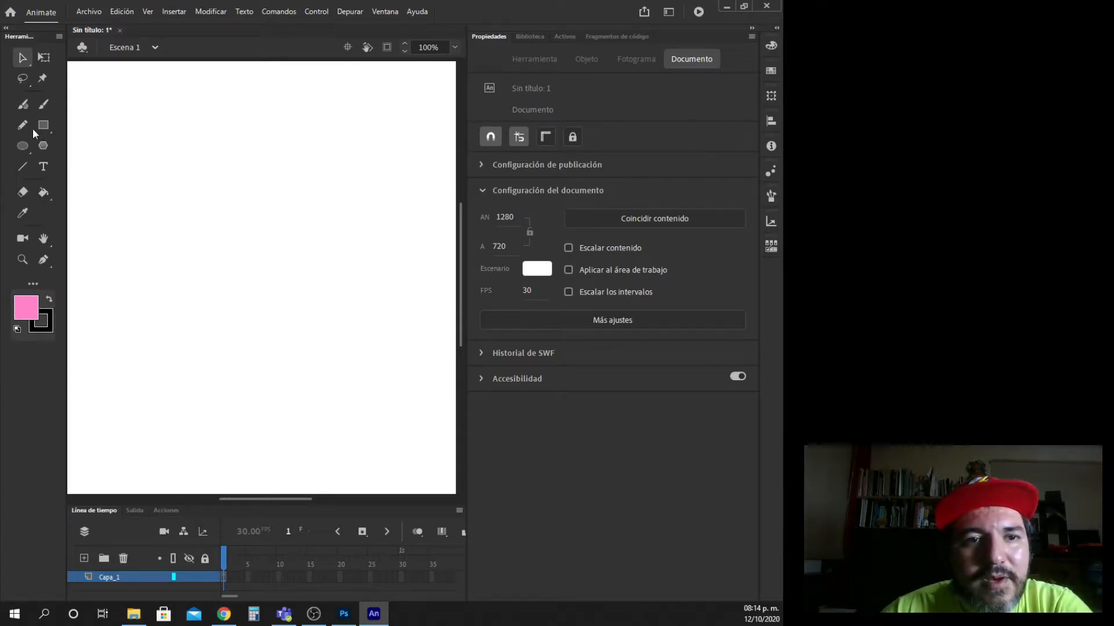
left_click(23, 104)
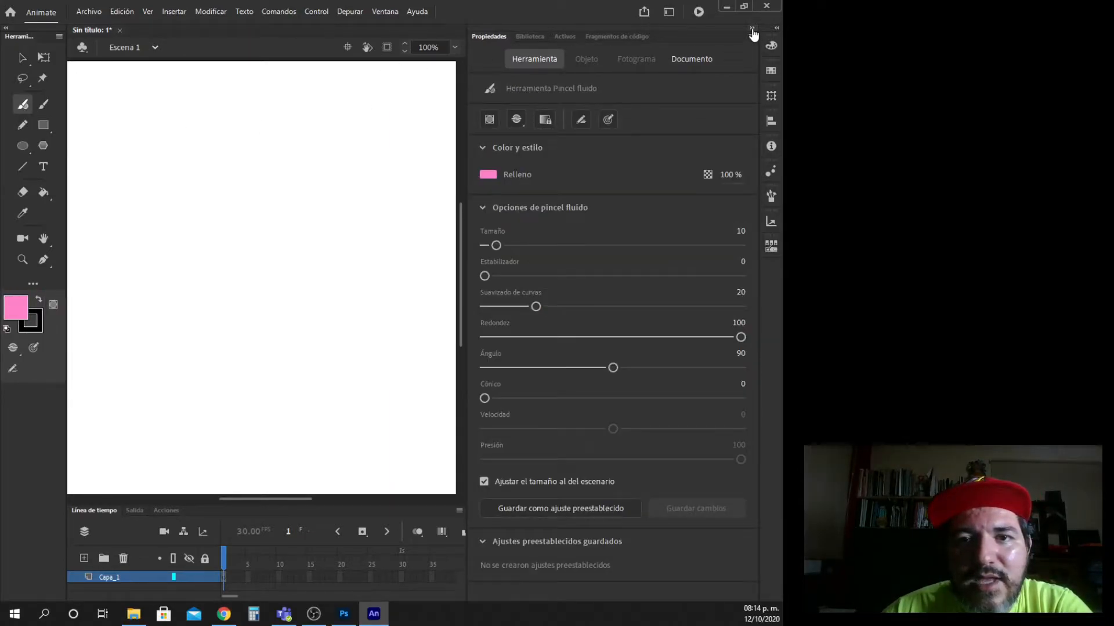
left_click(752, 29)
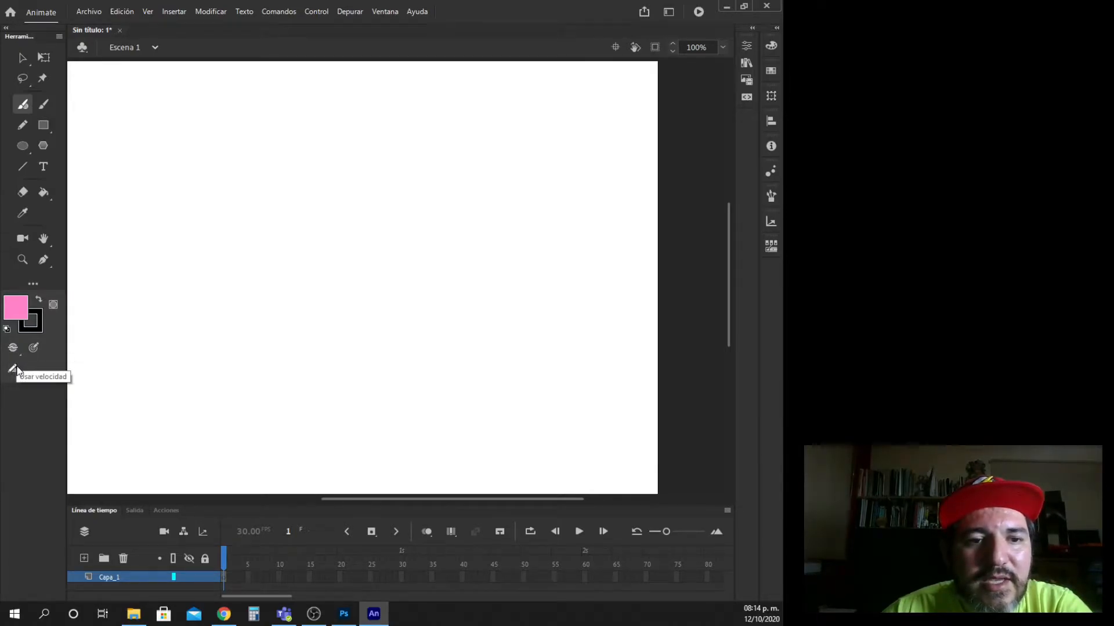
Step: Activate the Pencil with its properties expanded, draw a curved black test stroke in smooth mode, and undo it
left_click(22, 128)
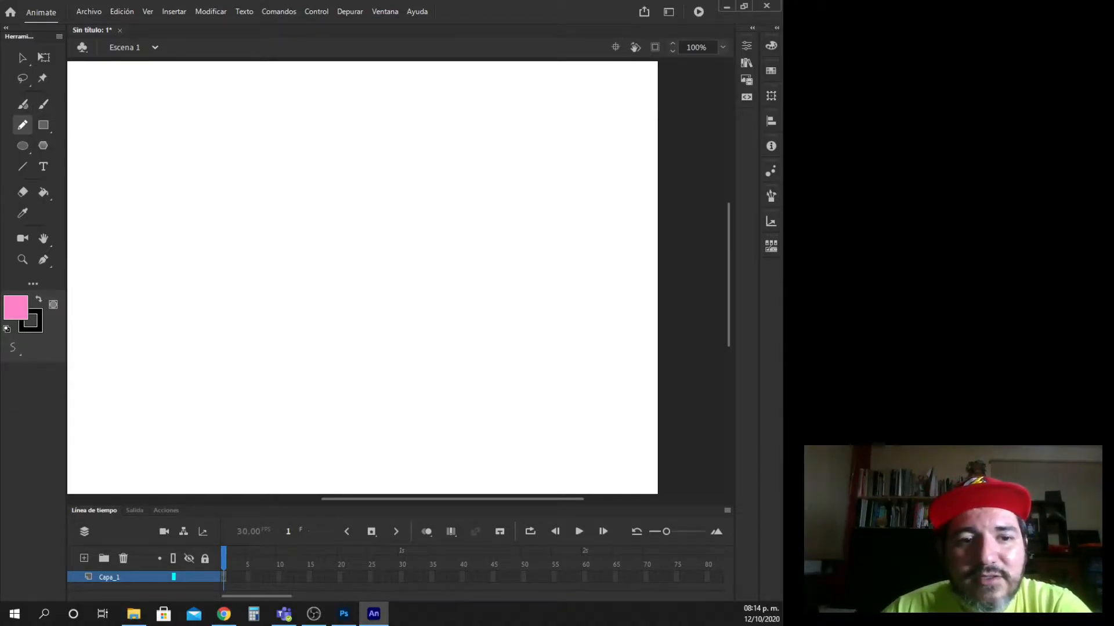
left_click(752, 29)
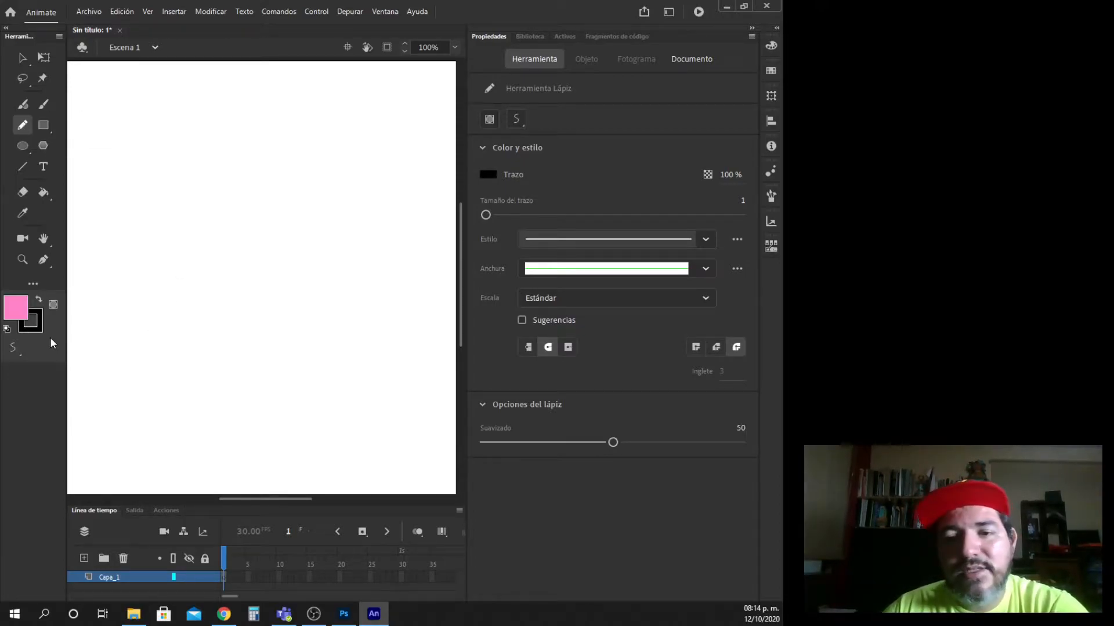
mouse_move(149, 273)
left_mouse_down()
mouse_move(250, 203)
mouse_move(296, 255)
mouse_move(289, 365)
mouse_move(237, 309)
left_mouse_up()
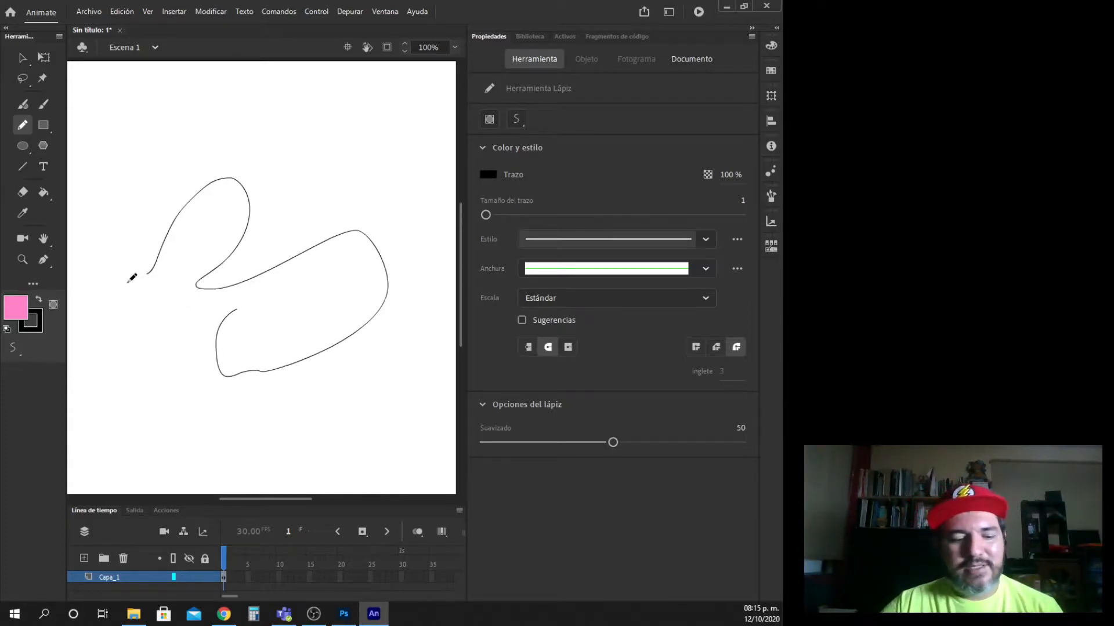
key("ctrl+z")
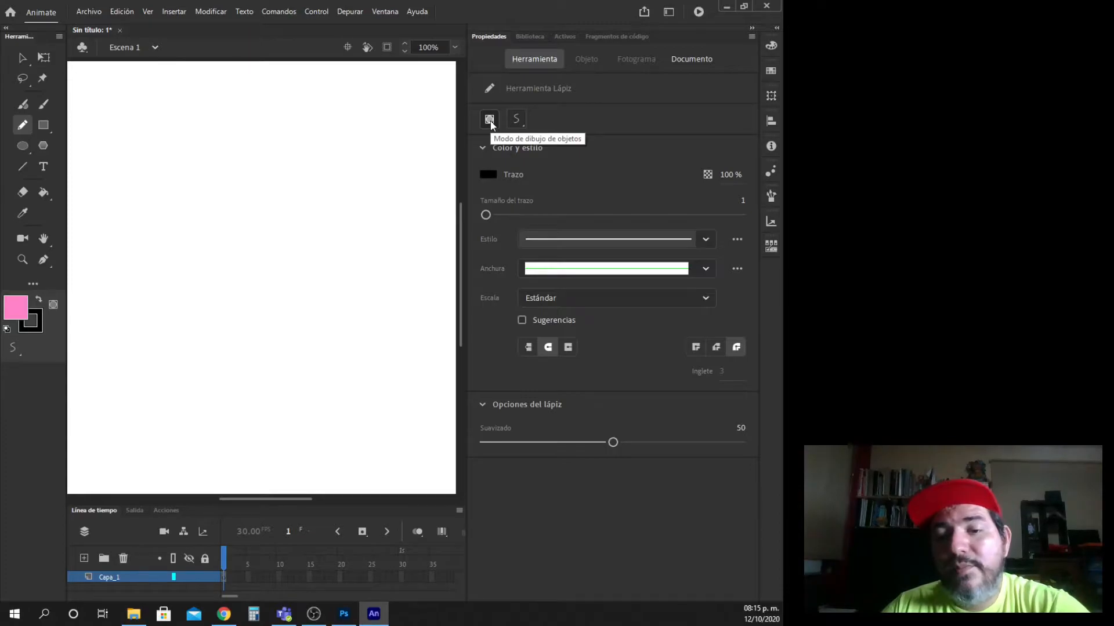
Step: Set the pencil mode to Enderezar and draw three black zigzag strokes at different heights on the stage
left_click(515, 118)
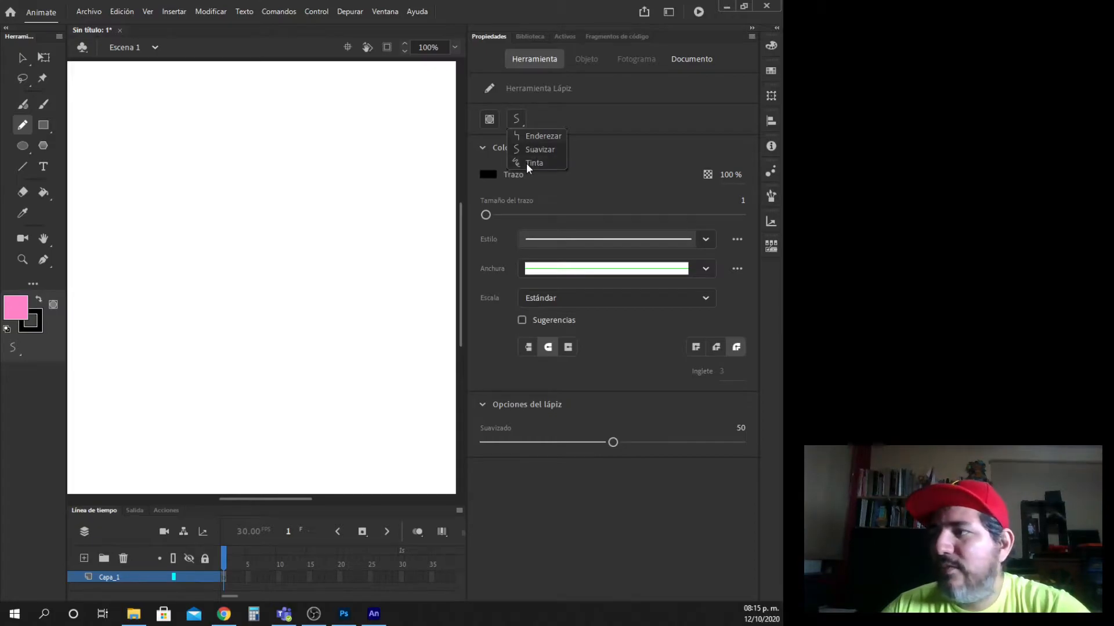
left_click(523, 135)
mouse_move(160, 308)
left_mouse_down()
mouse_move(185, 295)
mouse_move(225, 297)
mouse_move(291, 256)
mouse_move(331, 323)
left_mouse_up()
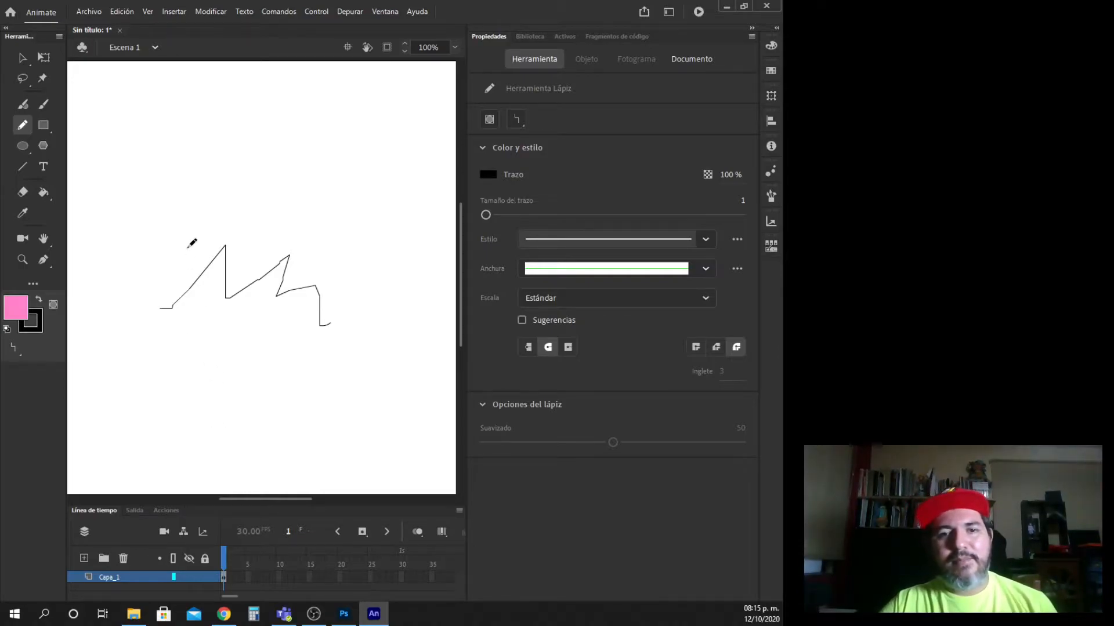
mouse_move(128, 210)
left_mouse_down()
mouse_move(191, 133)
mouse_move(240, 186)
mouse_move(317, 140)
mouse_move(353, 161)
mouse_move(377, 208)
left_mouse_up()
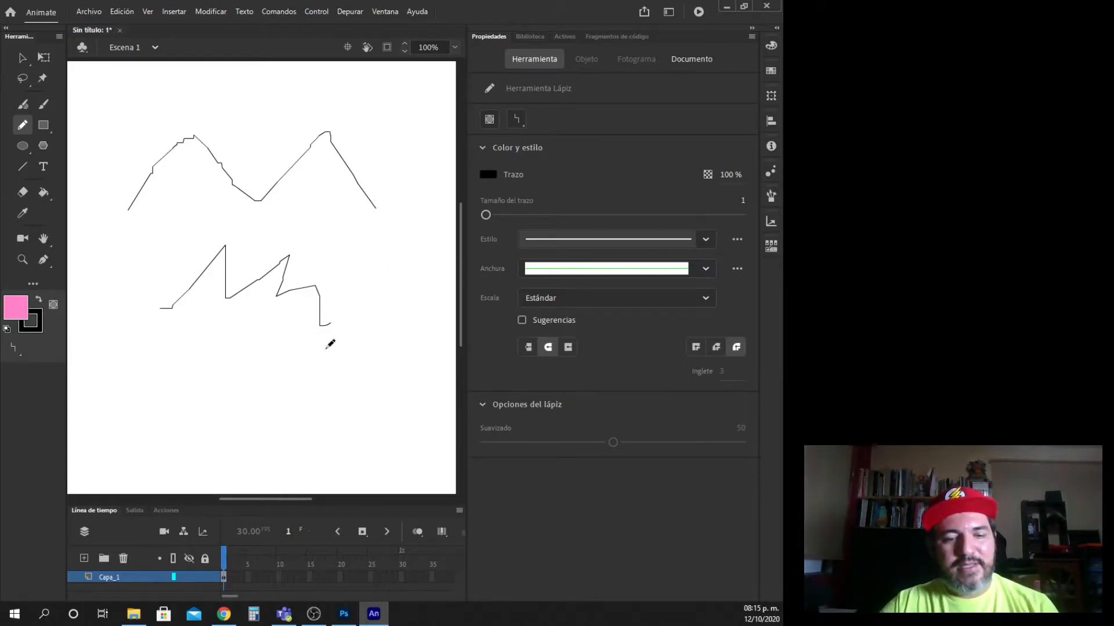
left_click(514, 116)
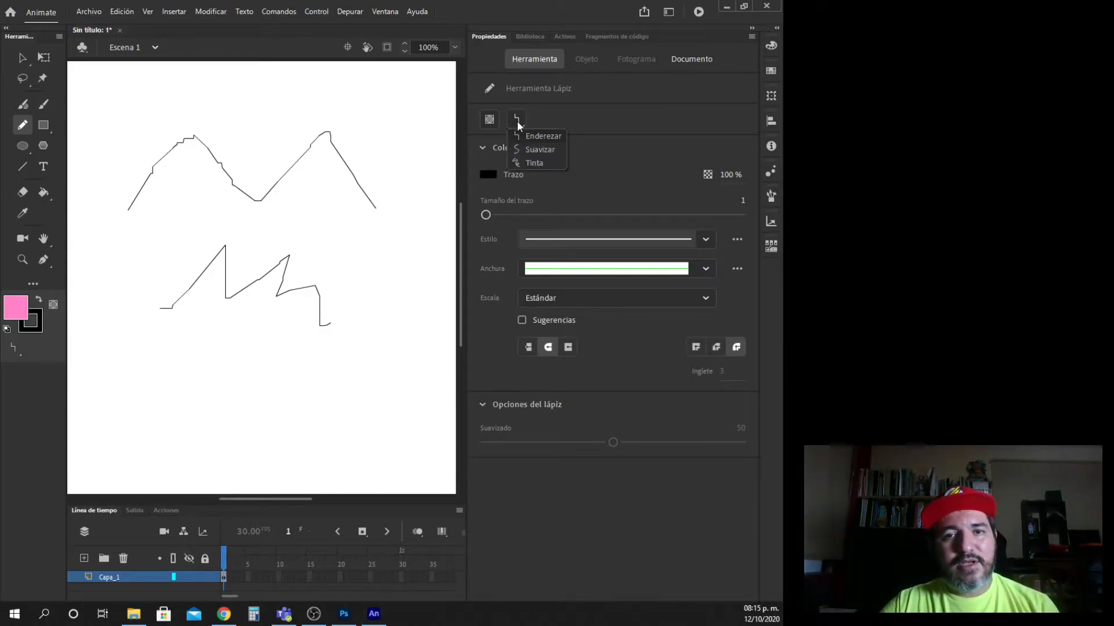
left_click(530, 138)
mouse_move(127, 403)
left_mouse_down()
mouse_move(216, 350)
mouse_move(212, 392)
mouse_move(271, 350)
mouse_move(272, 375)
mouse_move(350, 343)
mouse_move(360, 386)
left_mouse_up()
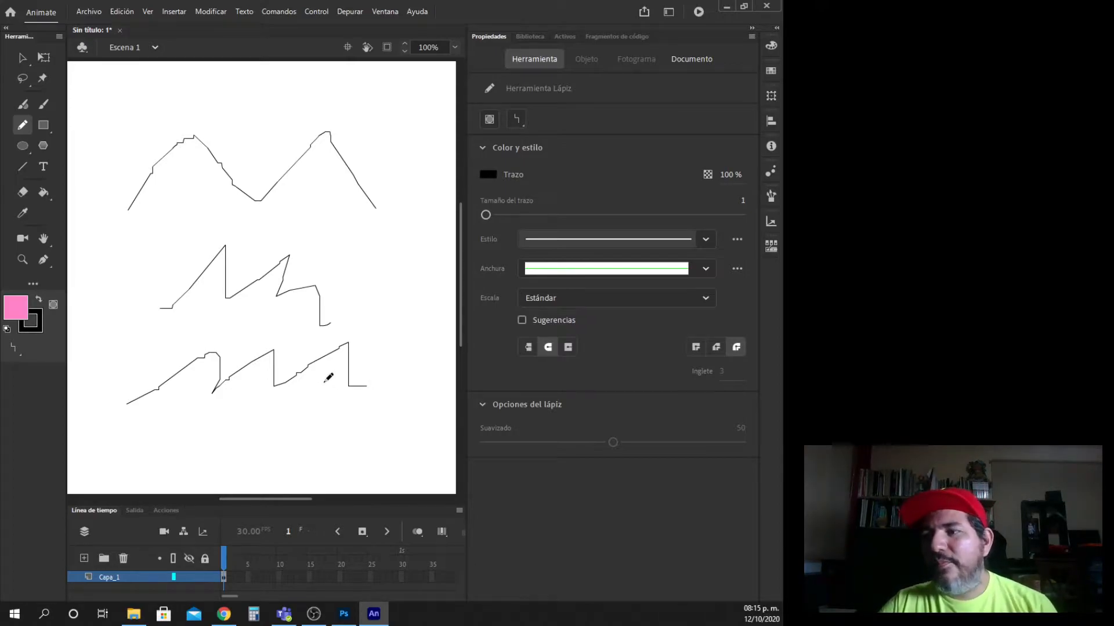
Step: Switch the pencil to Suavizar mode and replace the zigzag strokes with one wavy black stroke across the upper stage
left_click(518, 119)
left_click(530, 146)
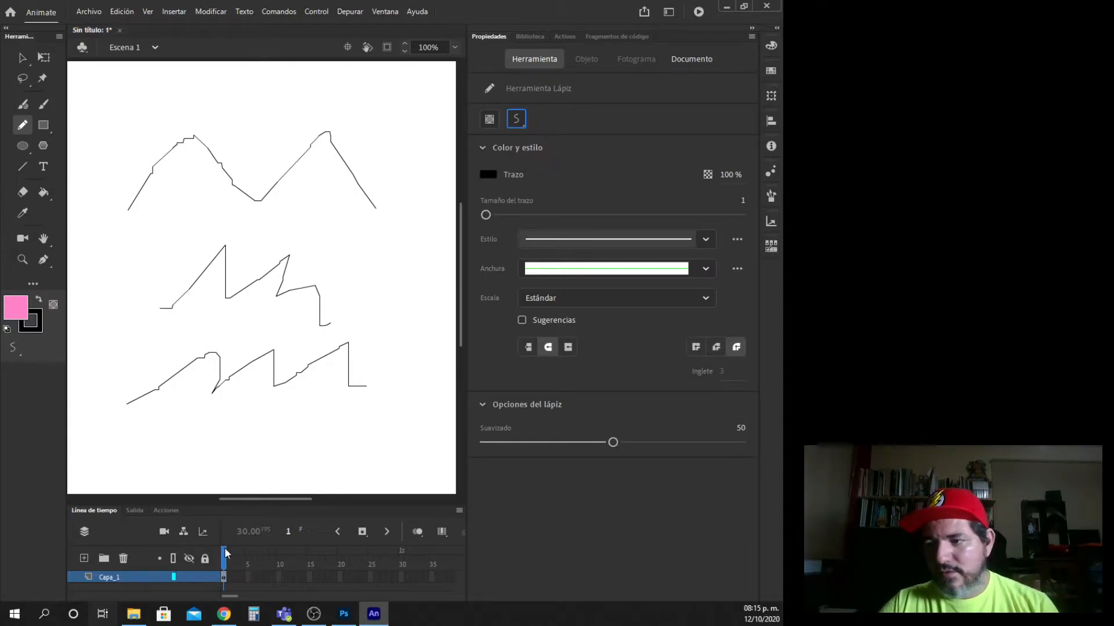
left_click(222, 574)
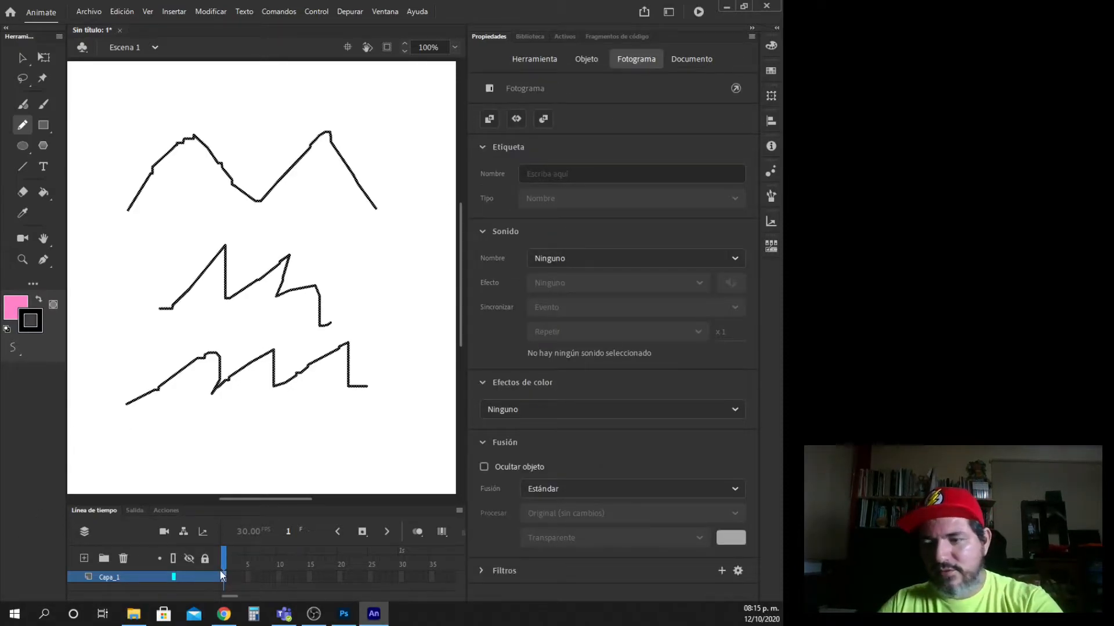
key("Delete")
mouse_move(118, 212)
left_mouse_down()
mouse_move(187, 137)
mouse_move(190, 204)
mouse_move(282, 150)
mouse_move(302, 204)
mouse_move(359, 146)
left_mouse_up()
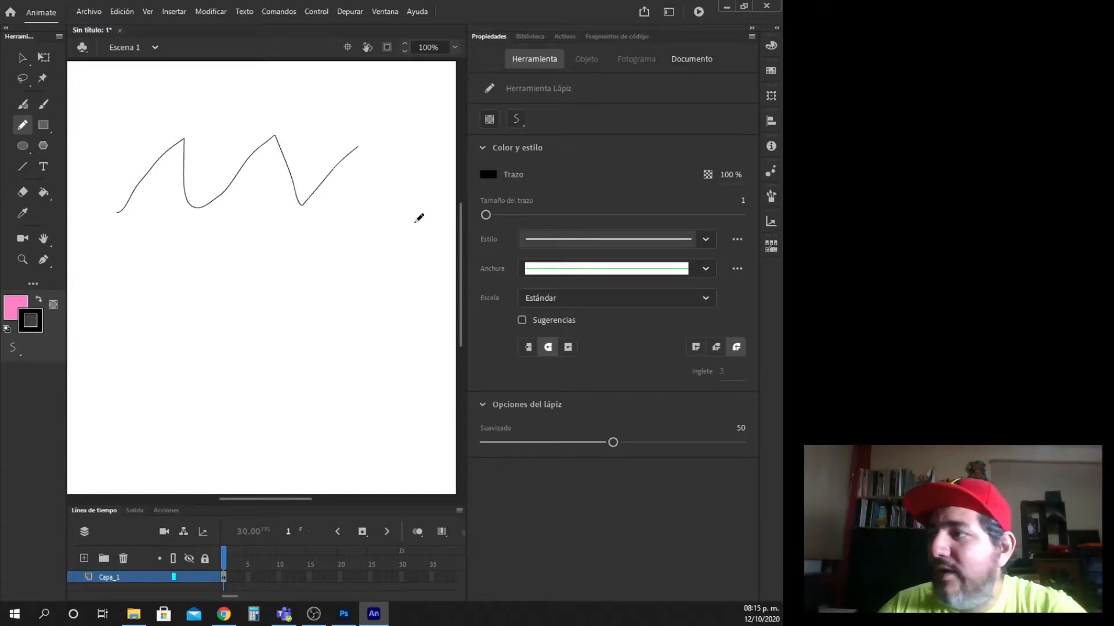
Step: Set the pencil mode to Tinta and draw a looping black stroke below the wavy one
left_click(516, 118)
left_click(536, 162)
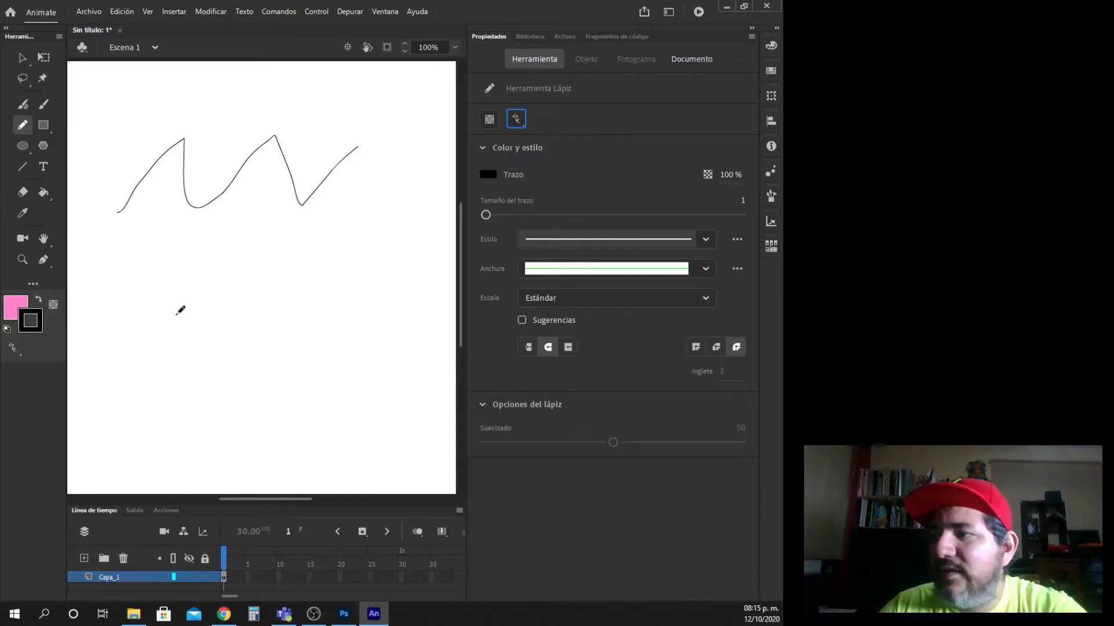
mouse_move(115, 343)
left_mouse_down()
mouse_move(176, 286)
mouse_move(192, 371)
mouse_move(318, 315)
mouse_move(365, 359)
left_mouse_up()
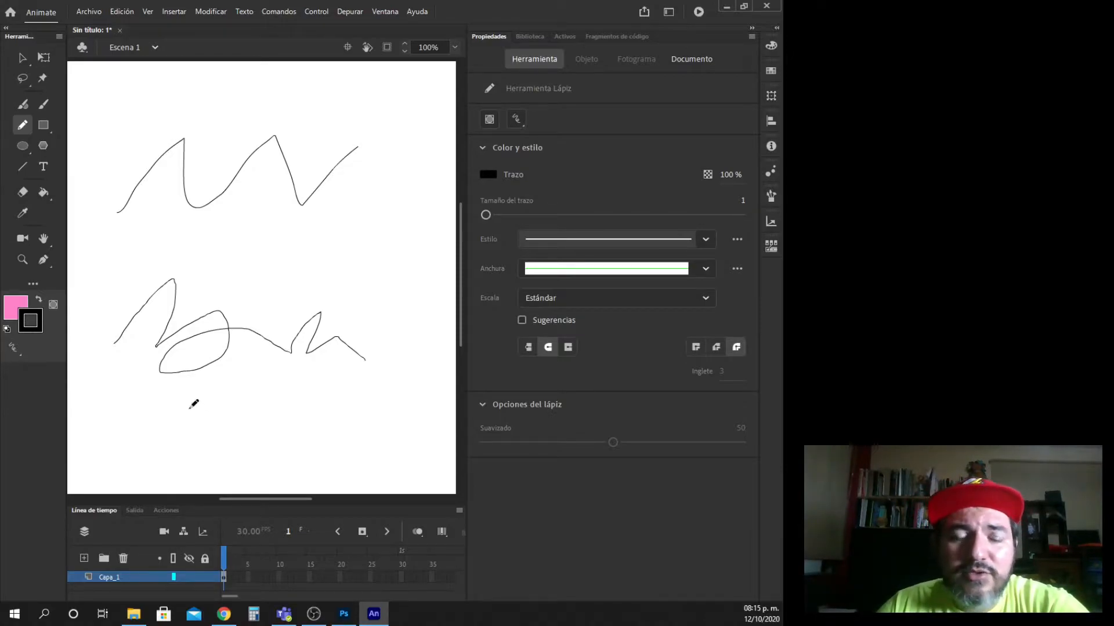
Step: Delete both pencil strokes in frame 1 of layer Capa_1
left_click(224, 577)
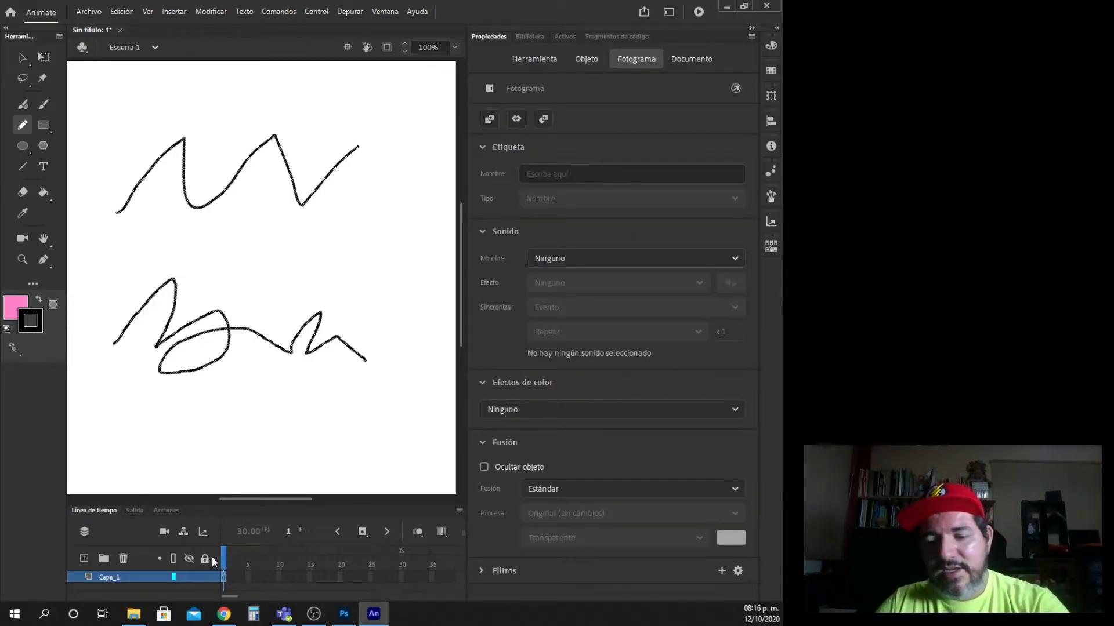
key("Delete")
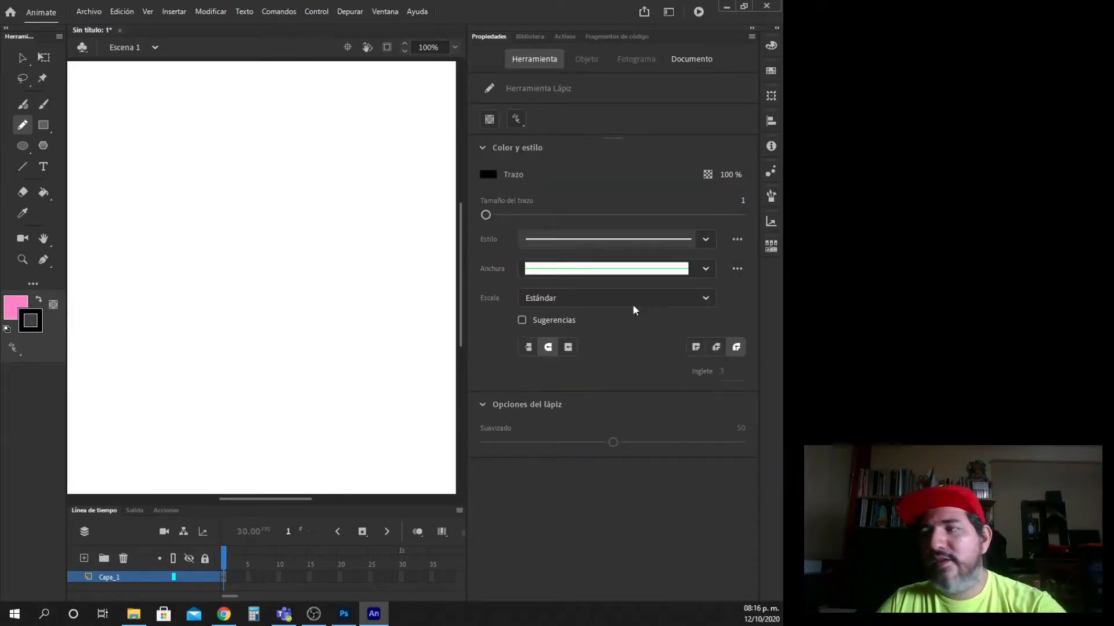
left_click(514, 119)
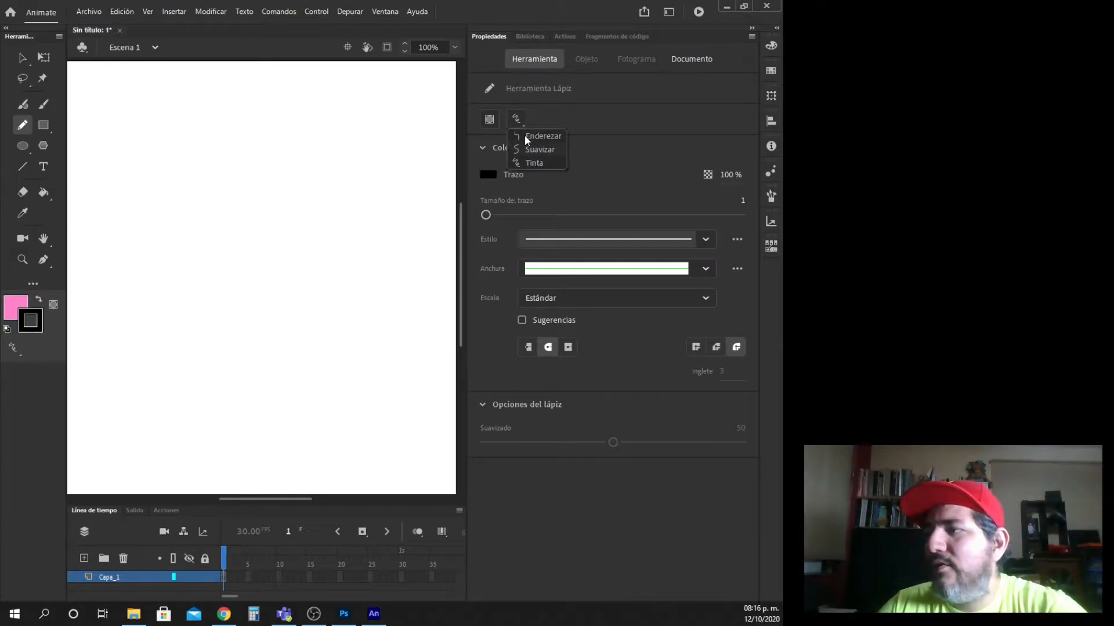
left_click(550, 118)
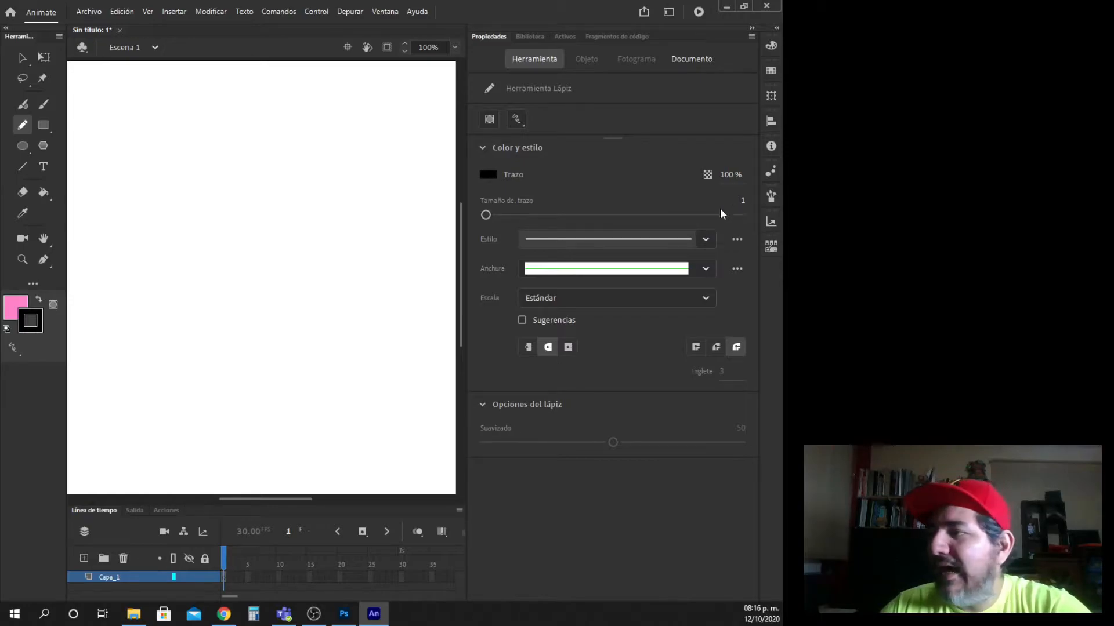
Step: Draw three thick black freehand strokes with a pencil stroke size of 12 and clear them from frame 1
left_click_drag(487, 214, 500, 215)
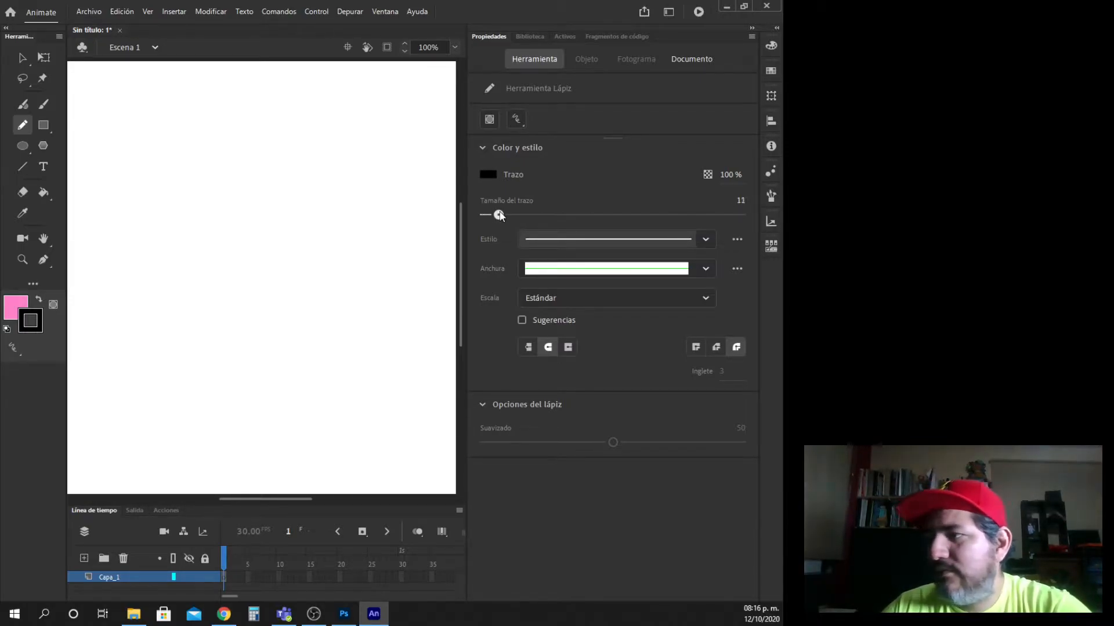
mouse_move(125, 219)
left_mouse_down()
mouse_move(256, 221)
mouse_move(280, 251)
mouse_move(249, 276)
mouse_move(327, 302)
left_mouse_up()
mouse_move(321, 195)
left_mouse_down()
mouse_move(355, 238)
mouse_move(323, 285)
mouse_move(355, 355)
left_mouse_up()
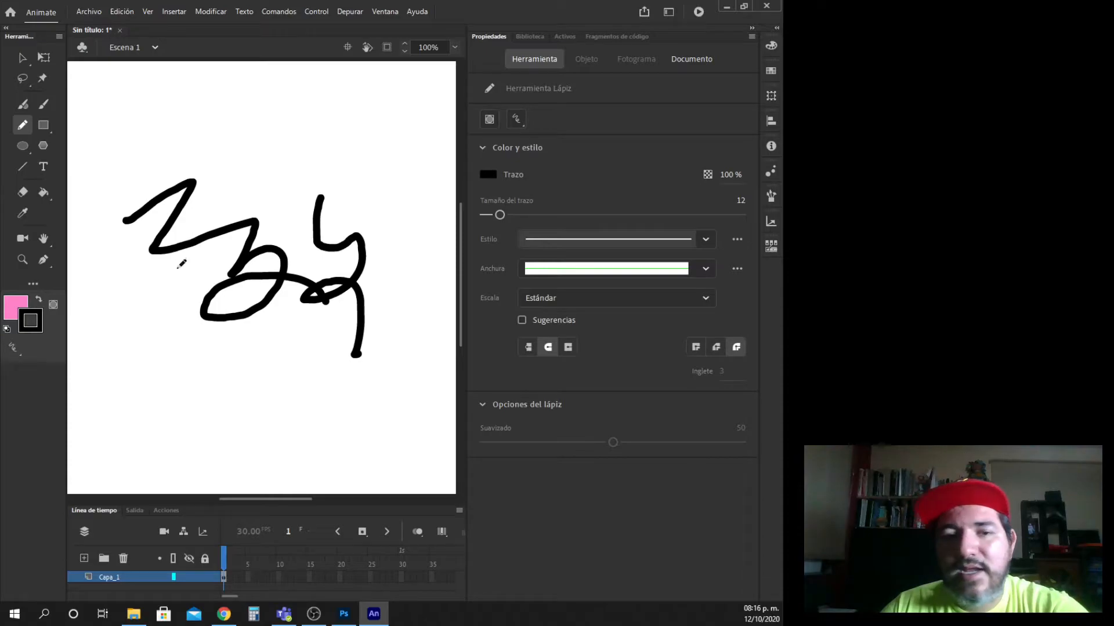
mouse_move(133, 128)
left_mouse_down()
mouse_move(252, 174)
mouse_move(309, 166)
mouse_move(361, 118)
mouse_move(265, 94)
mouse_move(282, 127)
mouse_move(130, 109)
mouse_move(149, 139)
left_mouse_up()
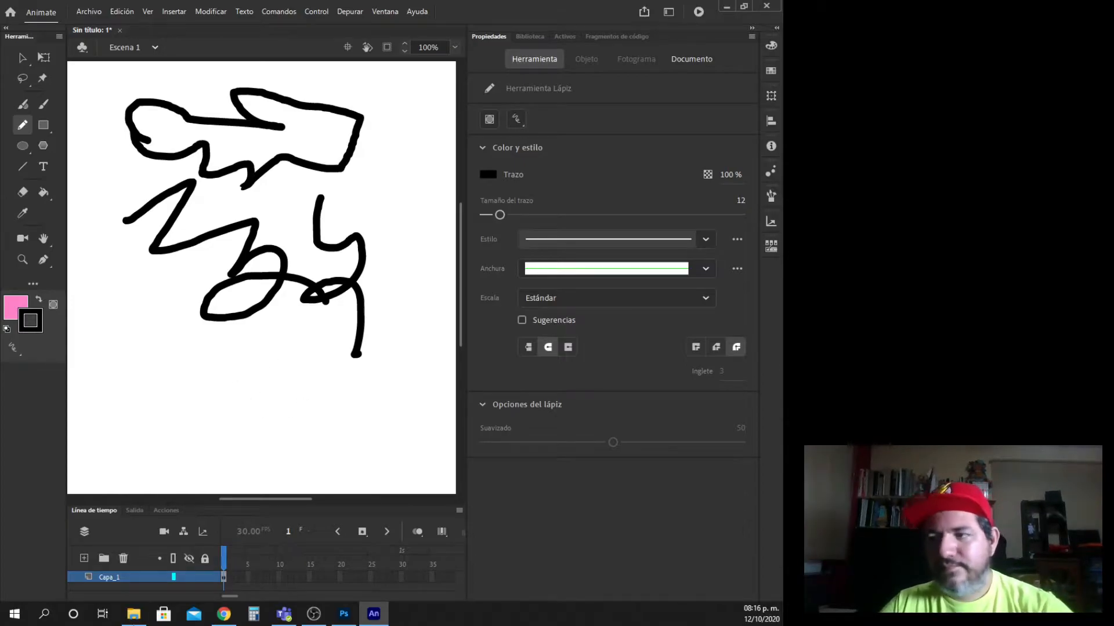
left_click(225, 578)
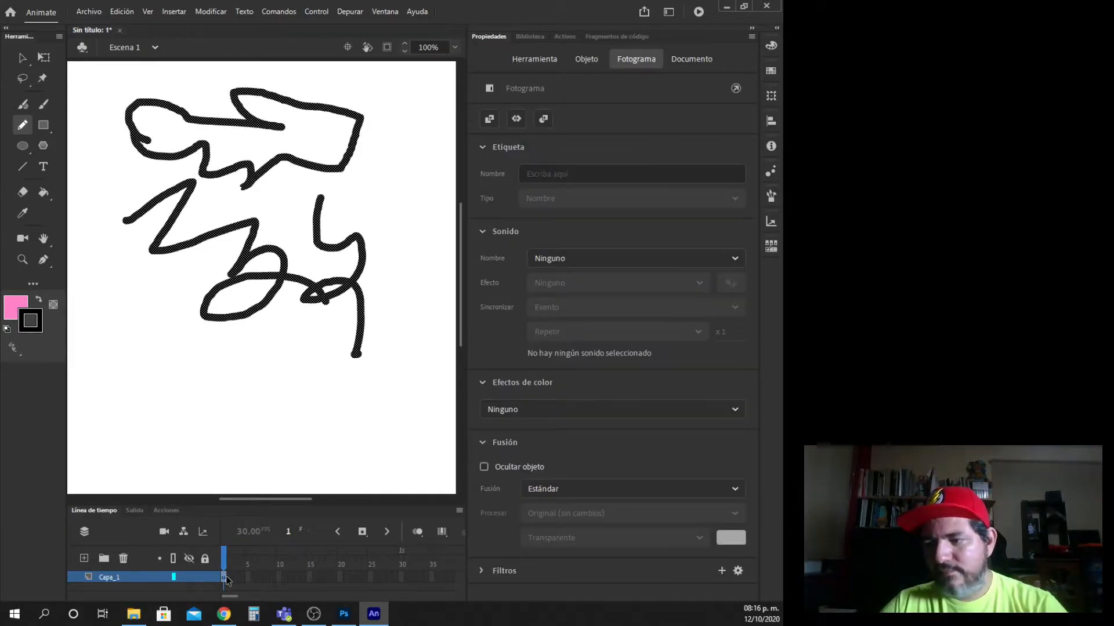
key("Delete")
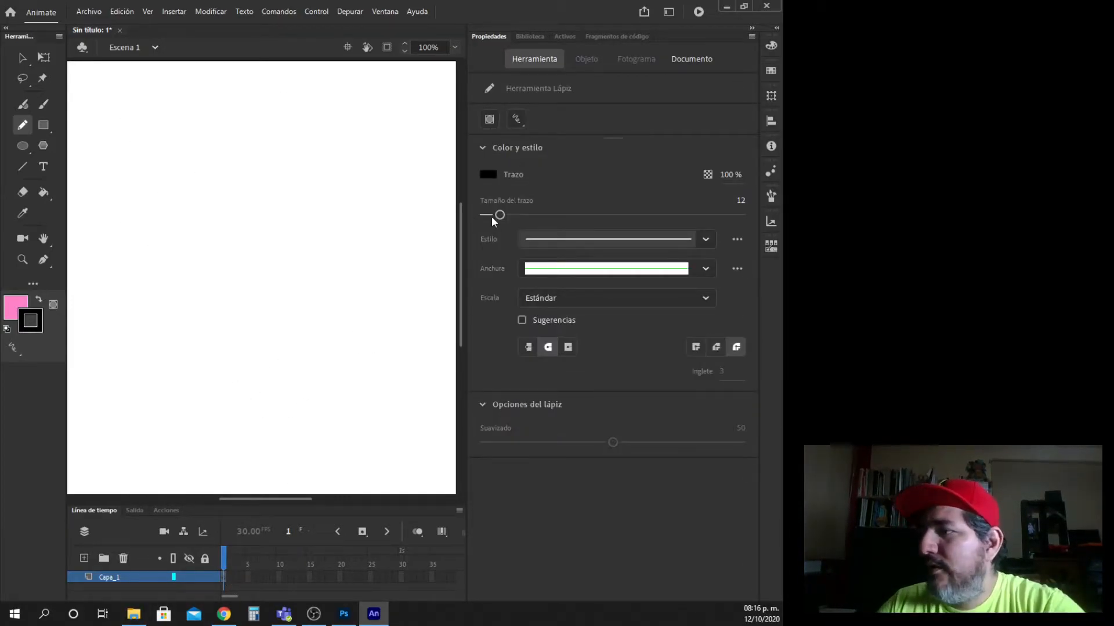
Step: Draw three freehand pencil strokes with the ragged line style and clear them from frame 1
left_click(707, 242)
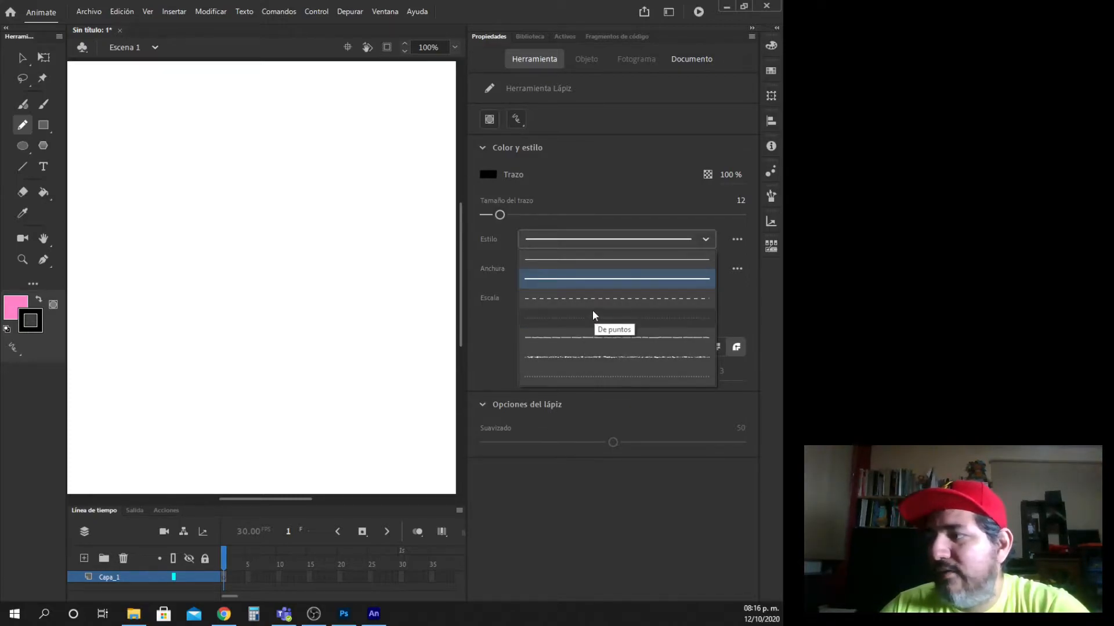
left_click(595, 336)
mouse_move(140, 286)
left_mouse_down()
mouse_move(245, 188)
mouse_move(269, 255)
mouse_move(364, 219)
mouse_move(351, 324)
mouse_move(260, 312)
mouse_move(268, 286)
mouse_move(230, 271)
mouse_move(200, 323)
mouse_move(206, 346)
left_mouse_up()
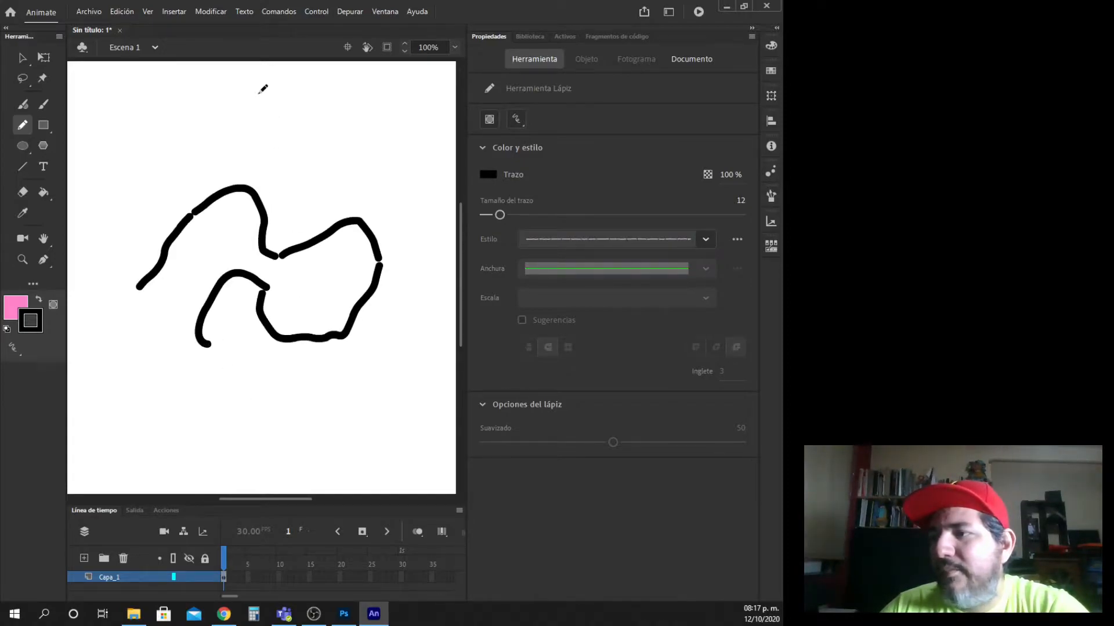
mouse_move(258, 92)
left_mouse_down()
mouse_move(314, 131)
mouse_move(366, 141)
left_mouse_up()
mouse_move(197, 111)
left_mouse_down()
mouse_move(273, 166)
mouse_move(317, 219)
mouse_move(396, 208)
left_mouse_up()
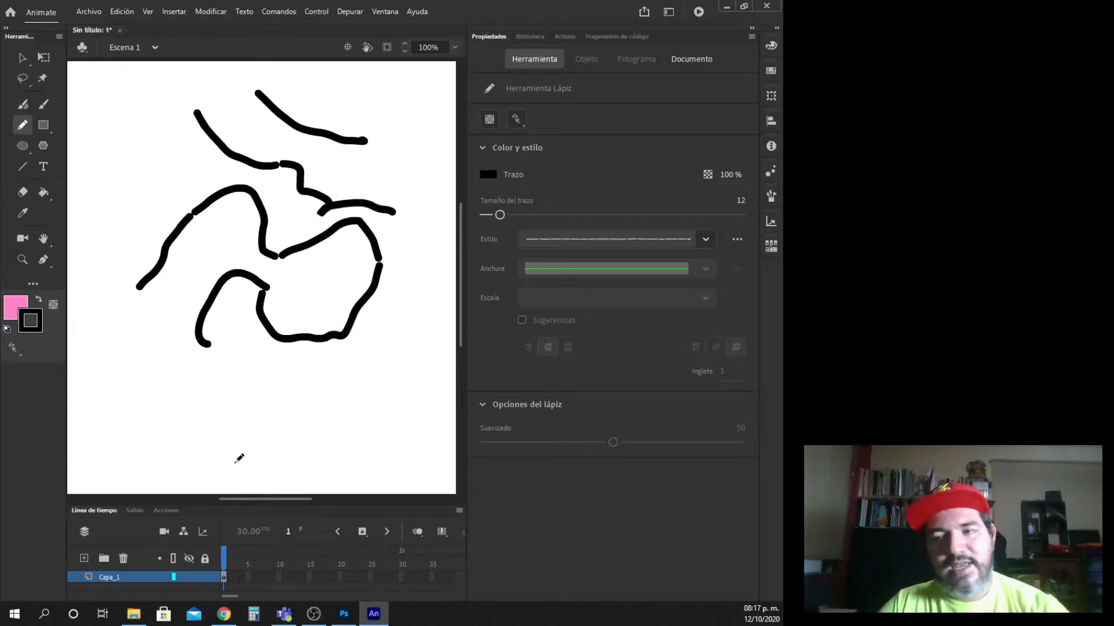
left_click(225, 576)
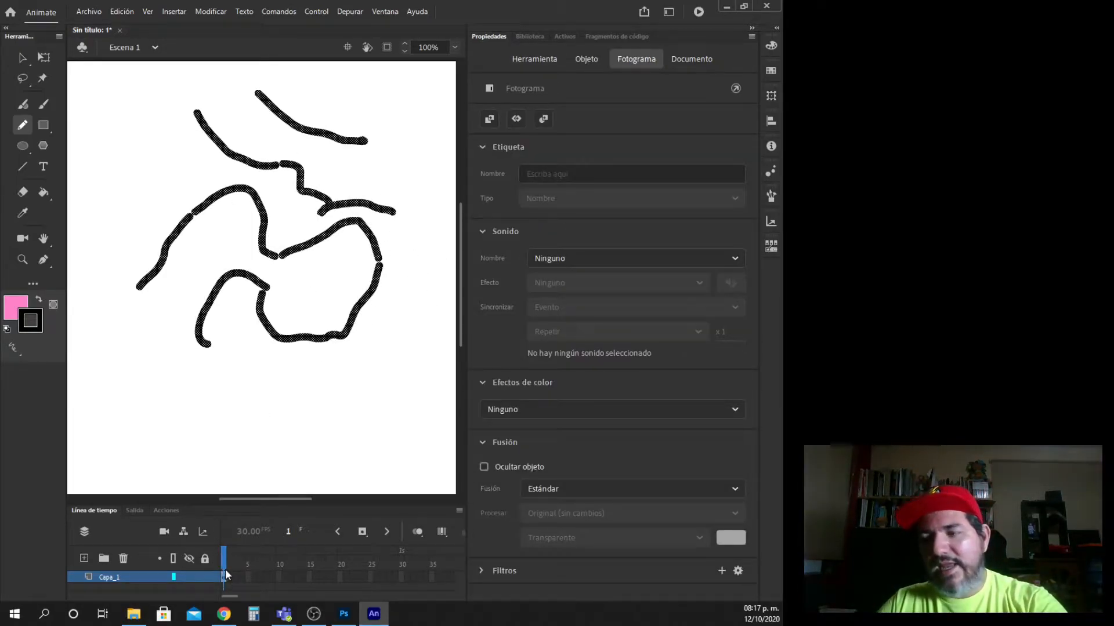
key("Delete")
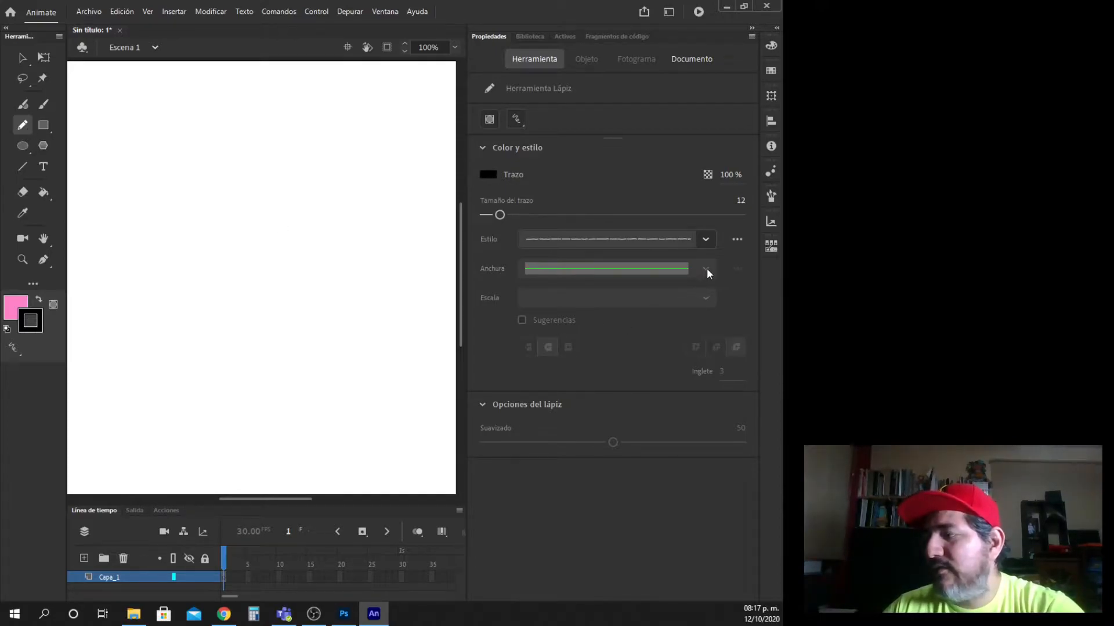
Step: Set the pencil to a solid stroke style with the asymmetric tapered width profile
left_click(709, 239)
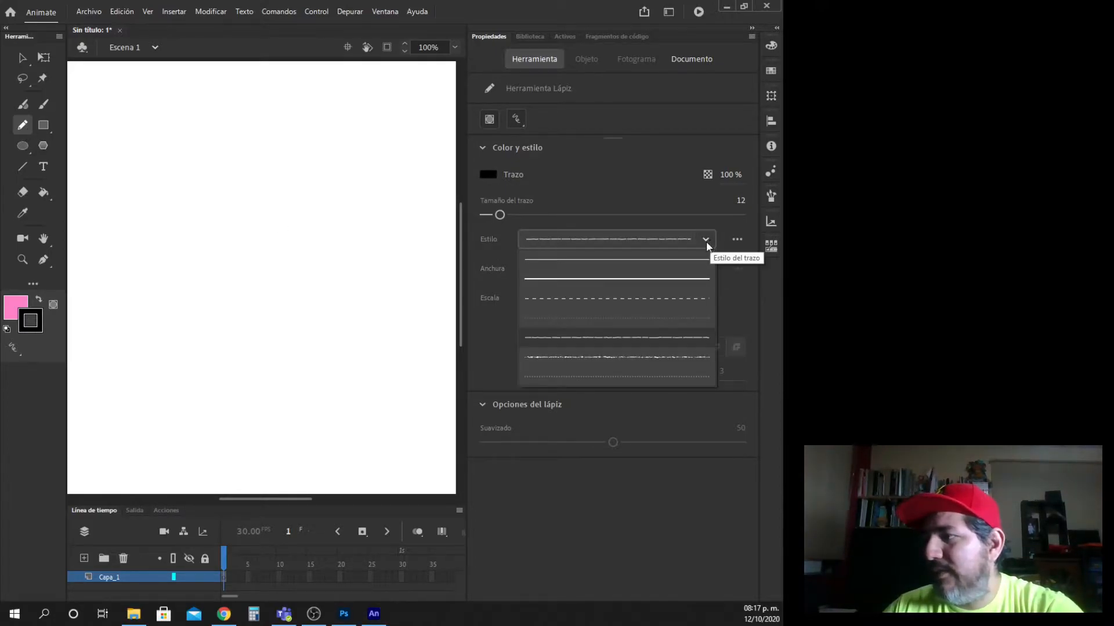
left_click(661, 258)
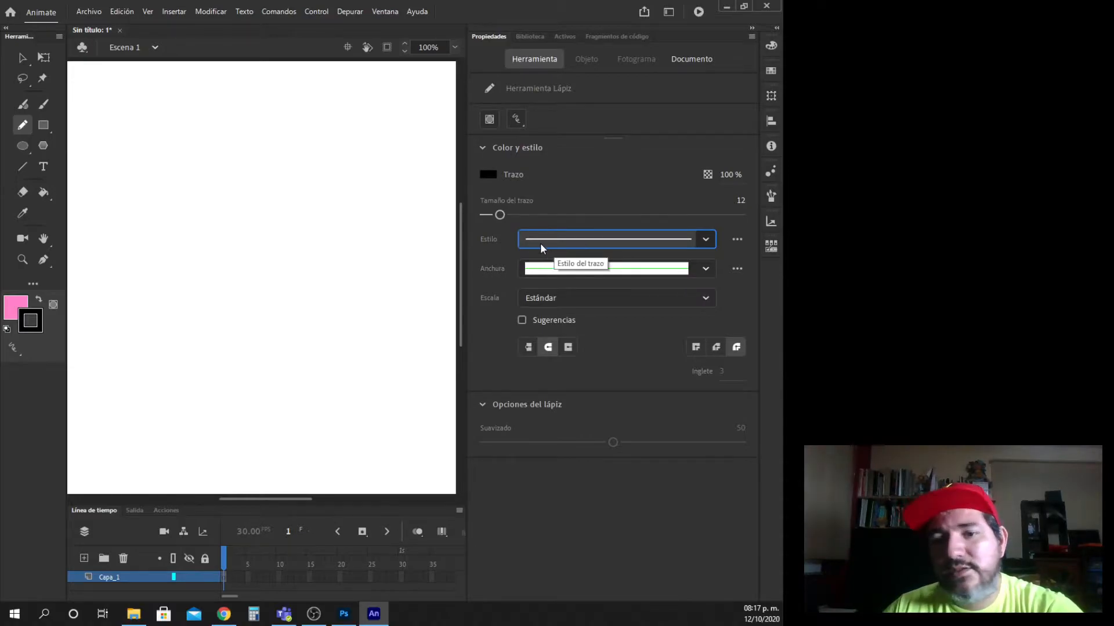
left_click(705, 270)
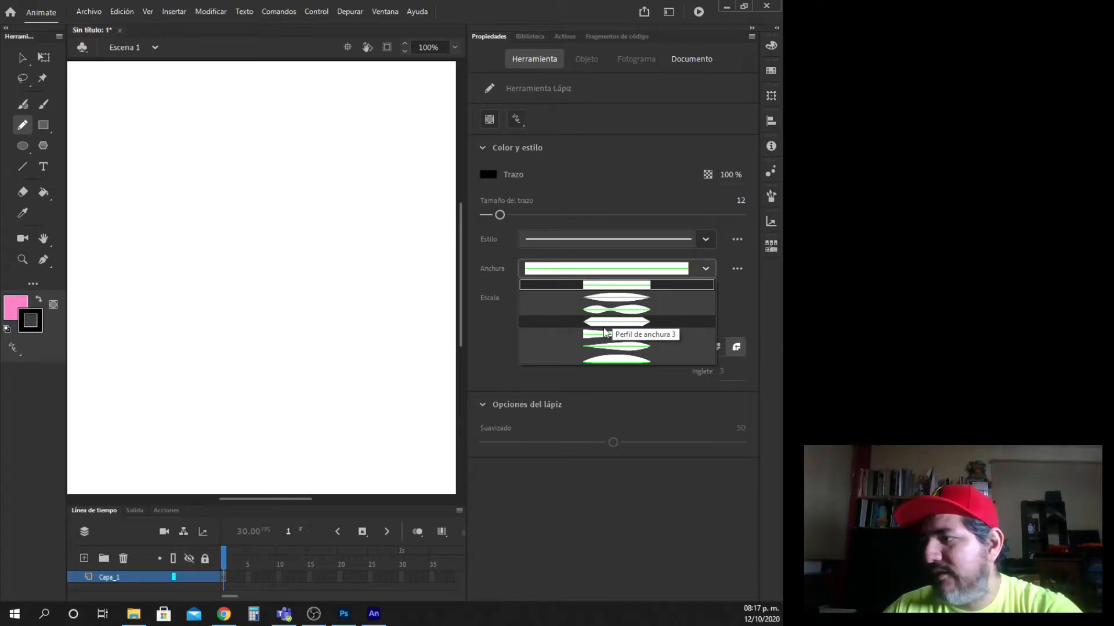
left_click(610, 347)
Step: Draw five zigzag and looping strokes with tapered ends across the stage and clear them from frame 1
mouse_move(145, 305)
left_mouse_down()
mouse_move(170, 287)
mouse_move(359, 232)
mouse_move(456, 323)
left_mouse_up()
mouse_move(134, 384)
left_mouse_down()
mouse_move(220, 367)
mouse_move(297, 410)
mouse_move(300, 446)
mouse_move(284, 478)
left_mouse_up()
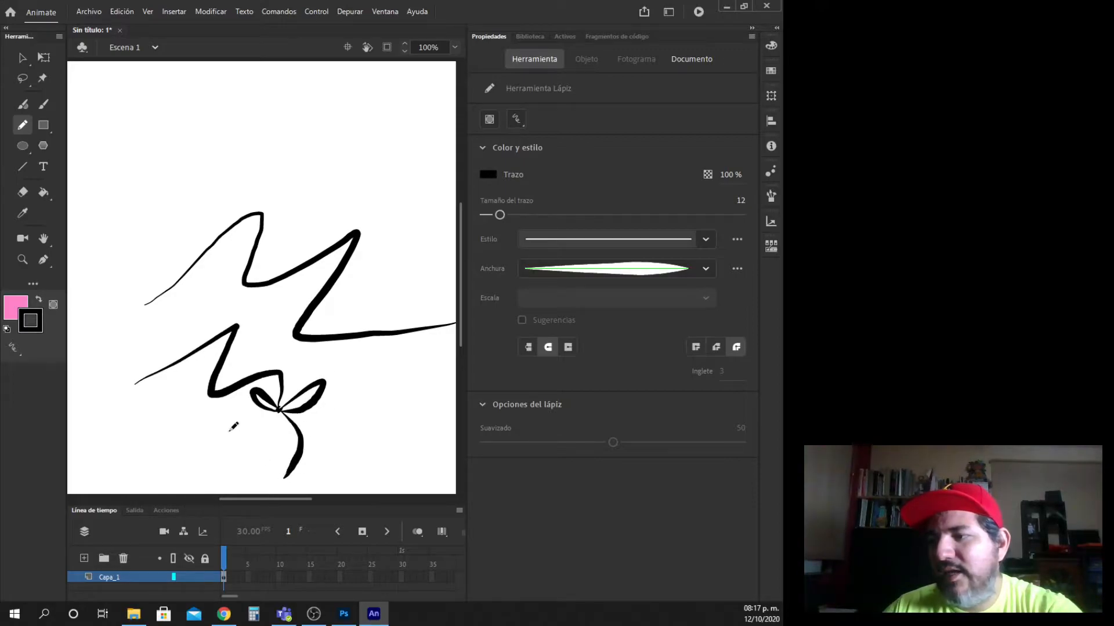
mouse_move(155, 155)
left_mouse_down()
mouse_move(265, 175)
mouse_move(249, 114)
mouse_move(258, 170)
mouse_move(374, 87)
mouse_move(320, 178)
mouse_move(296, 173)
mouse_move(341, 154)
left_mouse_up()
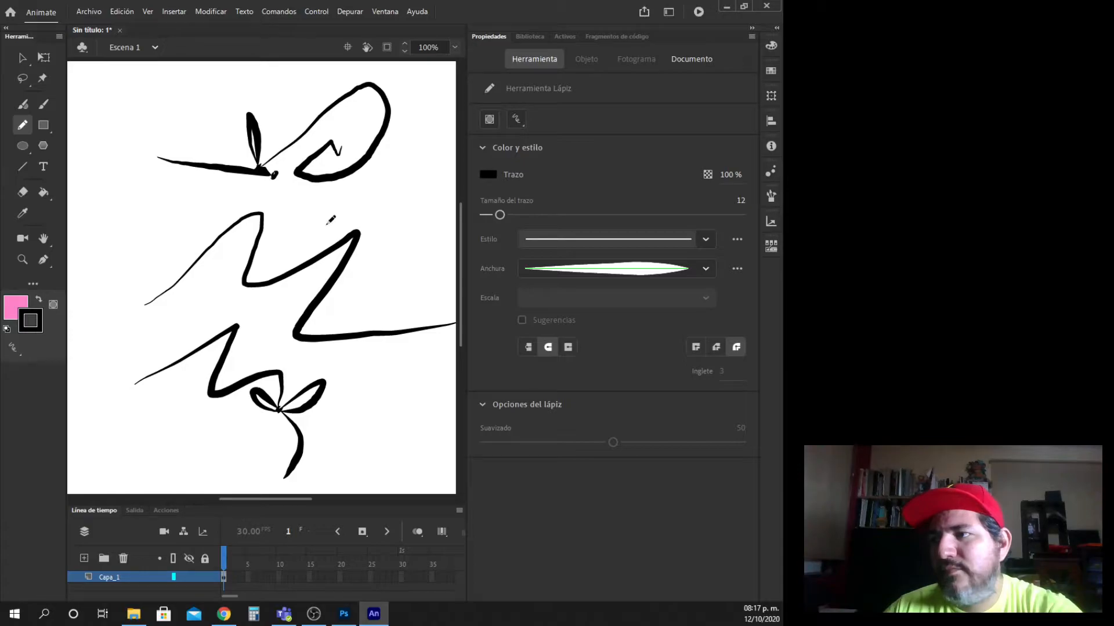
mouse_move(166, 210)
left_mouse_down()
mouse_move(207, 224)
mouse_move(277, 212)
mouse_move(297, 237)
mouse_move(398, 194)
left_mouse_up()
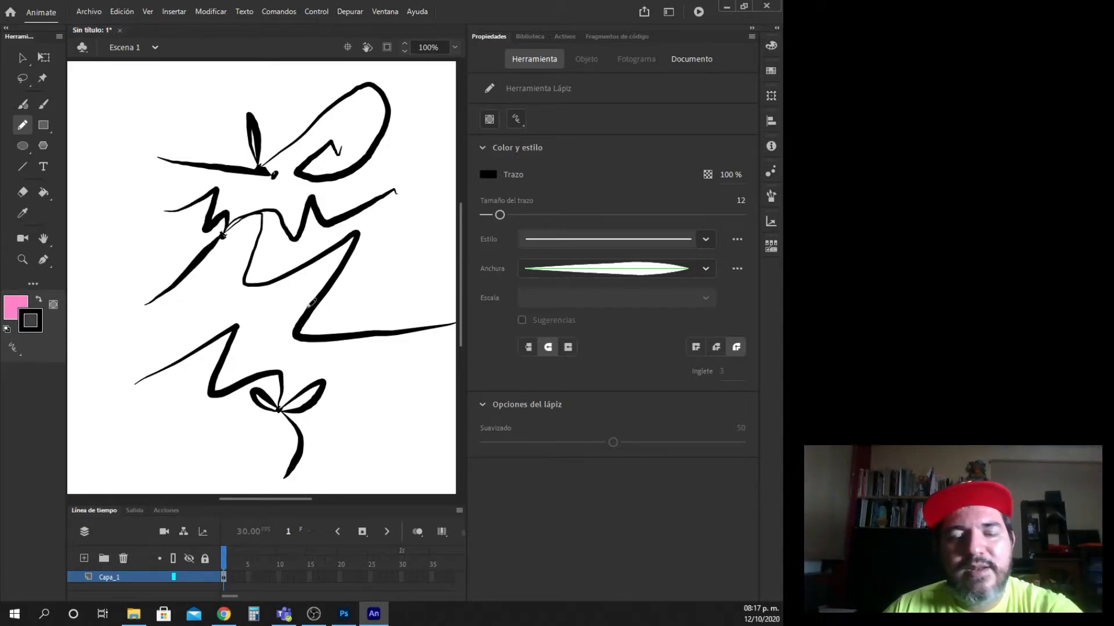
mouse_move(184, 249)
left_mouse_down()
mouse_move(149, 230)
mouse_move(138, 237)
mouse_move(165, 260)
mouse_move(130, 266)
mouse_move(107, 324)
mouse_move(193, 333)
mouse_move(192, 291)
mouse_move(224, 280)
mouse_move(188, 258)
left_mouse_up()
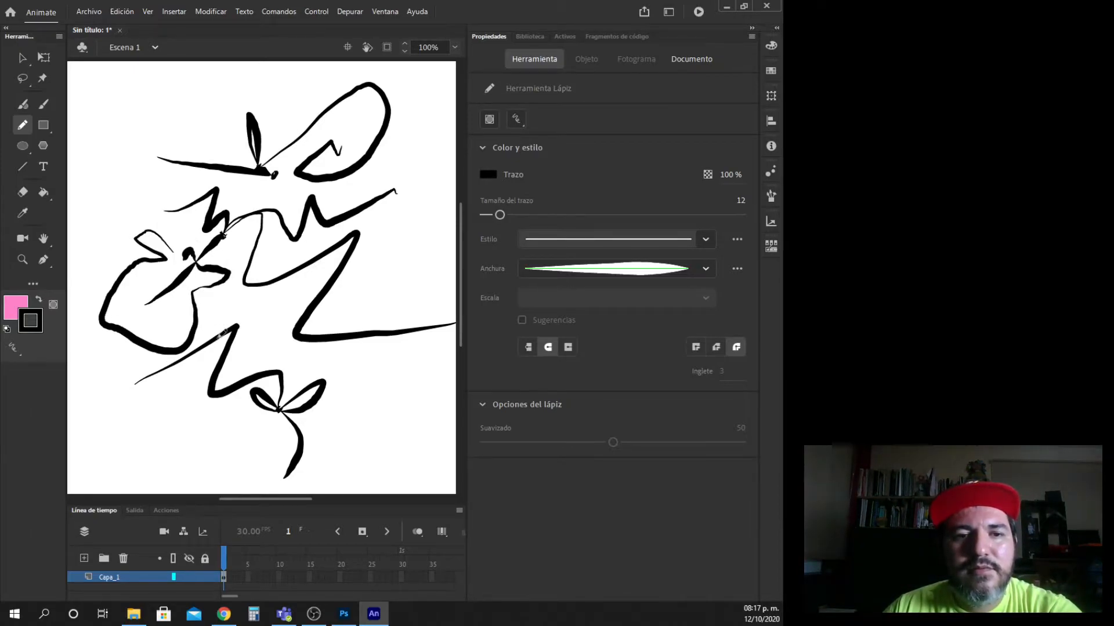
left_click(225, 578)
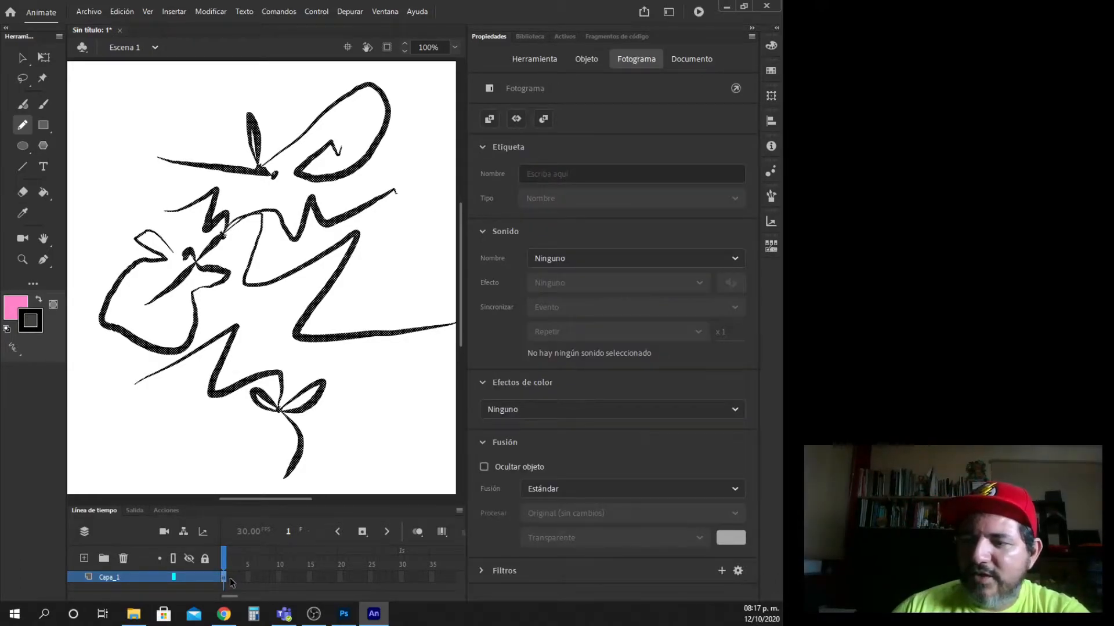
key("Delete")
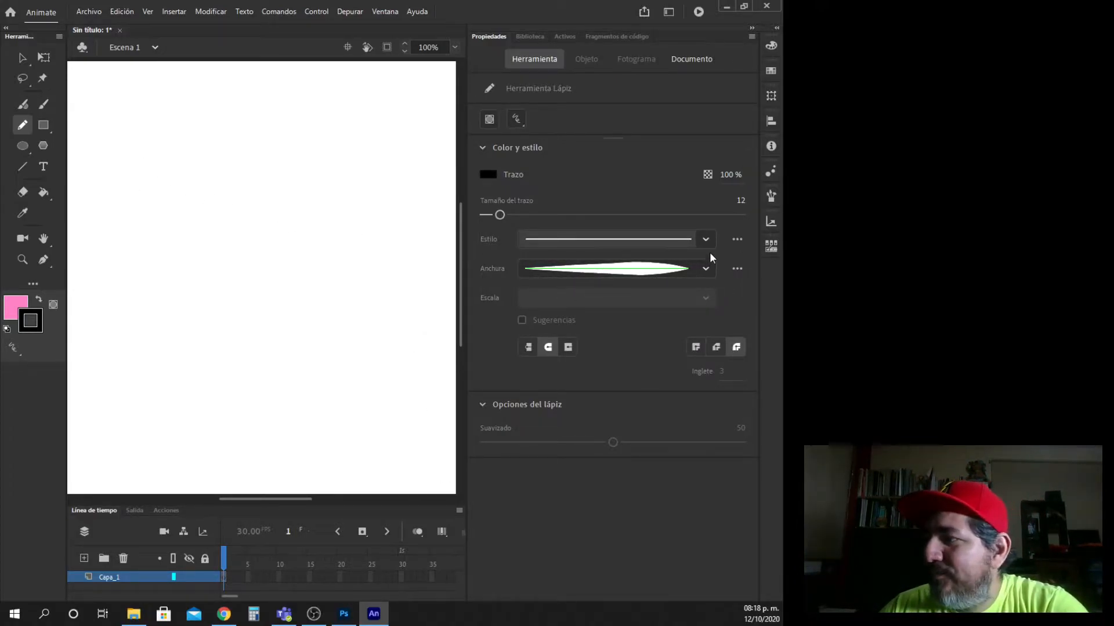
Step: Reset the pencil's width profile to uniform and review the stroke scale options, keeping Estándar
left_click(706, 270)
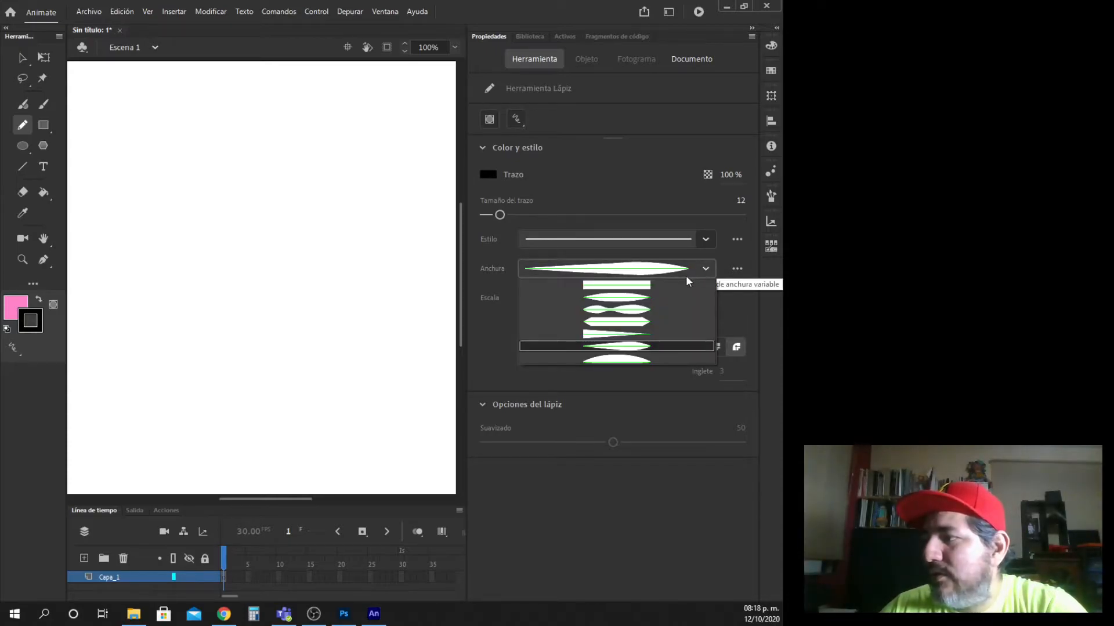
left_click(674, 286)
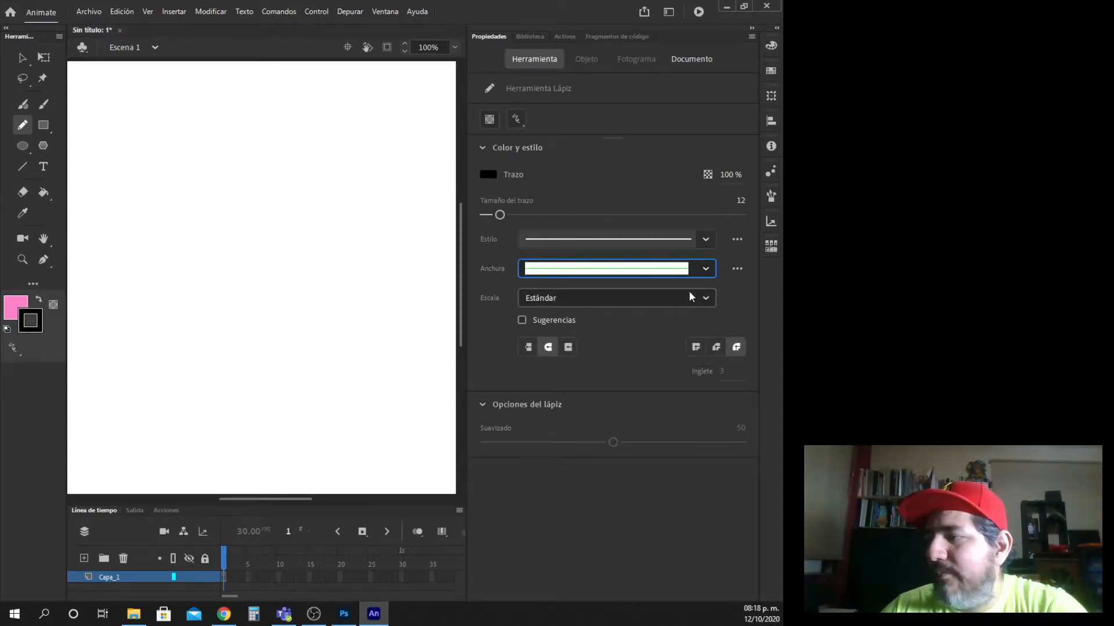
left_click(705, 299)
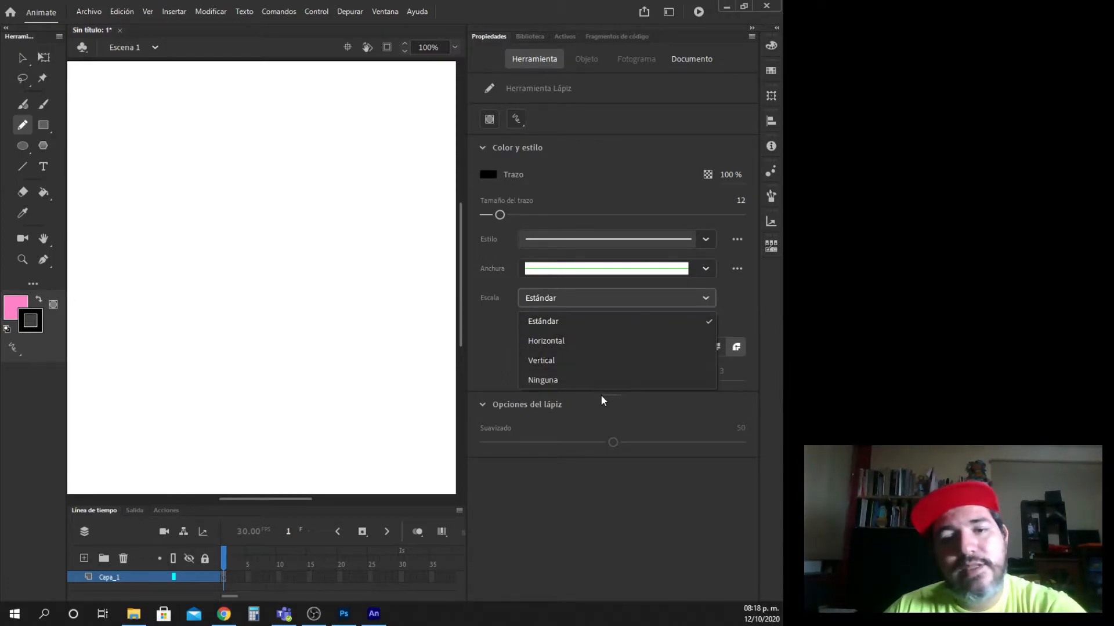
left_click(707, 270)
left_click(706, 269)
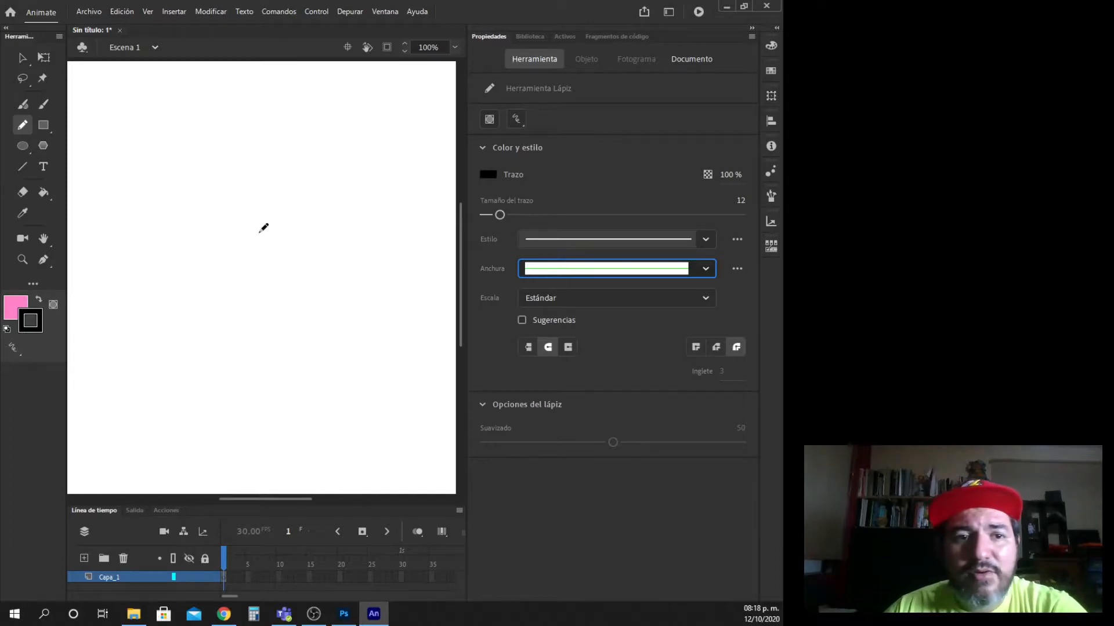
Step: Draw a pink square about 88 px wide and a rectangle about 243 × 106 px beside it, both with black outlines
left_click(44, 125)
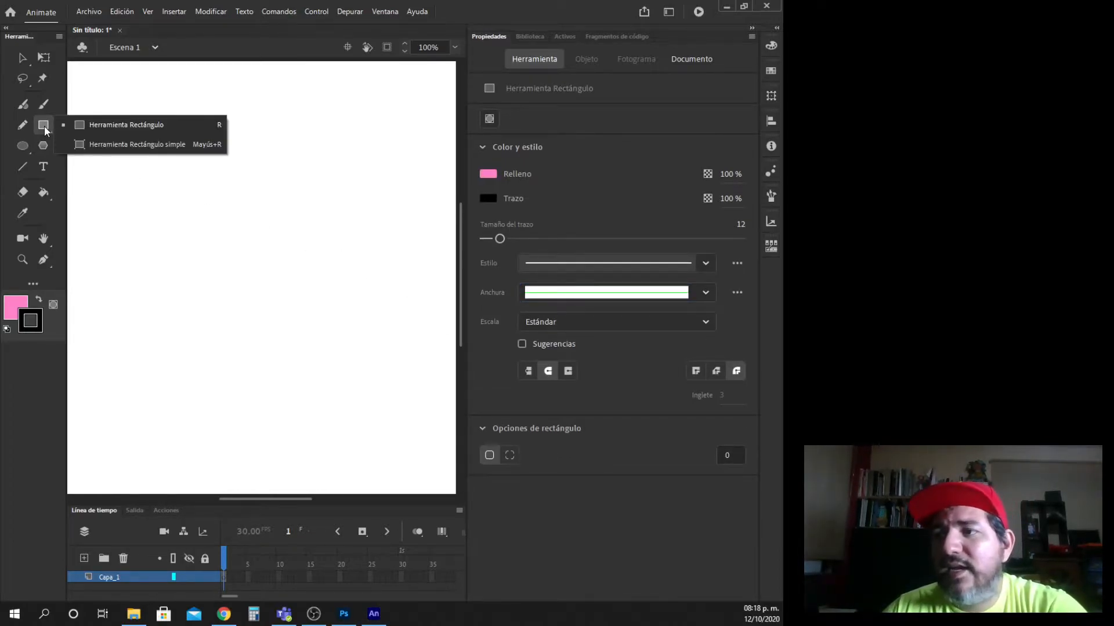
left_click(105, 121)
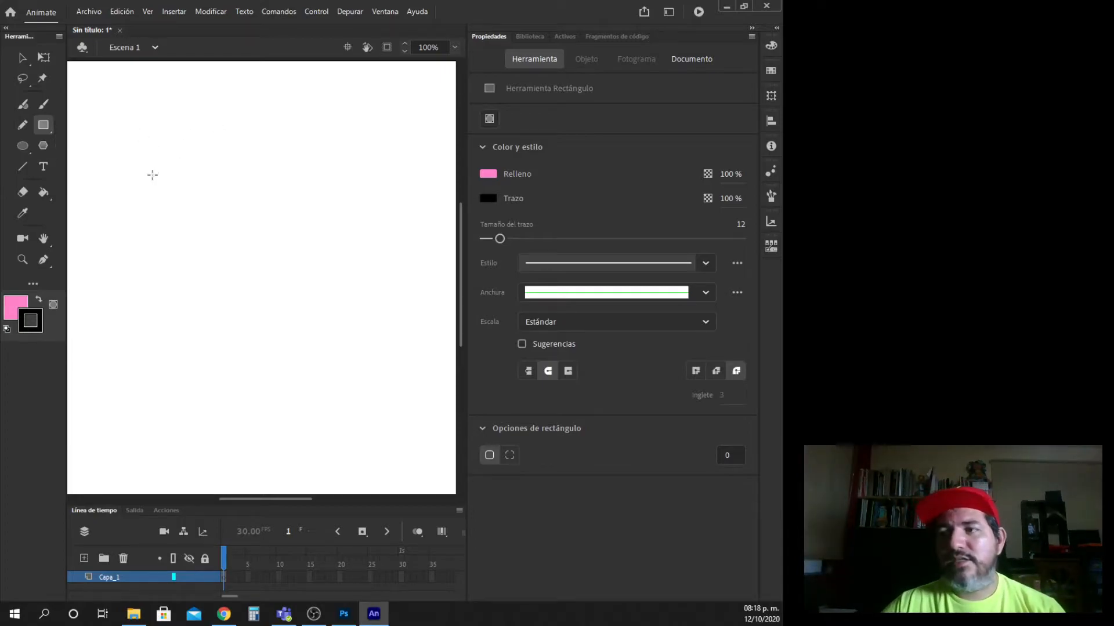
mouse_move(134, 154)
left_mouse_down()
mouse_move(251, 254)
mouse_move(297, 331)
mouse_move(287, 303)
mouse_move(318, 332)
mouse_move(223, 240)
mouse_move(298, 294)
mouse_move(331, 348)
mouse_move(207, 225)
mouse_move(218, 218)
mouse_move(203, 224)
mouse_move(191, 210)
left_mouse_up()
left_click_drag(219, 146, 368, 214)
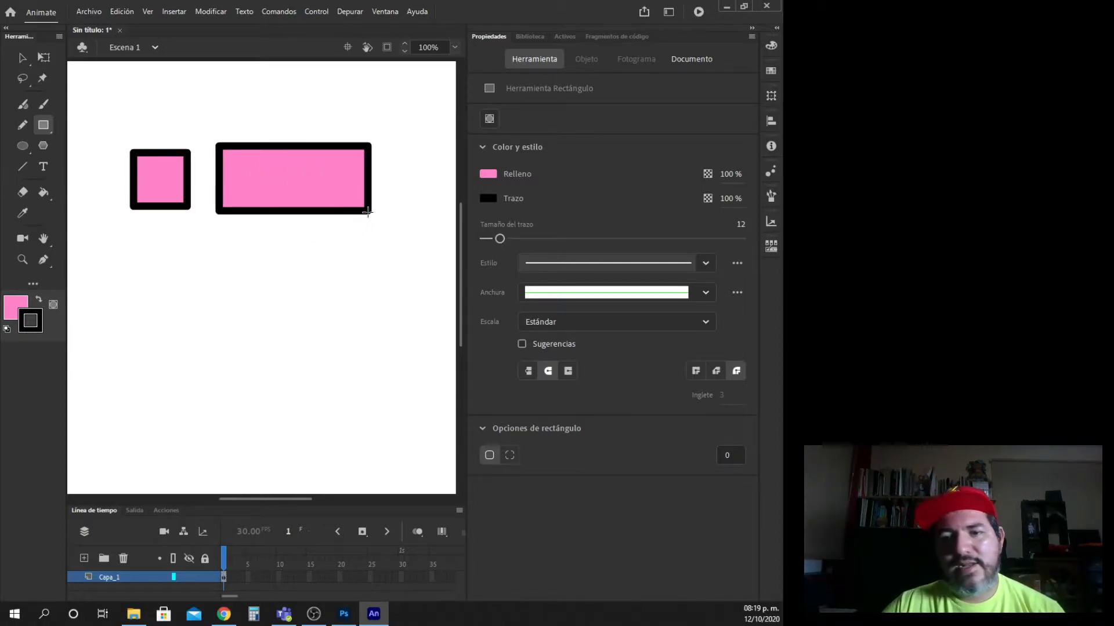
Step: Move the small square with its outline to just below the wide rectangle, aligned with its left side
left_click(23, 57)
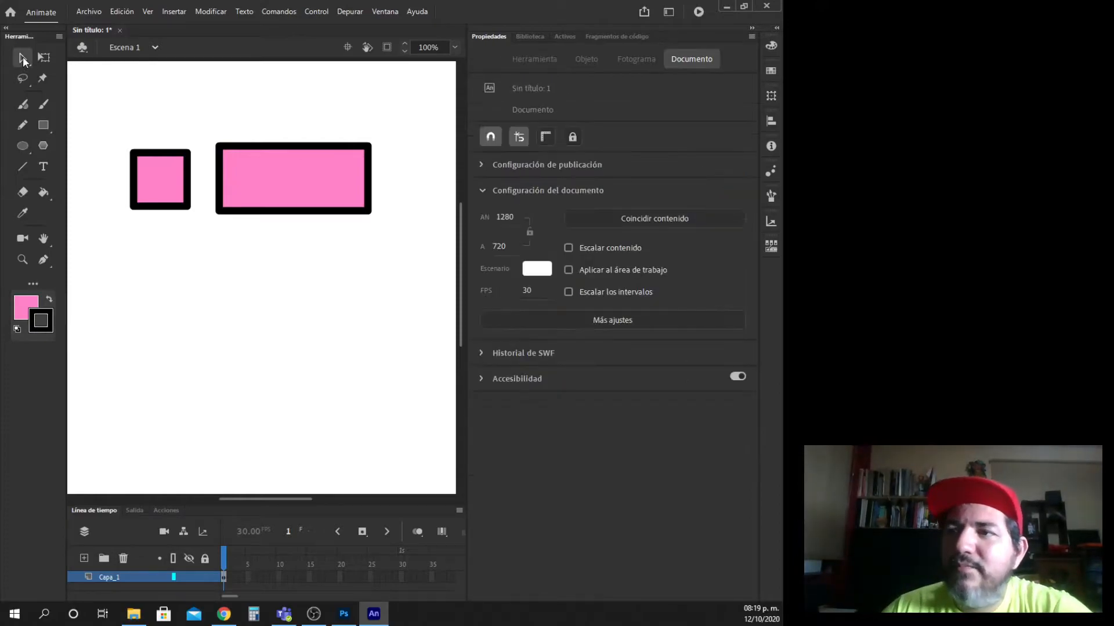
left_click(151, 175)
double_click(151, 175)
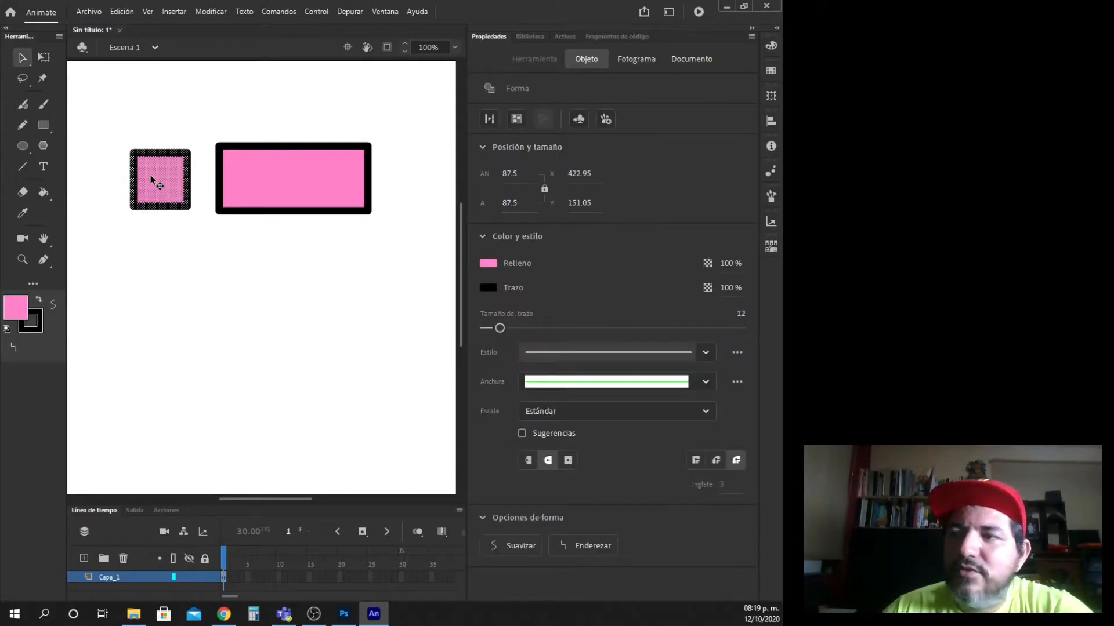
left_click_drag(151, 177, 237, 262)
left_click(336, 289)
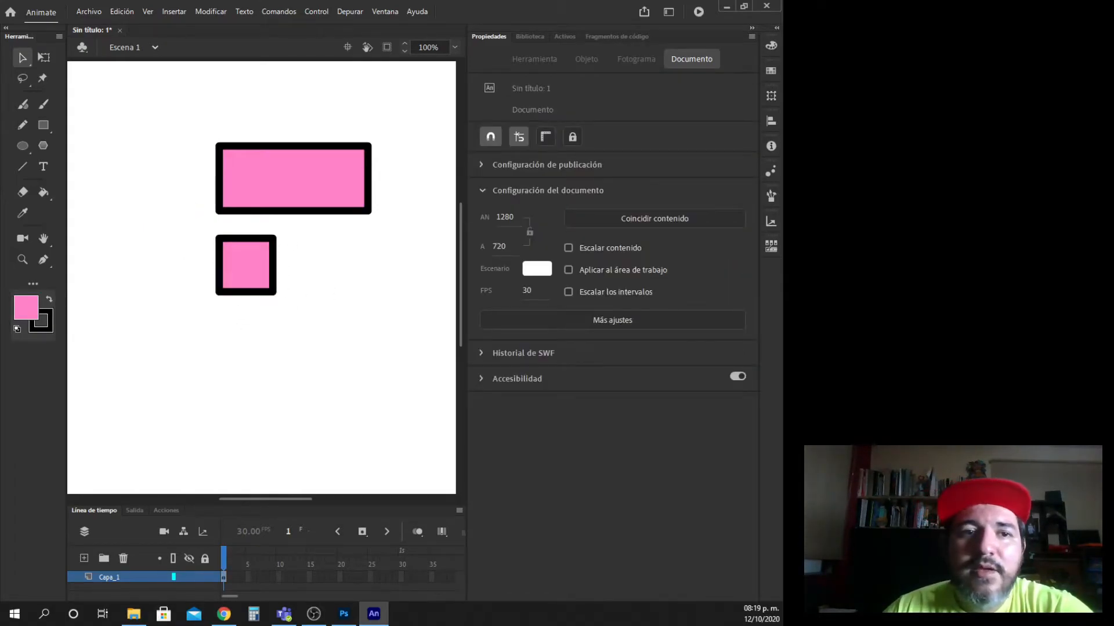
key("alt+Tab")
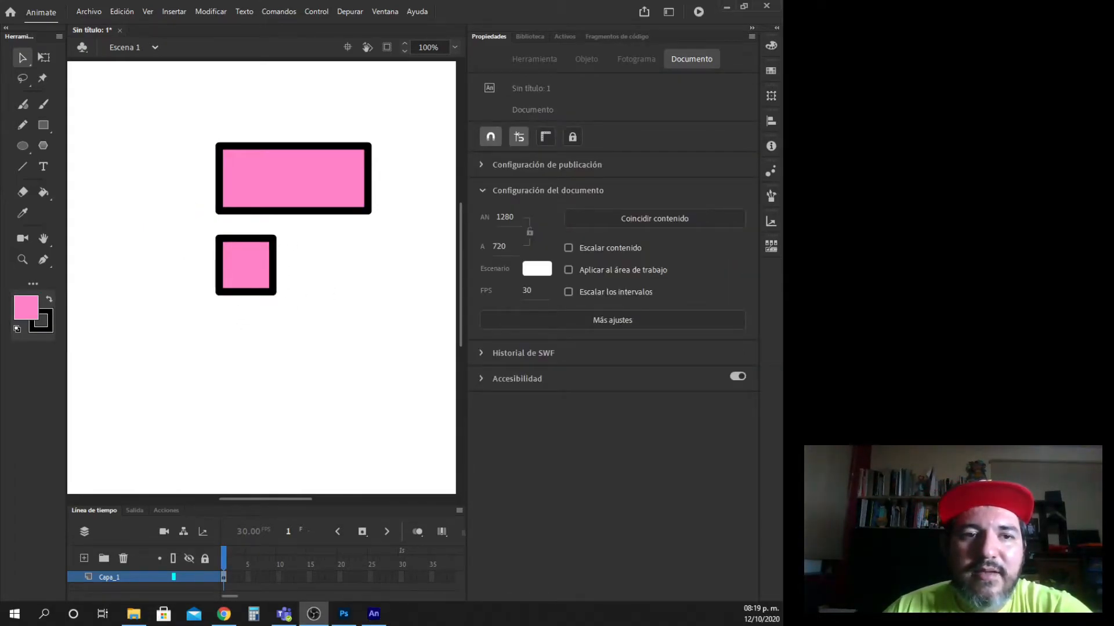
Step: Try to rotate only the wide rectangle's pink fill clockwise with Free Transform, and undo the rotation
left_click(43, 57)
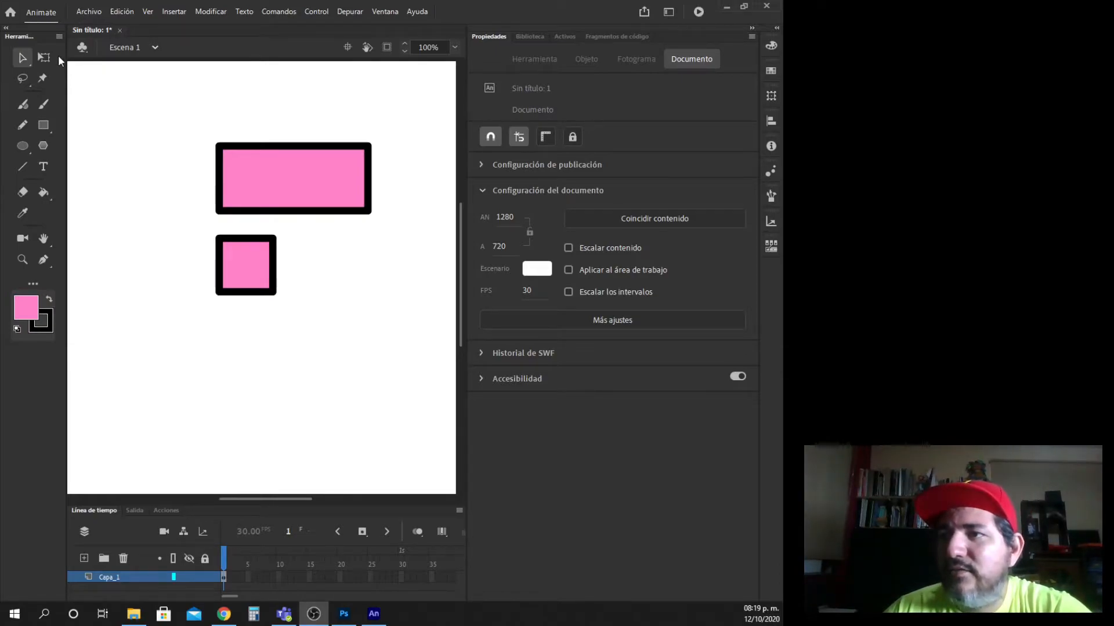
left_click(263, 197)
left_click_drag(374, 218, 342, 263)
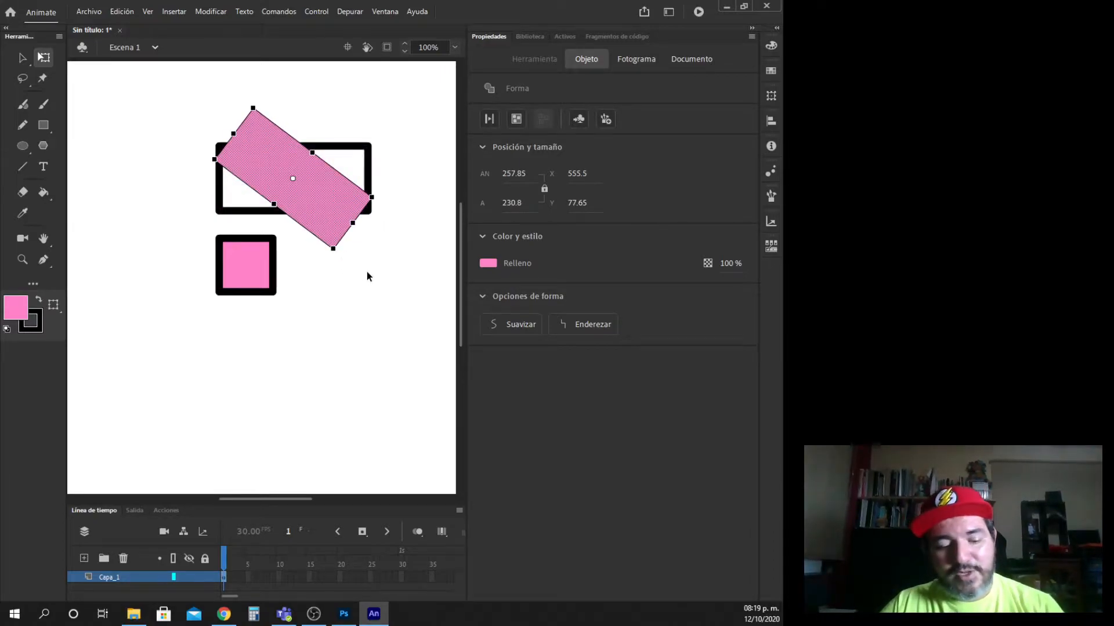
key("ctrl+z")
Step: Rotate the wide rectangle's fill and outline together by 90° and move it clear to the right of the small square
double_click(304, 187)
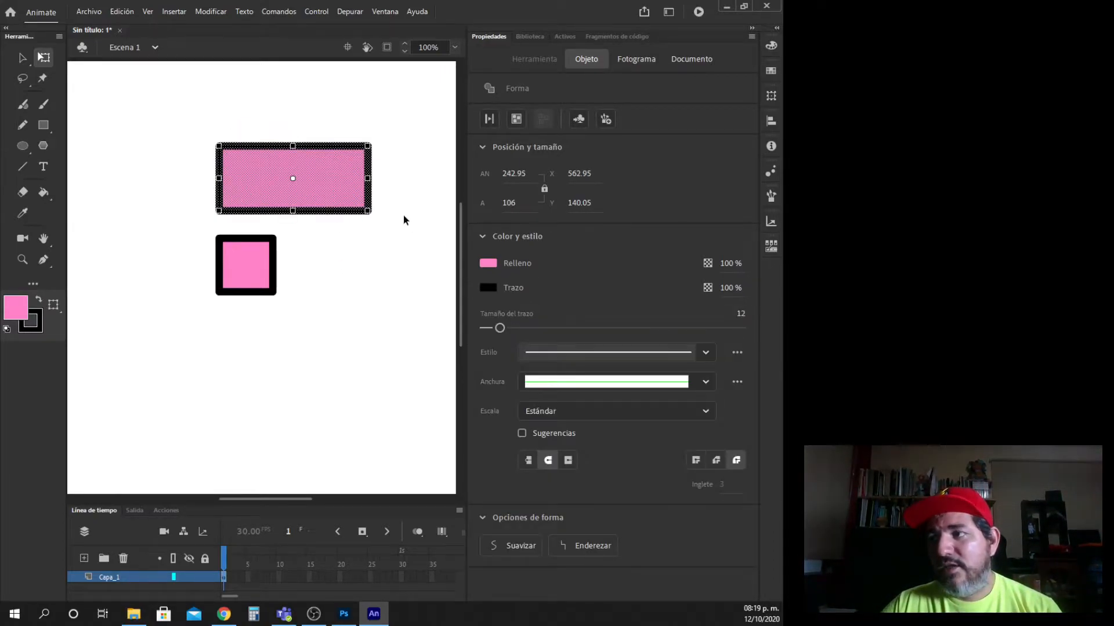
left_click_drag(377, 218, 358, 70)
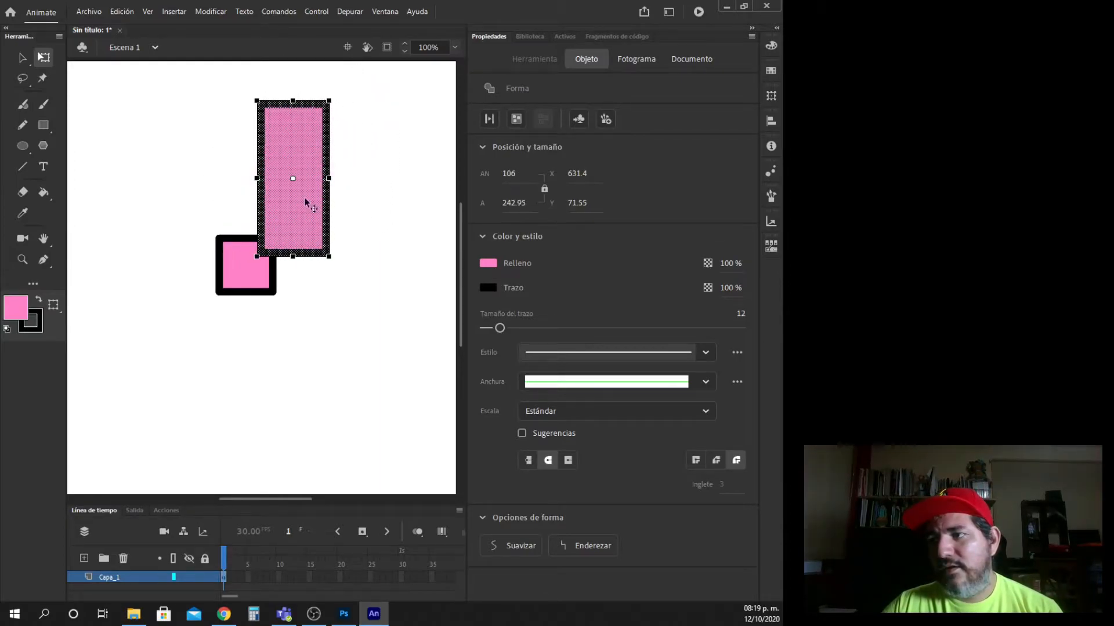
left_click_drag(296, 228, 318, 224)
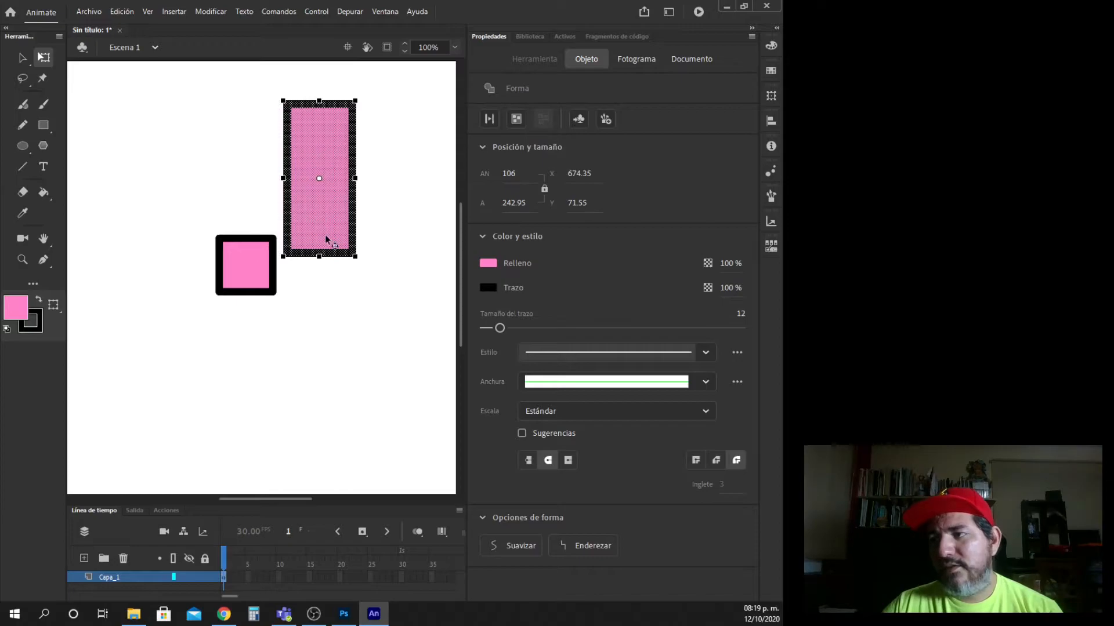
Step: Shorten the tall pink rectangle, and set its width to 100 px and, with proportions unlinked, its height to 100 px
left_click_drag(279, 100, 281, 135)
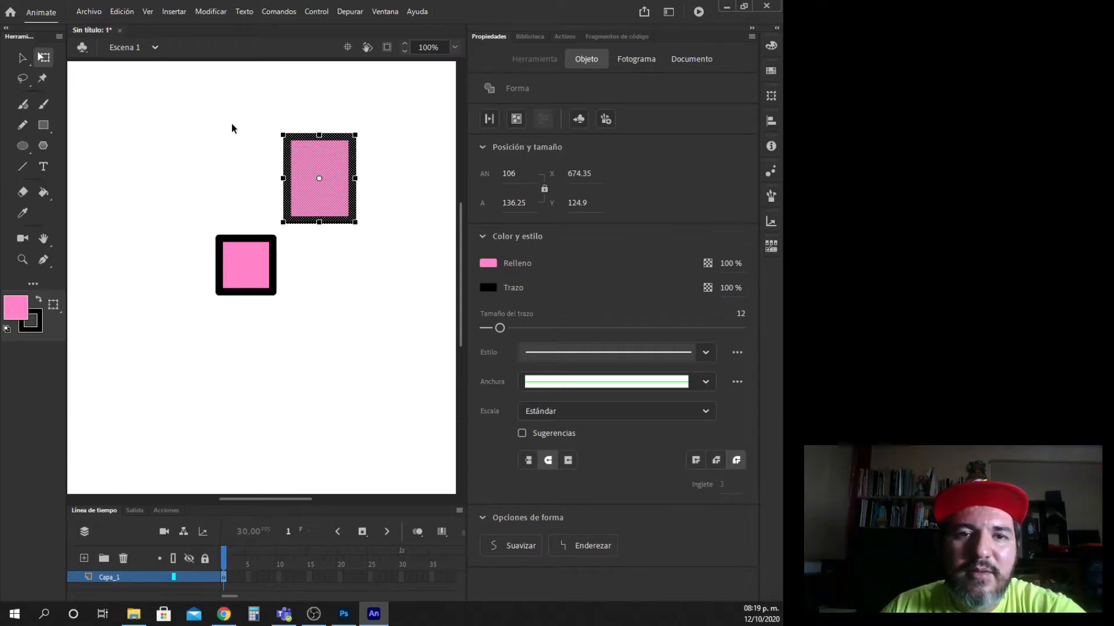
left_click(513, 174)
type("100")
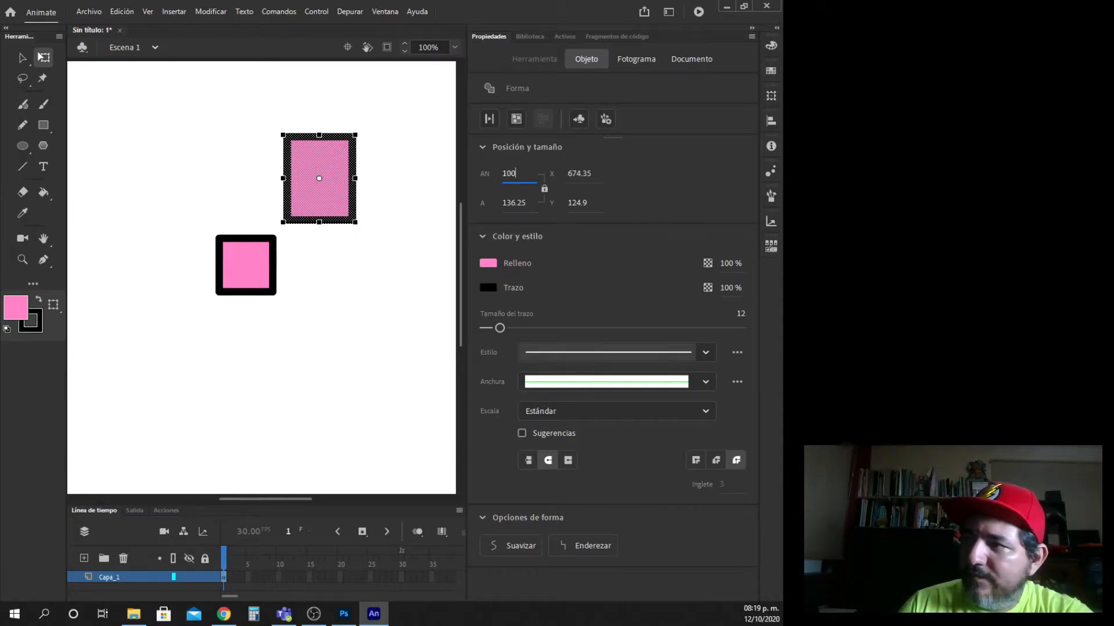
key("Return")
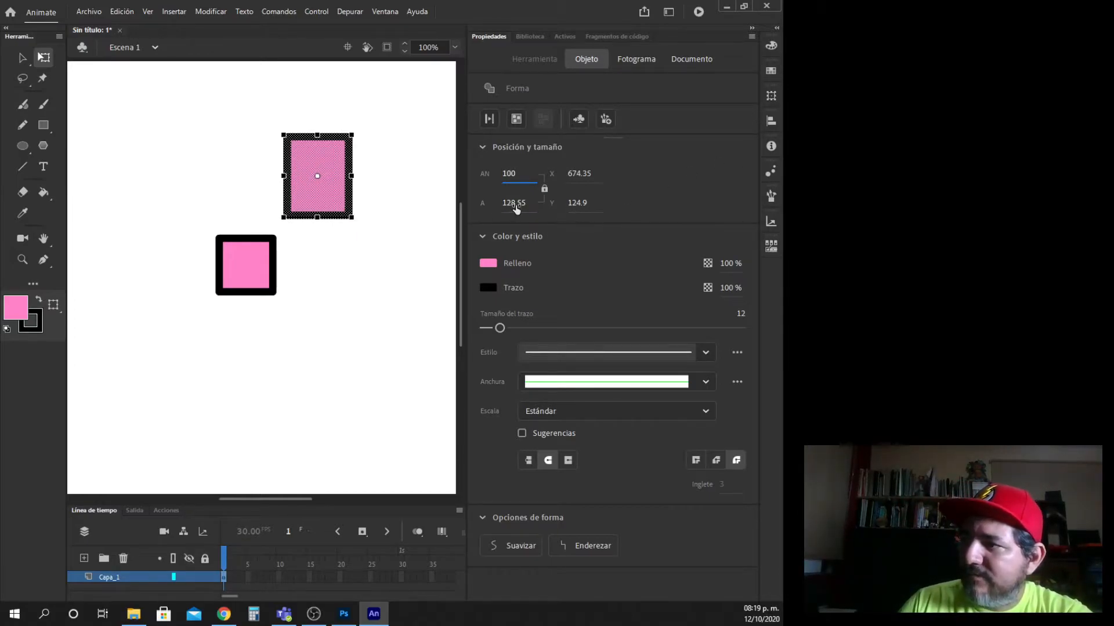
left_click(544, 188)
left_click(516, 202)
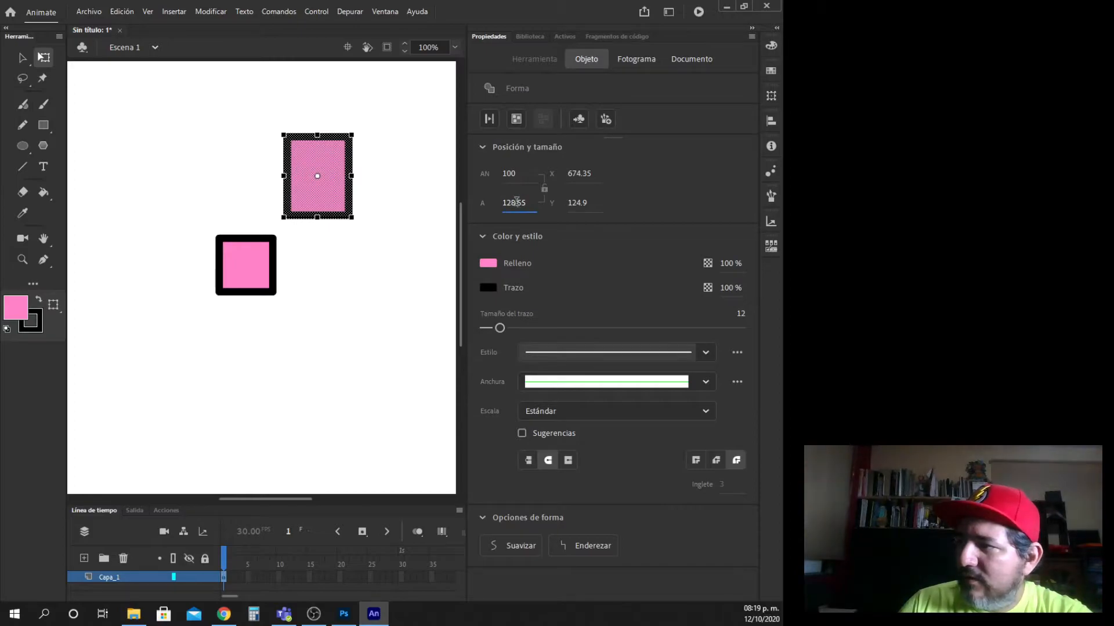
left_click(516, 202)
type("100")
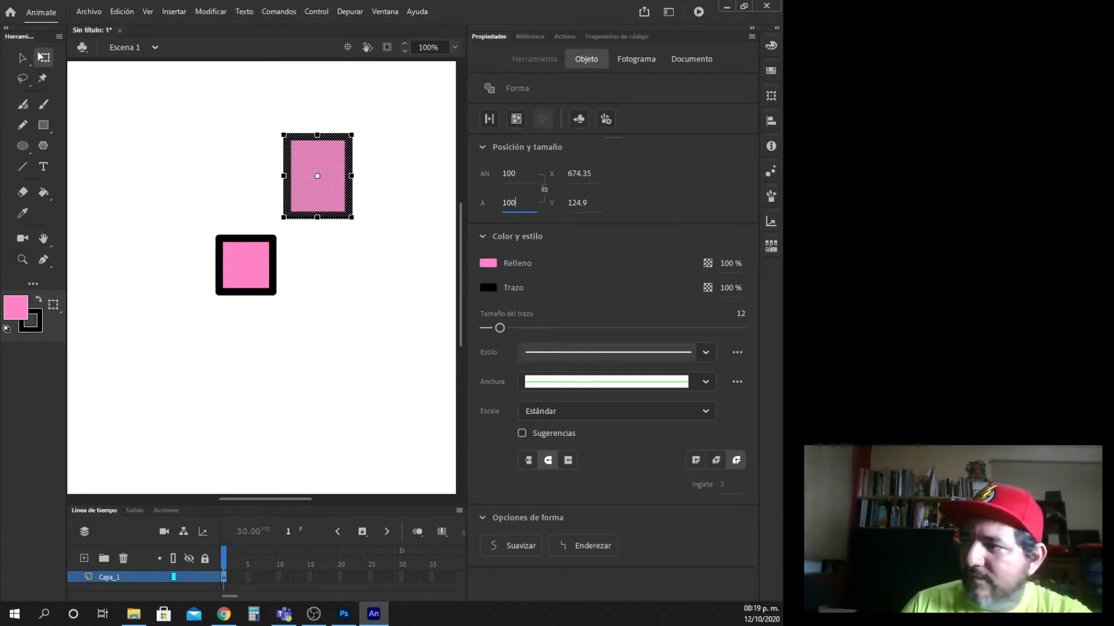
key("Return")
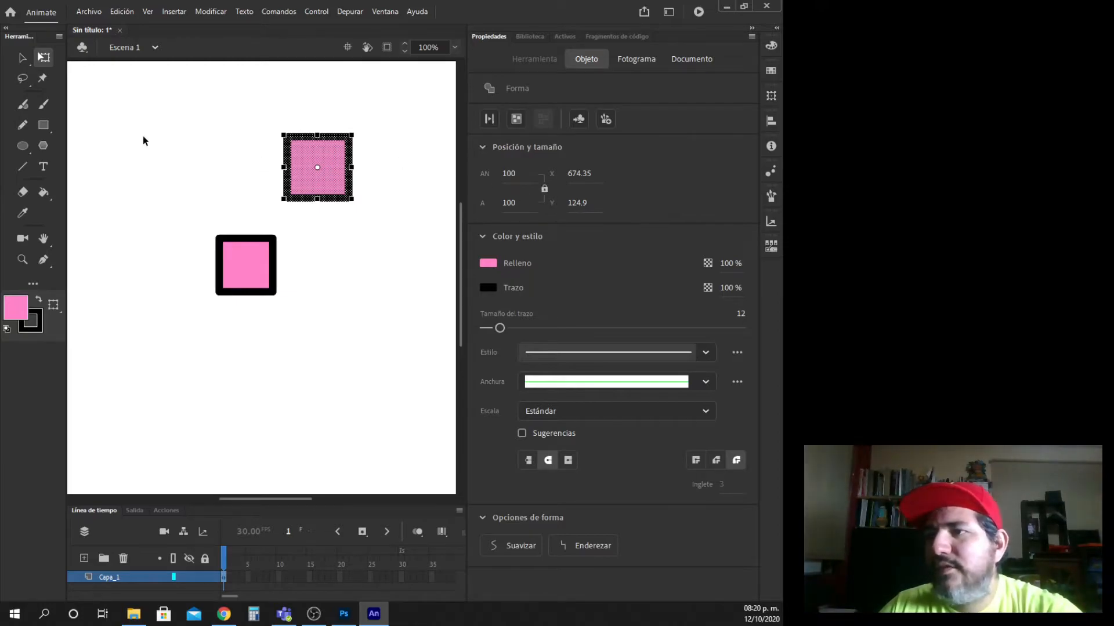
Step: Try skewing the 100 px square horizontally and vertically with Free Transform, undoing each skew
left_click_drag(324, 132, 381, 170)
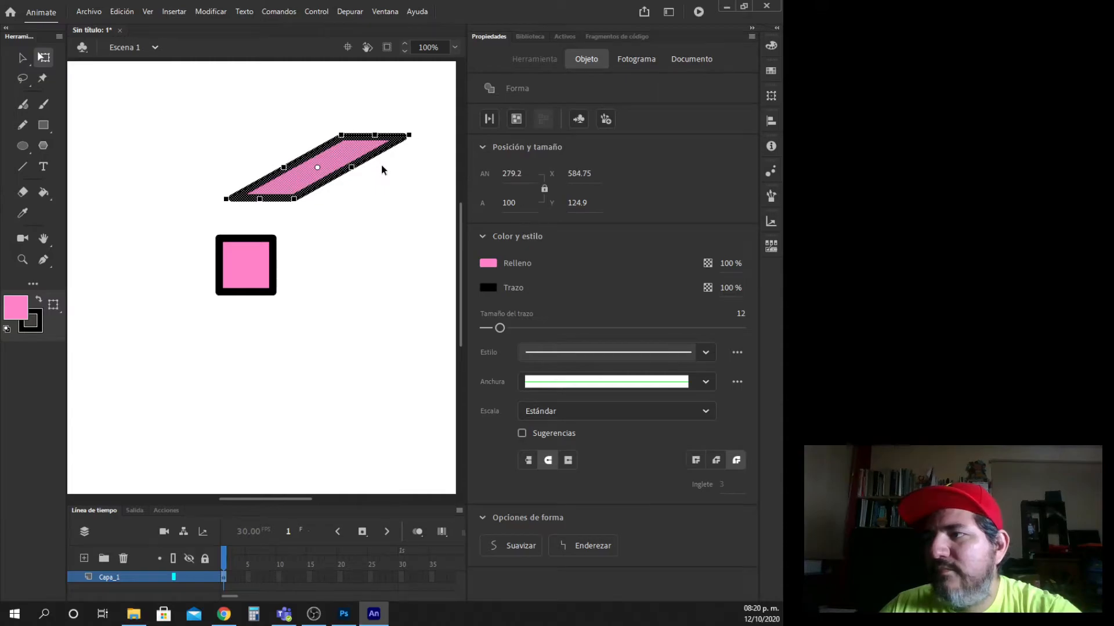
key("ctrl+z")
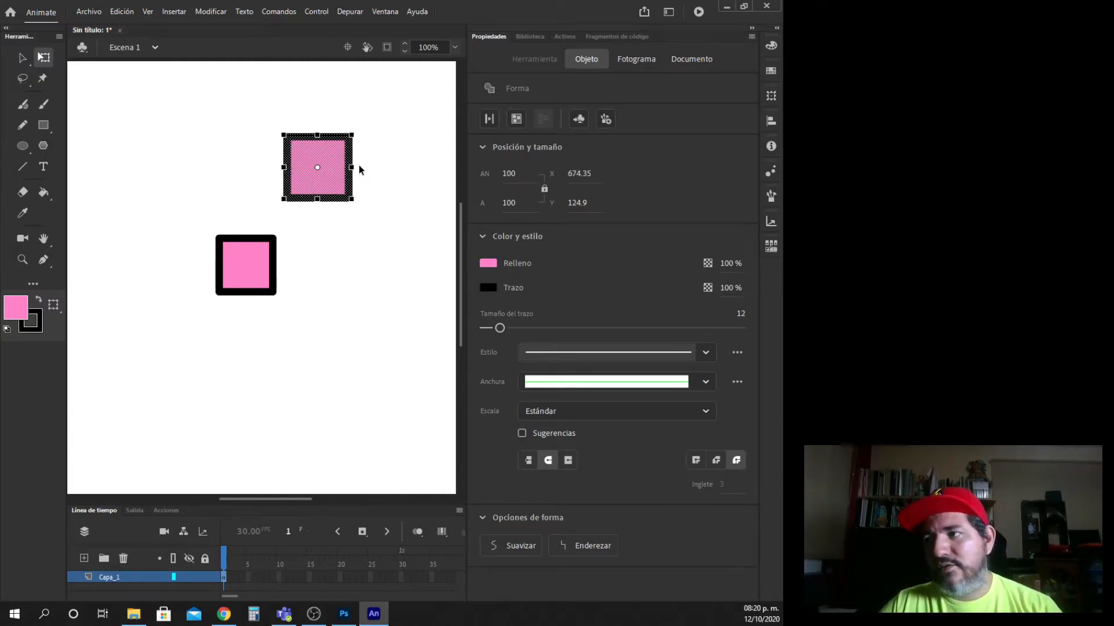
mouse_move(353, 178)
left_mouse_down()
mouse_move(368, 204)
mouse_move(368, 166)
mouse_move(370, 191)
left_mouse_up()
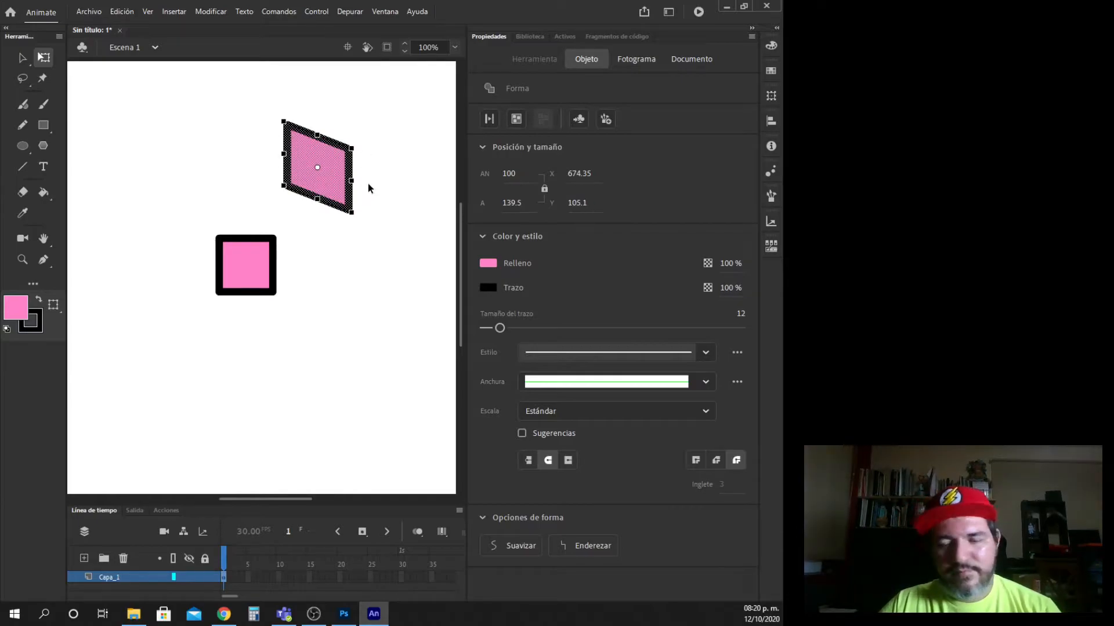
key("ctrl+z")
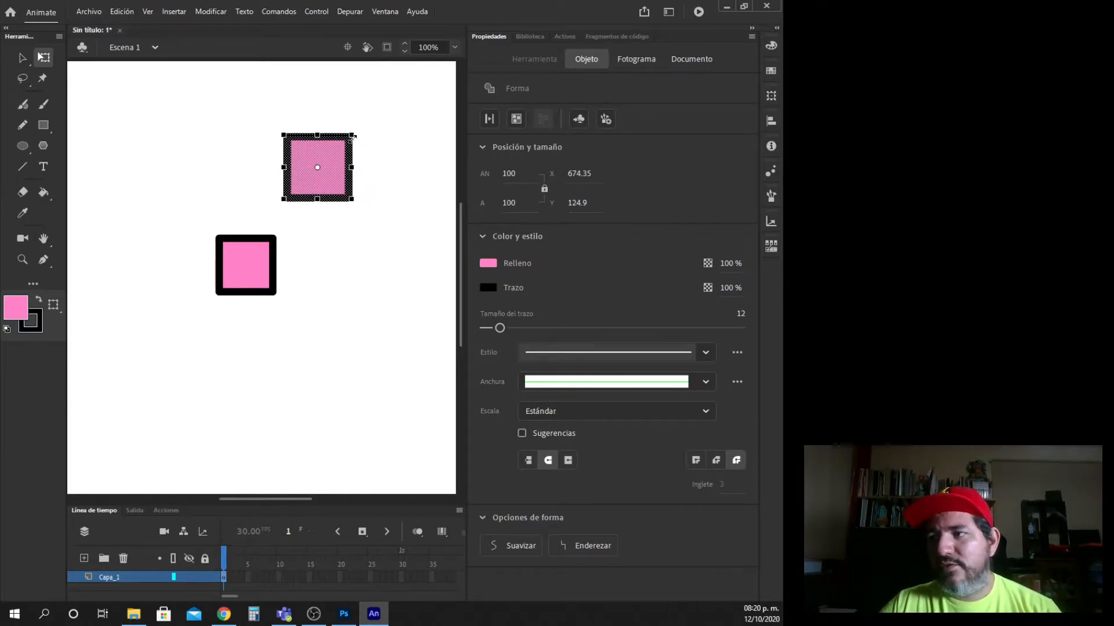
Step: Rotate the 100 px square by about 45° so it stands as a diamond
left_click_drag(363, 137, 373, 167)
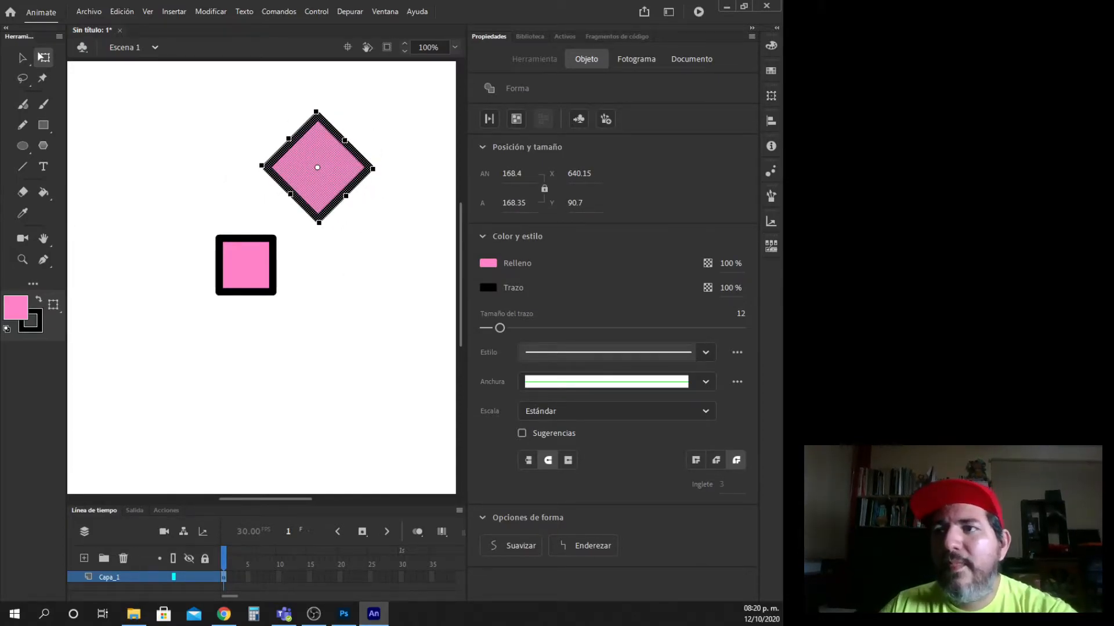
Step: Select a curved strip across the diamond with the Lasso tool, move it out of the shape, and undo the move
left_click(23, 78)
left_click(224, 179)
mouse_move(240, 202)
left_mouse_down()
mouse_move(294, 217)
mouse_move(342, 136)
mouse_move(328, 125)
mouse_move(303, 187)
mouse_move(281, 224)
left_mouse_up()
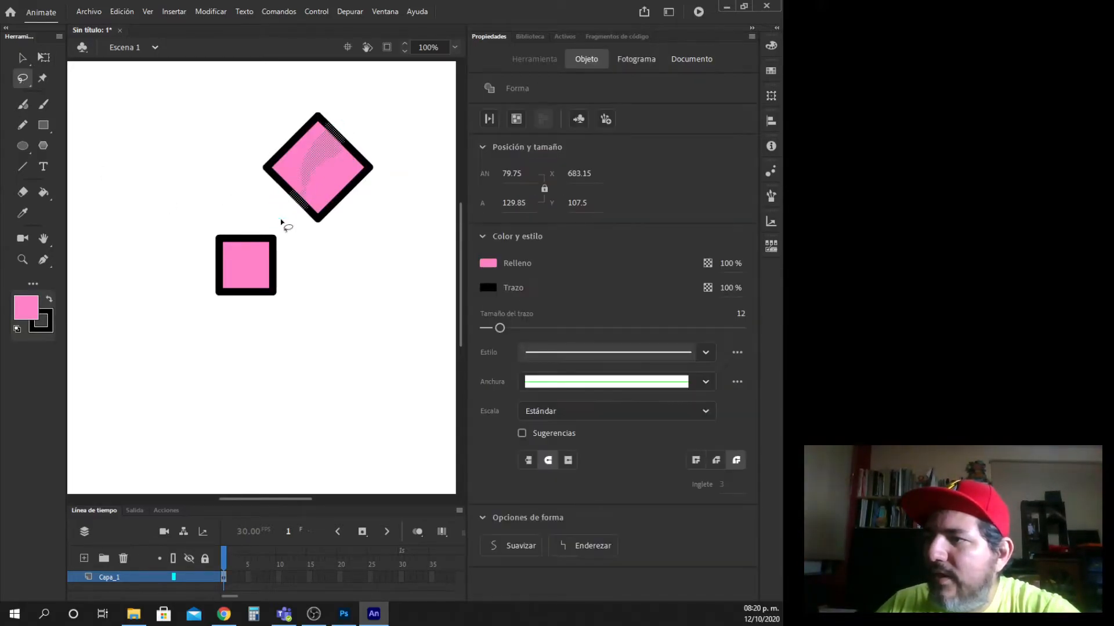
left_click(22, 58)
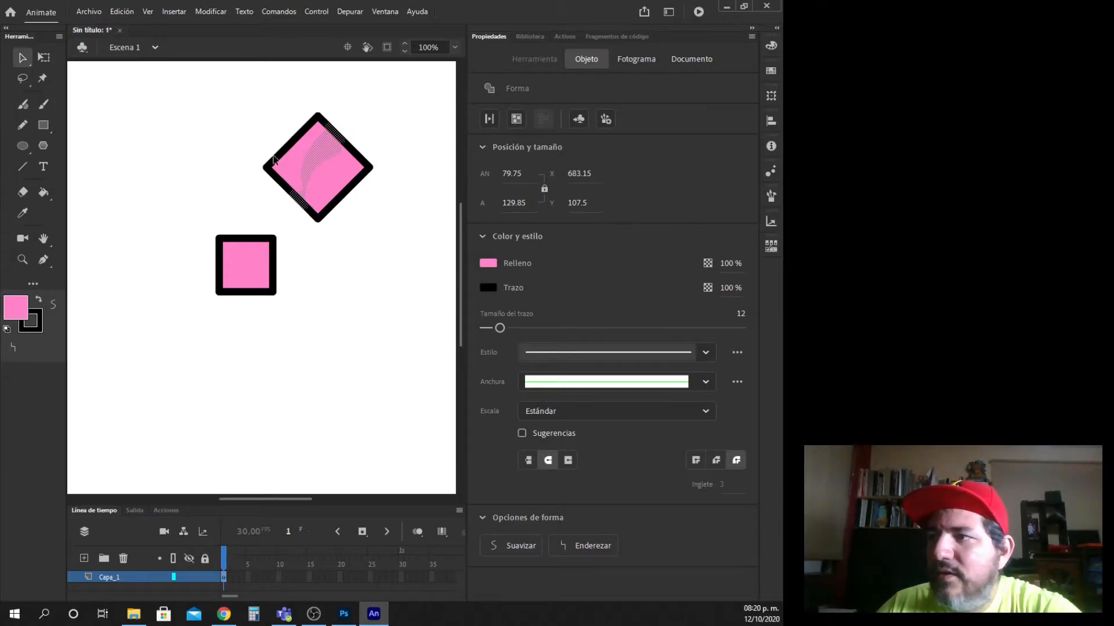
left_click_drag(323, 167, 215, 161)
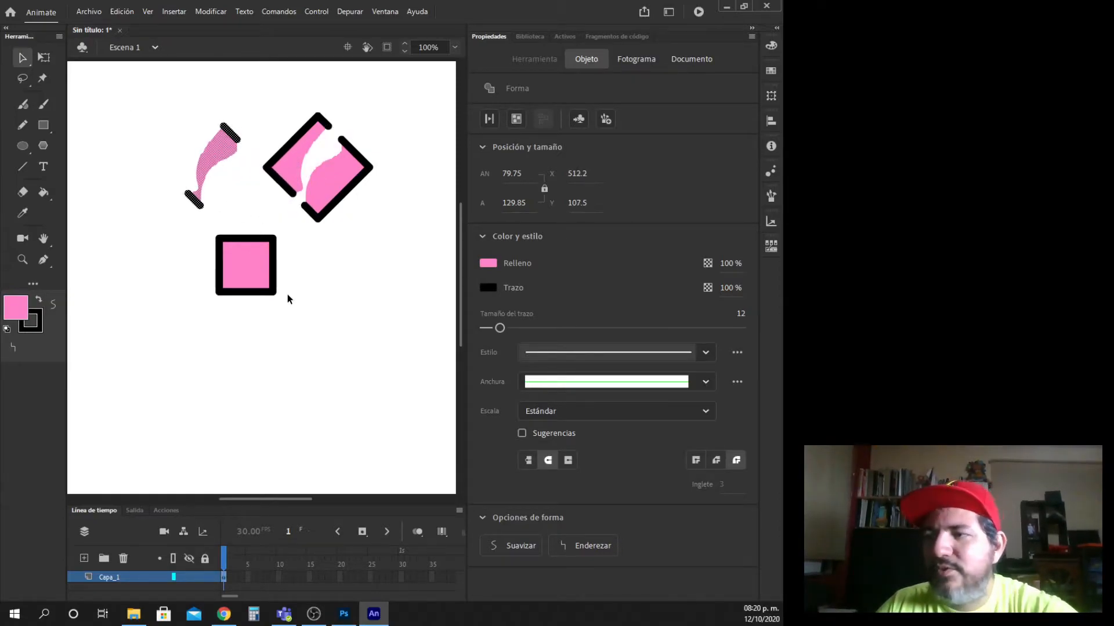
key("ctrl+z")
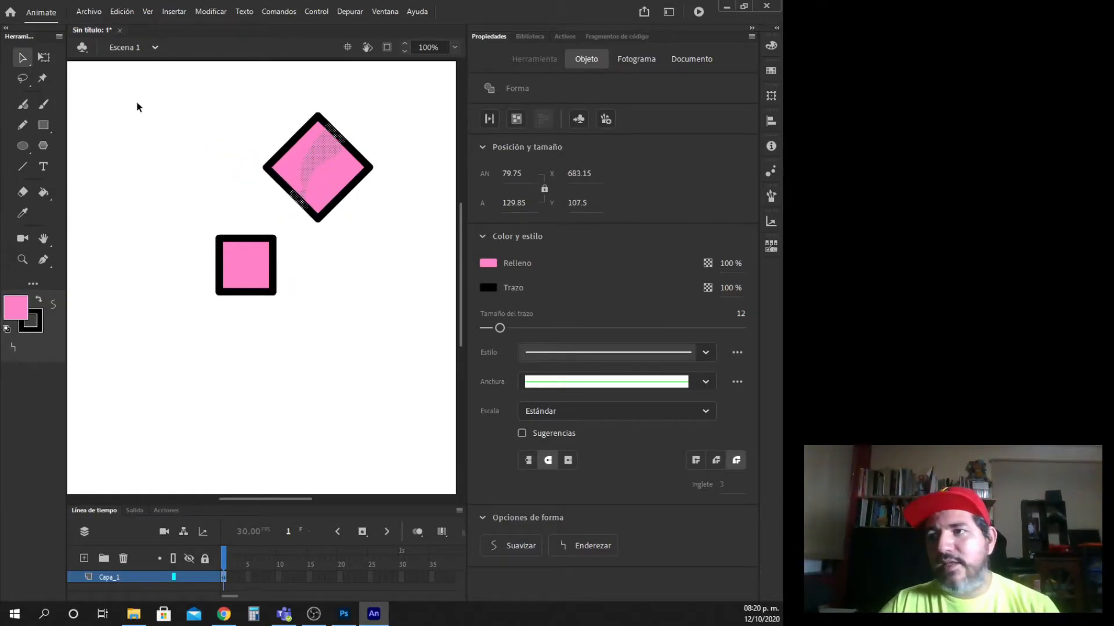
Step: Select a four-sided area inside the diamond's fill with the Polygon Lasso, move it out of the shape, and undo the move
left_click(22, 78)
left_click(88, 87)
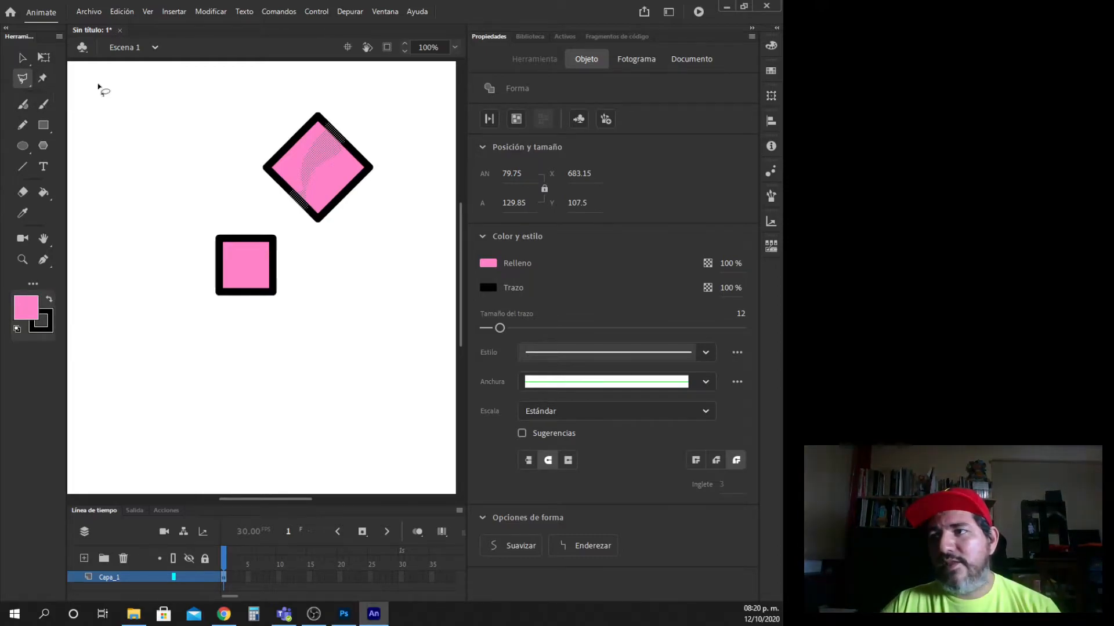
left_click(285, 170)
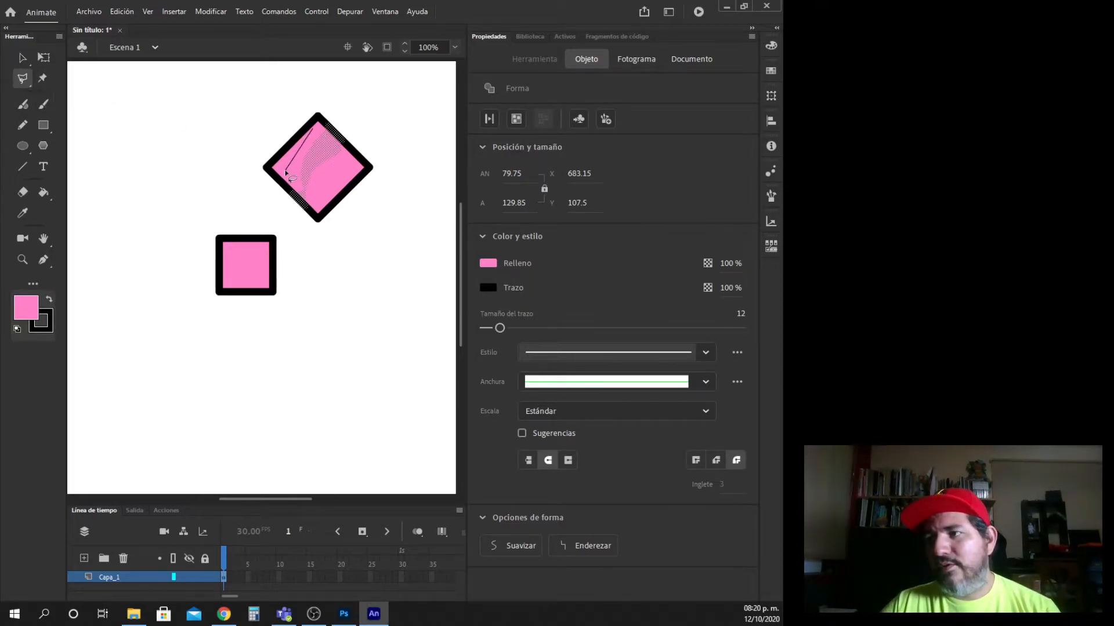
left_click(318, 203)
left_click(357, 168)
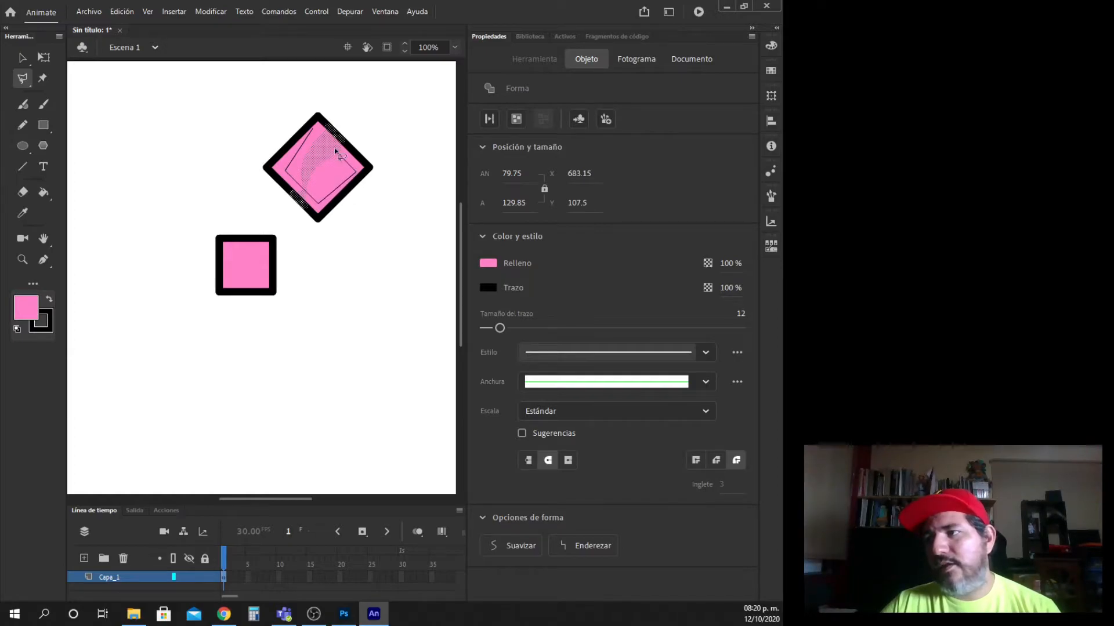
double_click(314, 127)
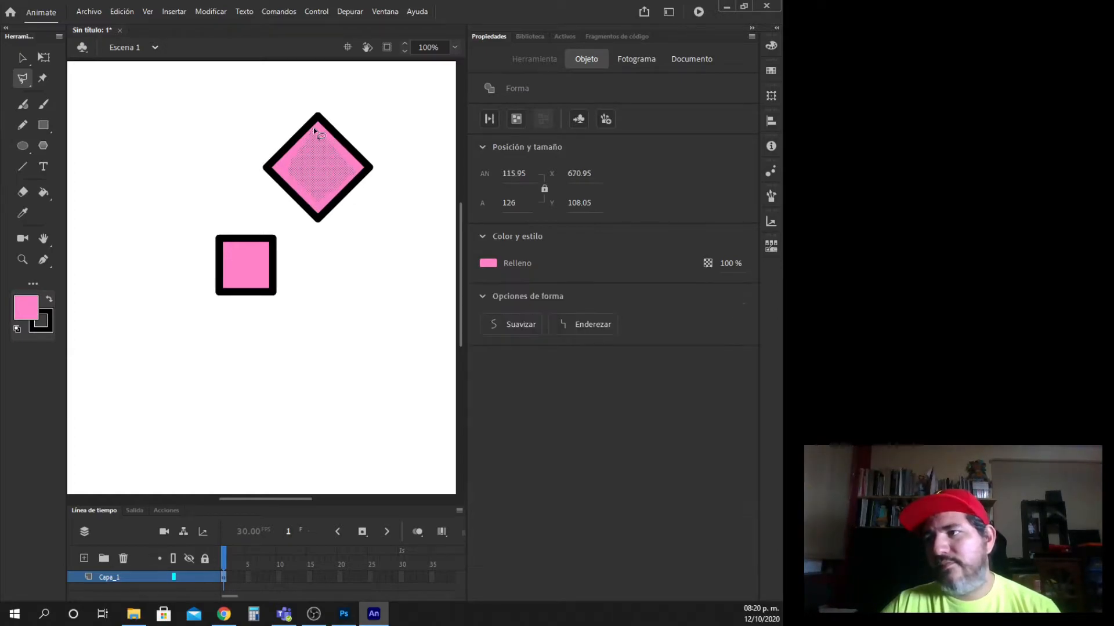
left_click(23, 56)
left_click_drag(322, 169, 227, 169)
key("ctrl+z")
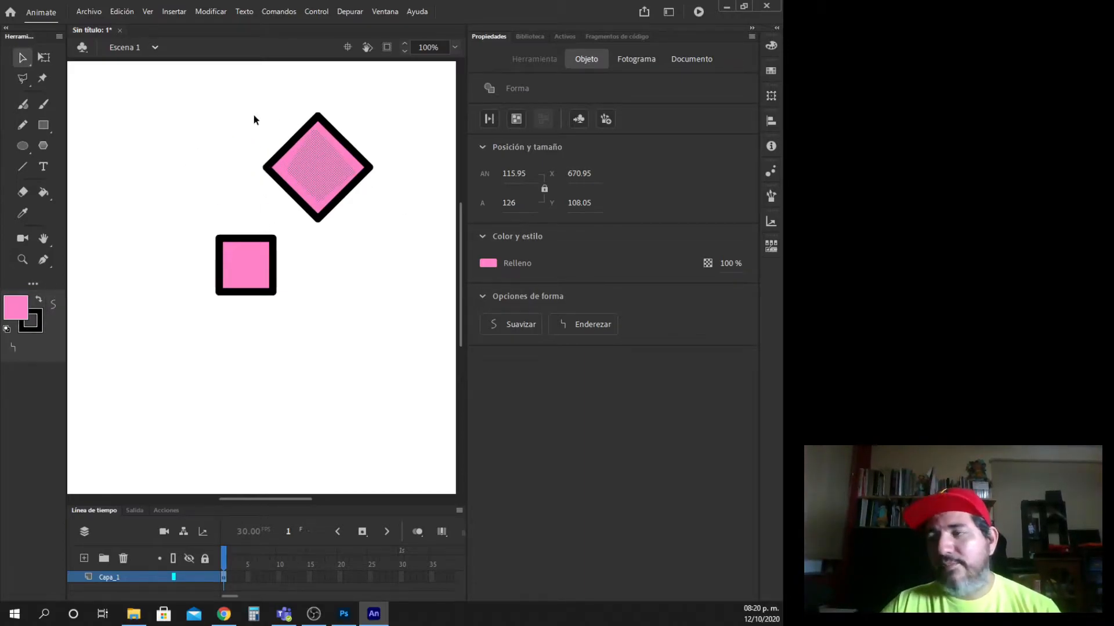
Step: Deselect the area, bend the diamond's upper-left edge inward into a curve, and undo the bend
left_click(284, 143)
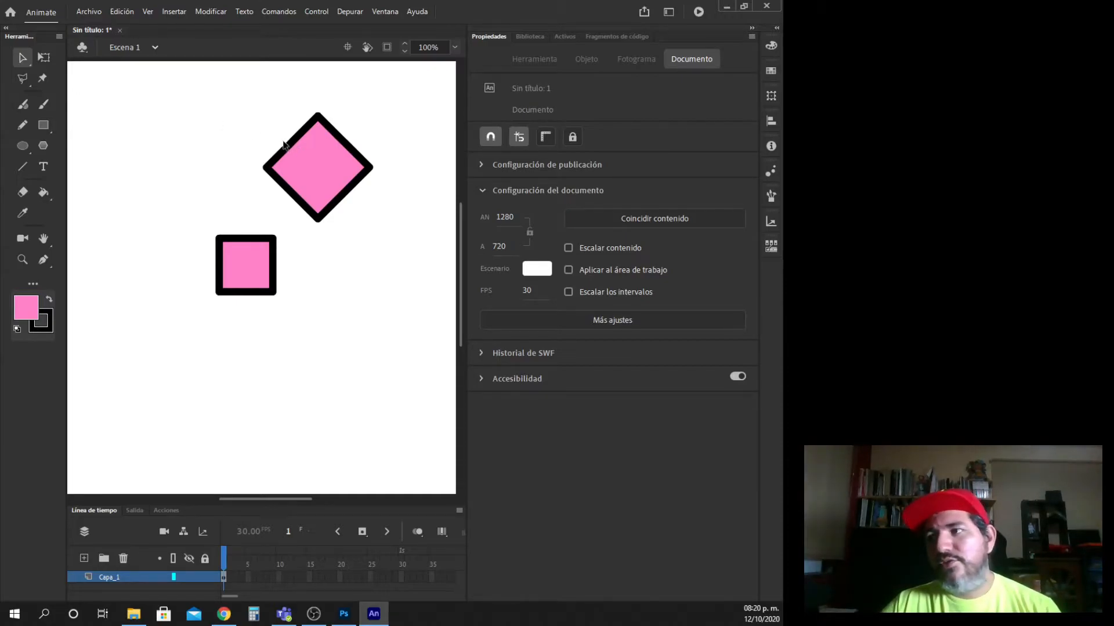
left_click_drag(289, 142, 319, 169)
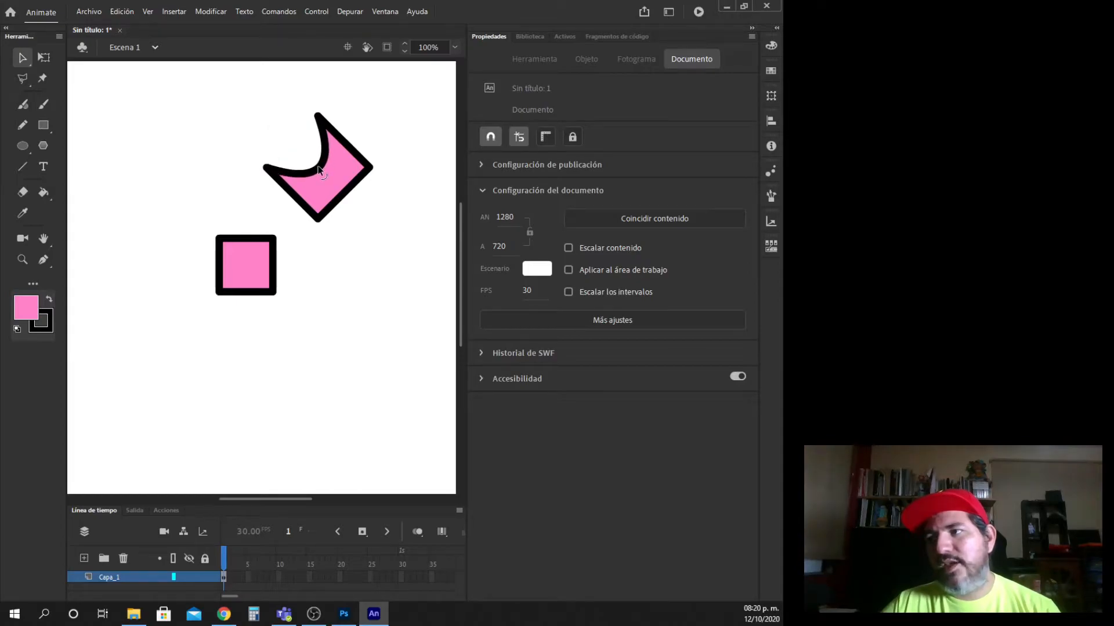
key("ctrl+z")
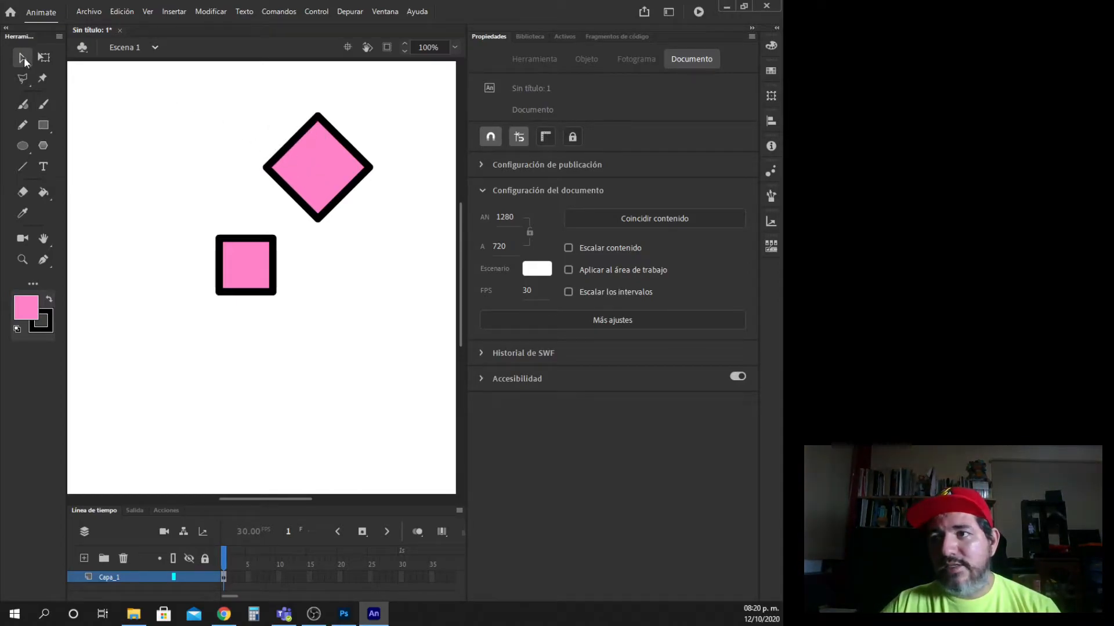
Step: Reshape the diamond into an irregular quadrilateral with a long pointed left end by moving its anchor points with the Subselection tool
left_click(24, 59)
left_click(294, 141)
left_click_drag(265, 168, 256, 106)
left_click_drag(270, 162, 241, 196)
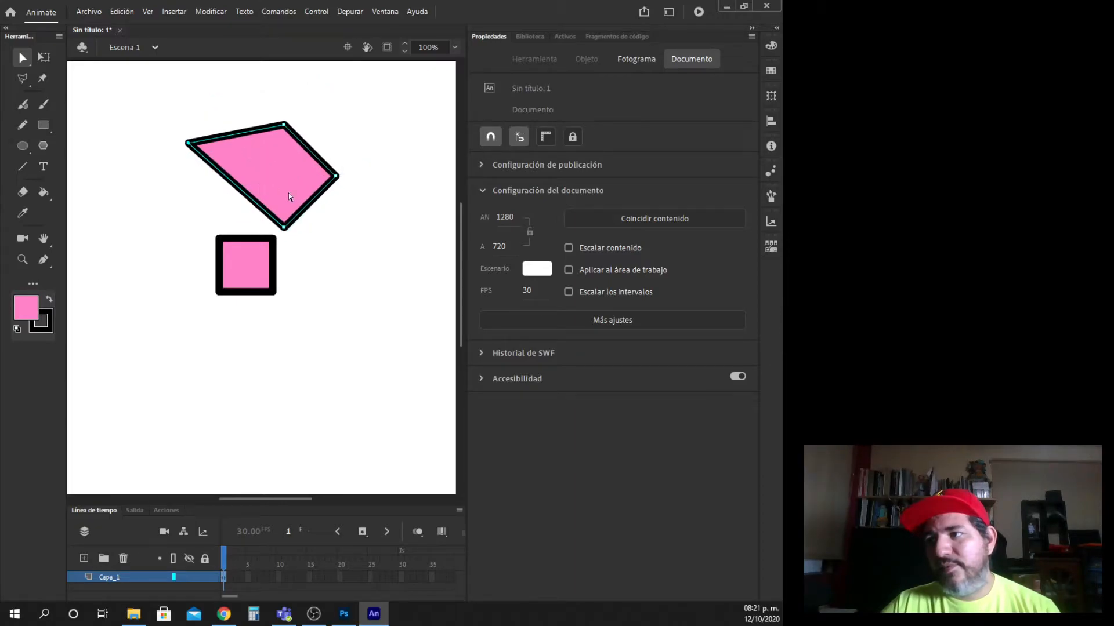
left_click_drag(284, 125, 328, 159)
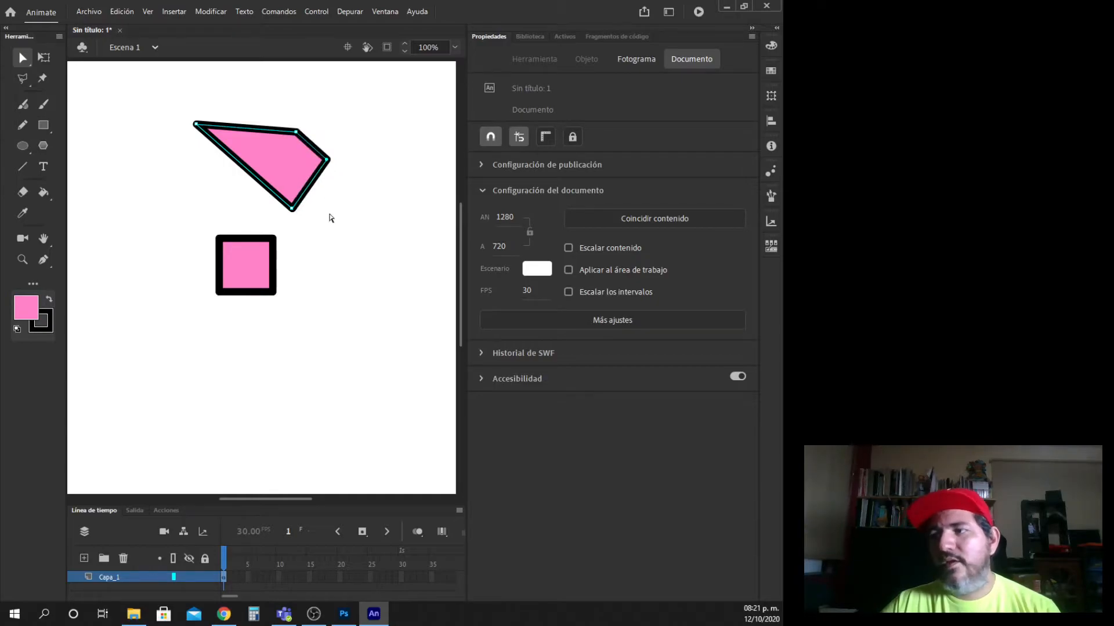
left_click(331, 214)
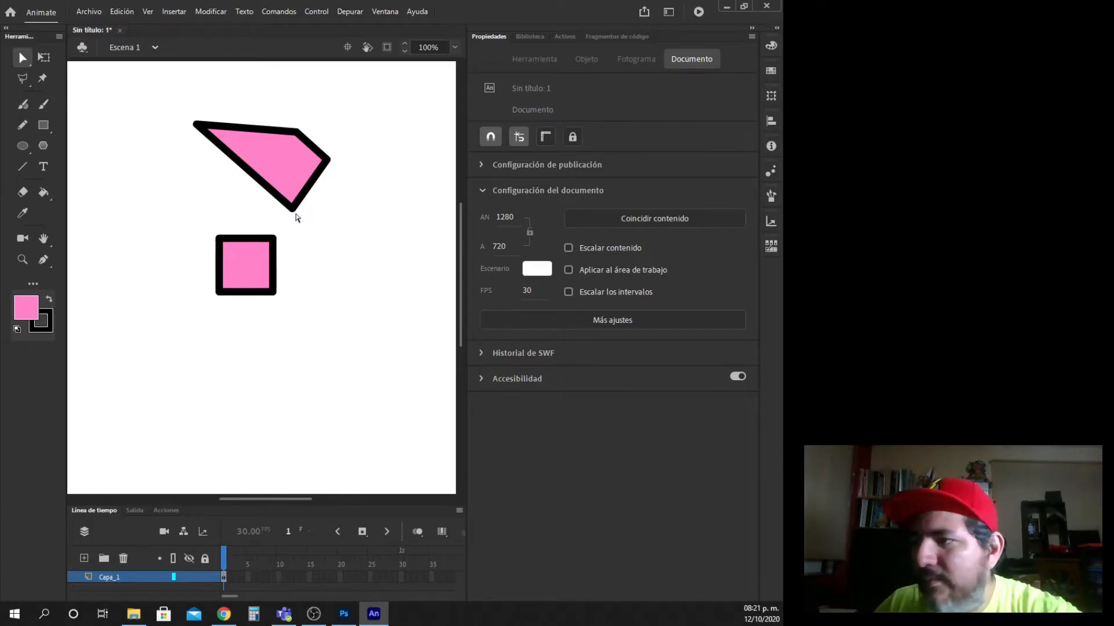
Step: Move the quadrilateral's four anchor points to form a slanted top face joined to the small square's two upper corners
left_click(195, 125)
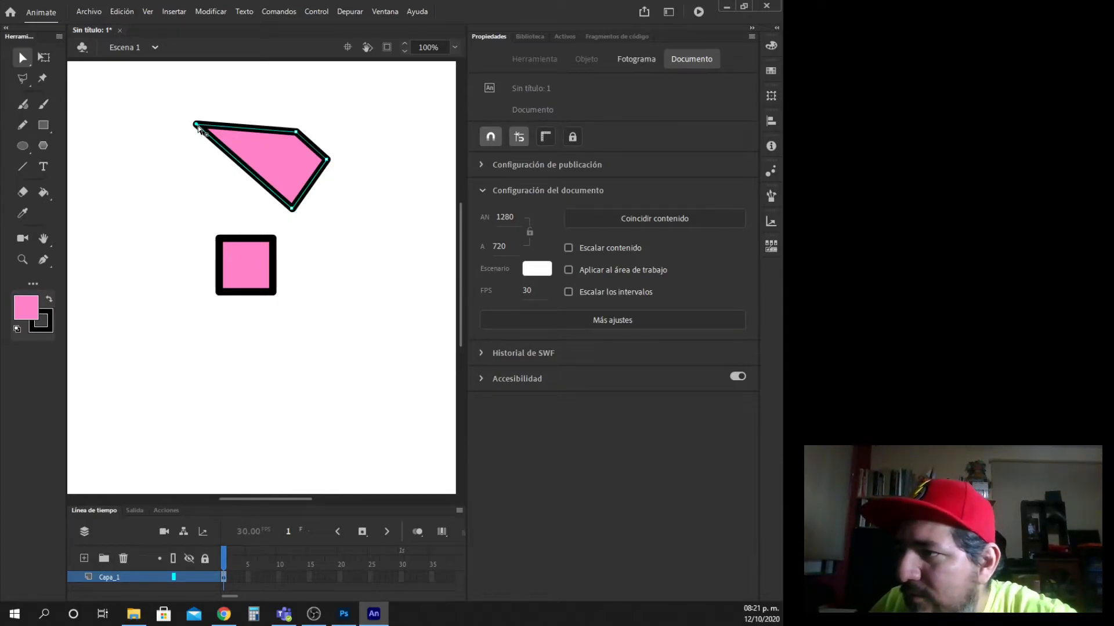
left_click_drag(203, 120, 219, 237)
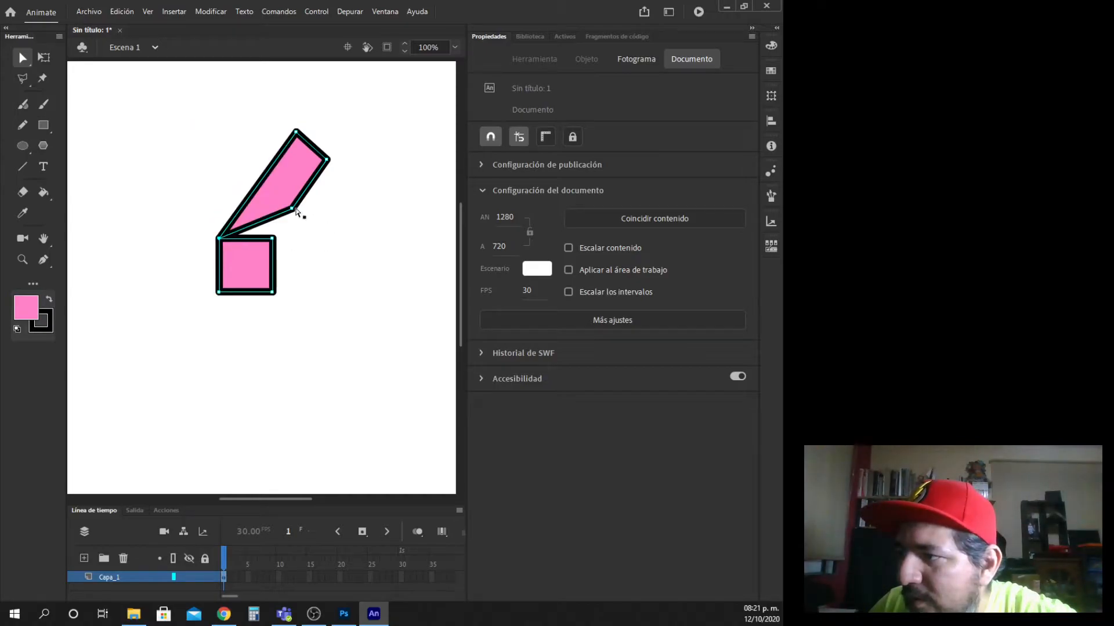
left_click_drag(292, 209, 273, 238)
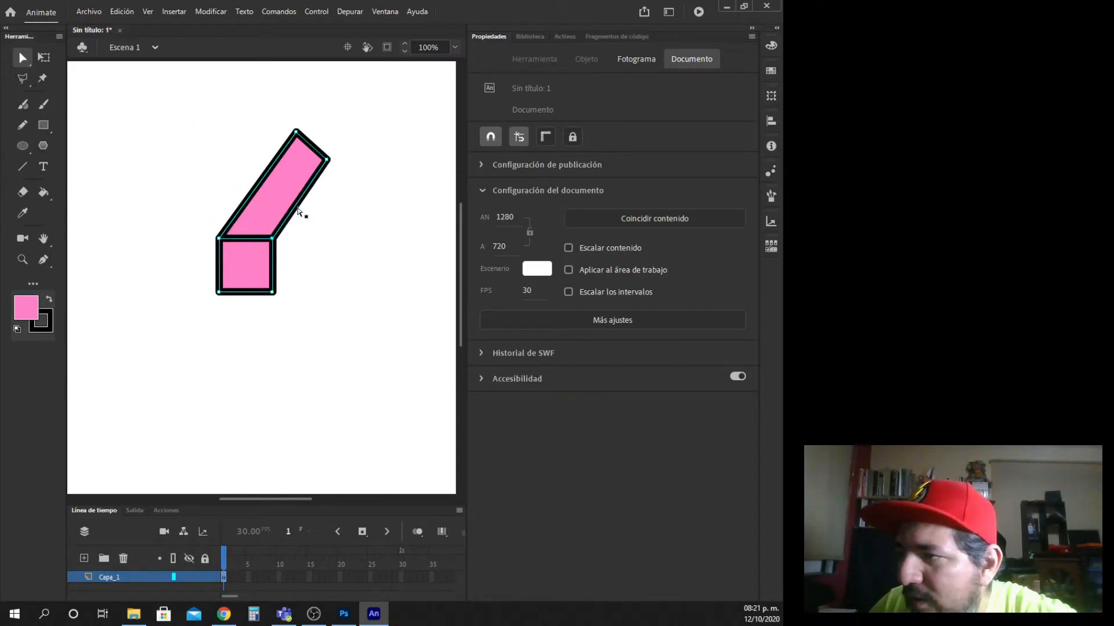
left_click_drag(327, 160, 331, 203)
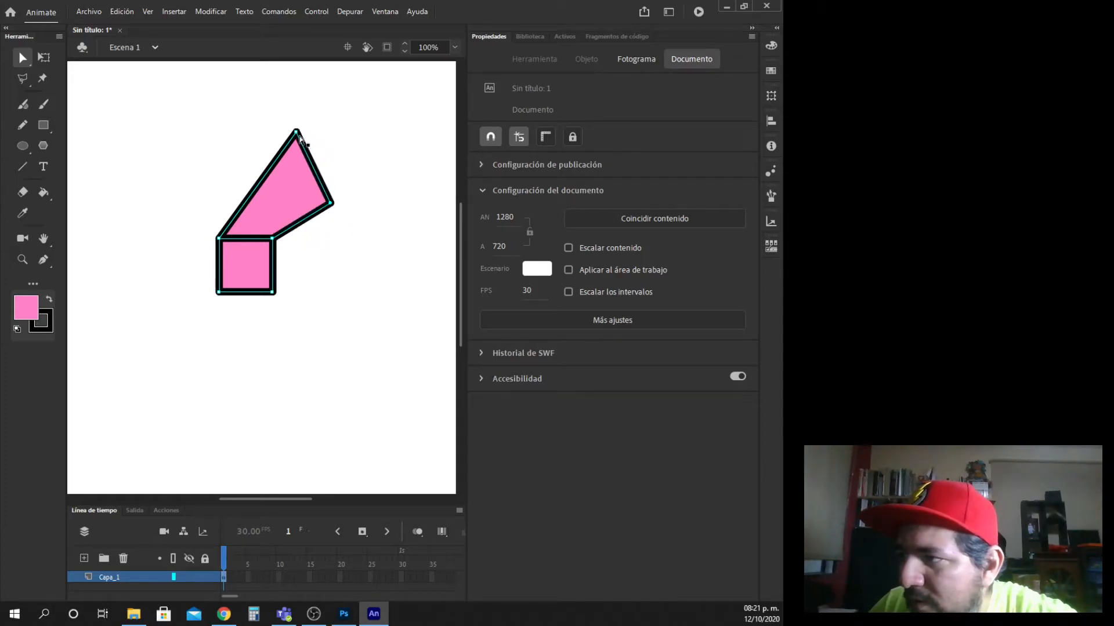
left_click_drag(298, 134, 299, 205)
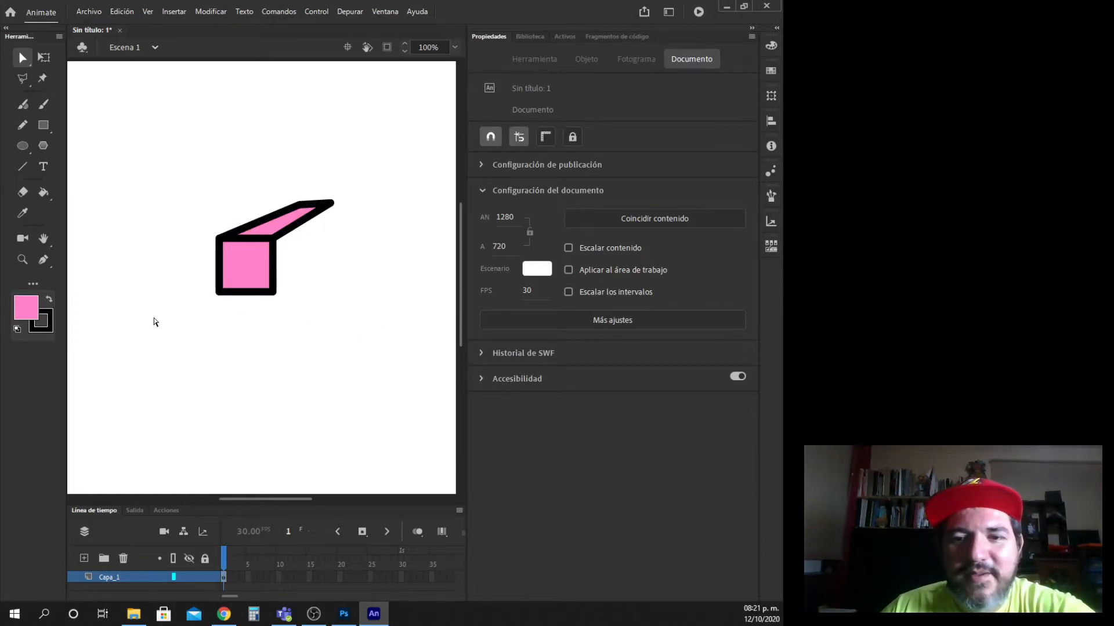
Step: Paint a cyan zigzag stroke across the box shape with the Fluid Brush in Pintar normal mode
left_click(24, 106)
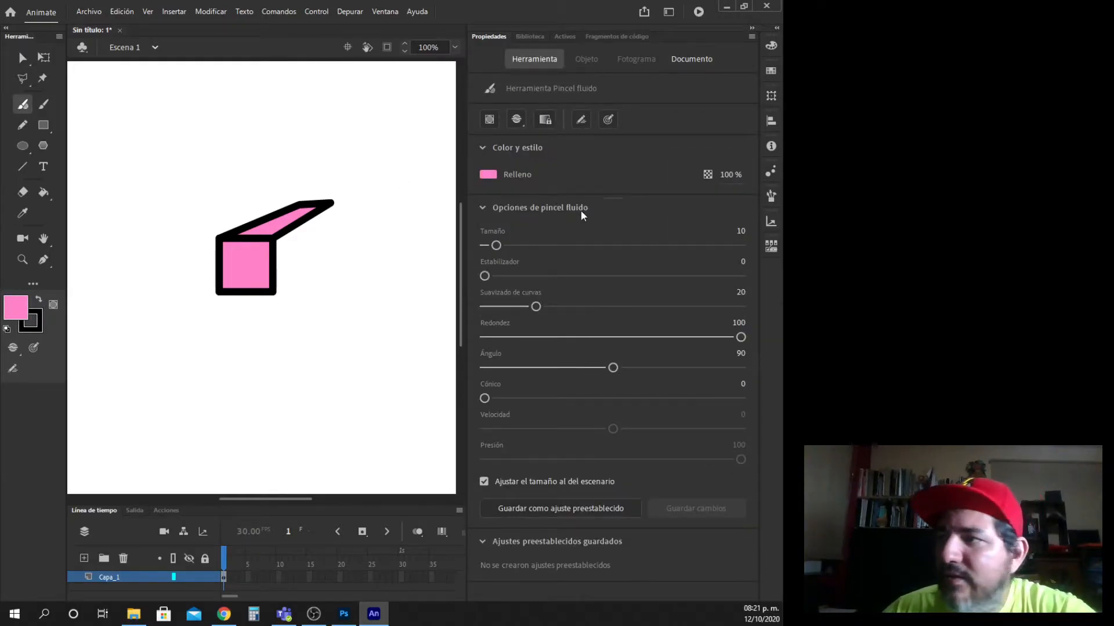
left_click(517, 121)
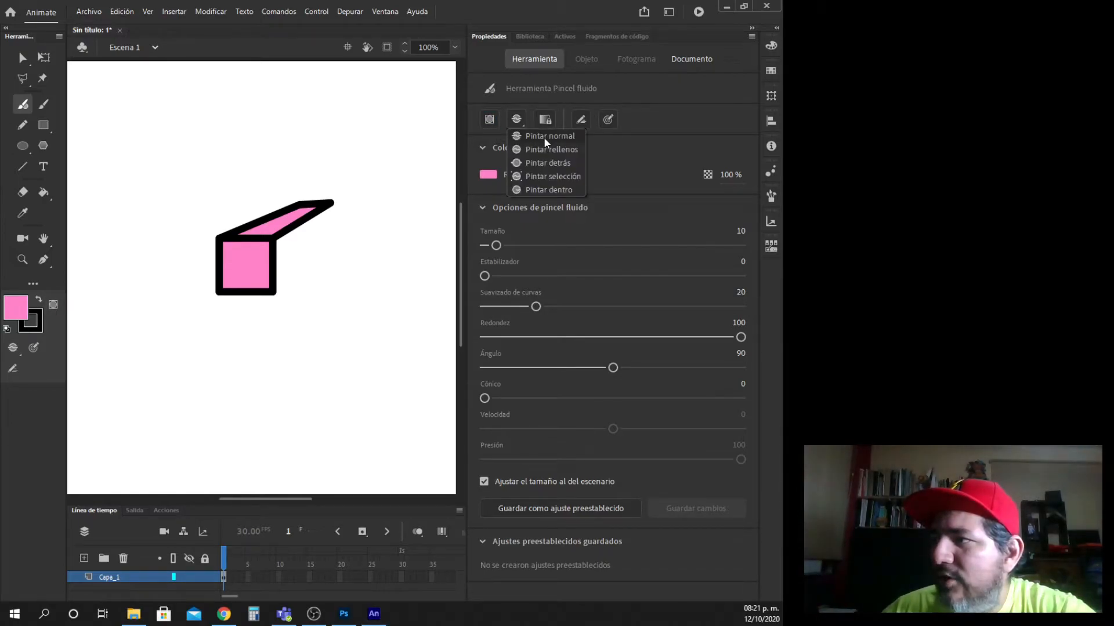
left_click(540, 134)
left_click(489, 175)
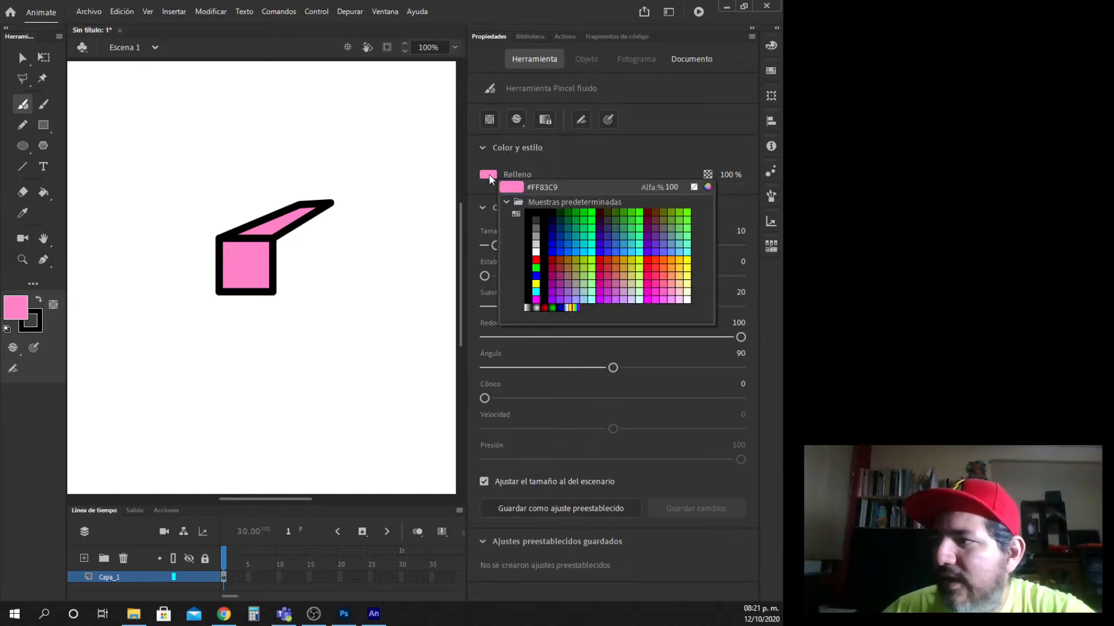
left_click(592, 251)
mouse_move(211, 199)
left_mouse_down()
mouse_move(238, 280)
mouse_move(236, 195)
mouse_move(258, 277)
mouse_move(254, 198)
mouse_move(269, 231)
mouse_move(293, 221)
mouse_move(314, 255)
left_mouse_up()
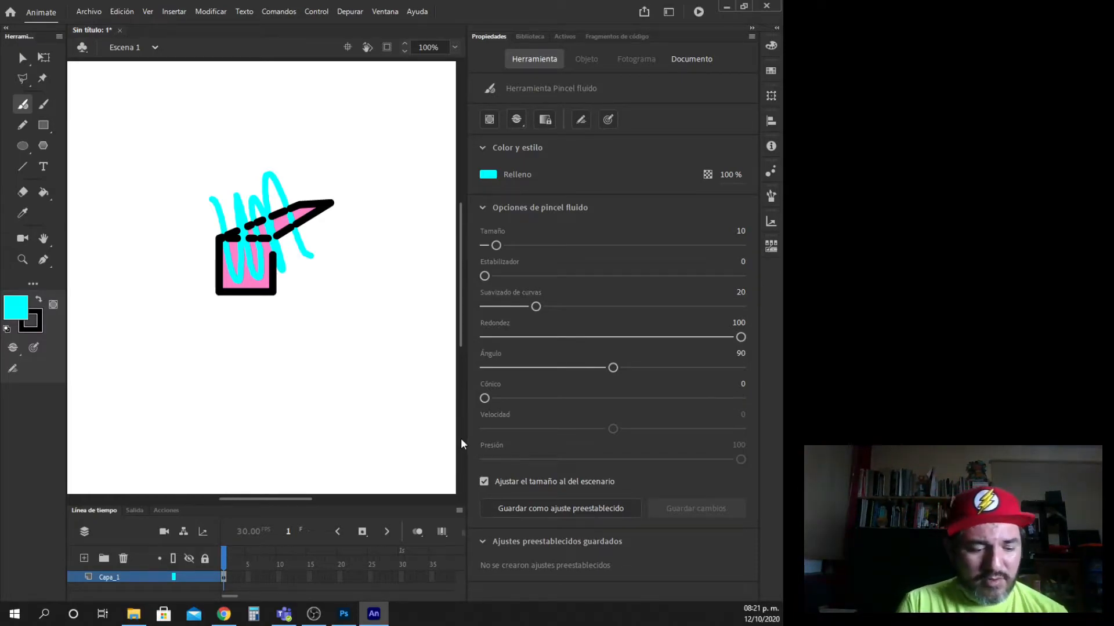
Step: Undo the zigzag, paint a cyan stroke over the box with the Fluid Brush in Pintar rellenos mode, and undo that stroke
key("ctrl+z")
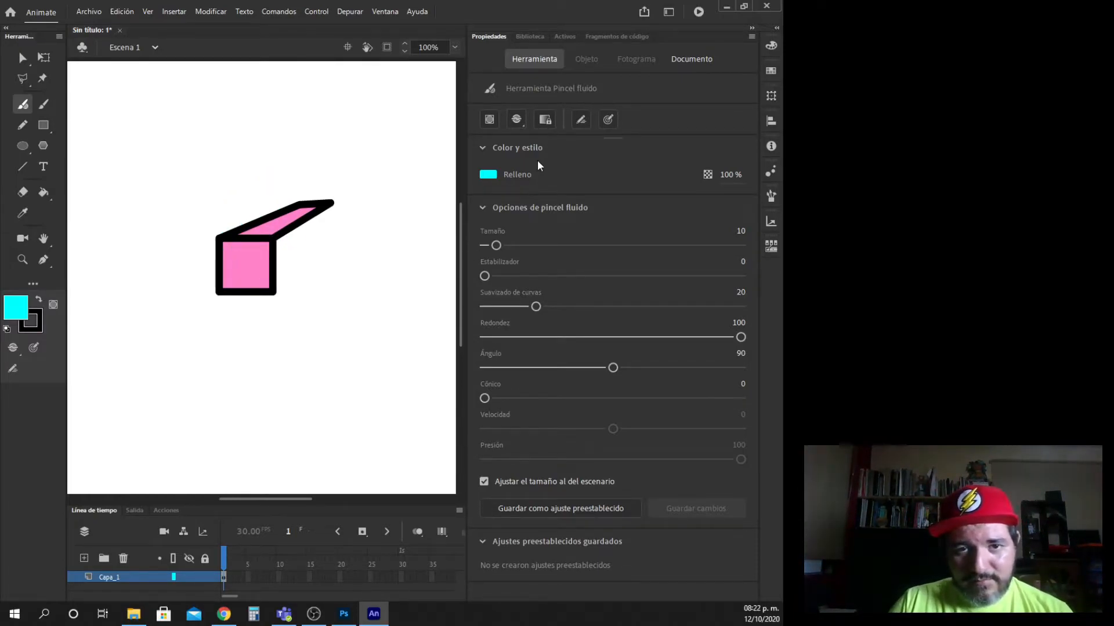
left_click(517, 120)
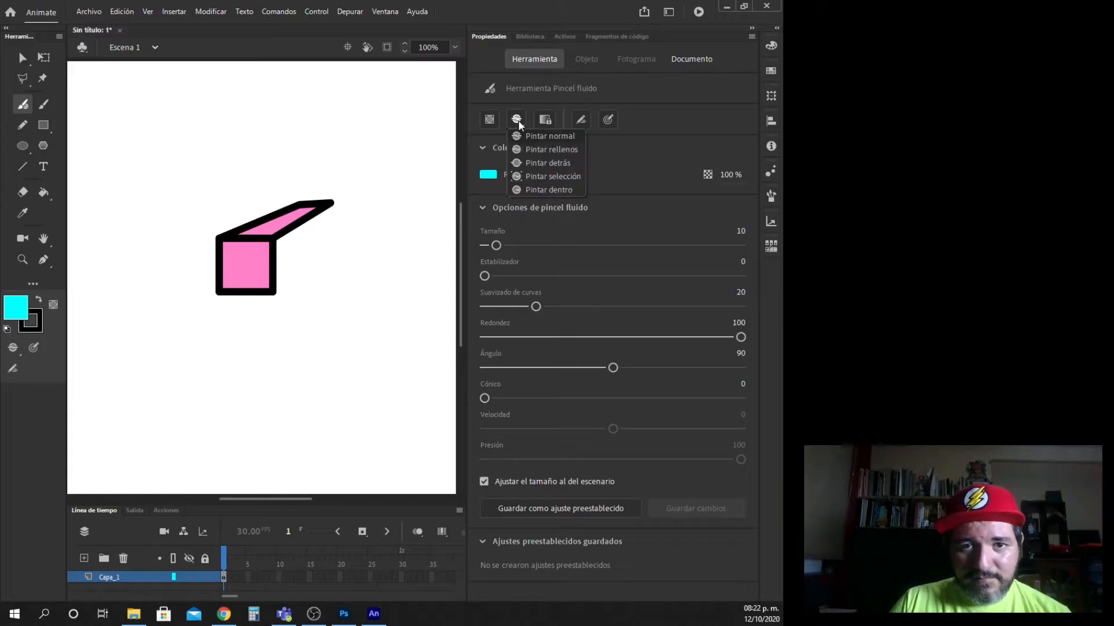
left_click(539, 155)
mouse_move(240, 247)
left_mouse_down()
mouse_move(237, 205)
mouse_move(269, 210)
mouse_move(261, 239)
mouse_move(286, 224)
mouse_move(267, 252)
left_mouse_up()
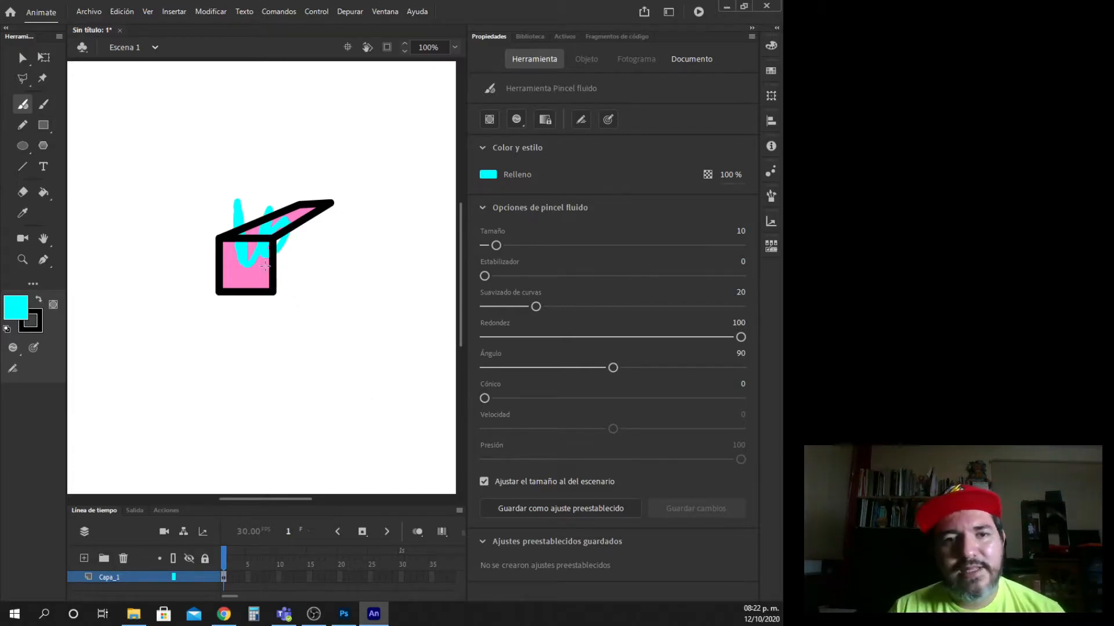
key("ctrl+z")
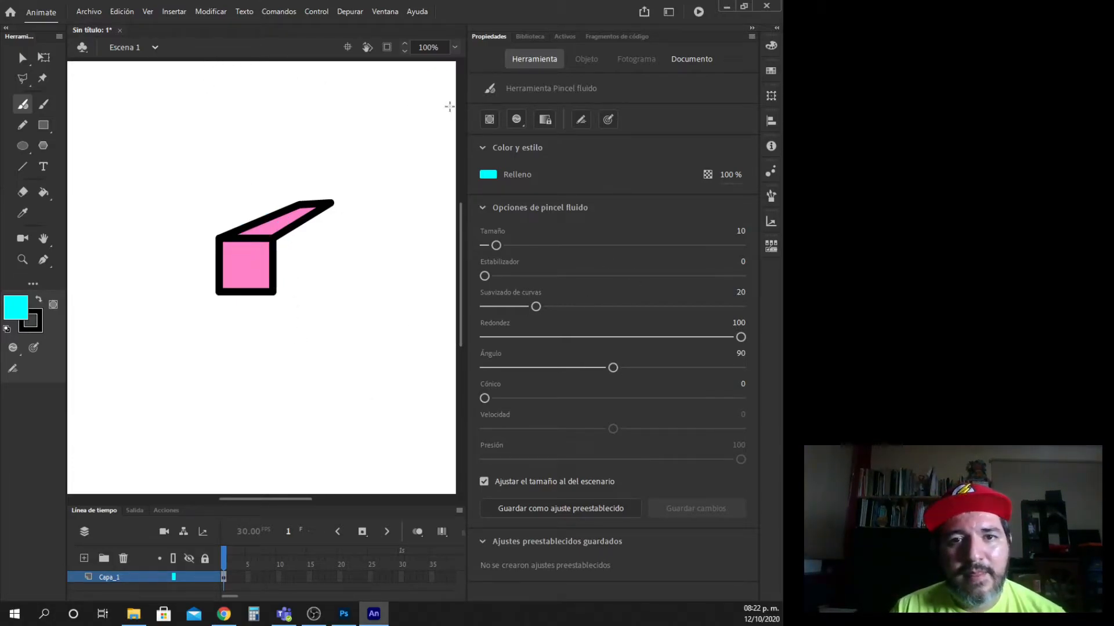
Step: Paint a cyan stroke across the slanted top face with the Fluid Brush in Pintar detrás mode and undo it
left_click(517, 120)
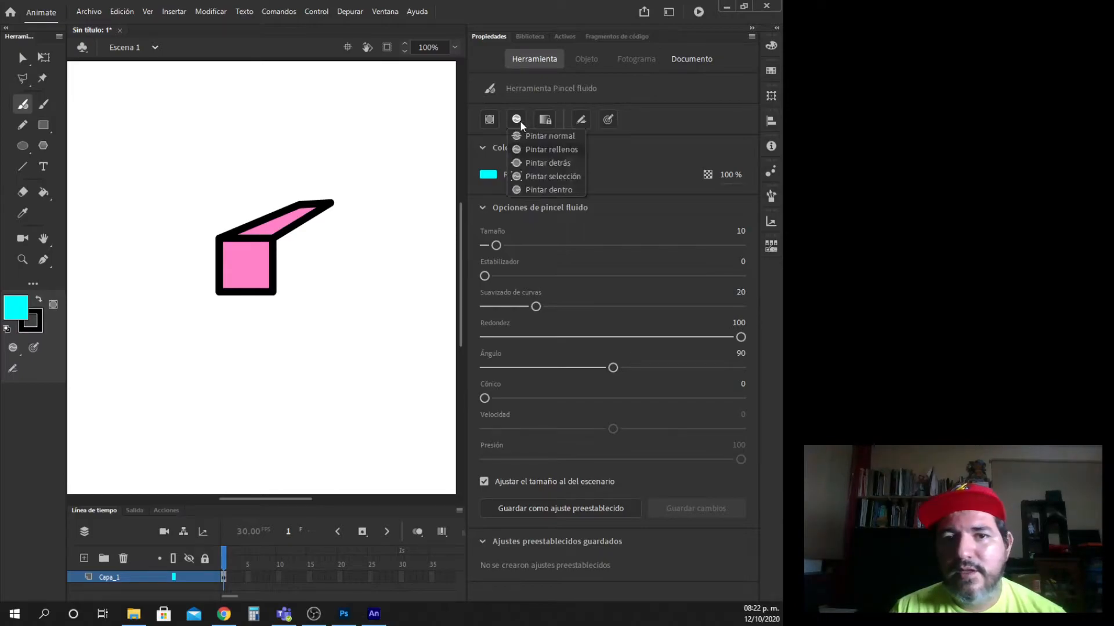
left_click(550, 163)
mouse_move(247, 204)
left_mouse_down()
mouse_move(273, 259)
mouse_move(283, 202)
mouse_move(269, 208)
mouse_move(286, 212)
mouse_move(269, 217)
mouse_move(279, 195)
mouse_move(301, 207)
left_mouse_up()
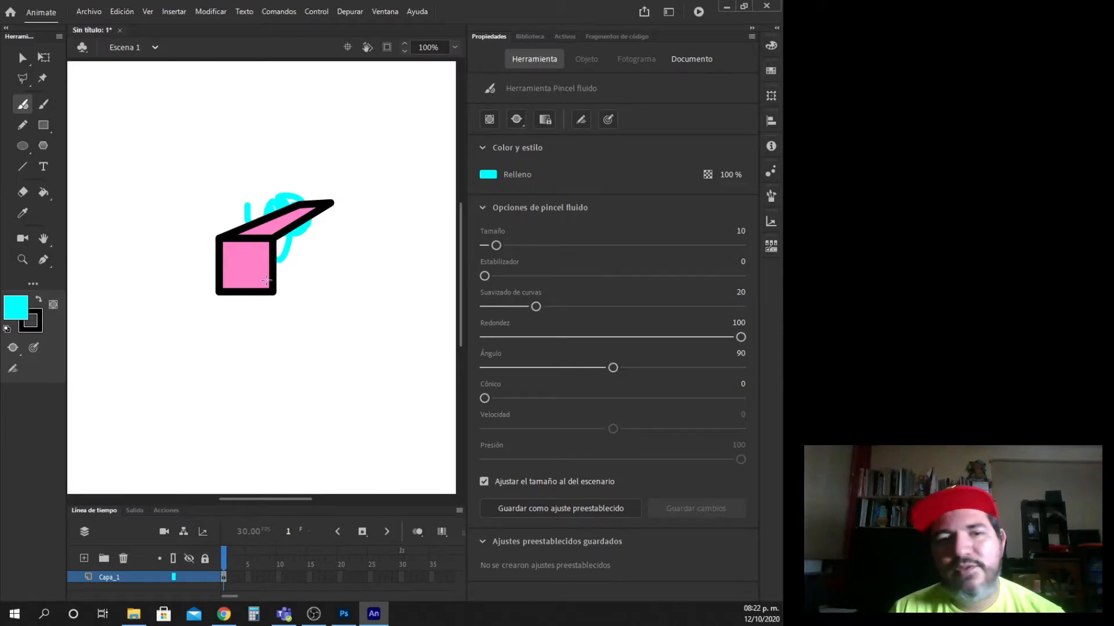
key("ctrl+z")
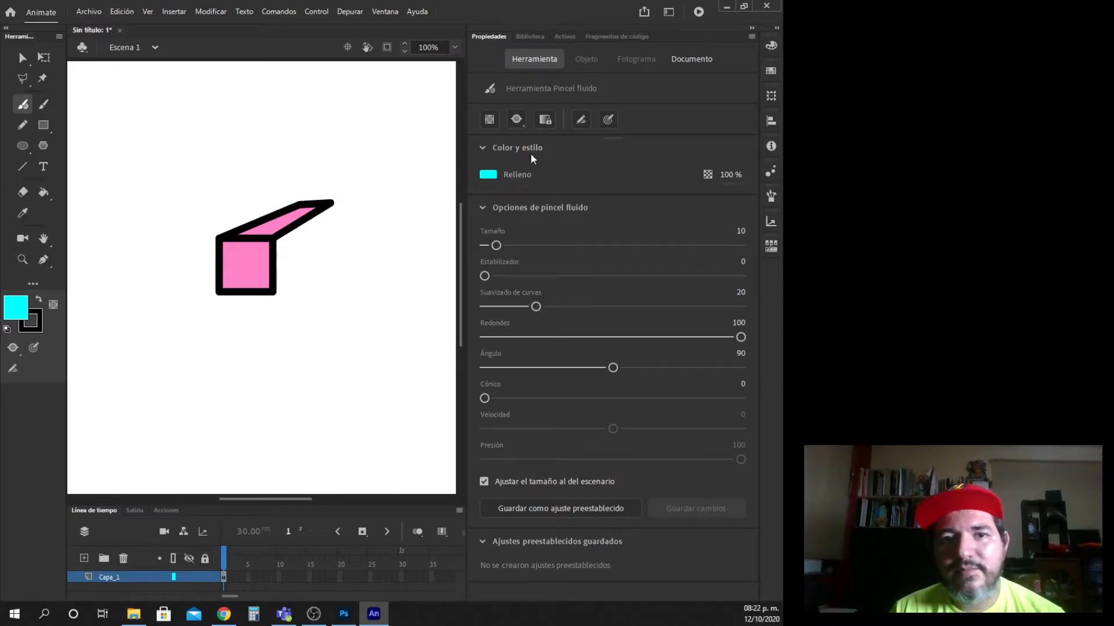
Step: Try to paint over the box with the Fluid Brush in Pintar selección mode while nothing is selected
left_click(516, 120)
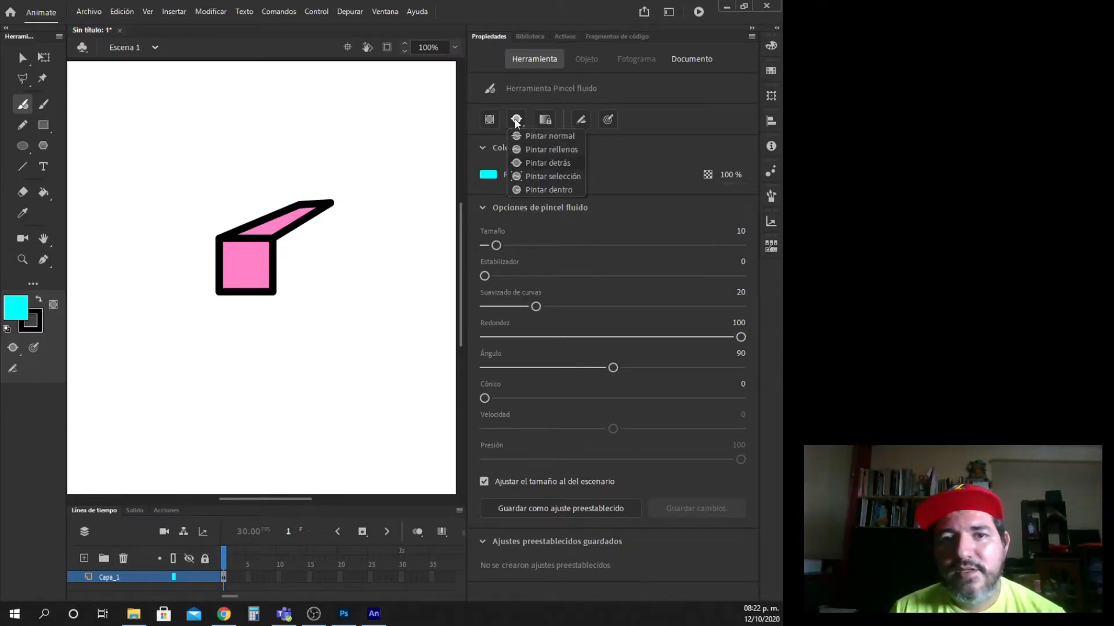
left_click(558, 178)
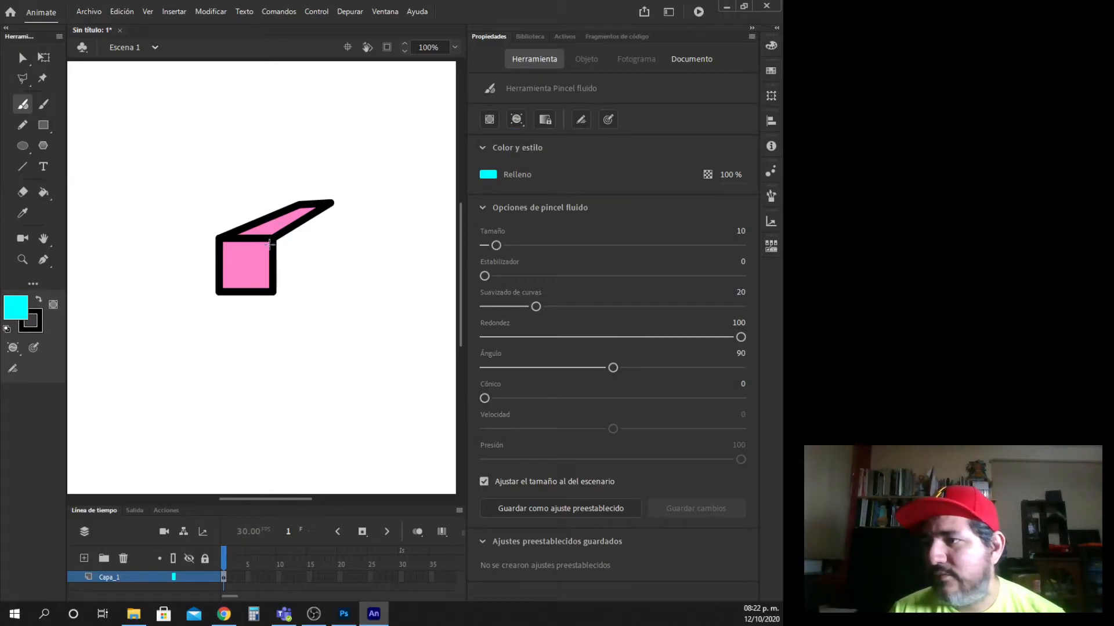
left_click_drag(291, 217, 262, 236)
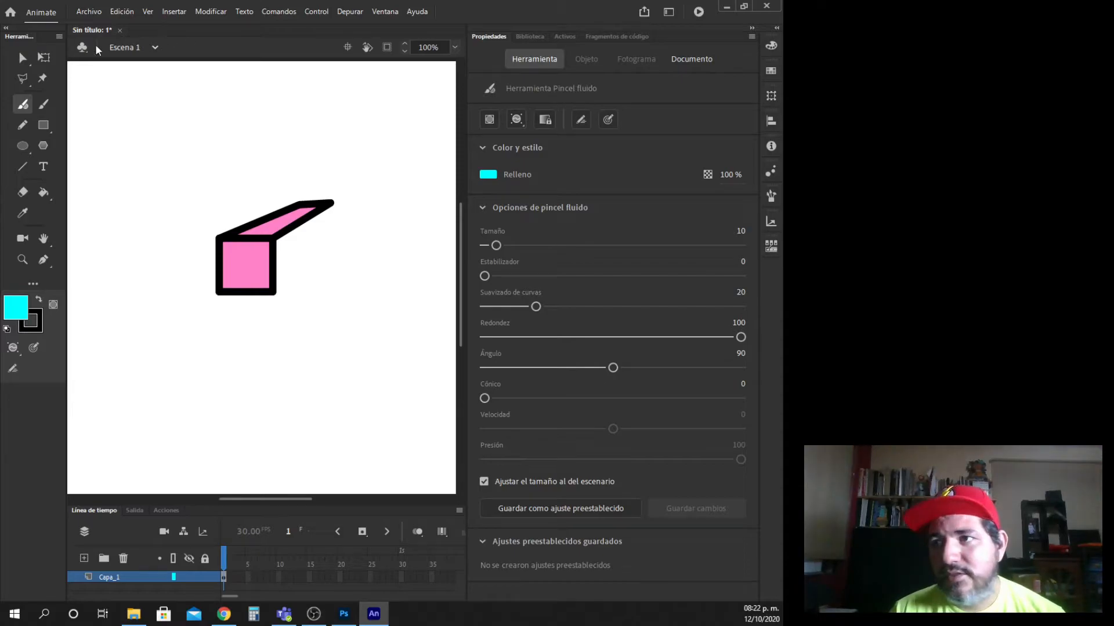
Step: Select the square's pink fill, paint a cyan stroke over it with the Fluid Brush in Pintar selección mode, and undo the stroke
left_click(22, 58)
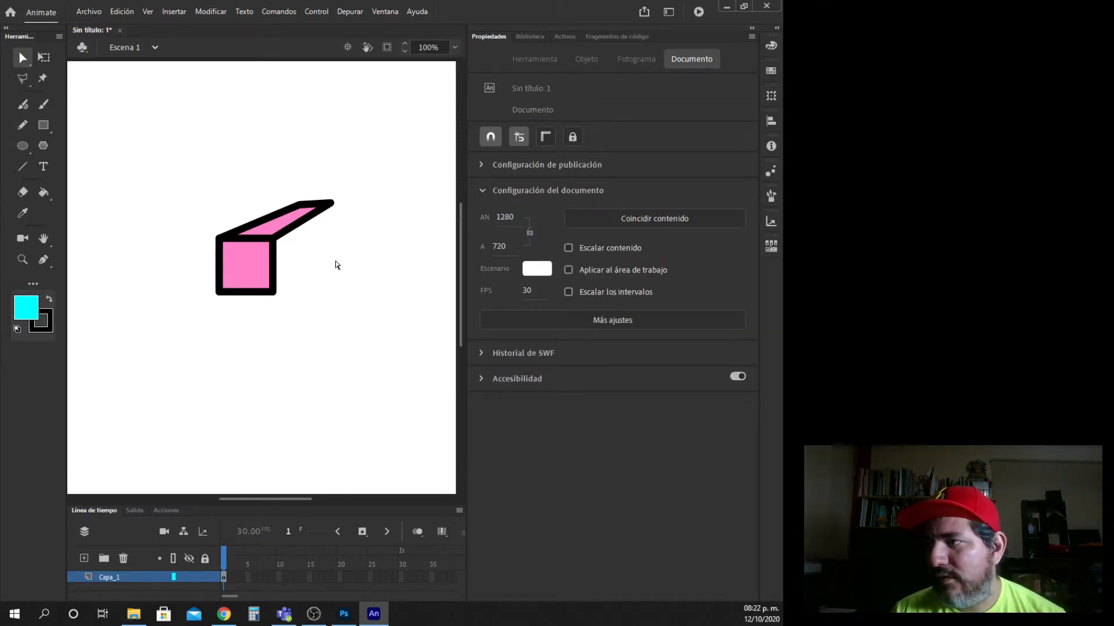
left_click(22, 57)
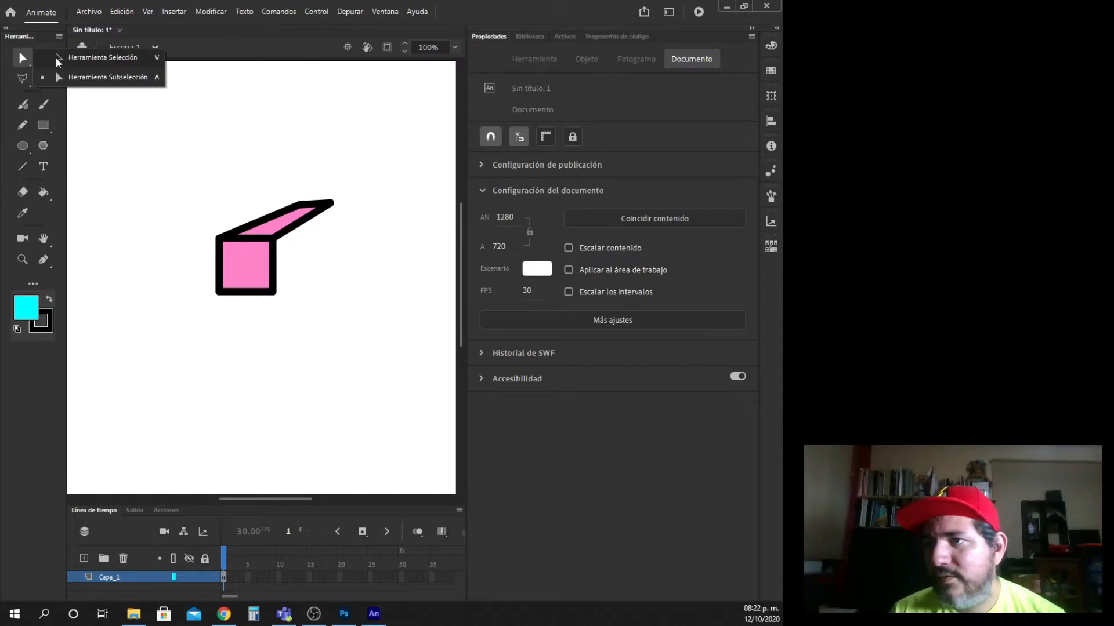
left_click(57, 58)
left_click(234, 278)
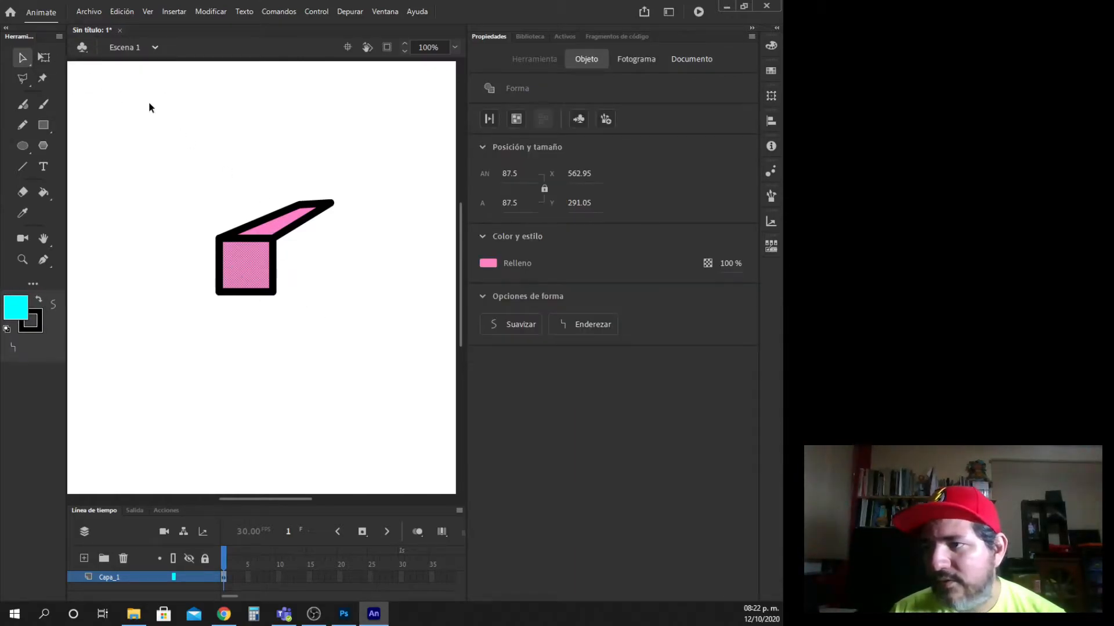
left_click(23, 105)
mouse_move(248, 251)
left_mouse_down()
mouse_move(246, 266)
mouse_move(267, 227)
left_mouse_up()
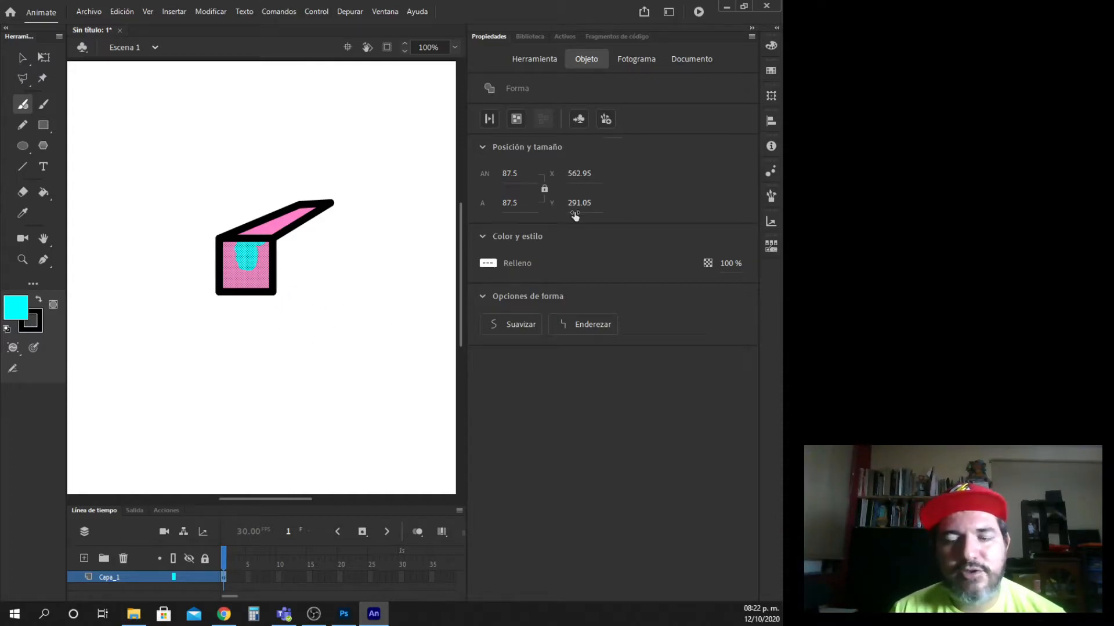
key("ctrl+z")
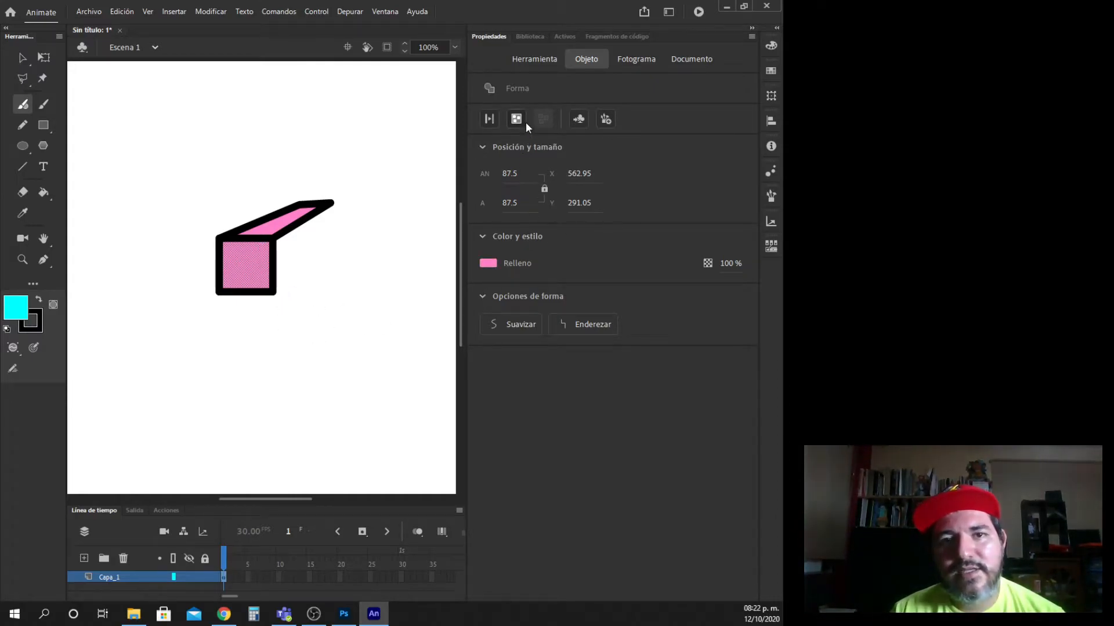
Step: Deselect the square's fill, paint a cyan stroke confined to the slanted top face in Pintar dentro mode, and undo it
left_click(22, 58)
left_click(157, 174)
left_click(23, 105)
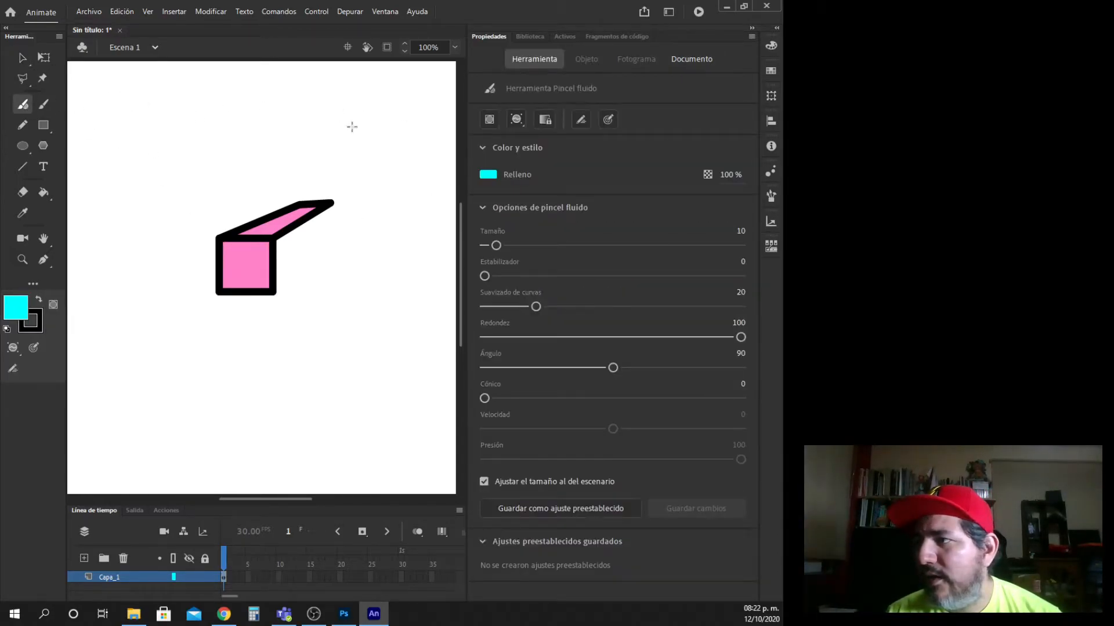
left_click(518, 119)
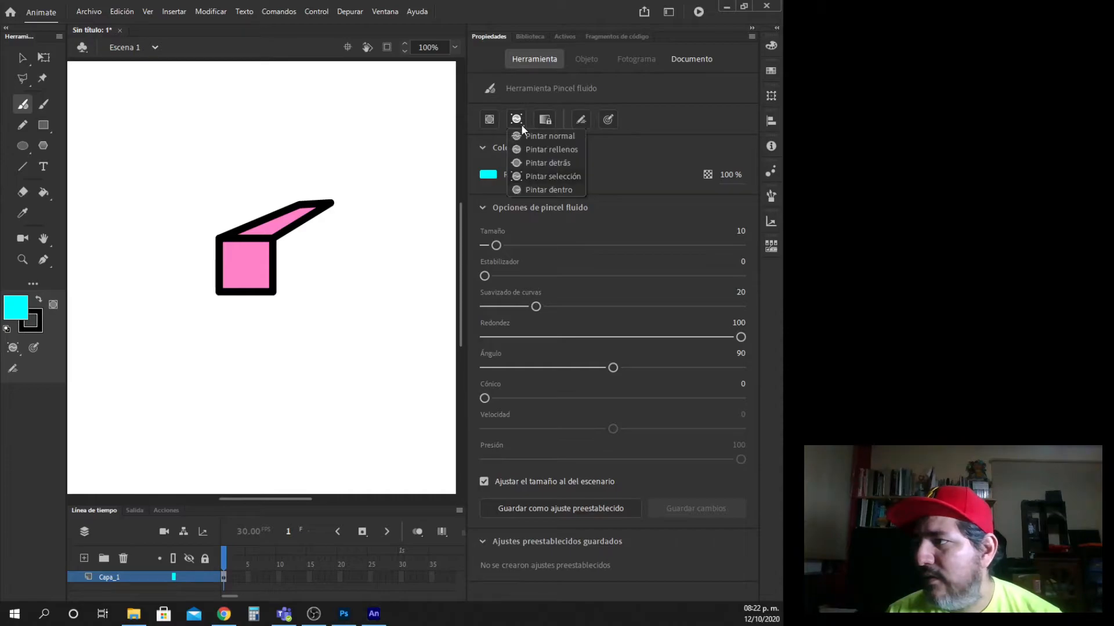
left_click(538, 190)
mouse_move(235, 259)
left_mouse_down()
mouse_move(258, 214)
mouse_move(274, 211)
mouse_move(270, 278)
mouse_move(246, 257)
mouse_move(249, 298)
left_mouse_up()
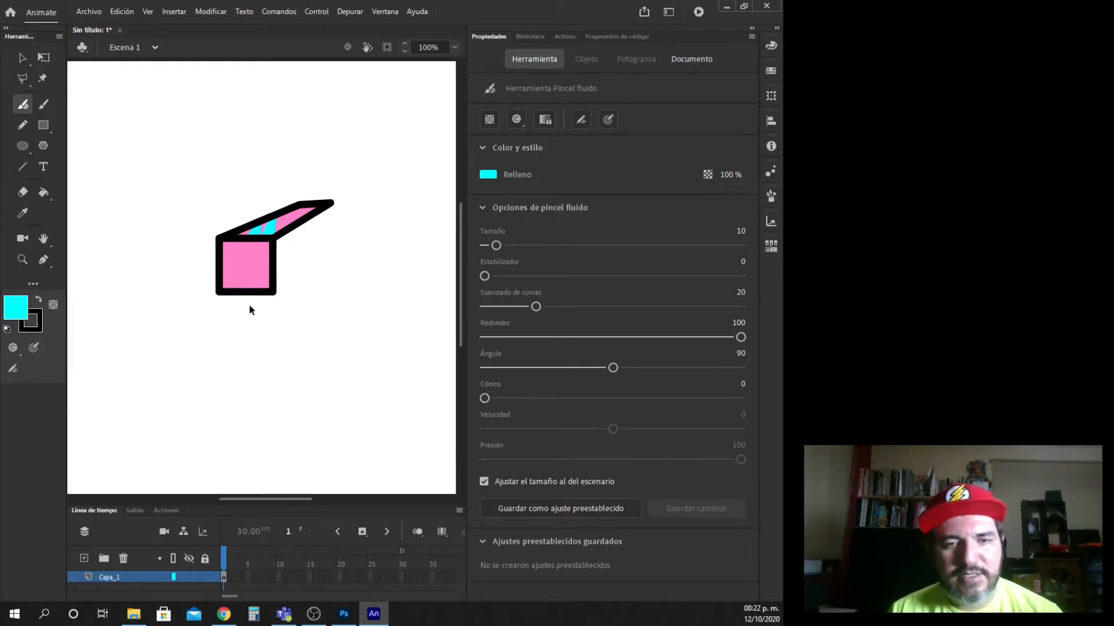
key("ctrl+z")
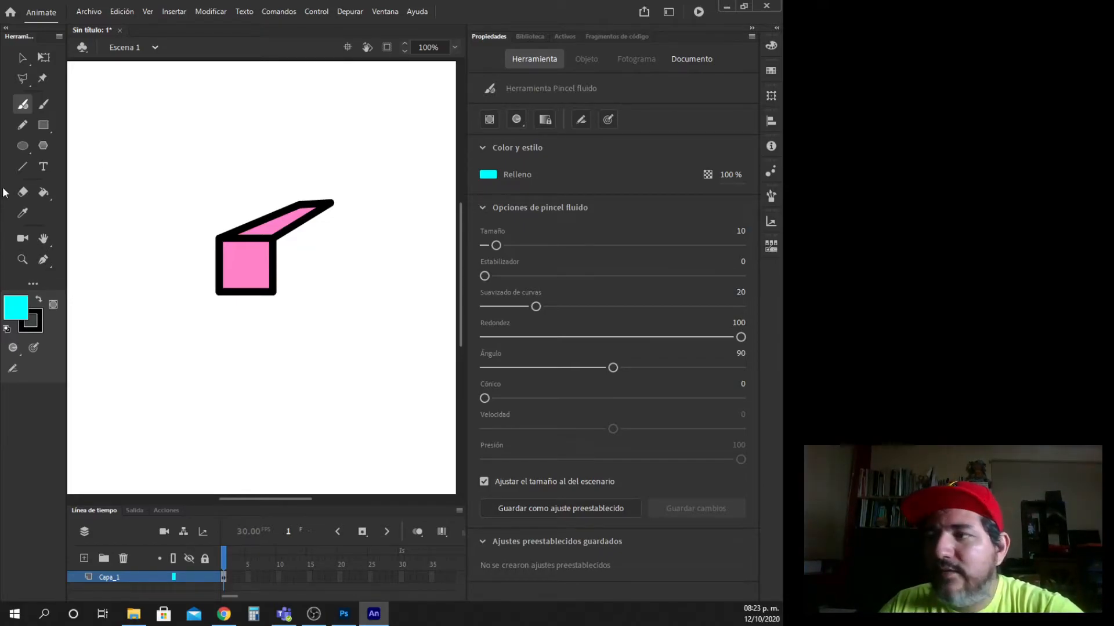
Step: Select the slanted top face's fill and outline and place a first Asset Warp pin near its middle
left_click(44, 79)
left_click(313, 204)
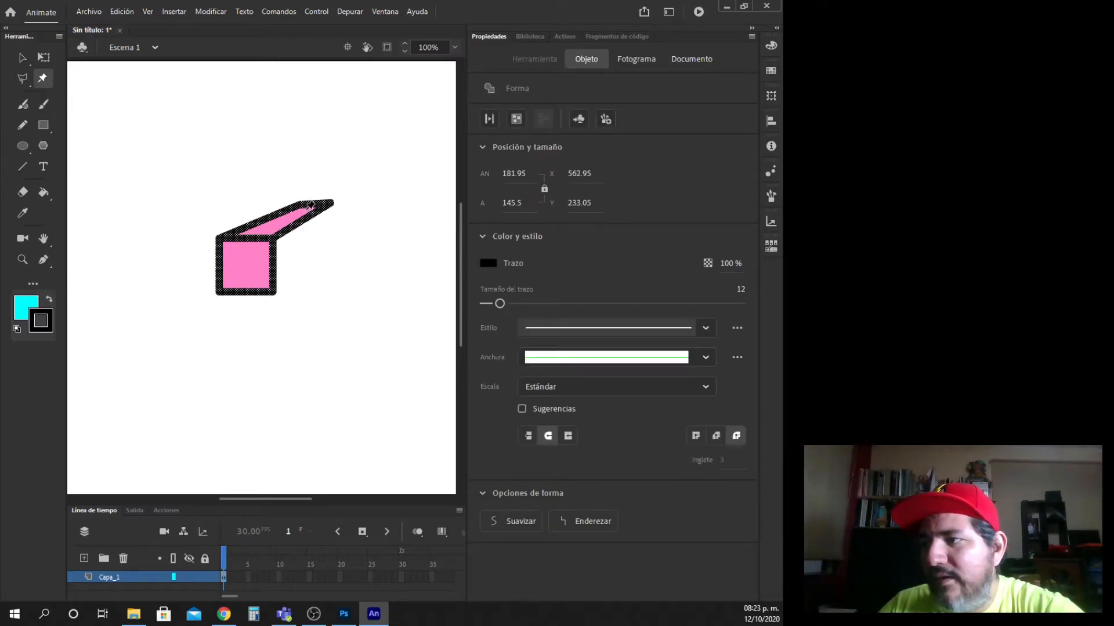
double_click(312, 206)
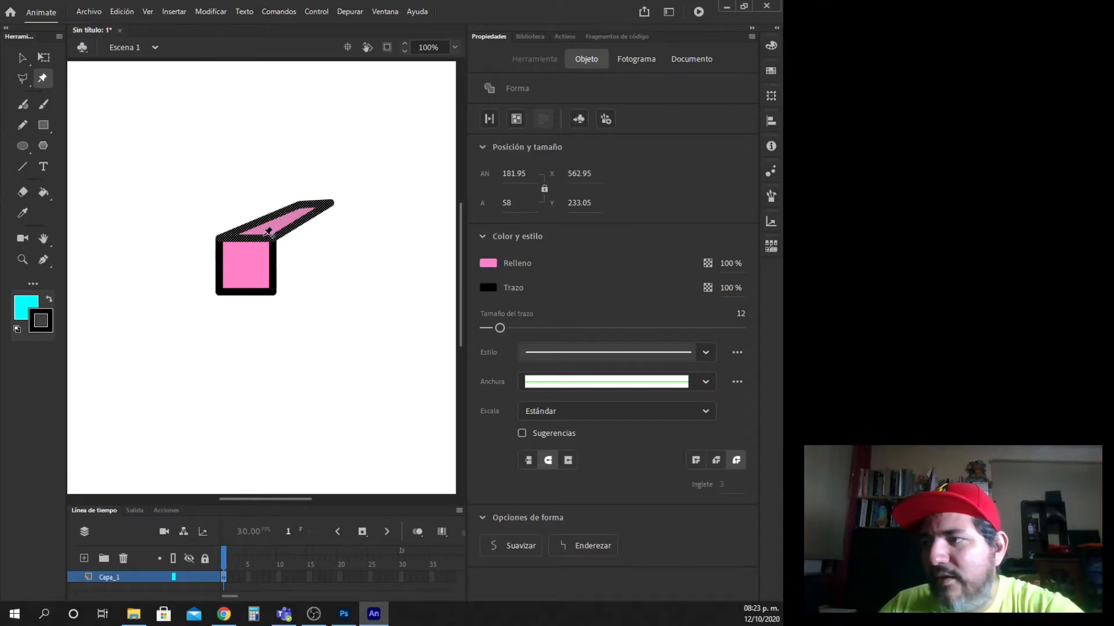
double_click(257, 246)
double_click(287, 218)
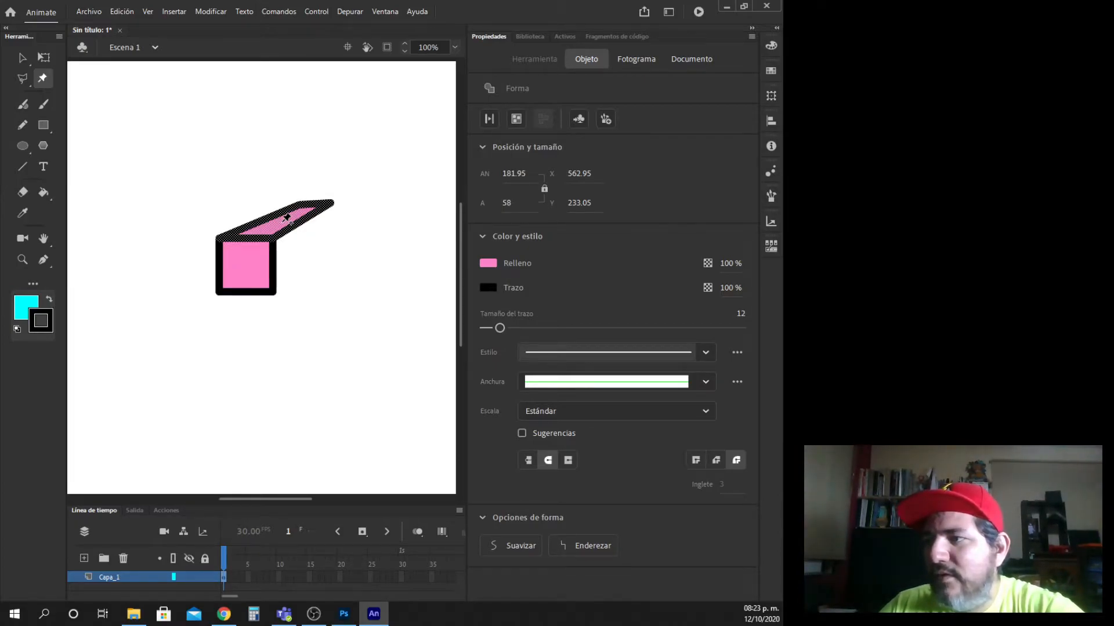
left_click(287, 219)
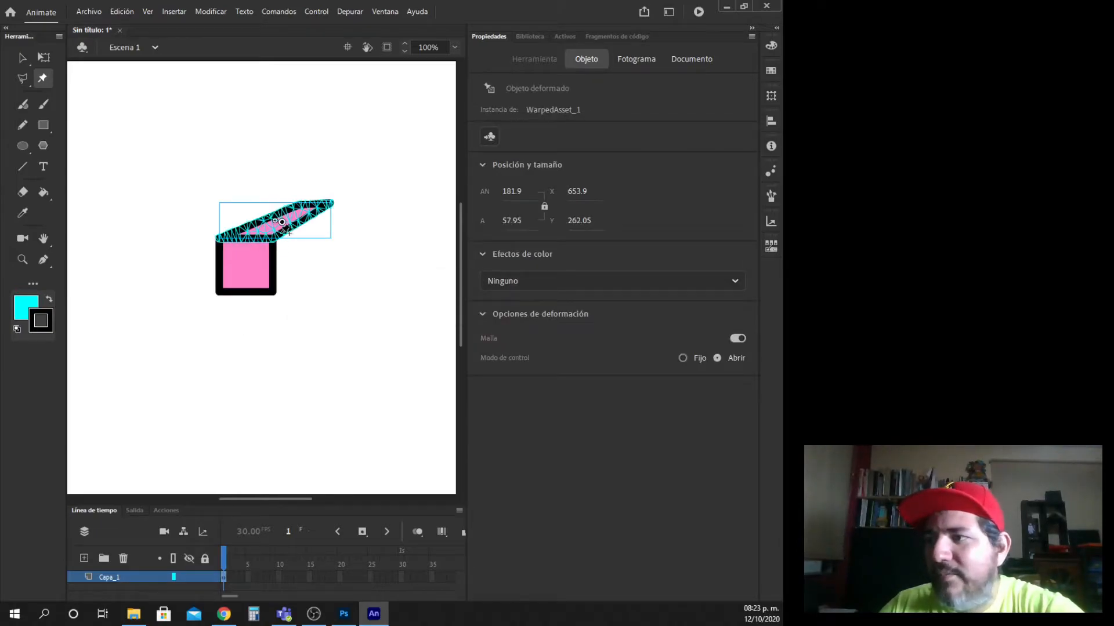
Step: Add two more Asset Warp pins to the slanted top face, one toward each end
left_click(22, 57)
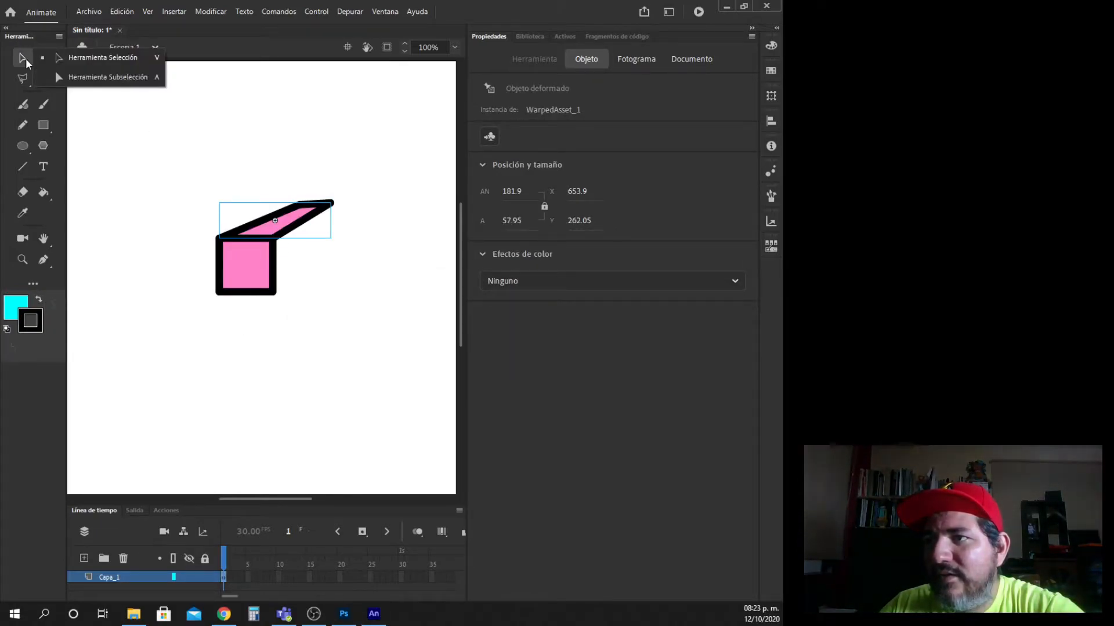
left_click(74, 77)
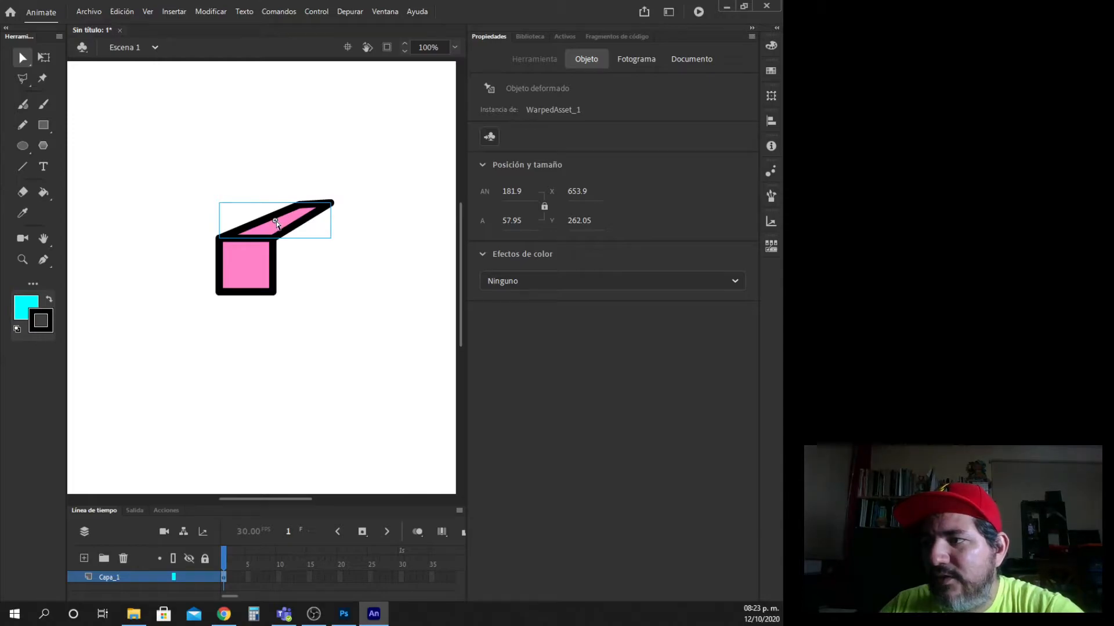
left_click(43, 78)
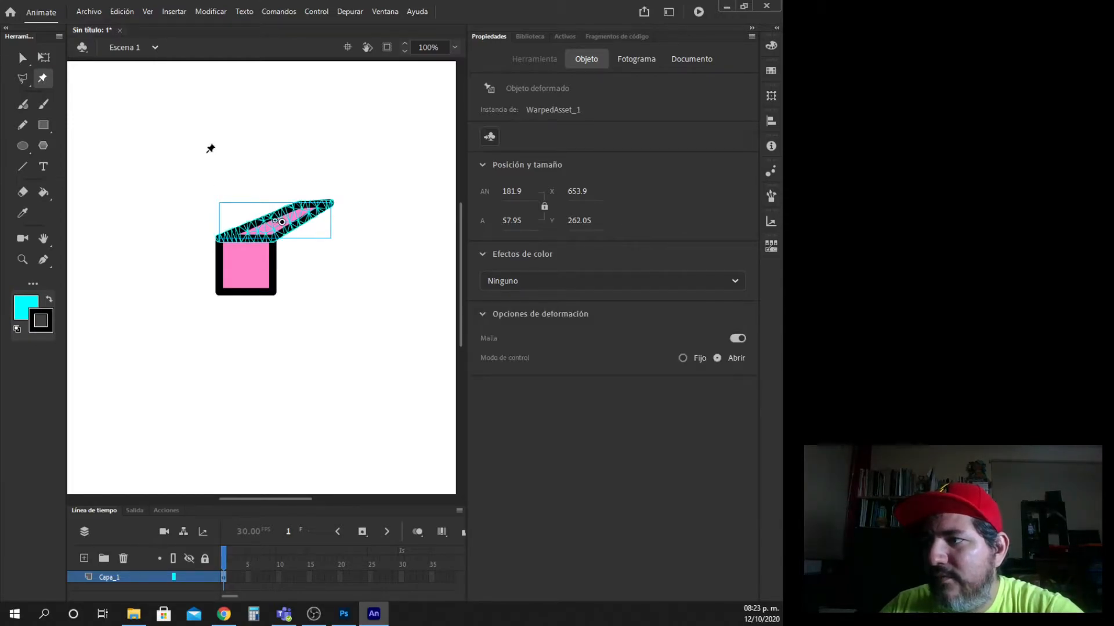
left_click(302, 209)
left_click(257, 232)
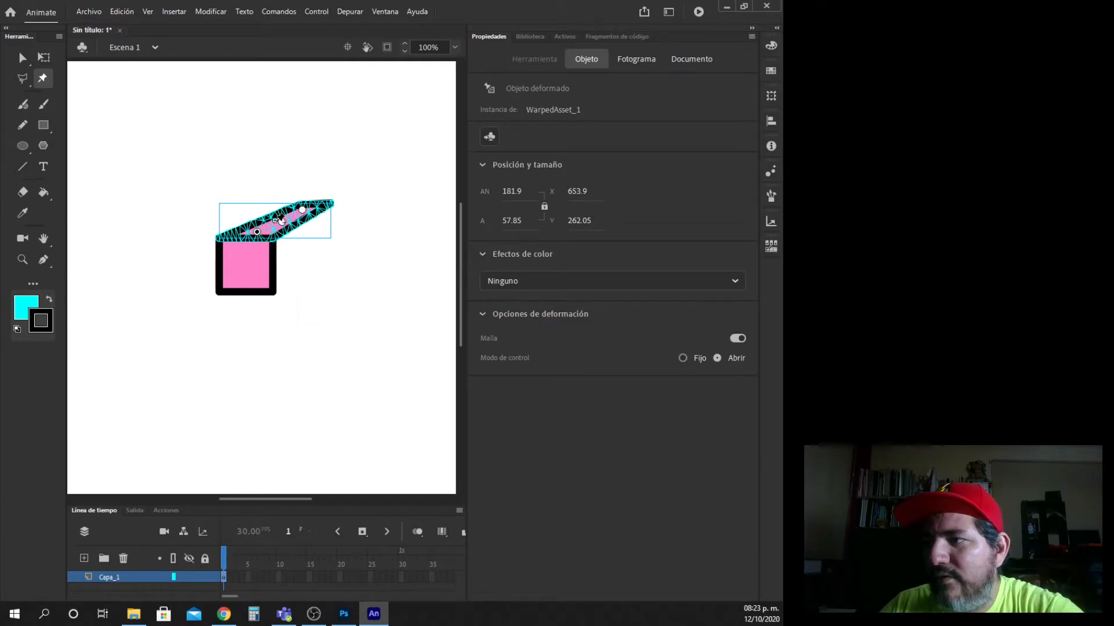
Step: Bend the warped top face into curved and folded shapes by adding pins and moving them with the Asset Warp tool
left_click_drag(275, 221, 238, 218)
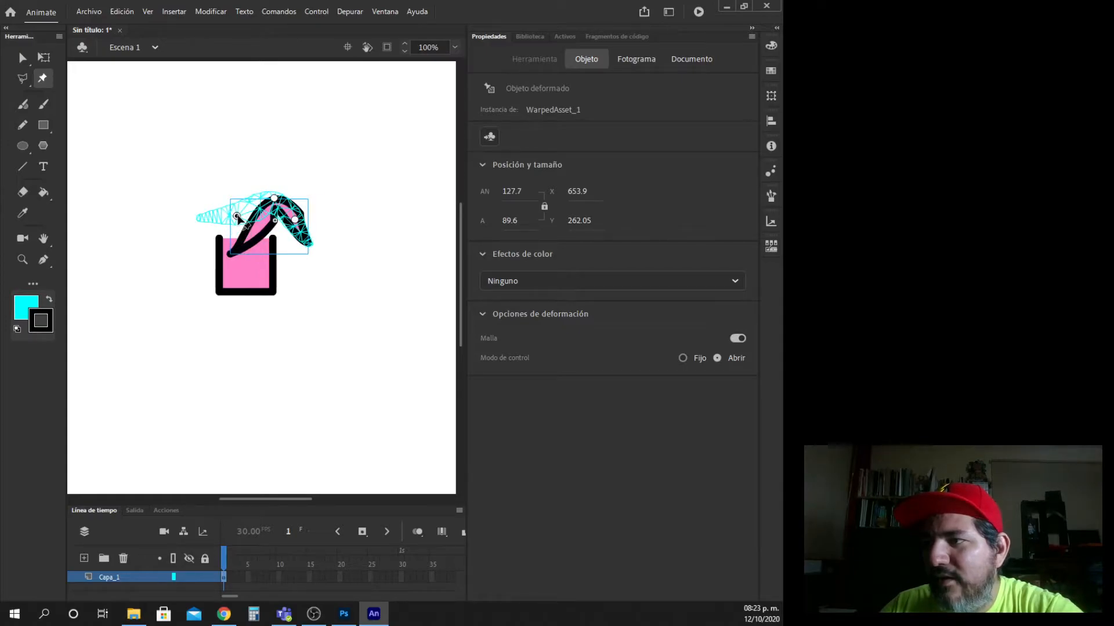
left_click(208, 218)
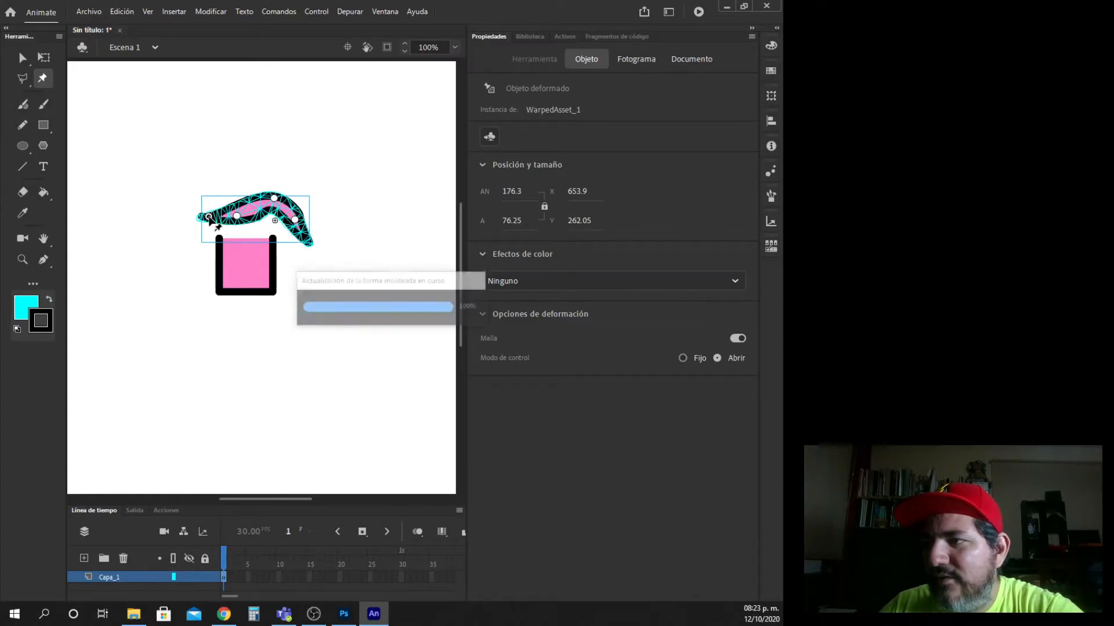
left_click_drag(208, 219, 227, 196)
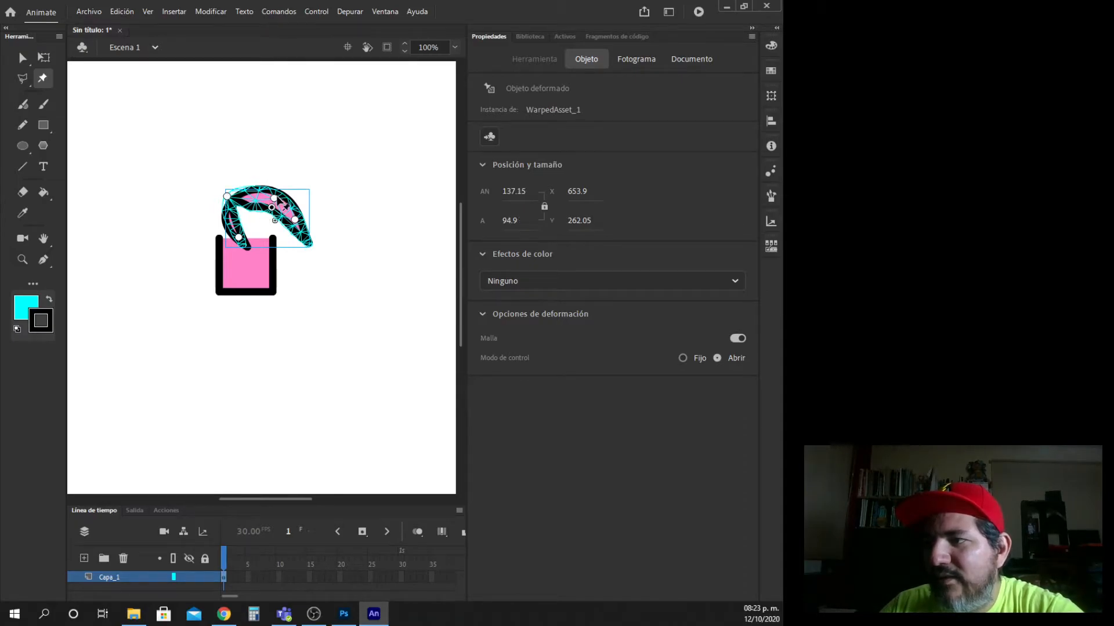
key("ctrl+z")
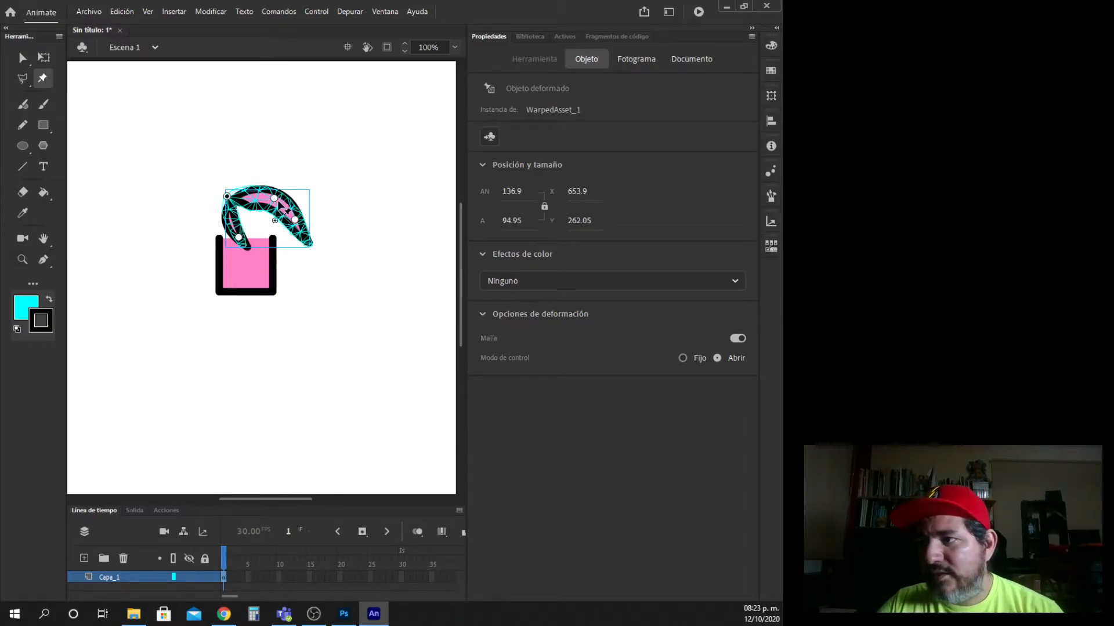
left_click_drag(274, 199, 254, 227)
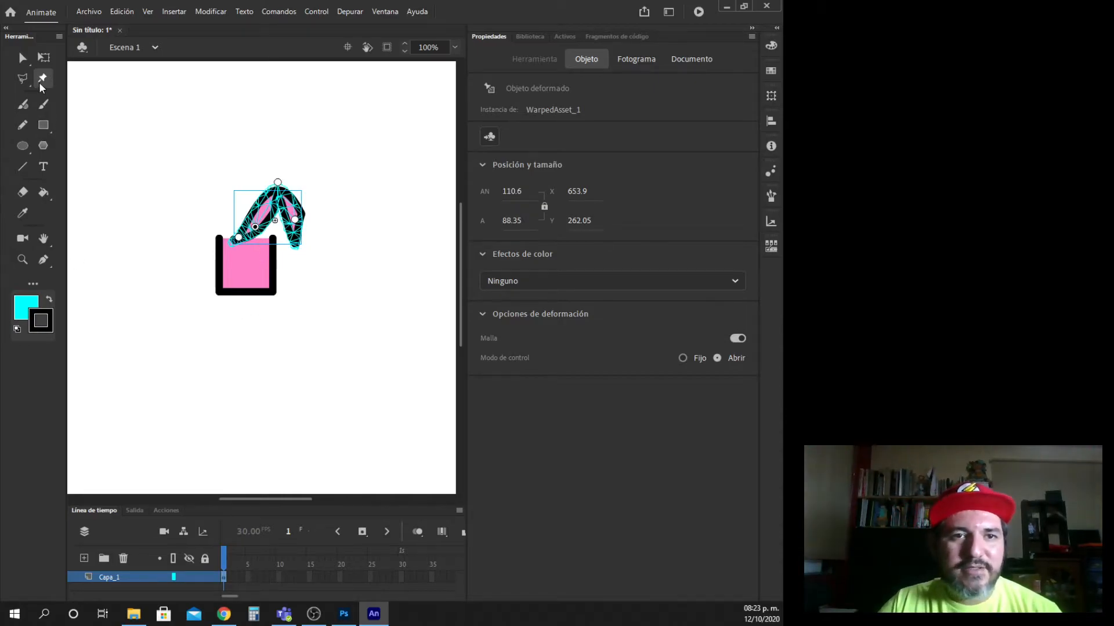
Step: Undo all the warp edits and pins on the top face back to the plain shape and return to the Subselection tool
key("ctrl+z")
key("ctrl+z")
key("ctrl+z")
key("ctrl+z")
key("ctrl+z")
key("ctrl+z")
key("ctrl+z")
key("ctrl+z")
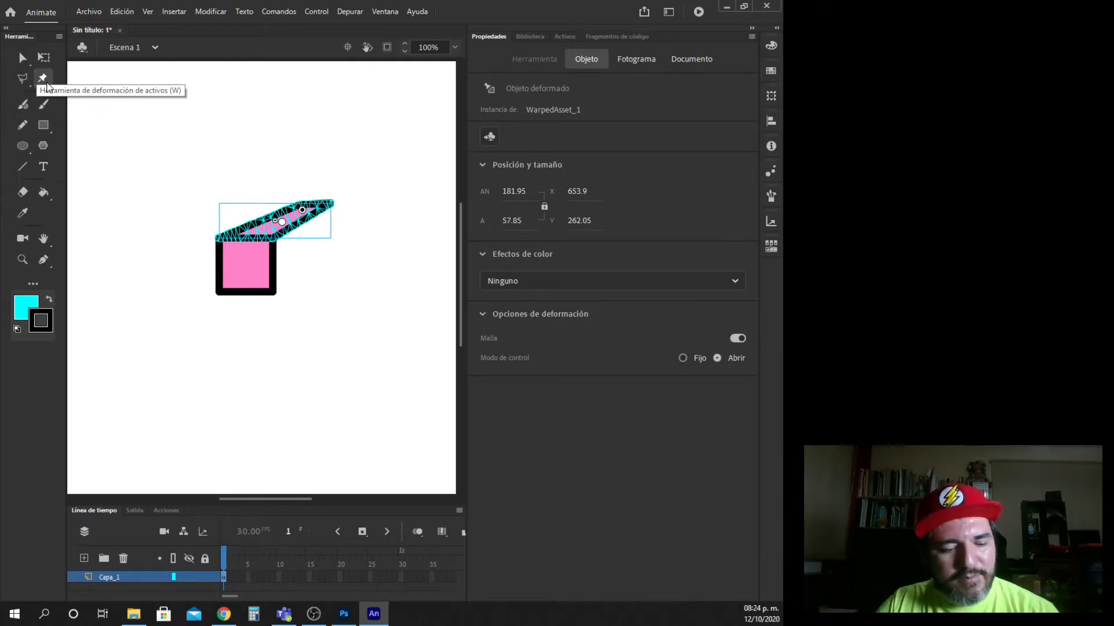
key("ctrl+z")
key("ctrl+z")
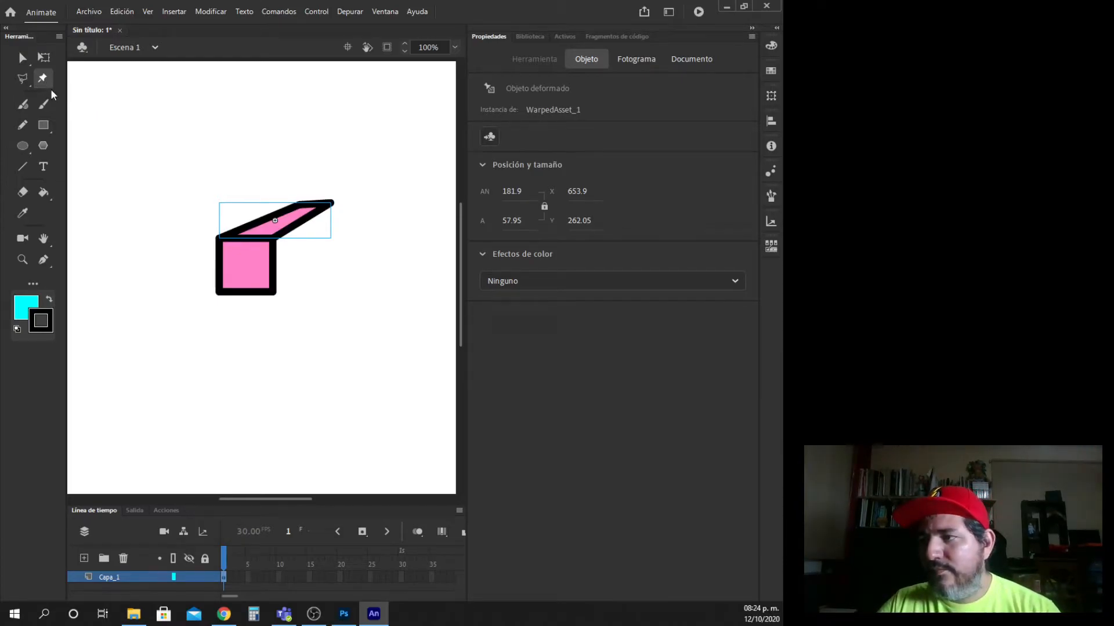
key("ctrl+z")
left_click(22, 57)
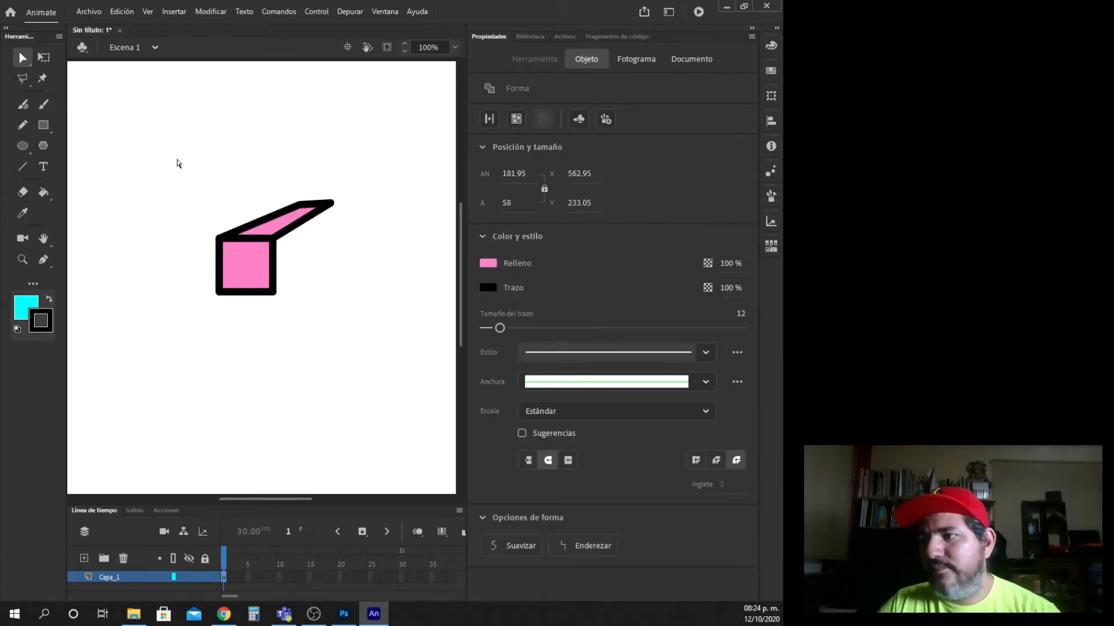
Step: Select the whole pink box drawing, including its slanted top face, and delete it
left_click(178, 163)
left_click_drag(152, 153, 397, 355)
key("Delete")
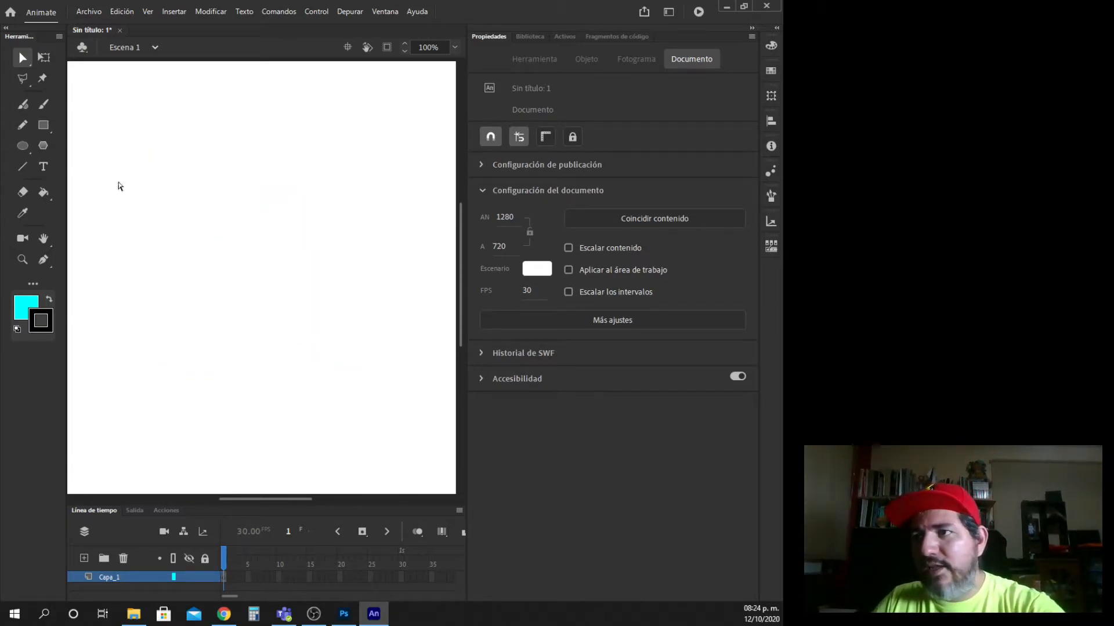
Step: Draw a cyan square with a black outline using the Rectangle tool with a uniform corner radius of 0, and undo it
left_click(22, 58)
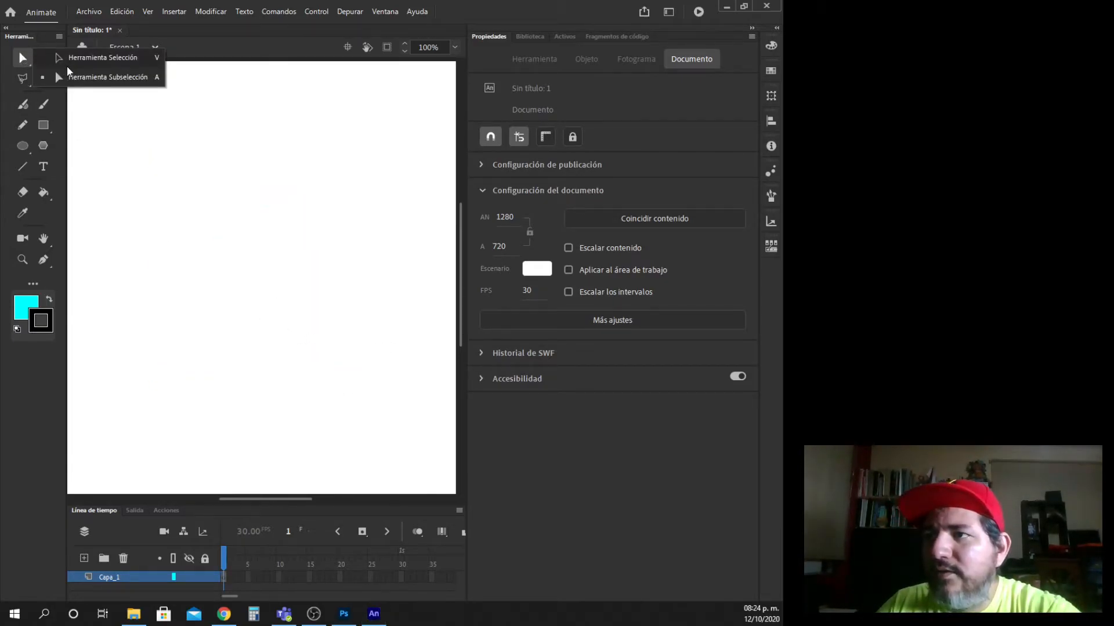
left_click(69, 66)
left_click(44, 127)
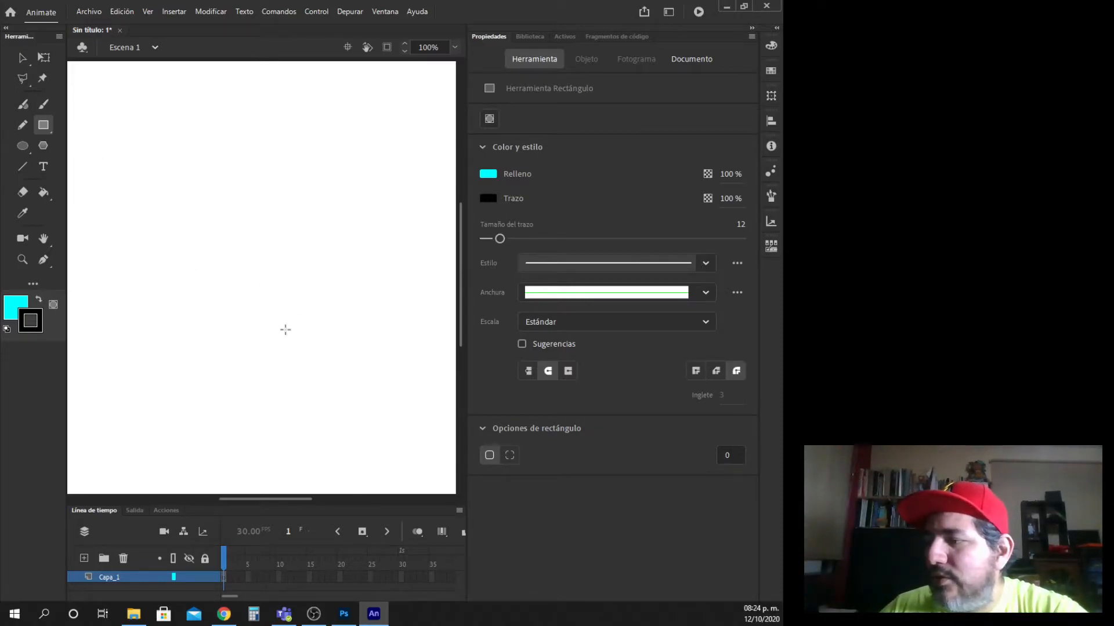
left_click(511, 458)
left_click(489, 458)
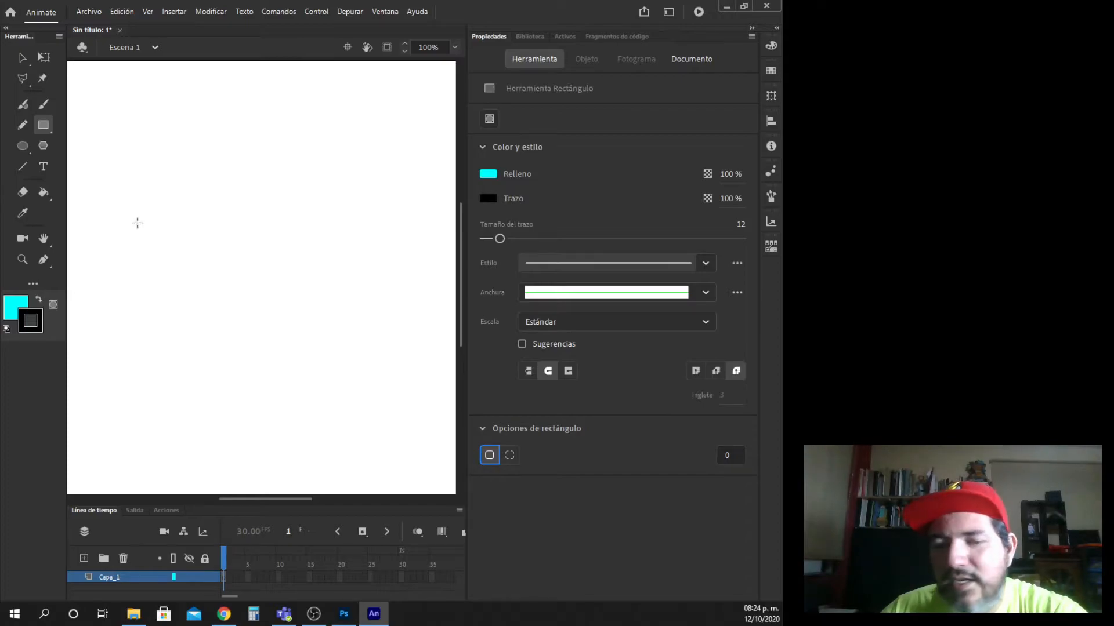
mouse_move(161, 165)
left_mouse_down()
mouse_move(185, 217)
mouse_move(283, 273)
mouse_move(319, 321)
left_mouse_up()
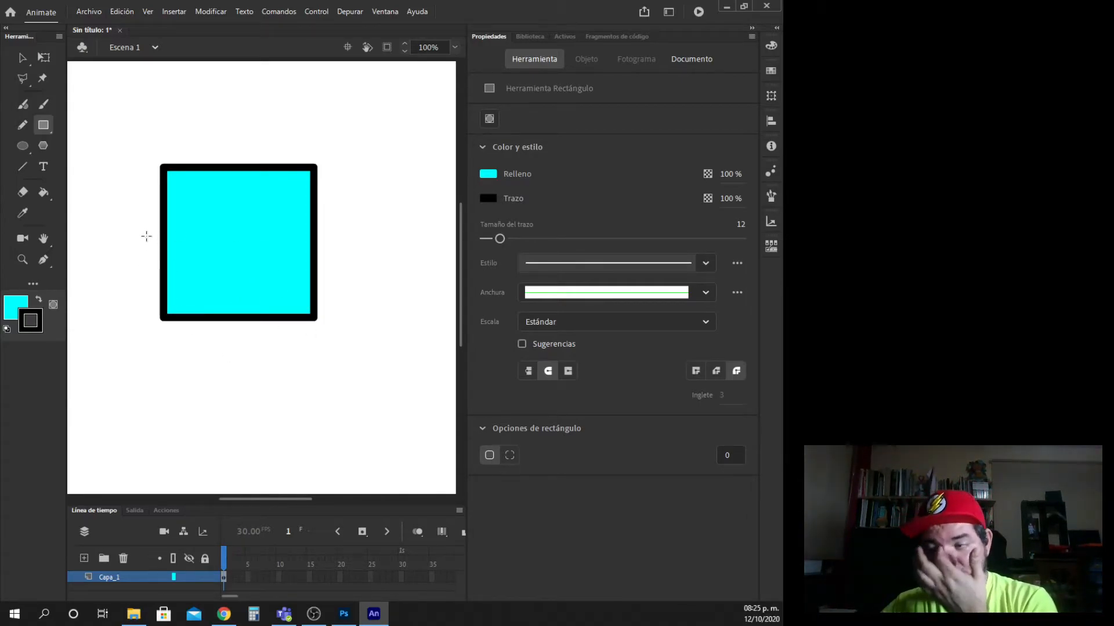
key("ctrl+z")
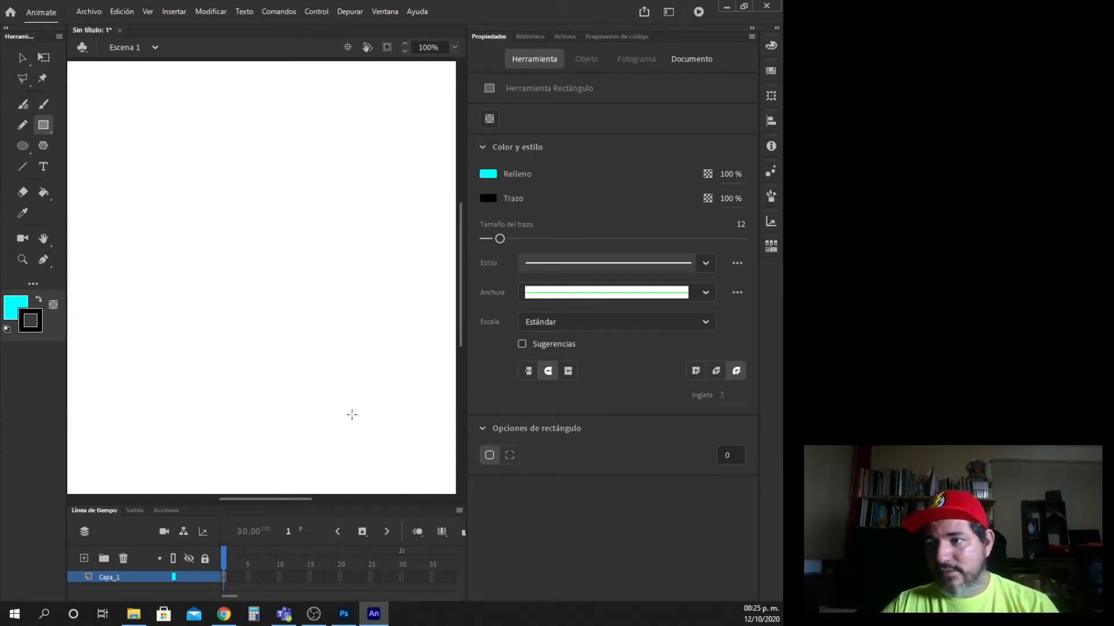
Step: Draw a cyan rectangle about 283 × 211 px using individual corner radii of 15, 10, 0 and 15
left_click(509, 455)
left_click(695, 455)
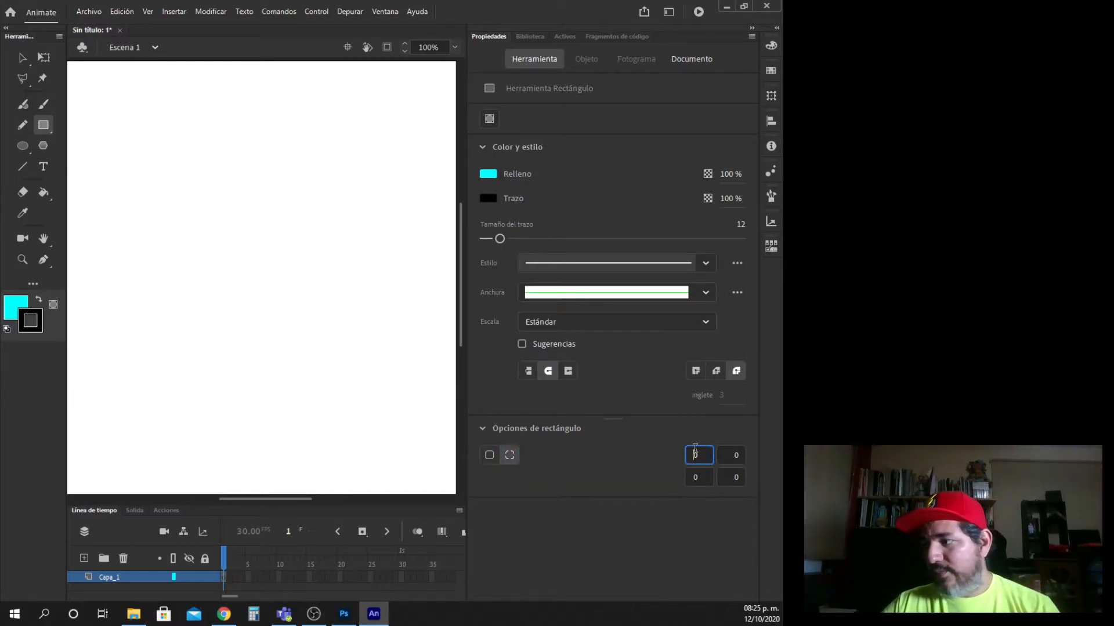
type("15")
key("Tab")
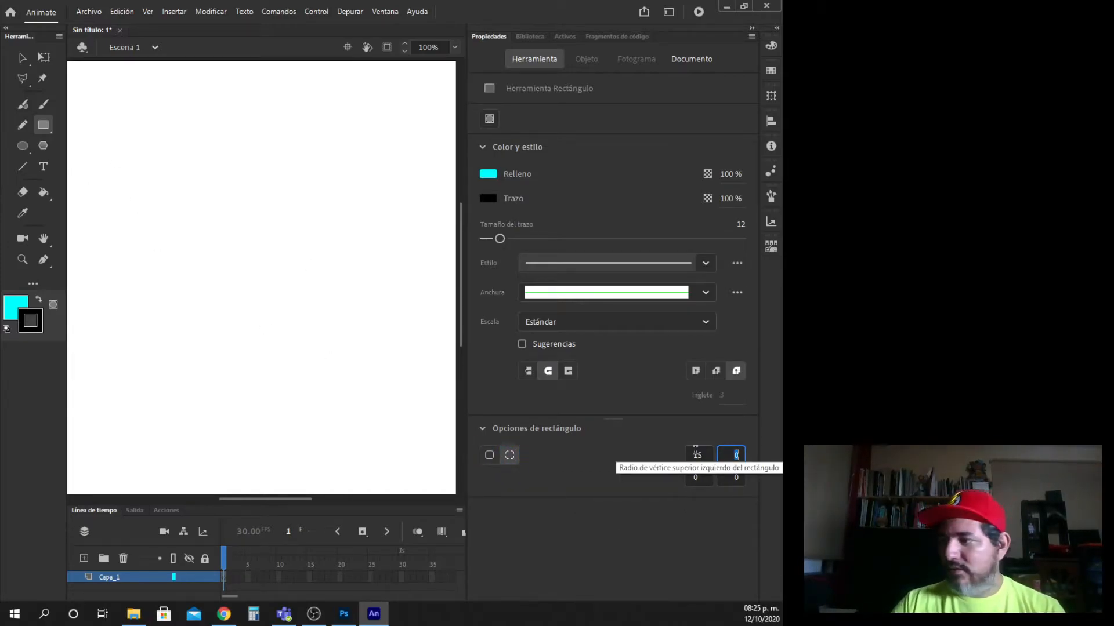
key("Tab")
key("Tab")
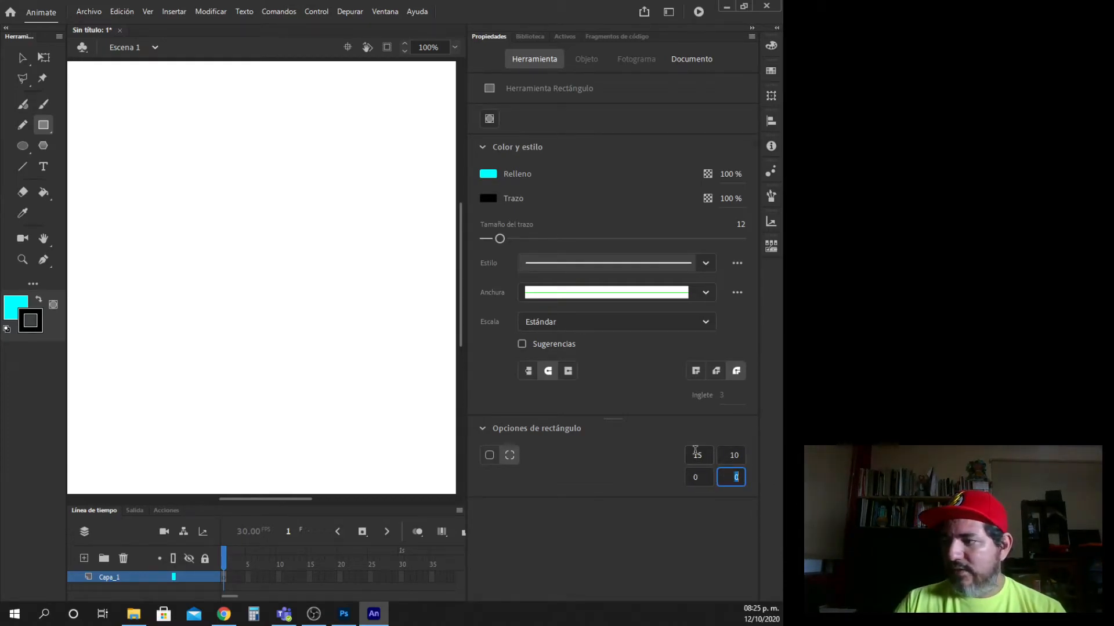
type("15")
key("Return")
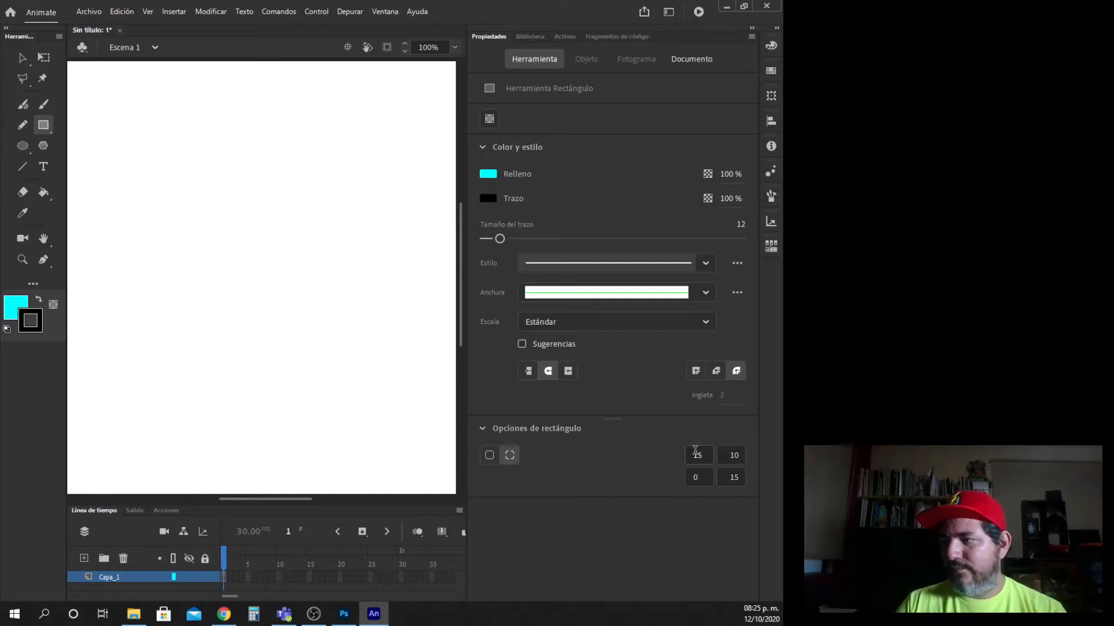
mouse_move(167, 177)
left_mouse_down()
mouse_move(318, 314)
mouse_move(340, 308)
left_mouse_up()
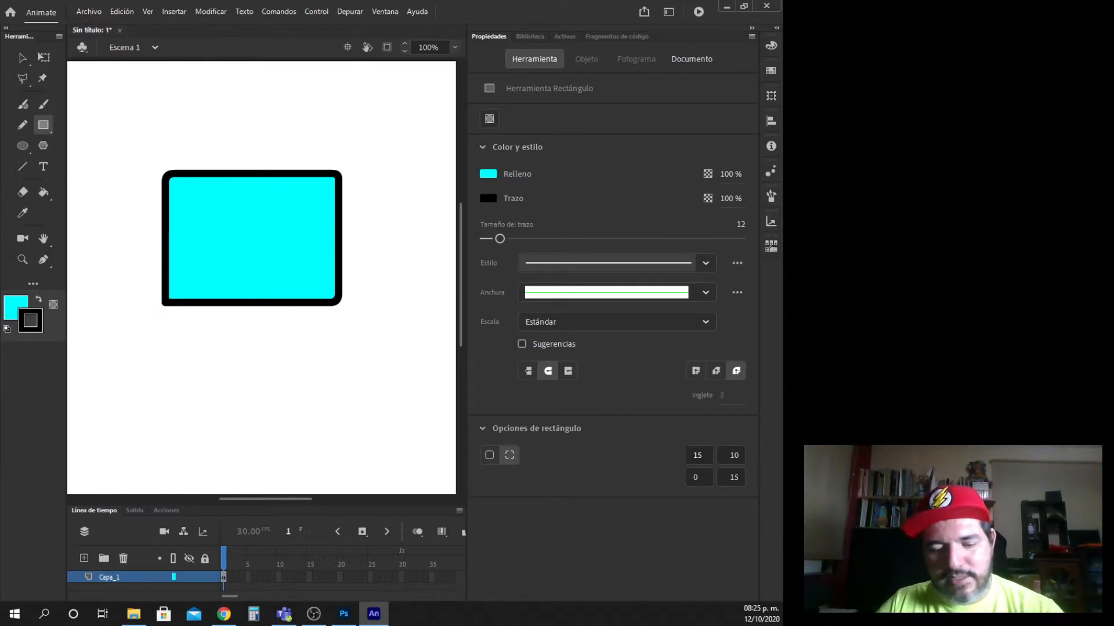
Step: Select the rectangle's fill with outline, its bottom edge and its full outline in turn, and delete the whole shape
key("v")
double_click(278, 214)
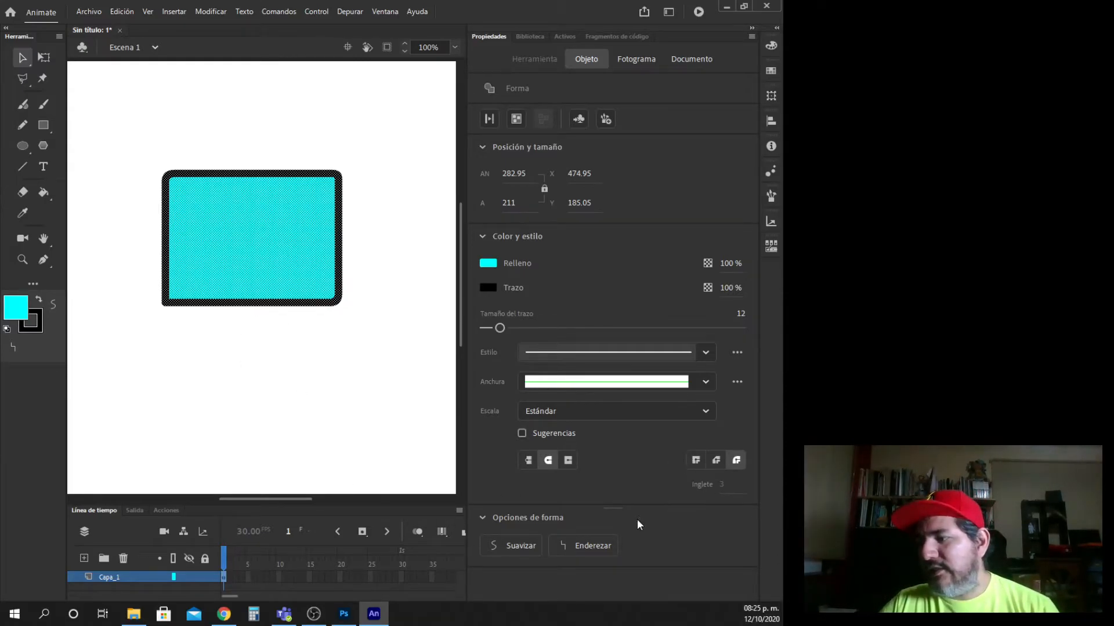
left_click(253, 409)
left_click(272, 303)
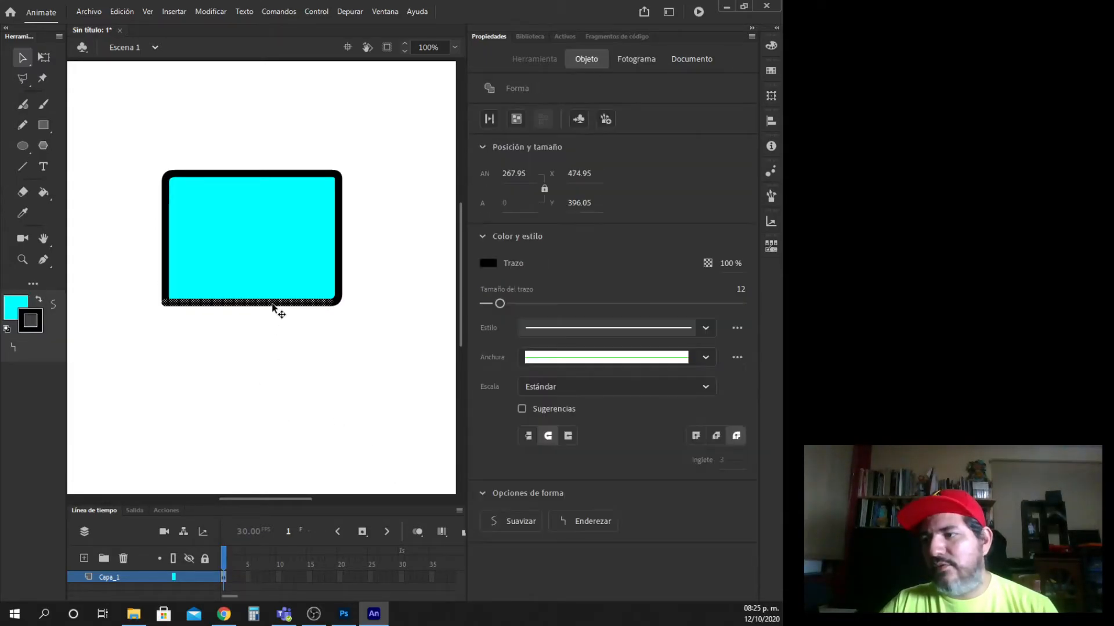
double_click(272, 304)
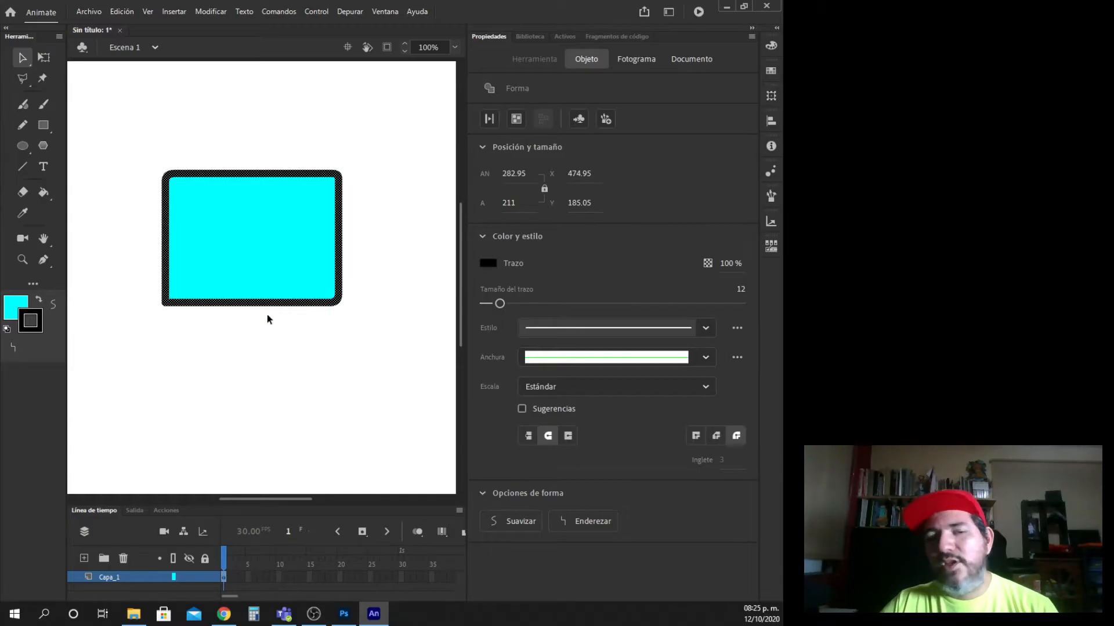
left_click_drag(139, 152, 422, 341)
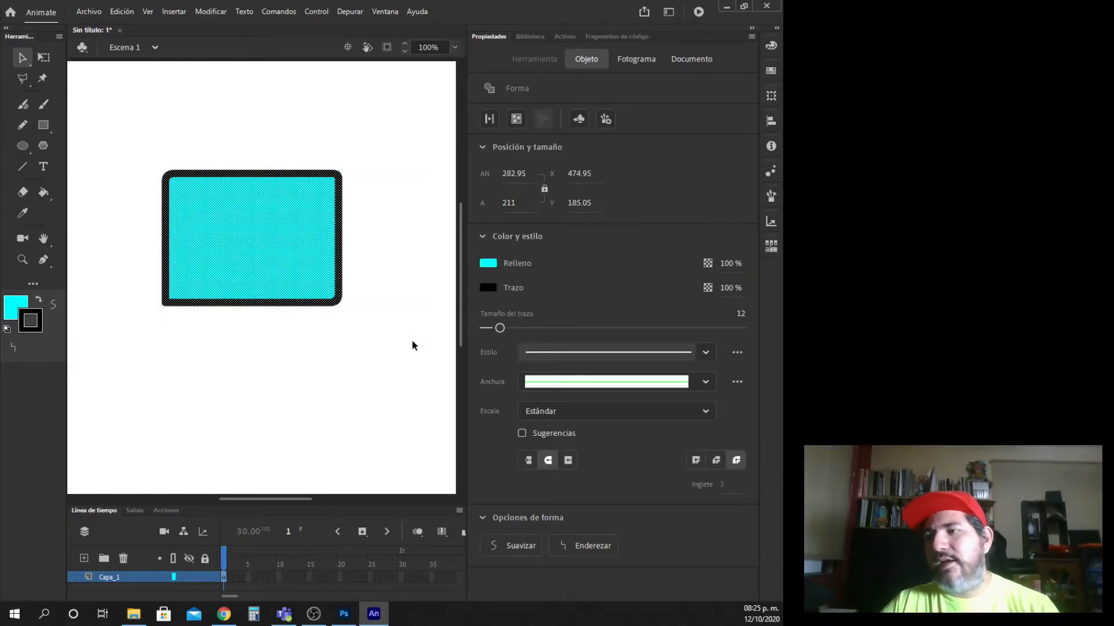
key("Delete")
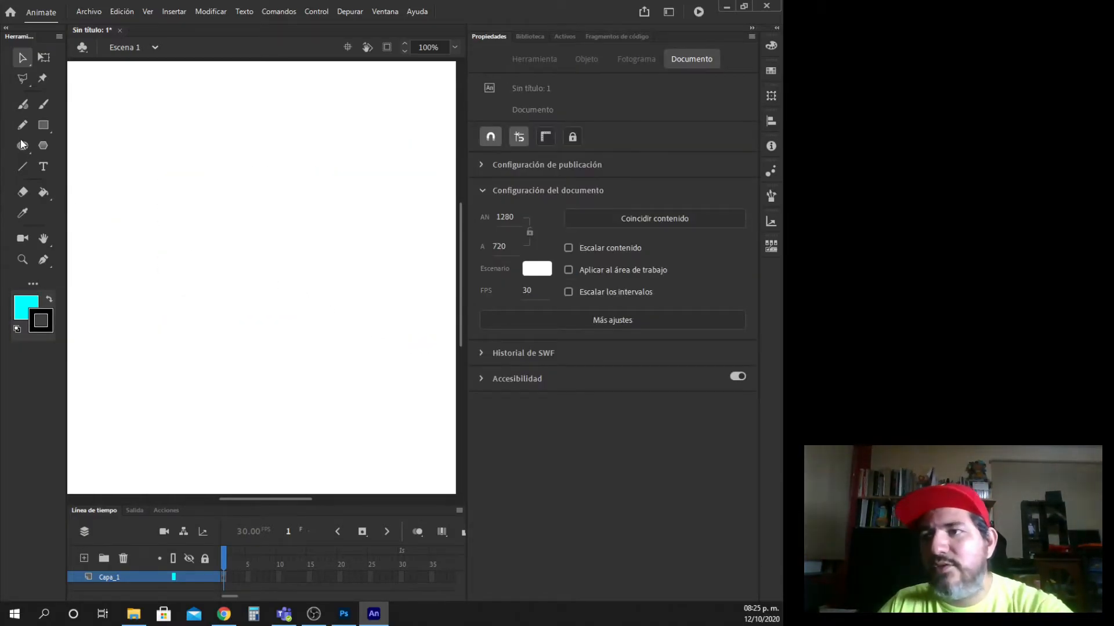
Step: Draw a cyan primitive rectangle about 336 × 263 px with the Rectangle Primitive tool
left_click(44, 125)
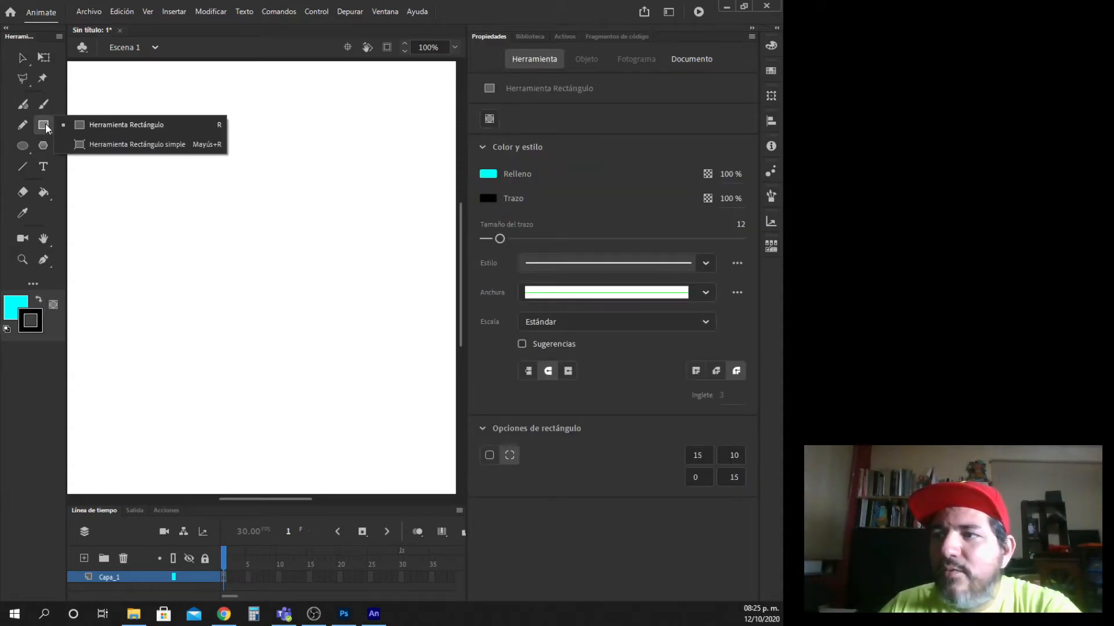
left_click(126, 146)
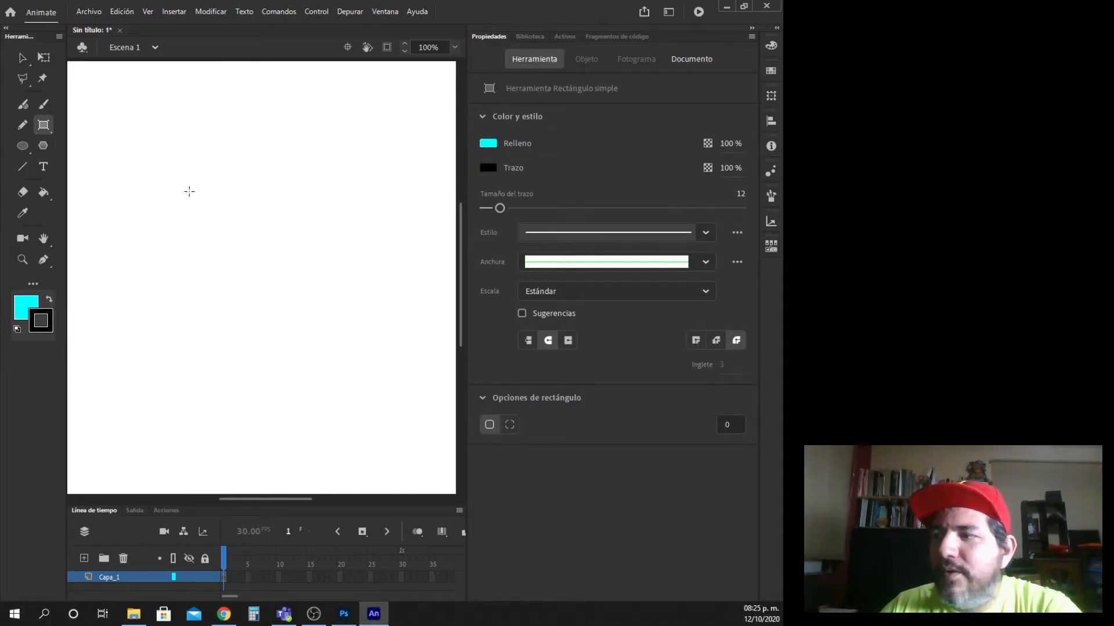
mouse_move(125, 147)
left_mouse_down()
mouse_move(336, 291)
mouse_move(338, 360)
mouse_move(335, 311)
left_mouse_up()
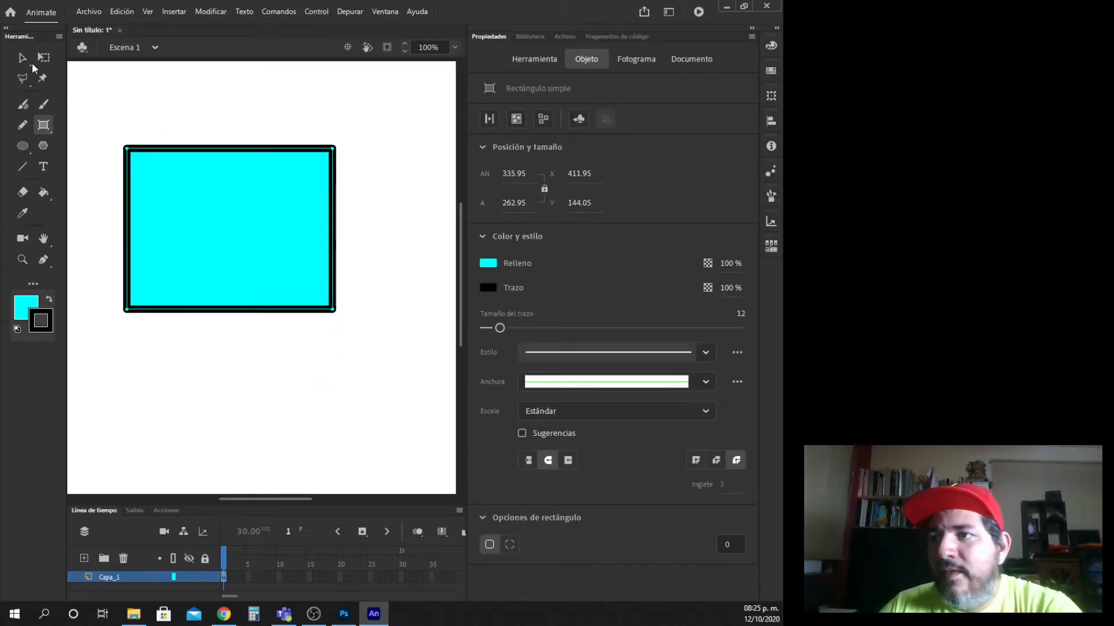
Step: Move the primitive rectangle to about X 465, Y 188 and round all its corners to a radius of about 56
left_click(22, 57)
left_click(319, 370)
left_click(265, 283)
mouse_move(261, 281)
left_mouse_down()
mouse_move(284, 303)
mouse_move(265, 261)
mouse_move(273, 271)
left_mouse_up()
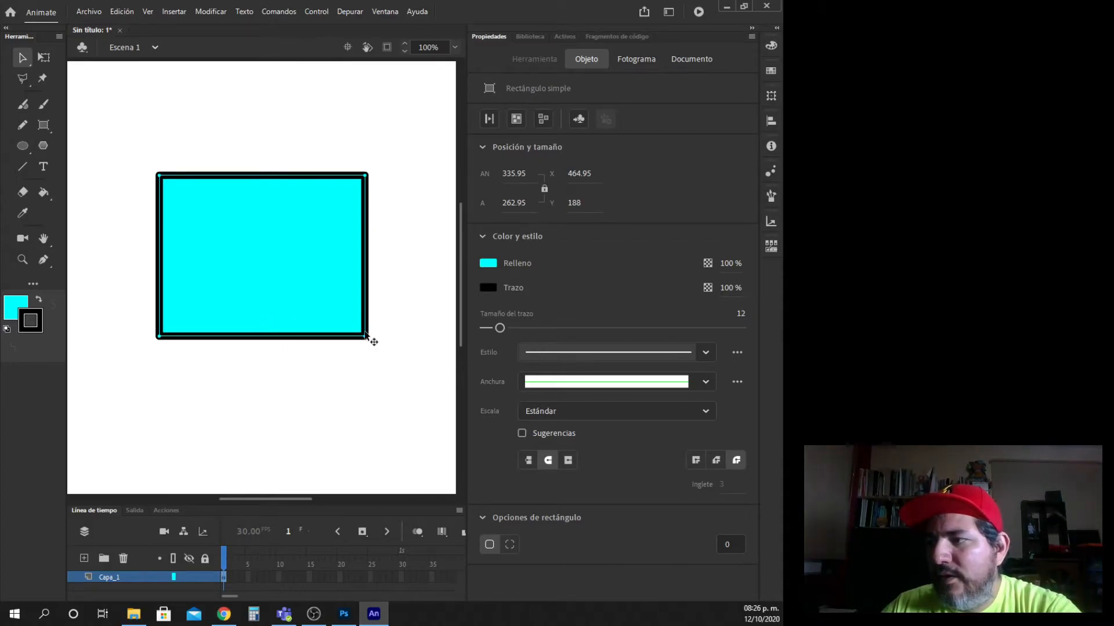
left_click_drag(366, 339, 331, 319)
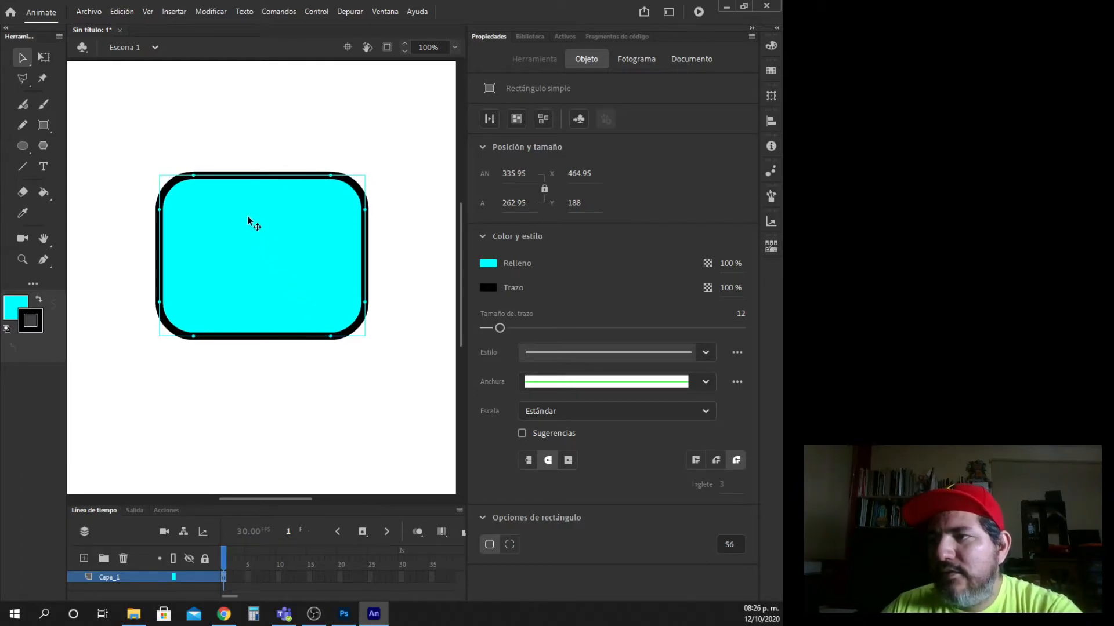
Step: Give the primitive rectangle individual corner radii: 50 for the top-left corner and 0 for the other three
left_click(510, 542)
left_click(698, 545)
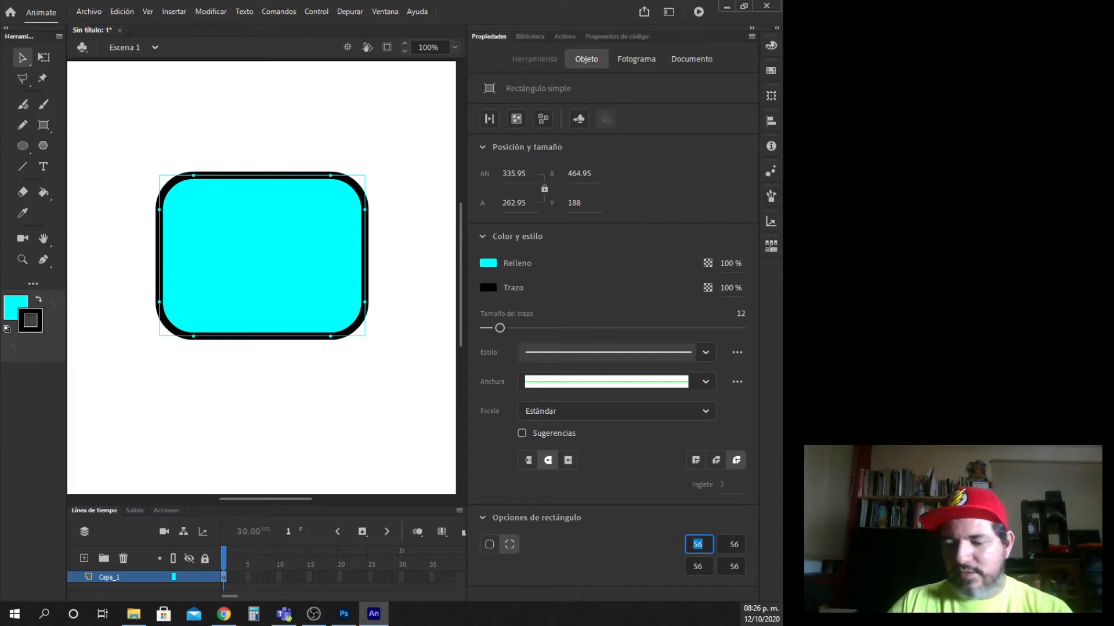
type("50")
key("Tab")
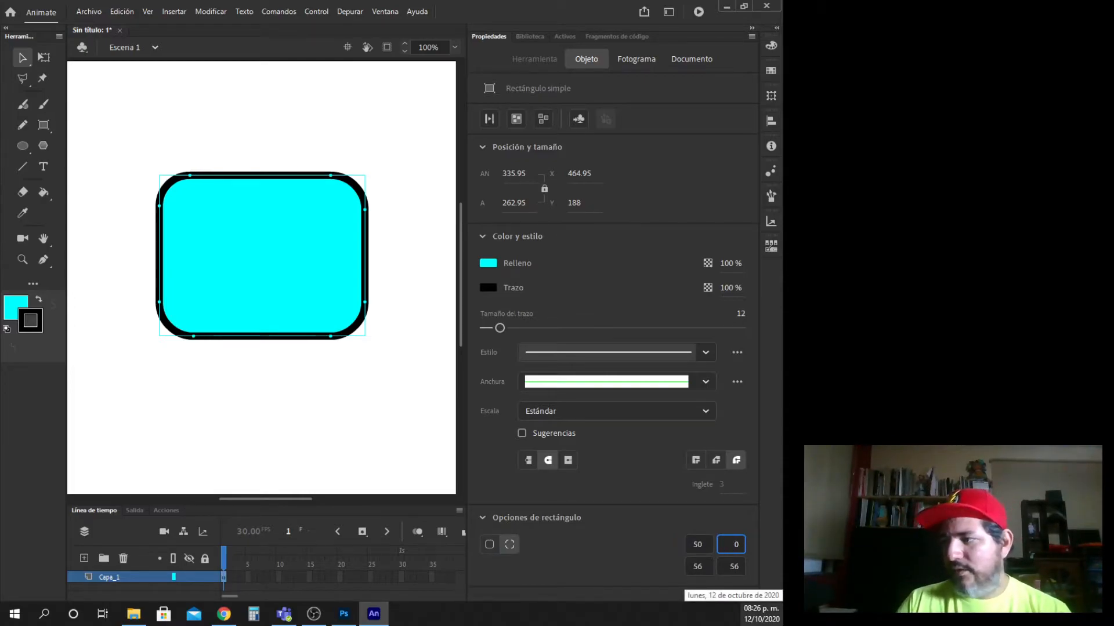
type("0")
key("Tab")
type("0")
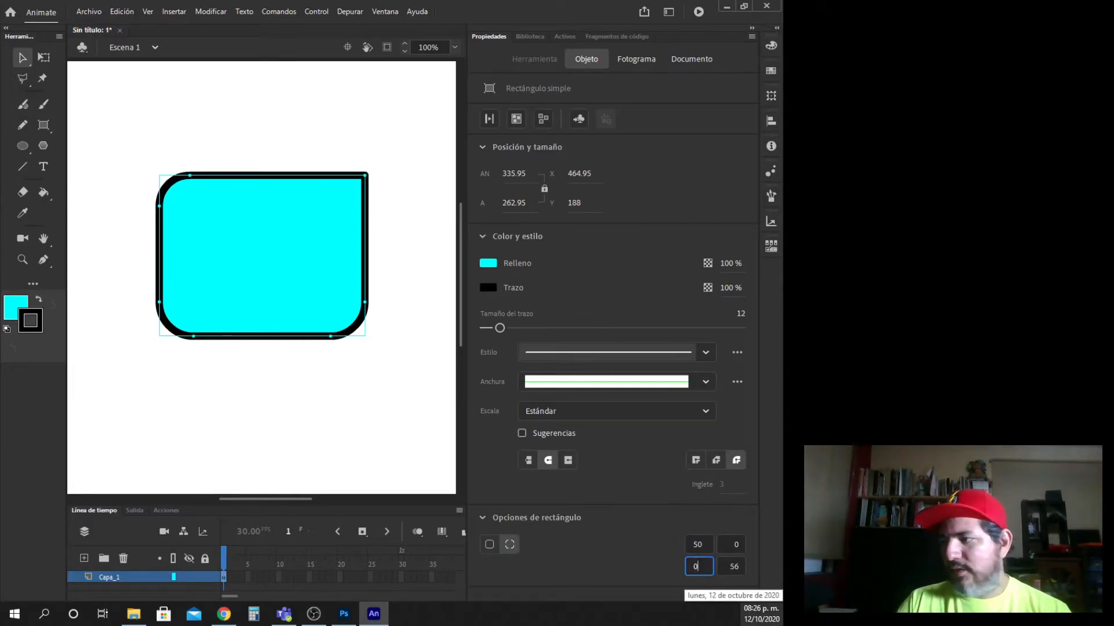
key("Tab")
type("0")
key("Tab")
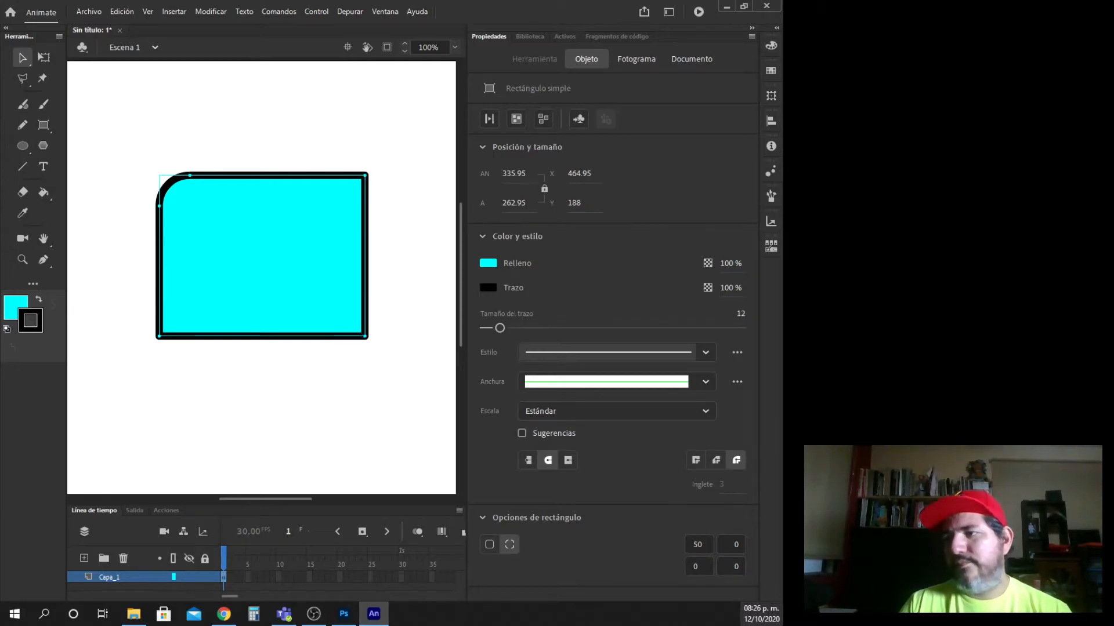
Step: Try to open the primitive rectangle for editing and cancel its conversion to a drawing object
left_click(299, 402)
left_click(291, 294)
double_click(291, 294)
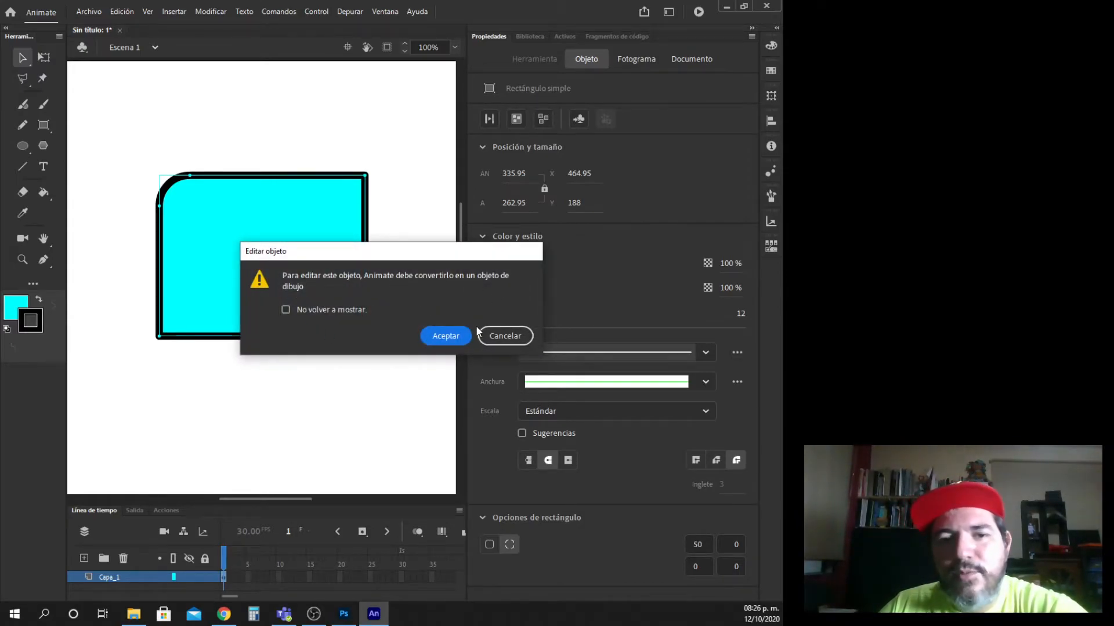
left_click(504, 337)
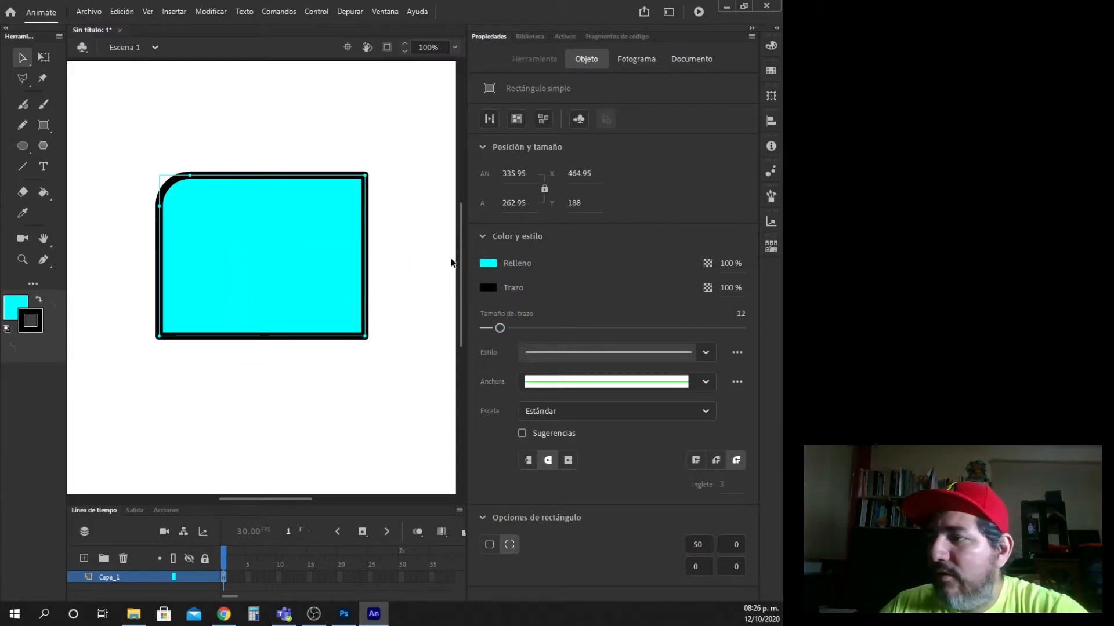
Step: Recolor the primitive rectangle with a medium blue fill and an ochre-orange stroke
left_click(488, 264)
left_click(626, 329)
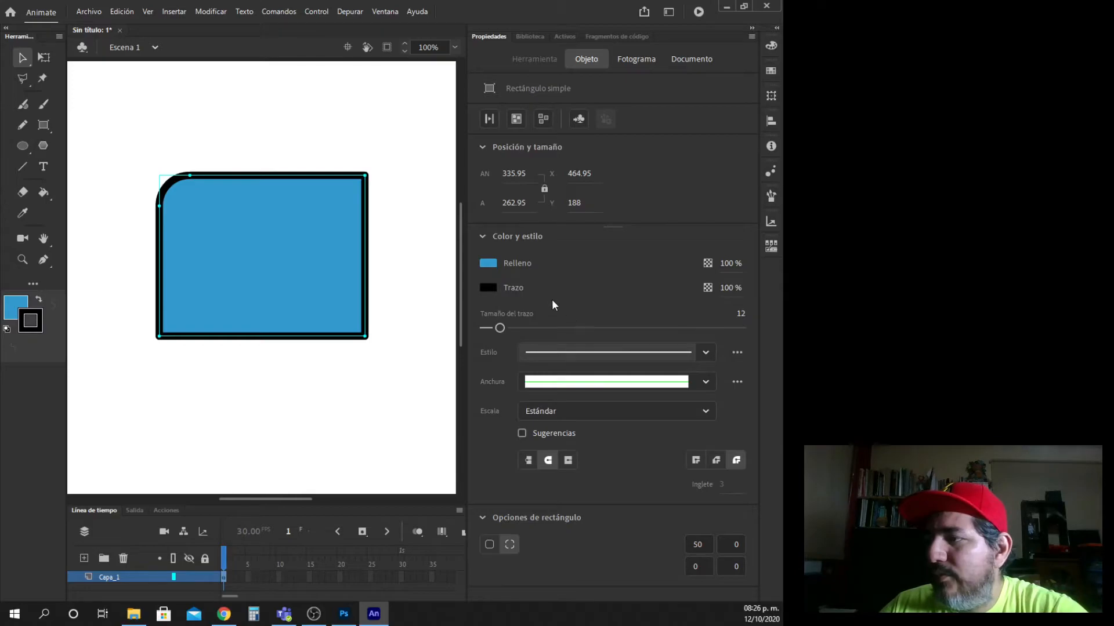
left_click(487, 289)
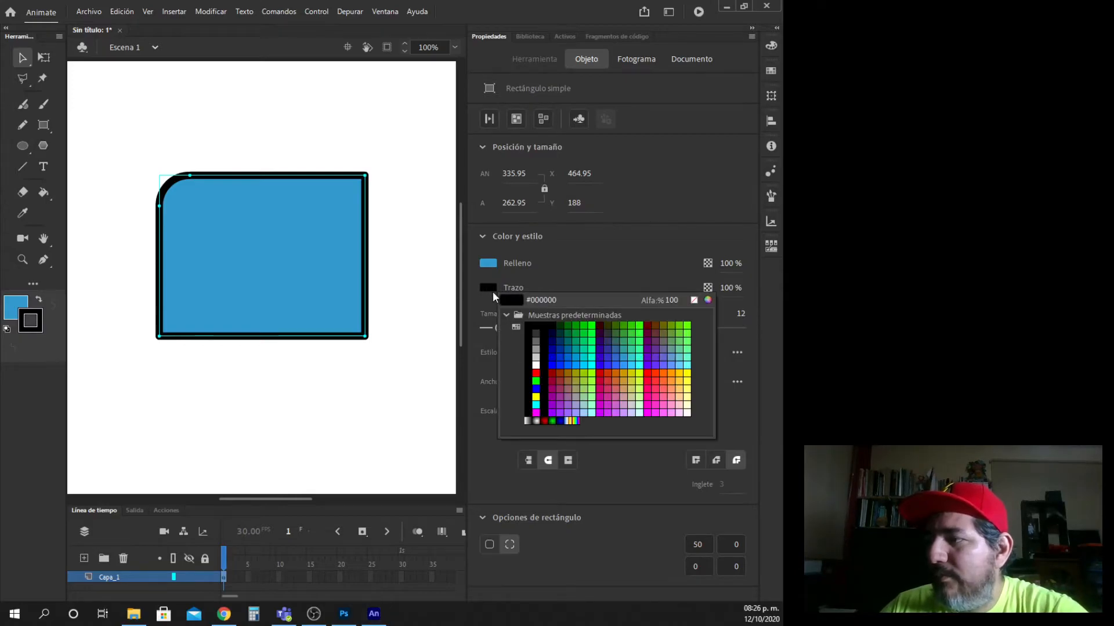
left_click(625, 380)
left_click(391, 376)
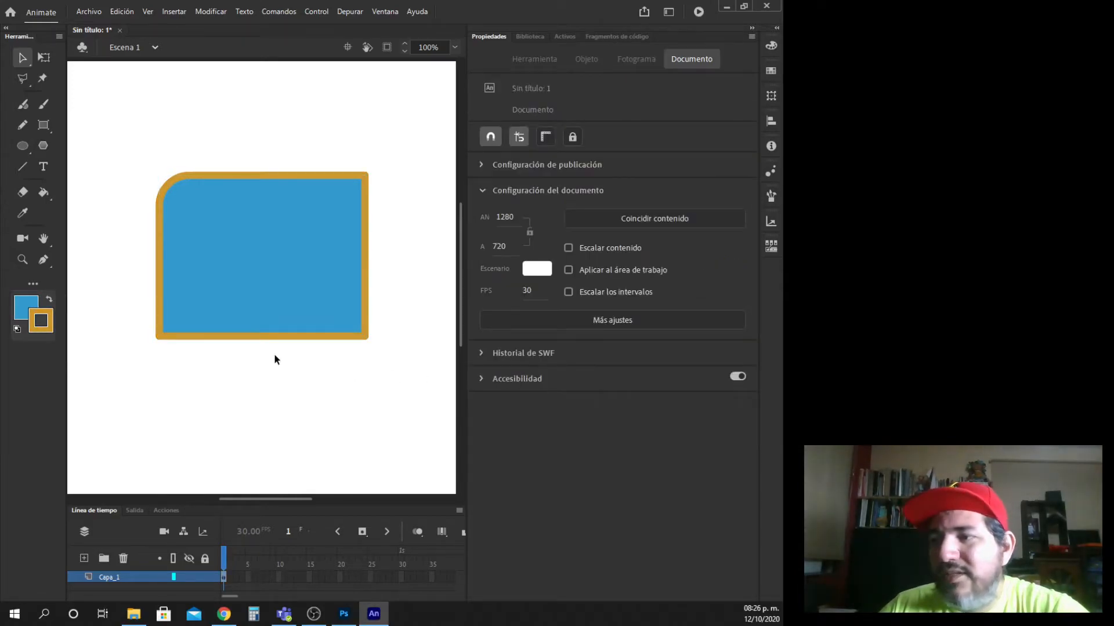
Step: Select the recolored primitive rectangle as a single object and delete it from the stage
left_click(265, 268)
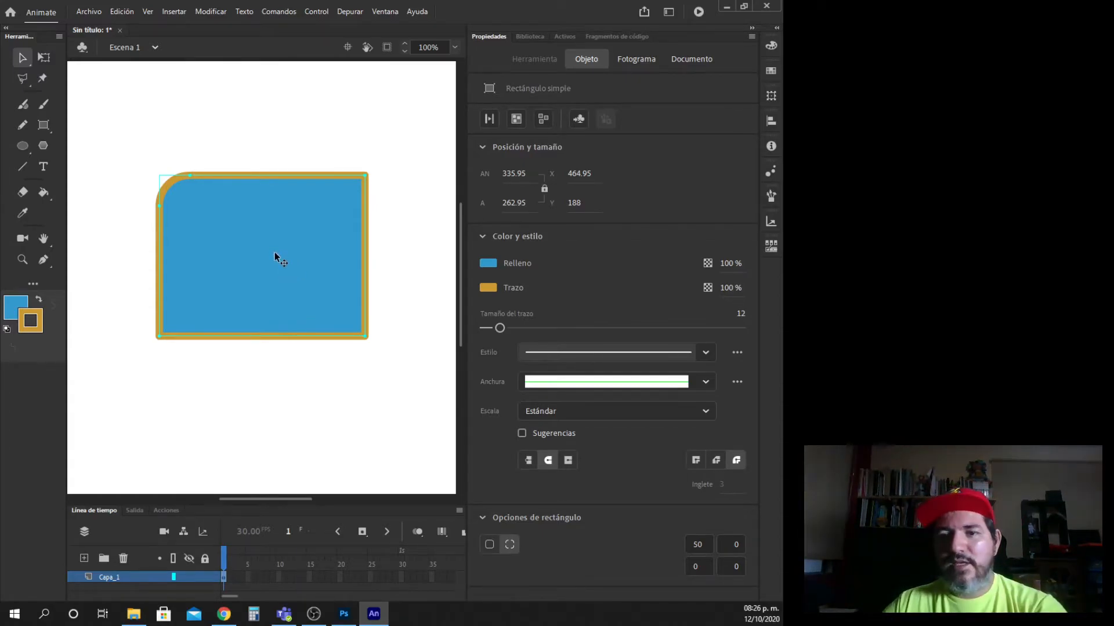
left_click(254, 406)
left_click(261, 278)
key("Delete")
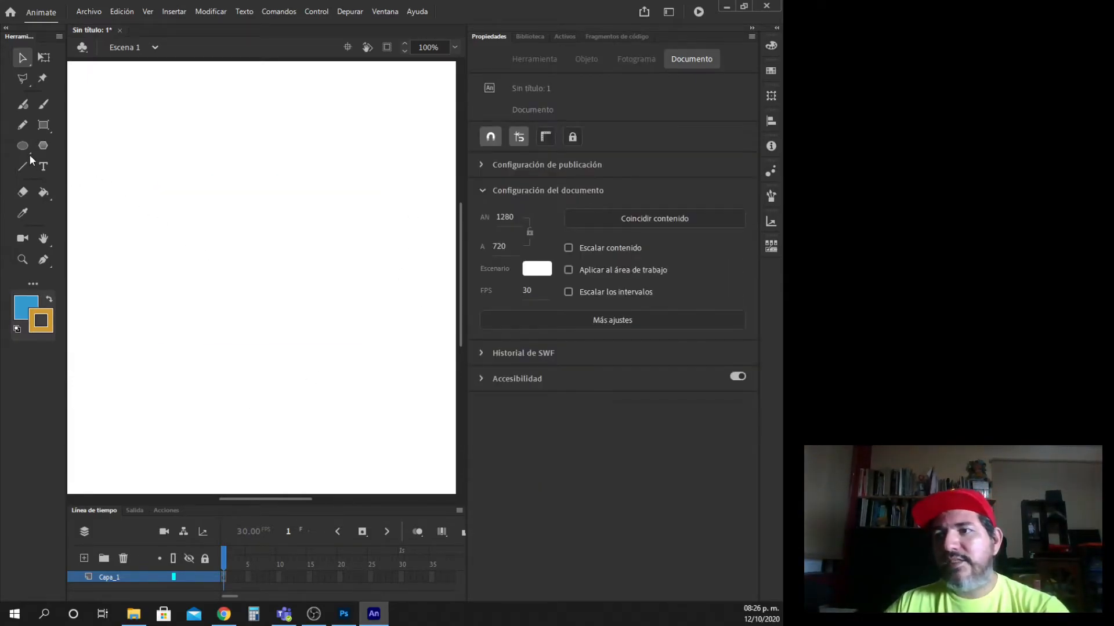
Step: Draw a large blue circle with an ochre-orange outline on the stage using the Oval tool
left_click(23, 146)
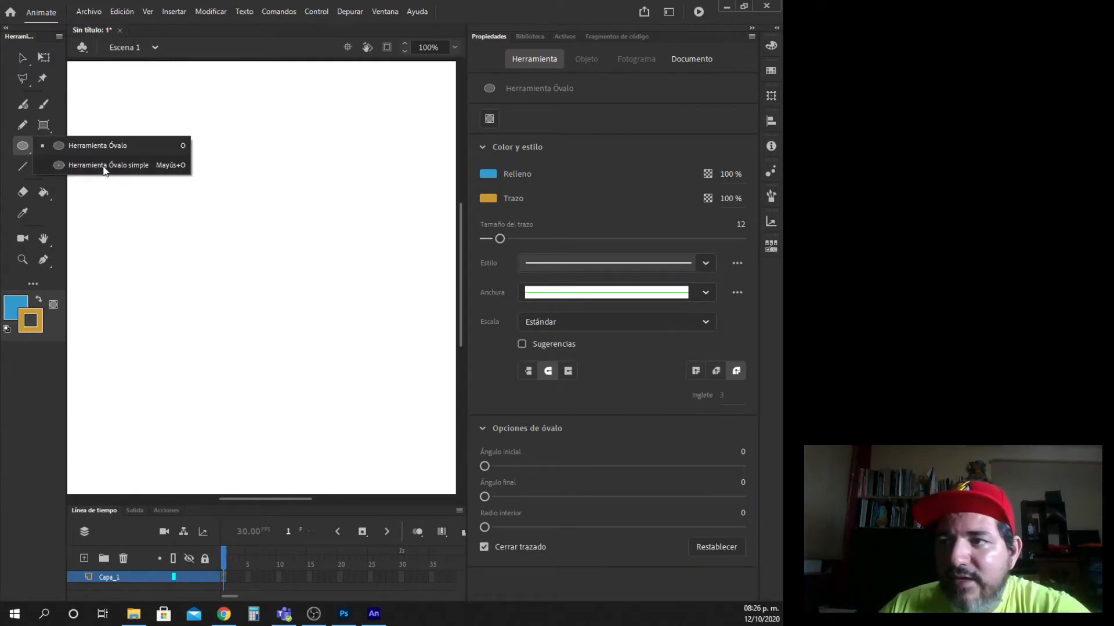
left_click(24, 145)
mouse_move(166, 133)
left_mouse_down()
mouse_move(279, 226)
mouse_move(311, 315)
mouse_move(356, 261)
mouse_move(288, 323)
mouse_move(220, 237)
left_mouse_up()
mouse_move(329, 228)
left_mouse_down()
mouse_move(298, 259)
mouse_move(306, 308)
mouse_move(283, 303)
mouse_move(305, 325)
left_mouse_up()
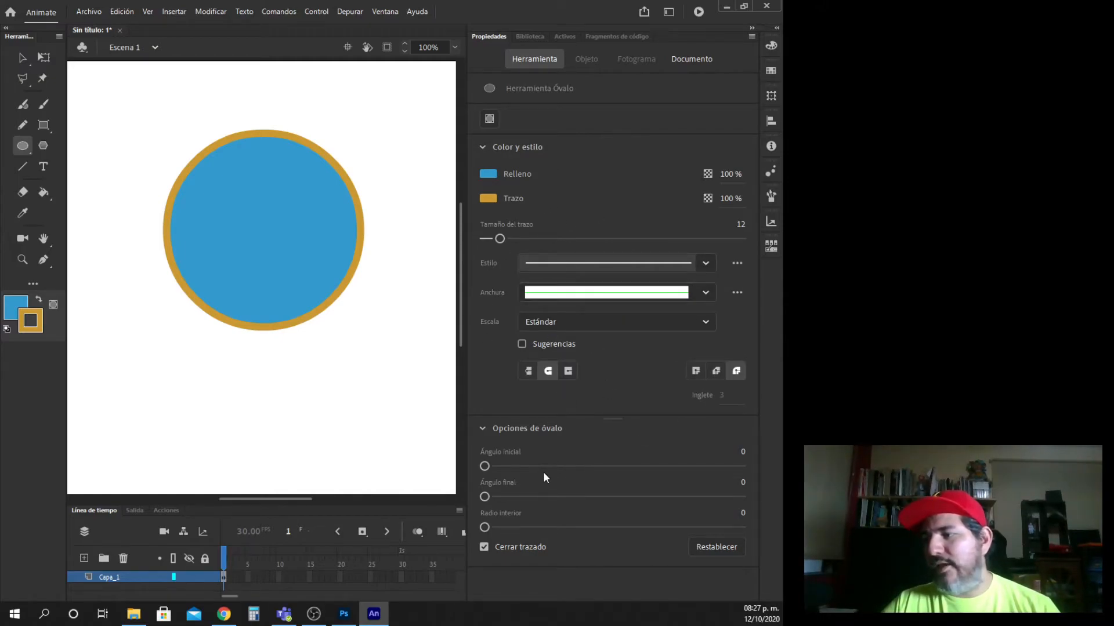
Step: Try drawing a small partial oval below the large circle with a start angle of 184, and undo it
left_click_drag(484, 465, 616, 467)
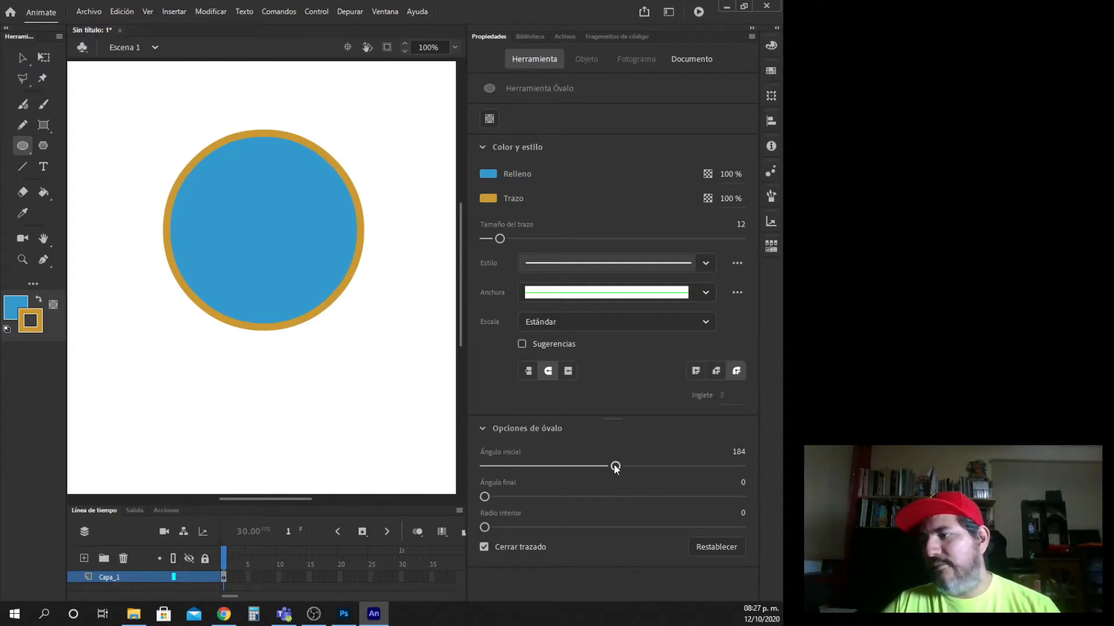
left_click_drag(308, 354, 416, 461)
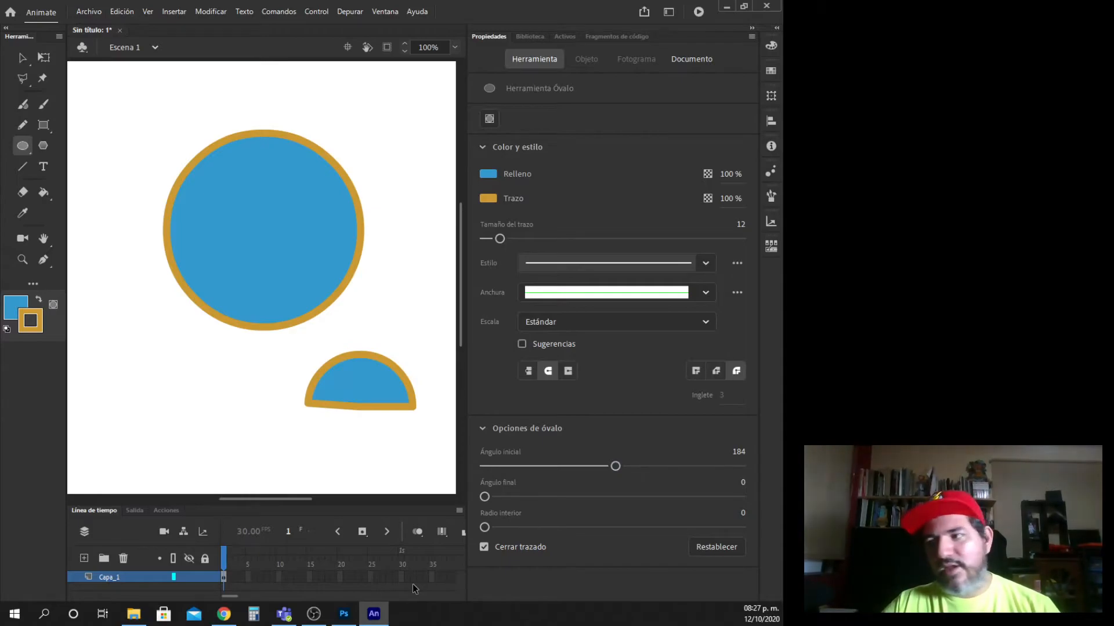
key("ctrl+z")
Step: Select the large blue circle together with its ochre outline and delete it from the stage
key("v")
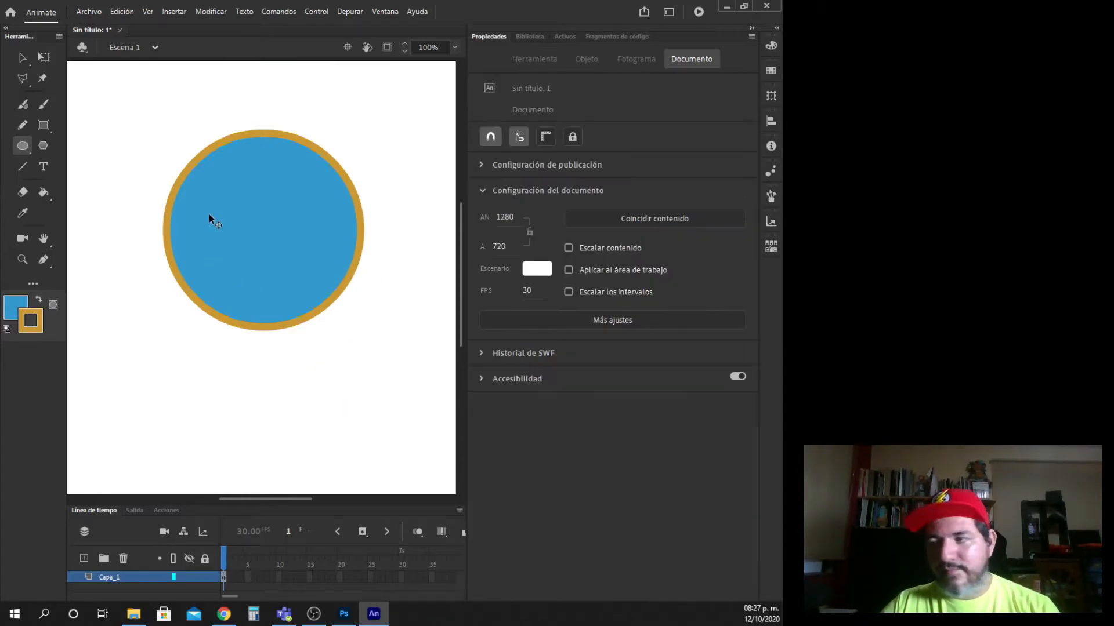
double_click(266, 224)
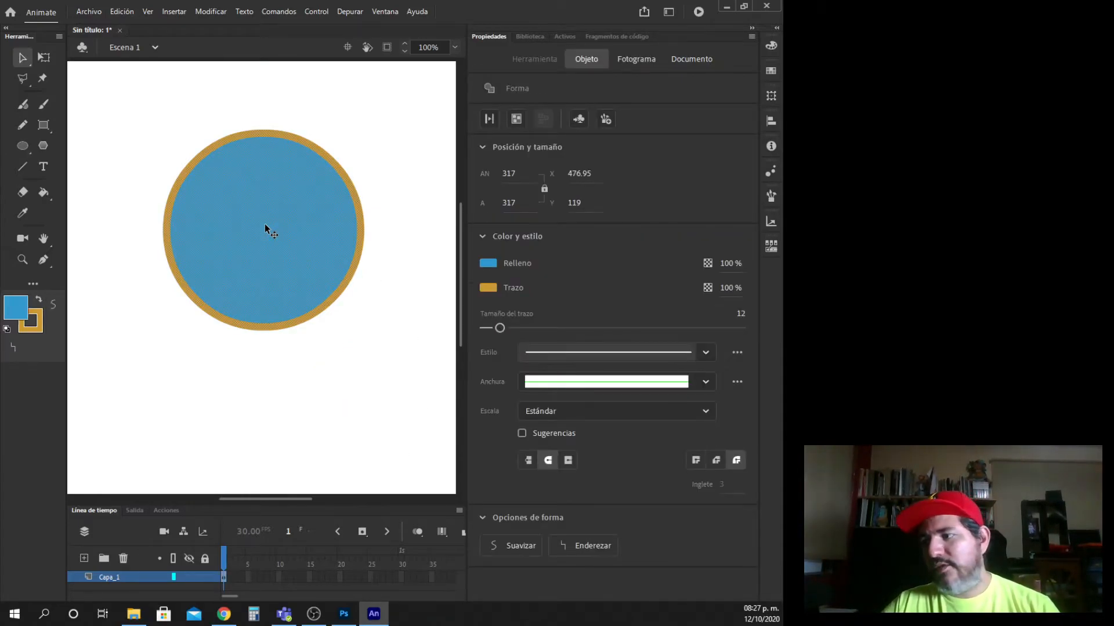
key("Delete")
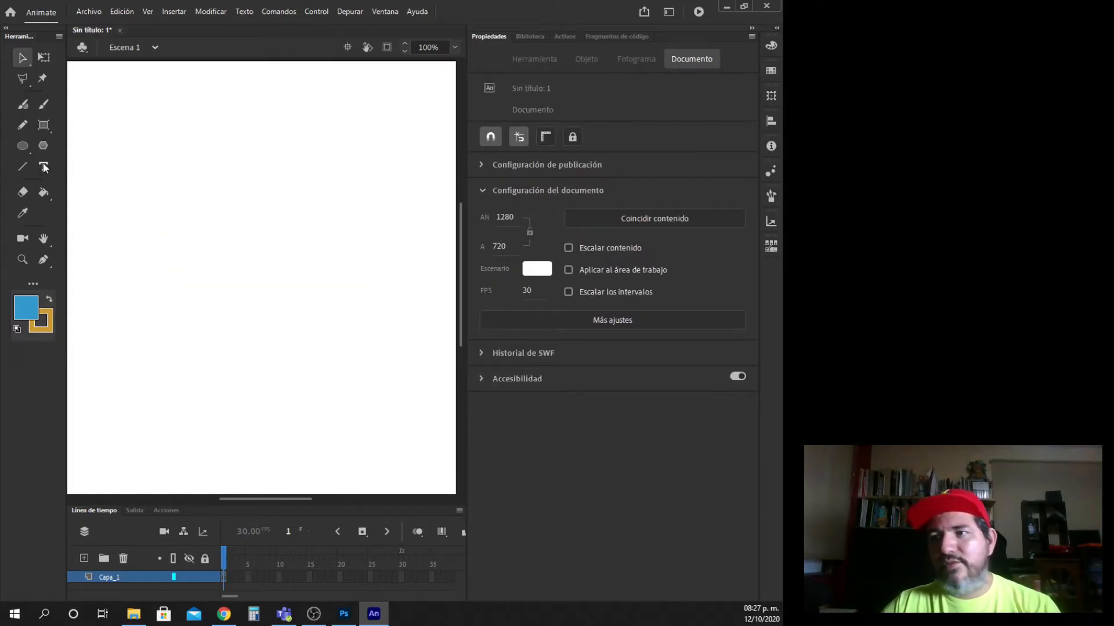
Step: Draw a blue circle about 263 px wide with an ochre outline using the Oval Primitive tool
left_click(29, 144)
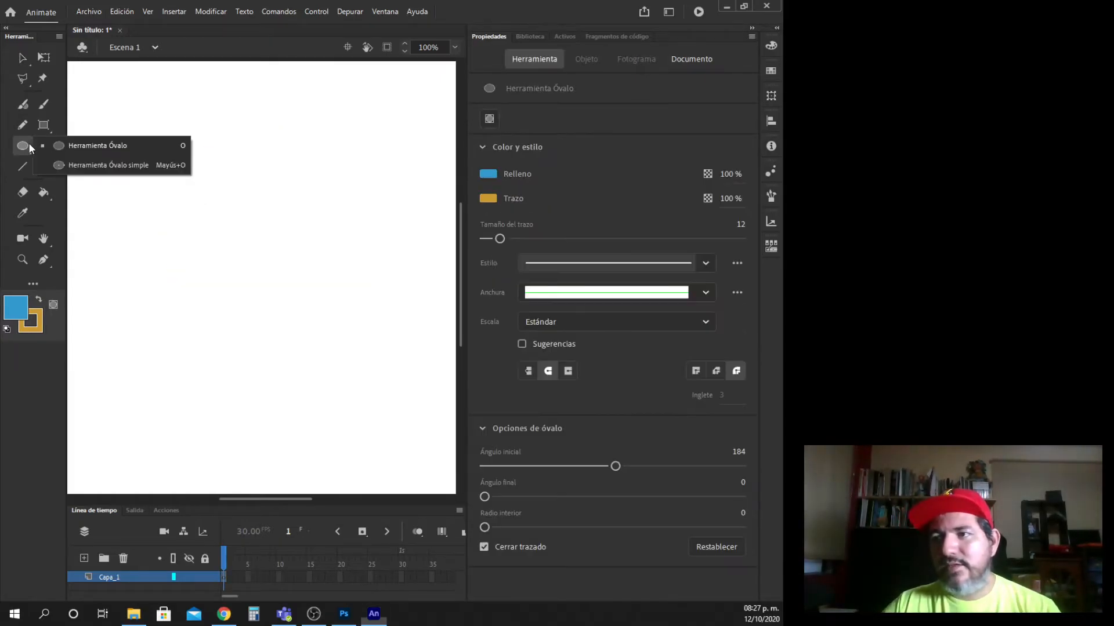
left_click(116, 166)
left_click_drag(191, 205, 347, 371)
Step: Try out the primitive circle's start and end angles, return both to 0, and set its inner radius to 67
left_click_drag(484, 555, 399, 520)
scroll(593, 520, "down", 2)
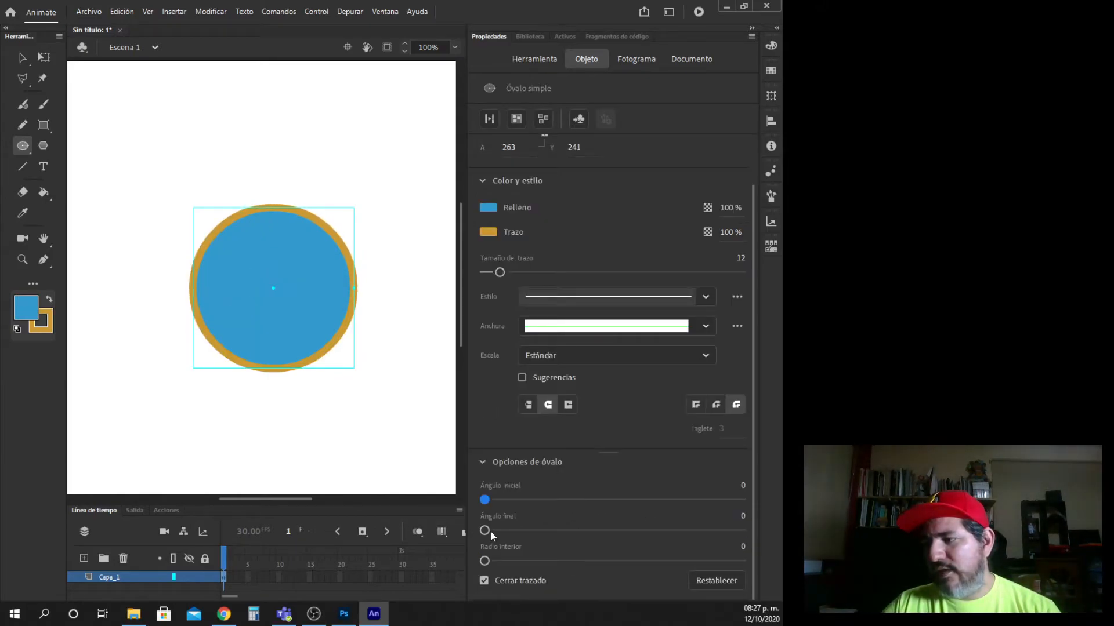
left_click_drag(502, 530, 413, 513)
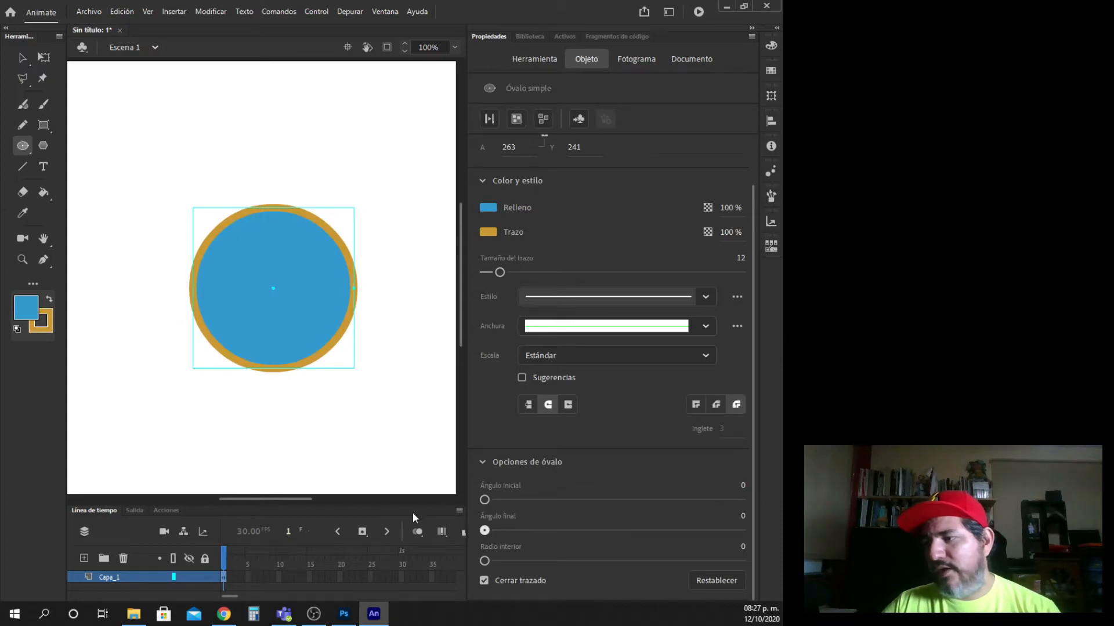
left_click_drag(496, 560, 660, 549)
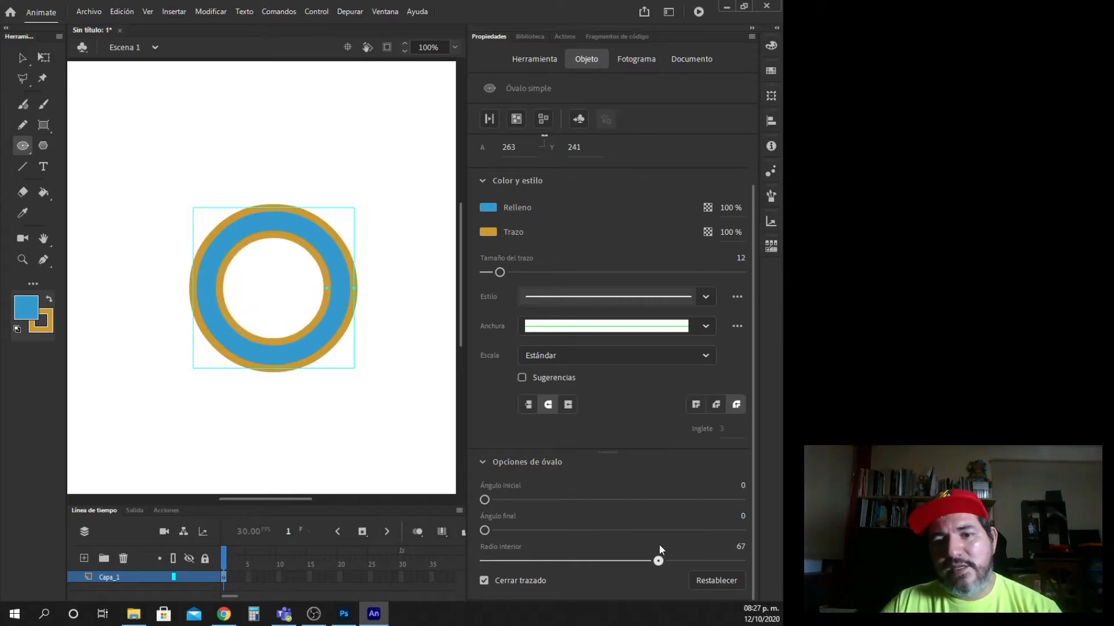
Step: Select the primitive ring as an object and delete it from the stage
key("v")
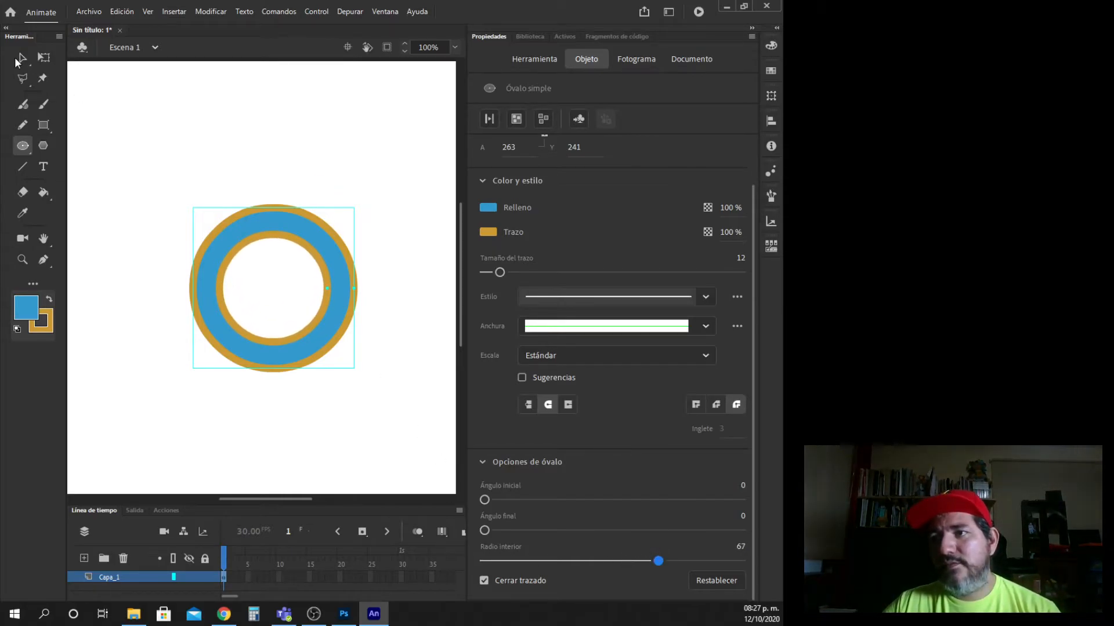
left_click(261, 187)
left_click(260, 221)
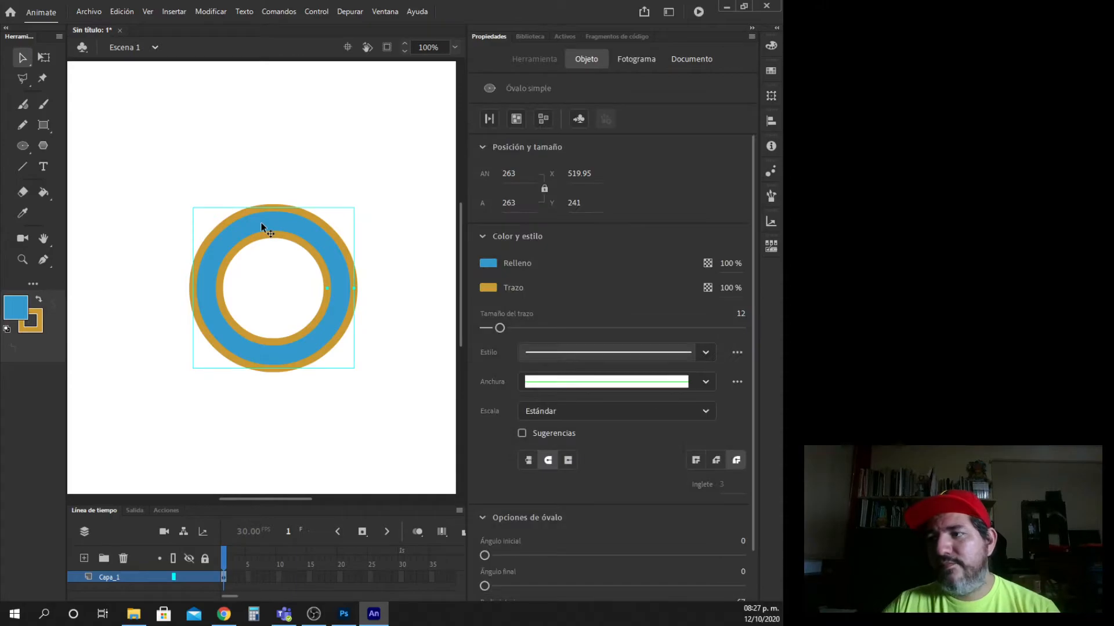
key("Delete")
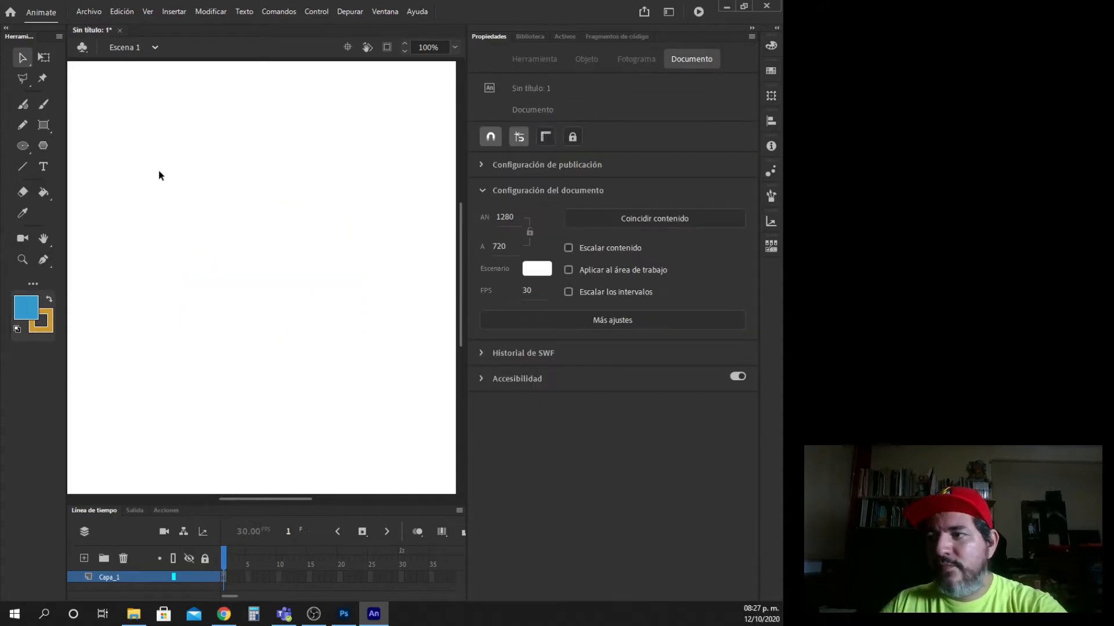
Step: Draw a blue five-pointed star about 191 px wide with an ochre outline using the PolyStar tool in Estrella style
left_click(44, 143)
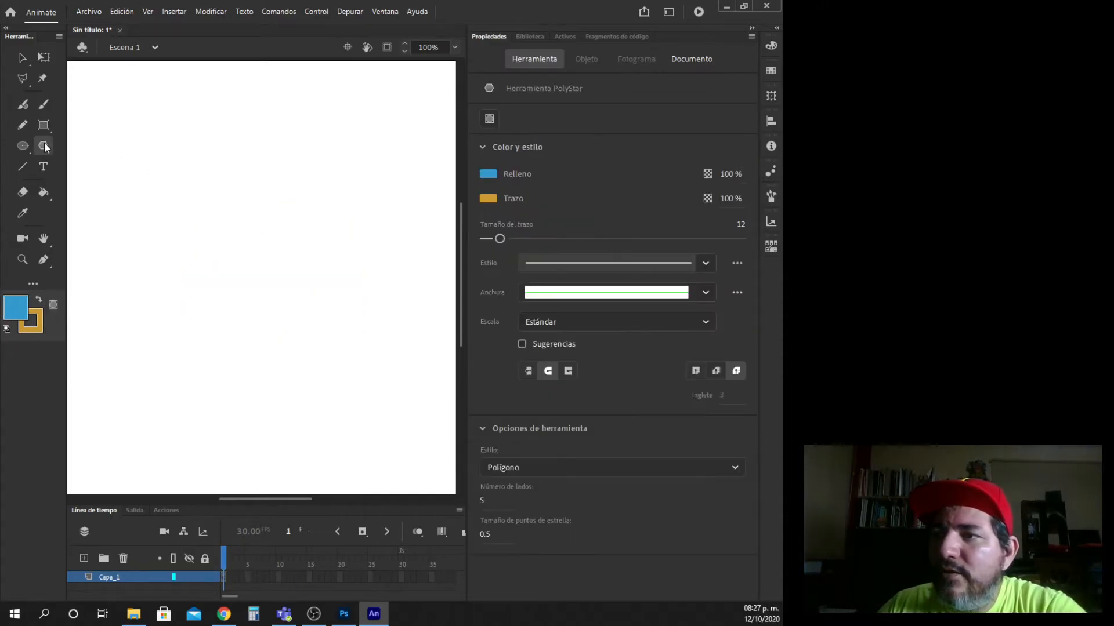
left_click(552, 468)
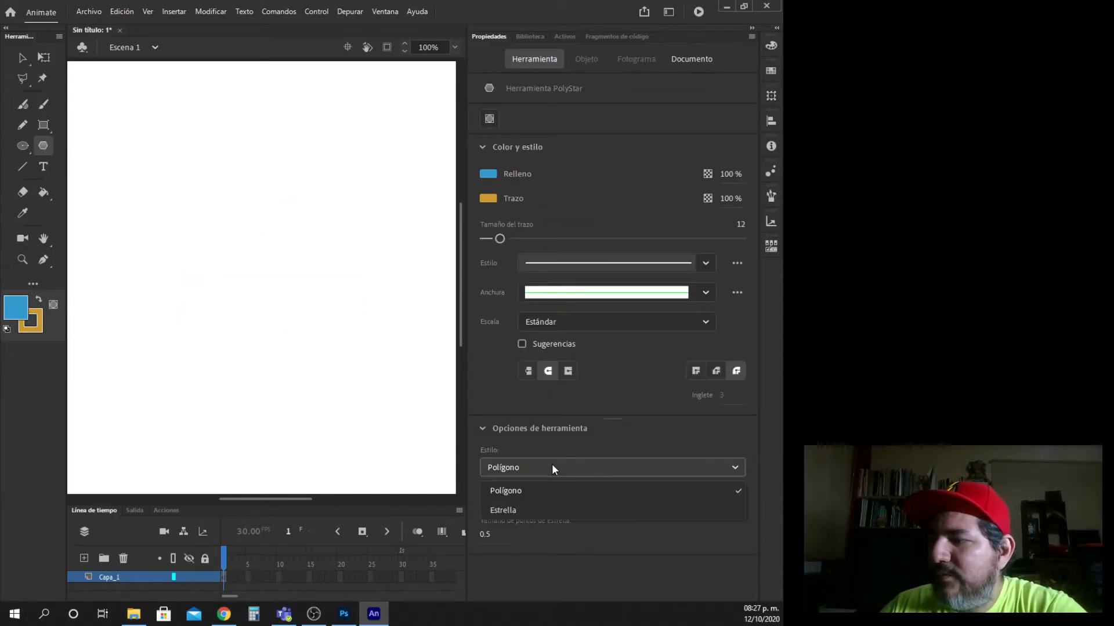
left_click(543, 509)
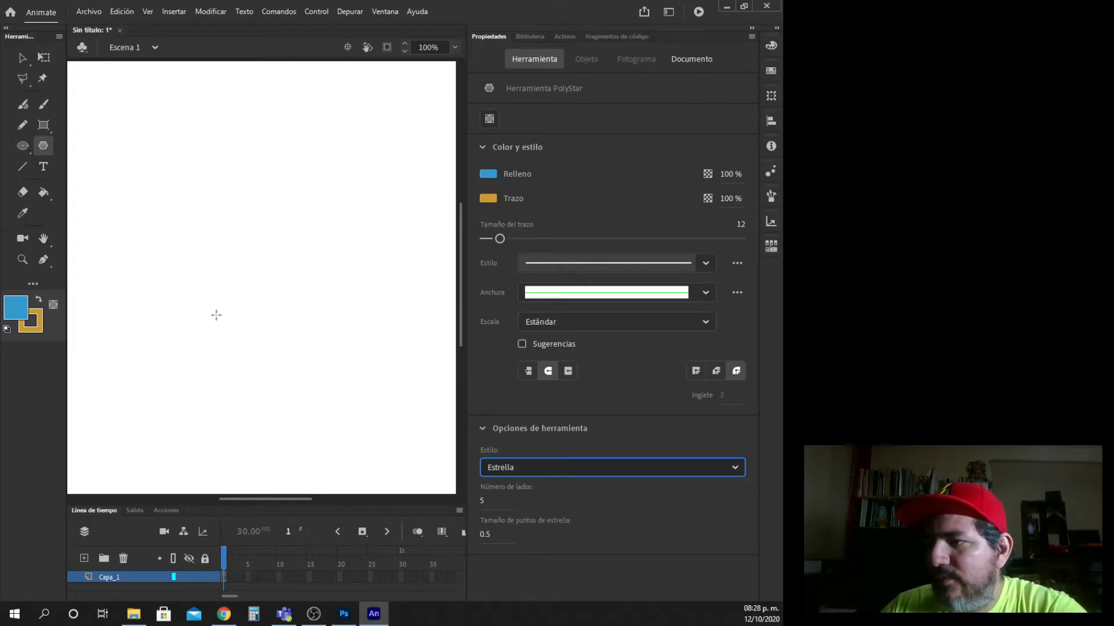
mouse_move(206, 191)
left_mouse_down()
mouse_move(261, 262)
mouse_move(294, 218)
mouse_move(246, 222)
mouse_move(287, 203)
left_mouse_up()
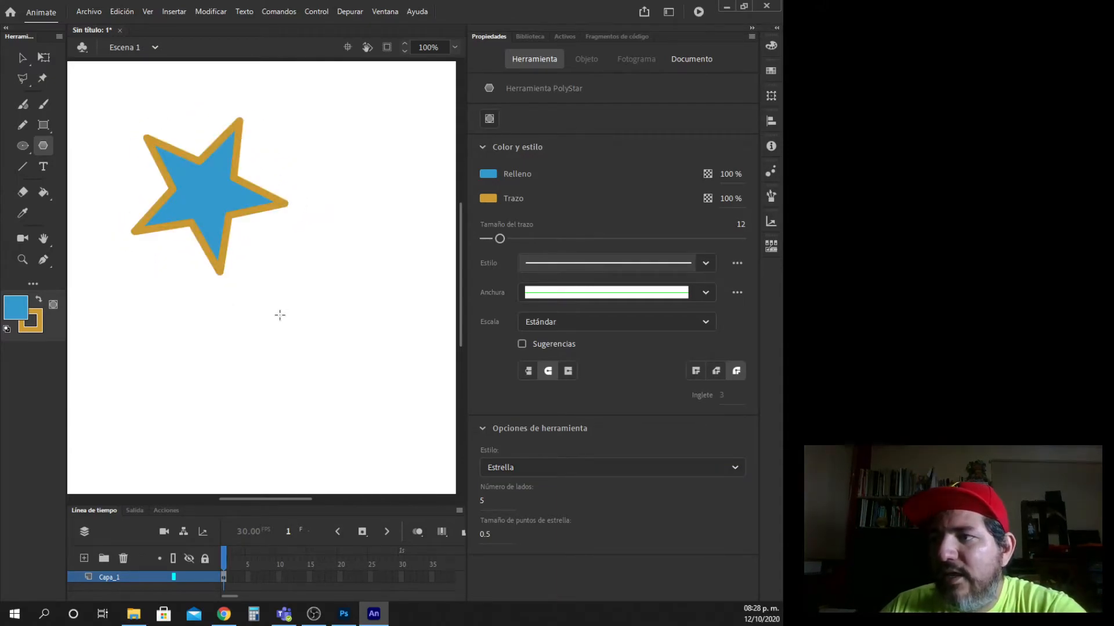
key("ctrl+z")
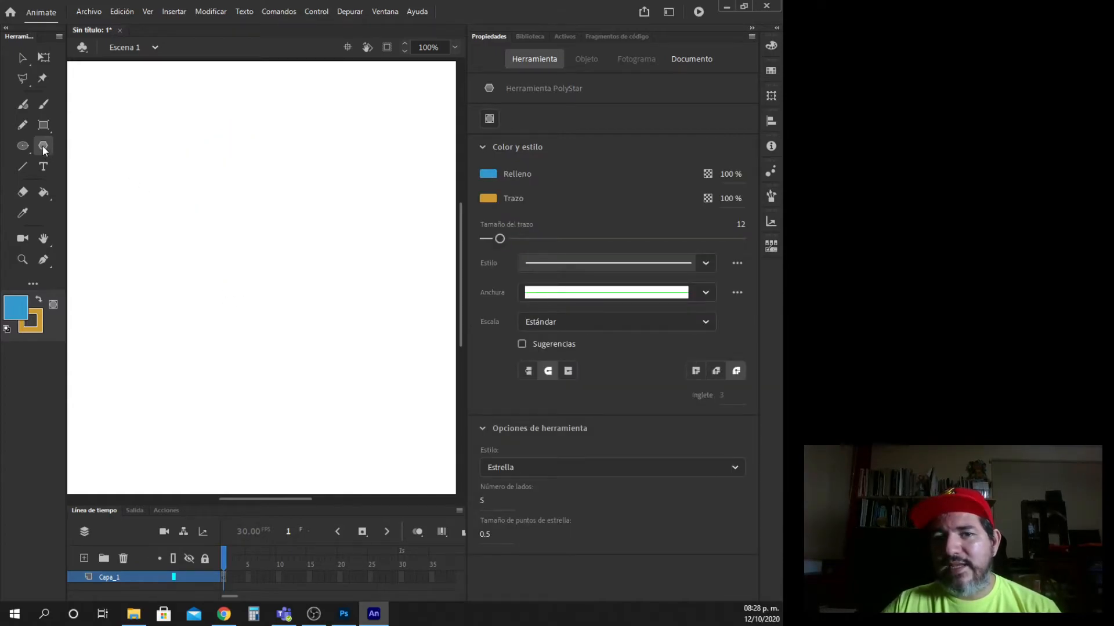
mouse_move(244, 198)
left_mouse_down()
mouse_move(271, 255)
mouse_move(293, 241)
mouse_move(285, 244)
left_mouse_up()
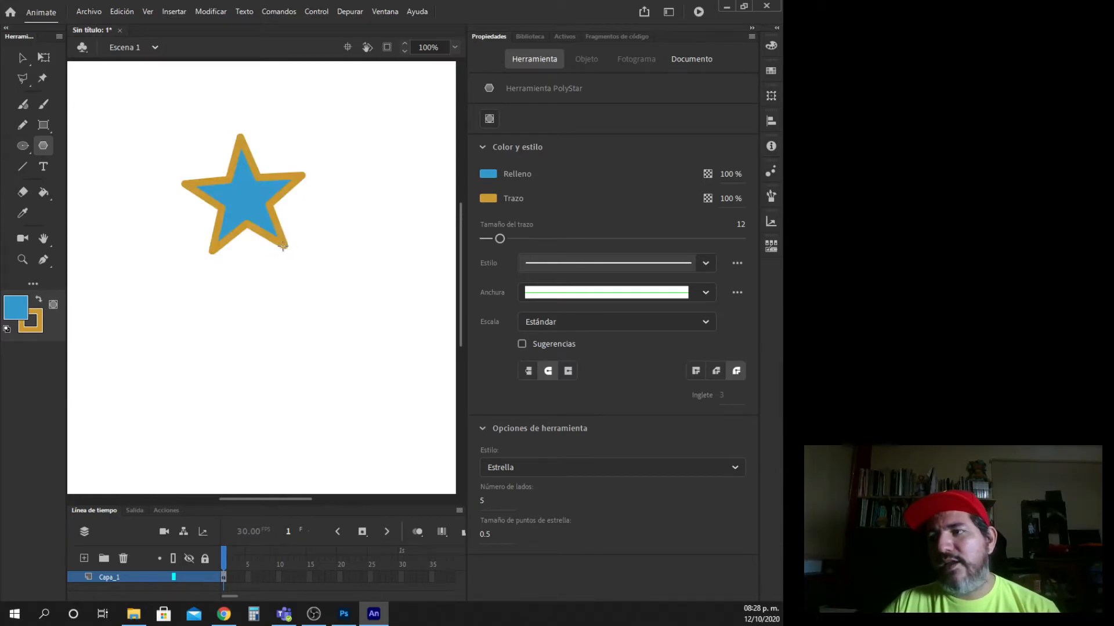
Step: Select the whole star, both fill and outline, and delete it from the stage
left_click(22, 57)
left_click(228, 195)
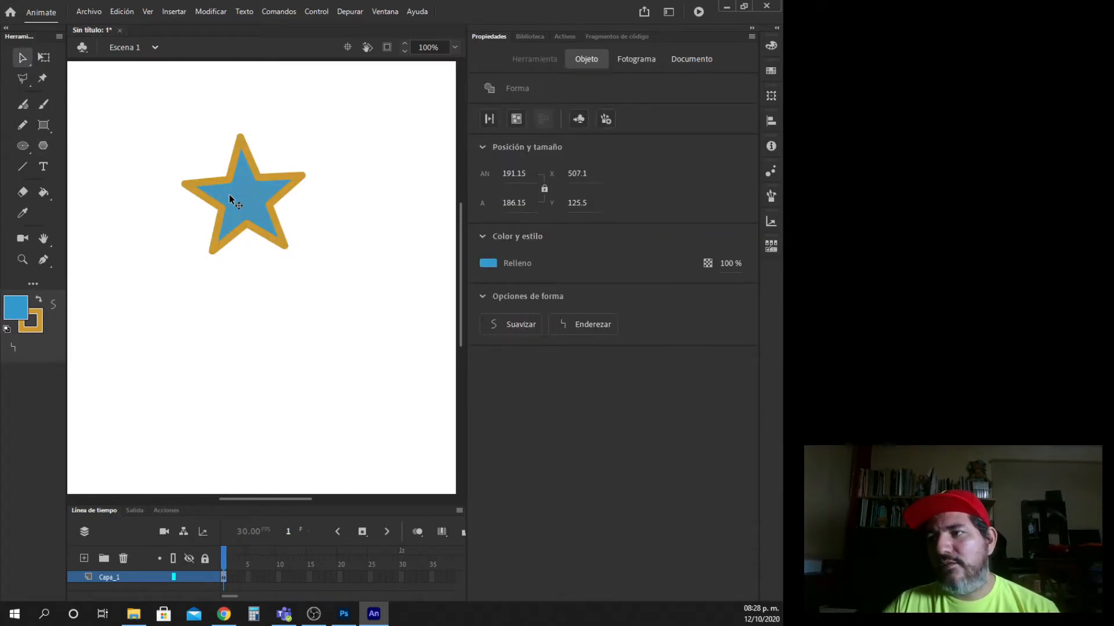
double_click(229, 194)
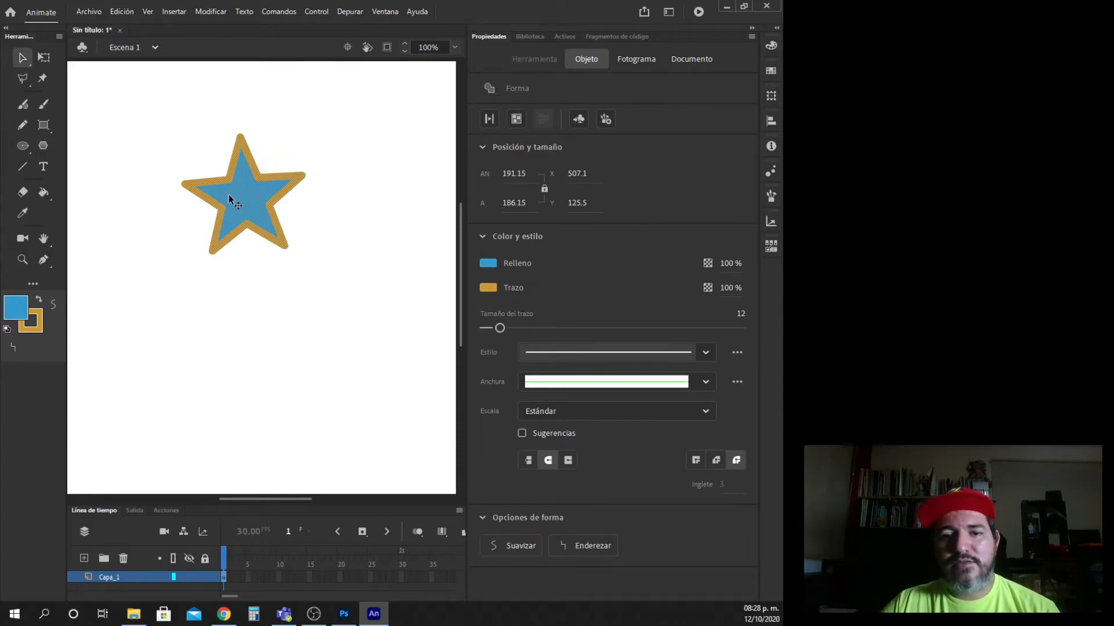
left_click_drag(159, 122, 347, 288)
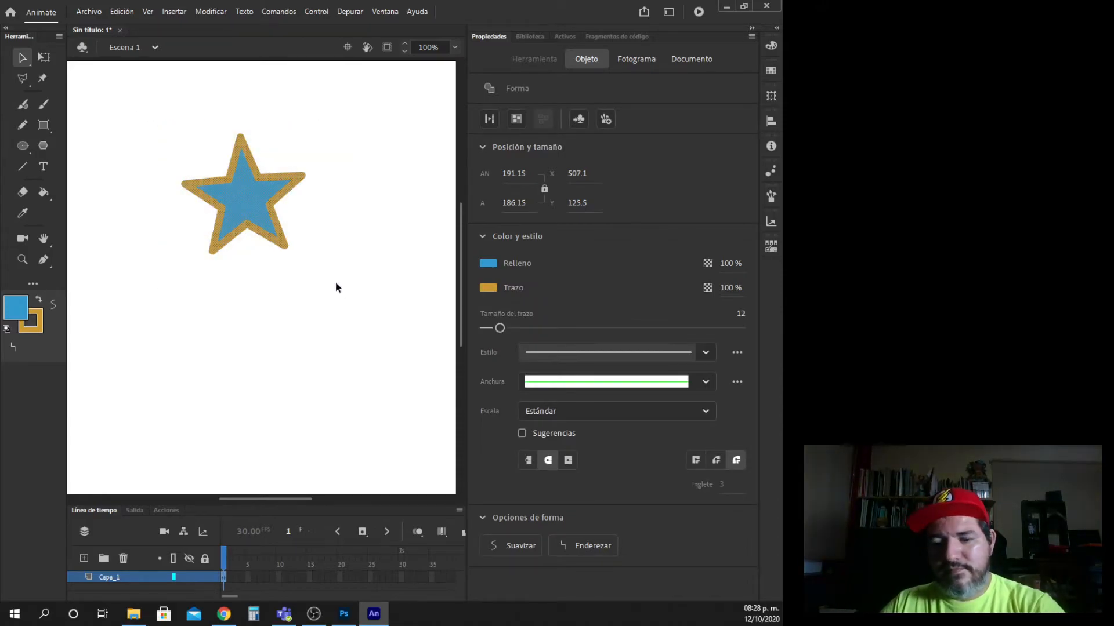
key("Delete")
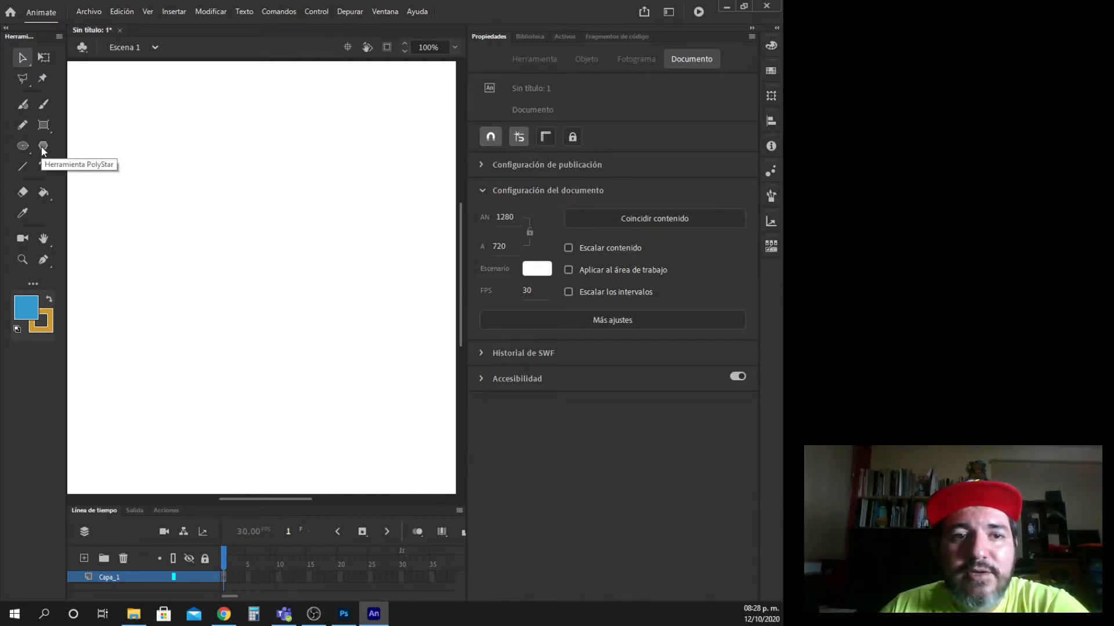
Step: Draw a slanted four-sided outline with two crossing diagonals in ochre 12-point strokes using the Line tool
left_click(23, 169)
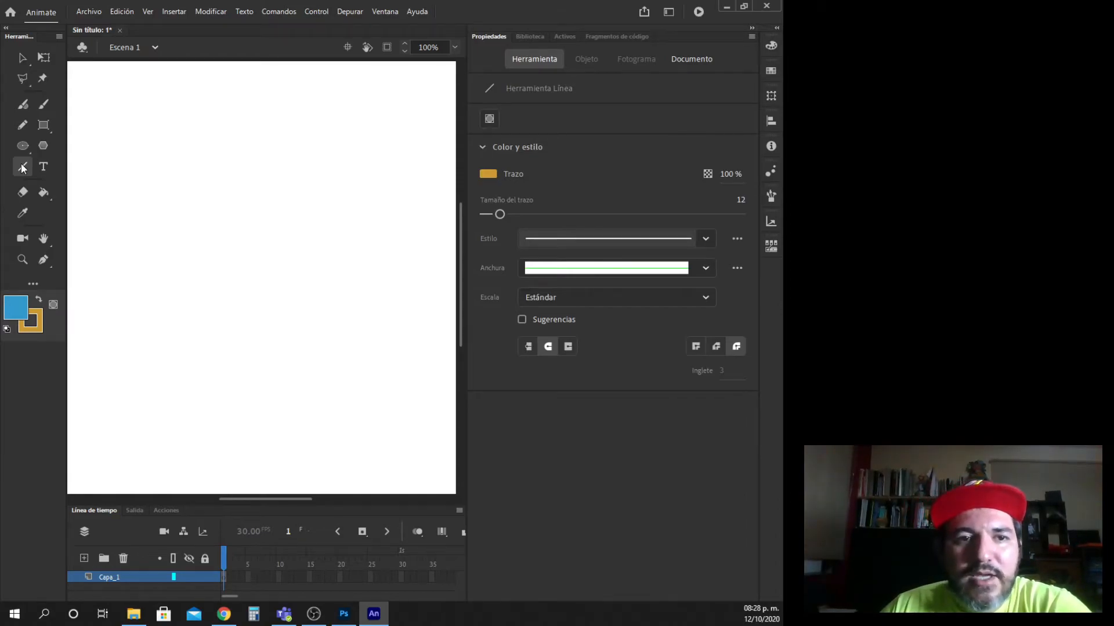
mouse_move(135, 237)
left_mouse_down()
mouse_move(184, 237)
mouse_move(360, 141)
mouse_move(369, 266)
mouse_move(137, 368)
mouse_move(135, 380)
mouse_move(135, 237)
mouse_move(369, 266)
left_mouse_up()
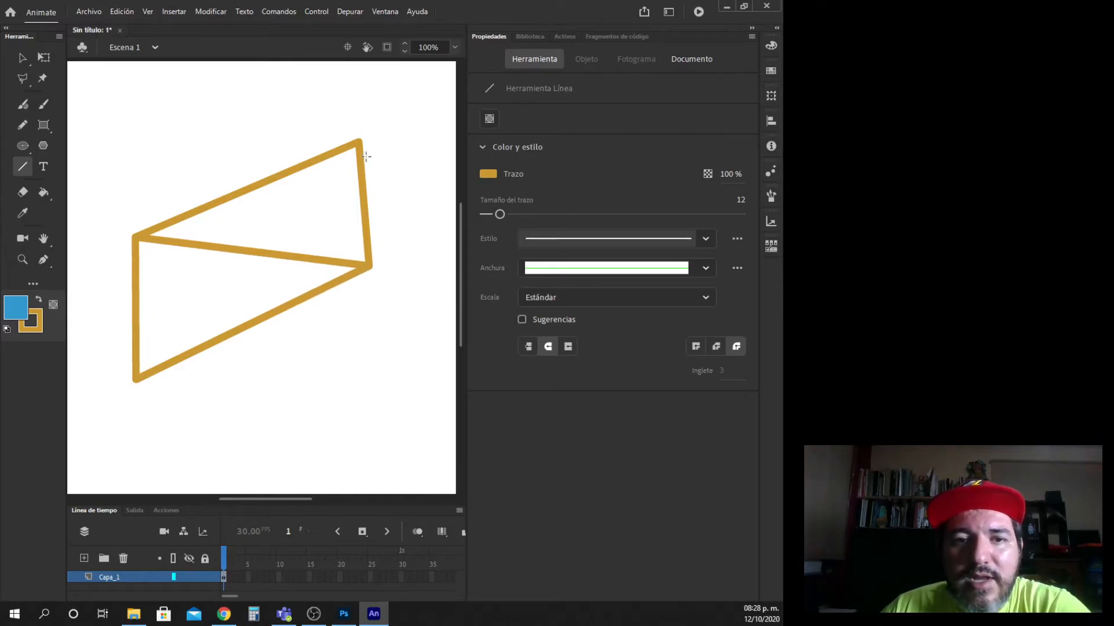
left_click_drag(358, 141, 137, 381)
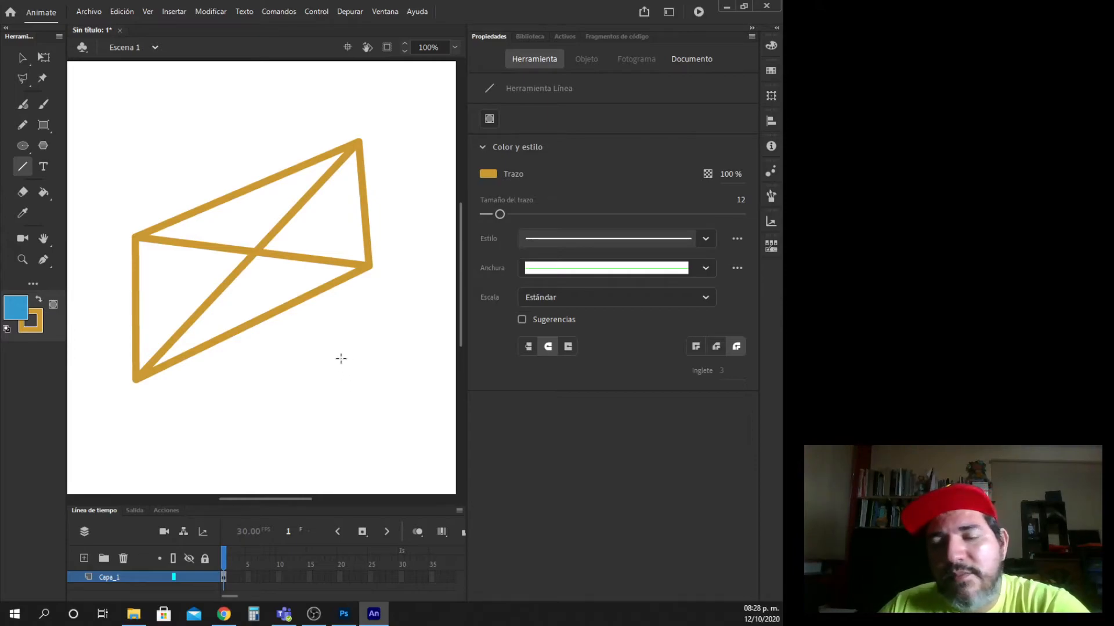
Step: Select all the lines of the crossed four-sided figure and delete them from the stage
left_click(22, 57)
left_click_drag(103, 141, 420, 382)
left_click_drag(96, 110, 405, 397)
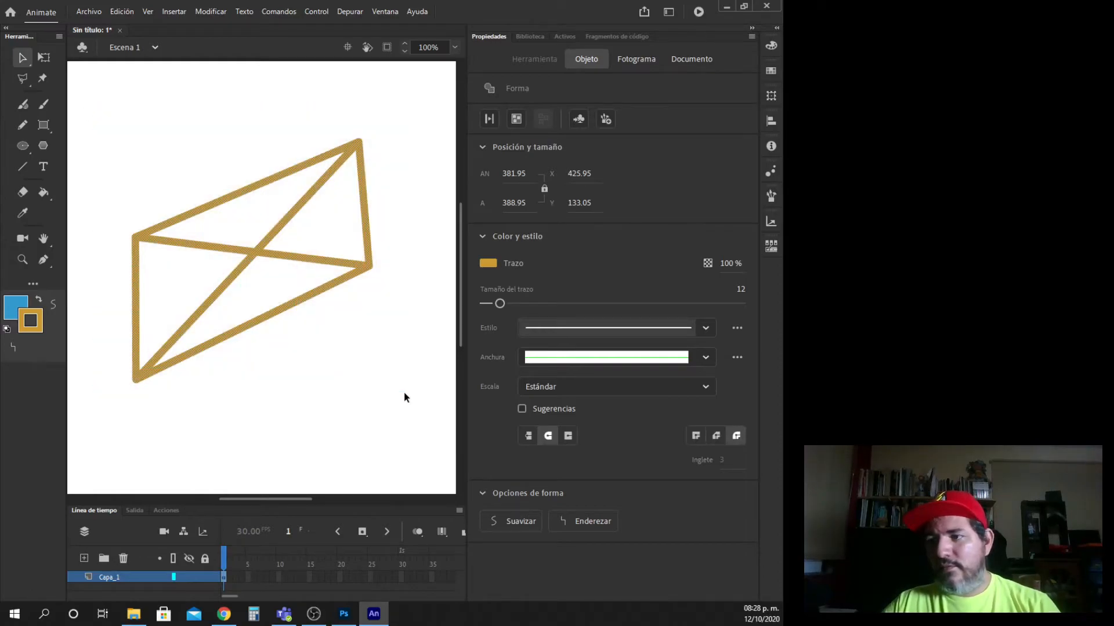
key("Delete")
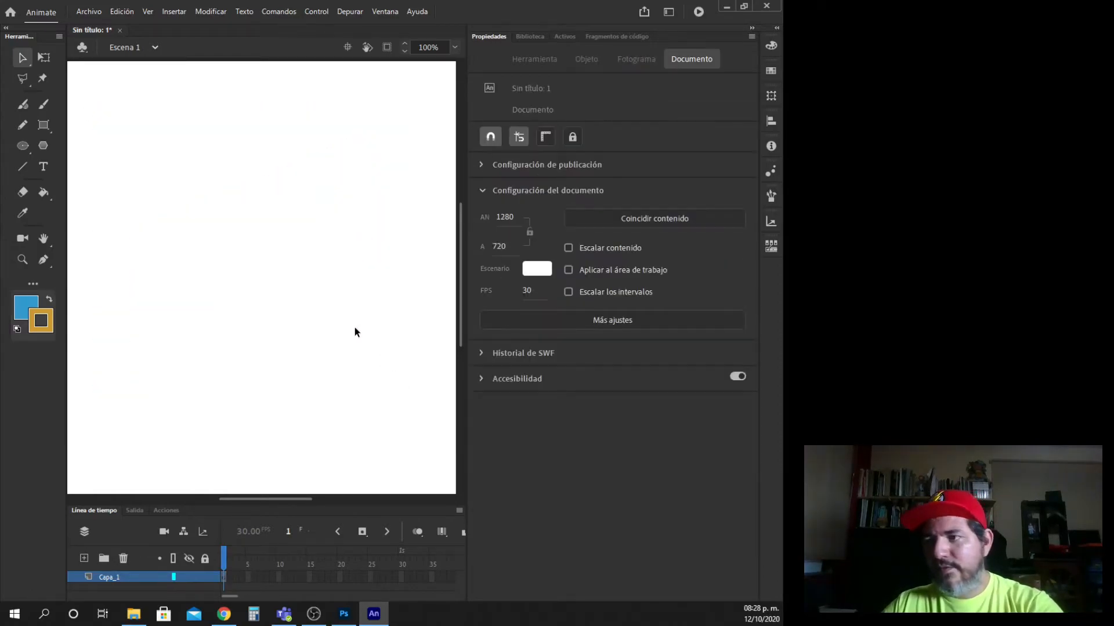
Step: Add the static text "fadu" near the top of the stage using the Text tool
left_click(44, 170)
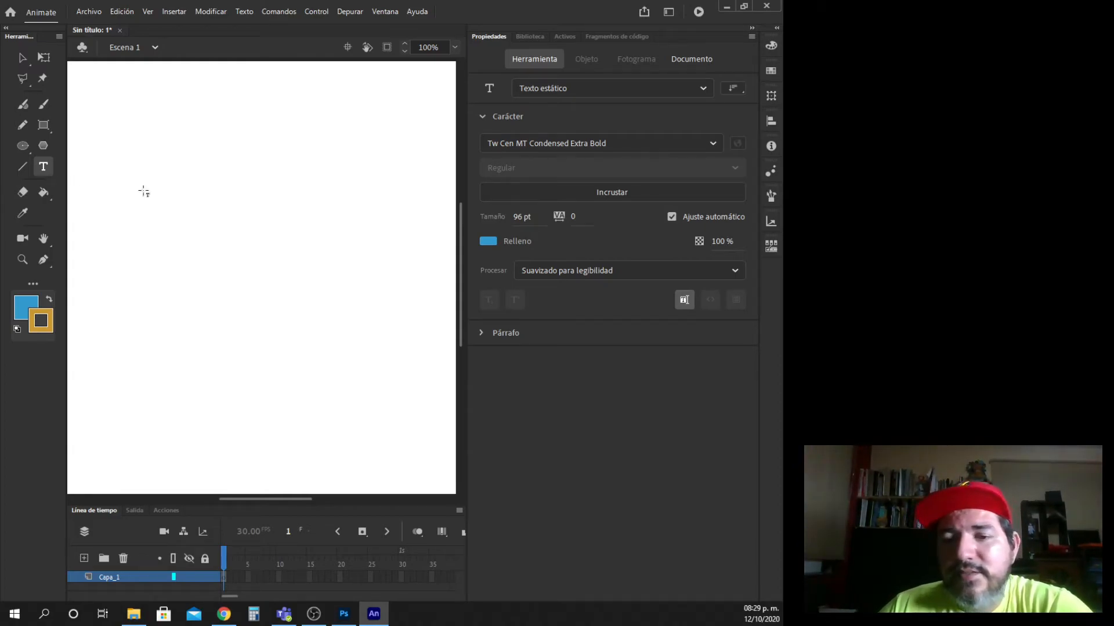
left_click(124, 140)
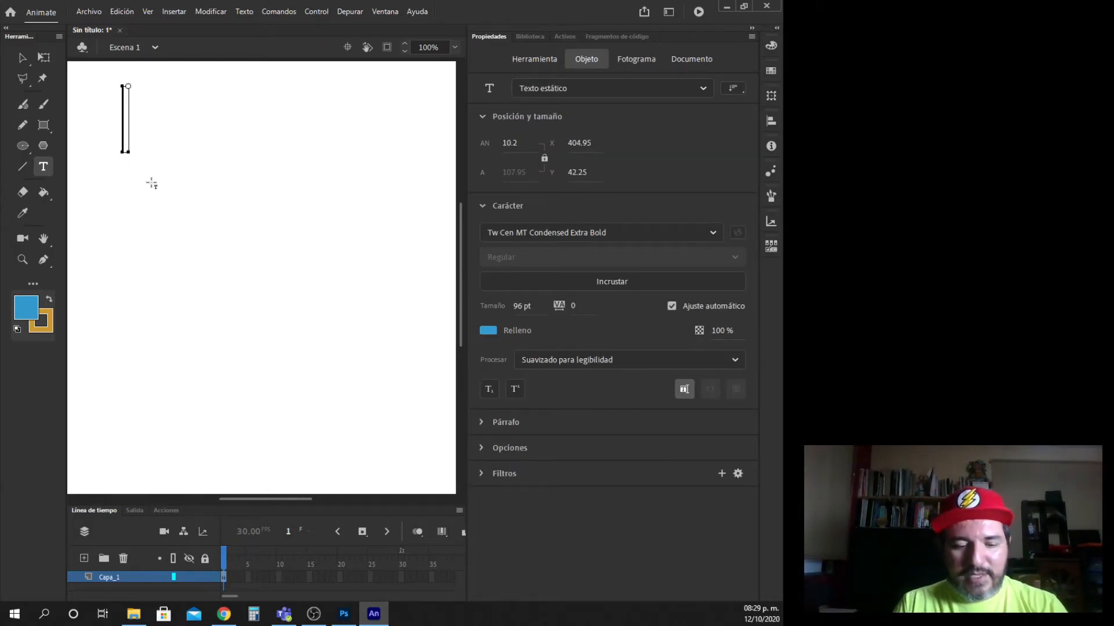
type("fadu")
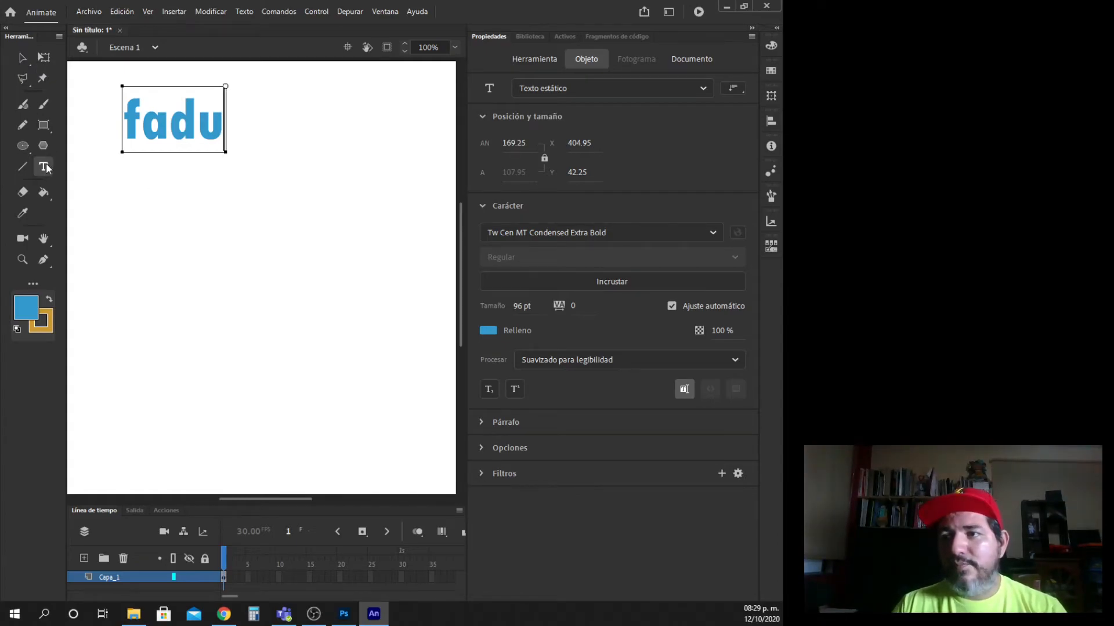
left_click(22, 57)
Step: Add a second "fadu" text in a fixed-width box about 342 px wide and move it clear below the first text
left_click(43, 167)
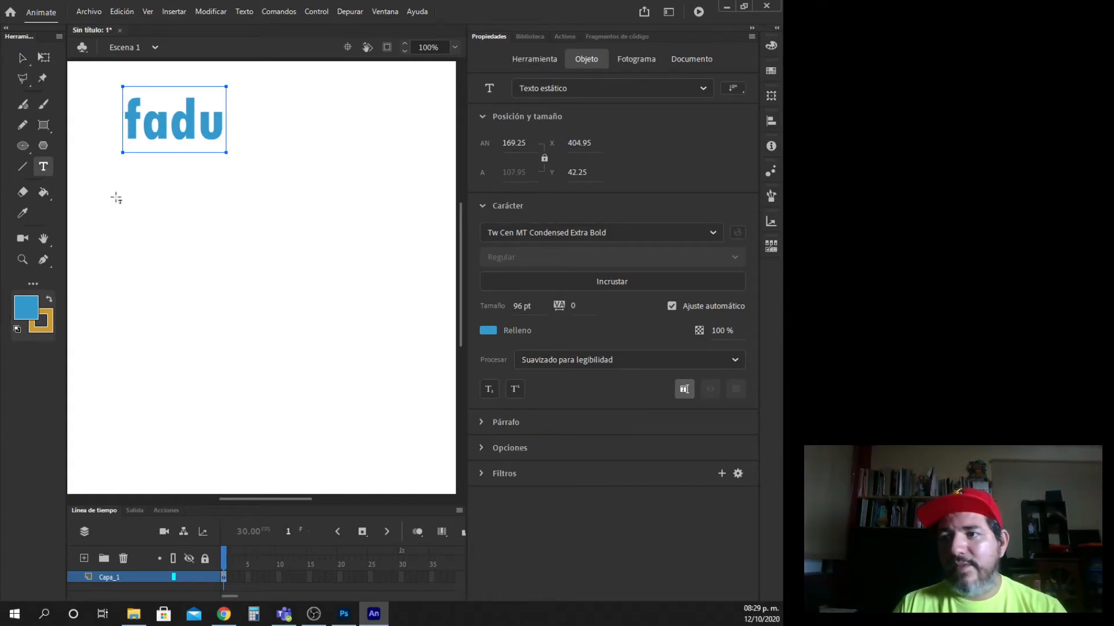
left_click_drag(127, 185, 335, 316)
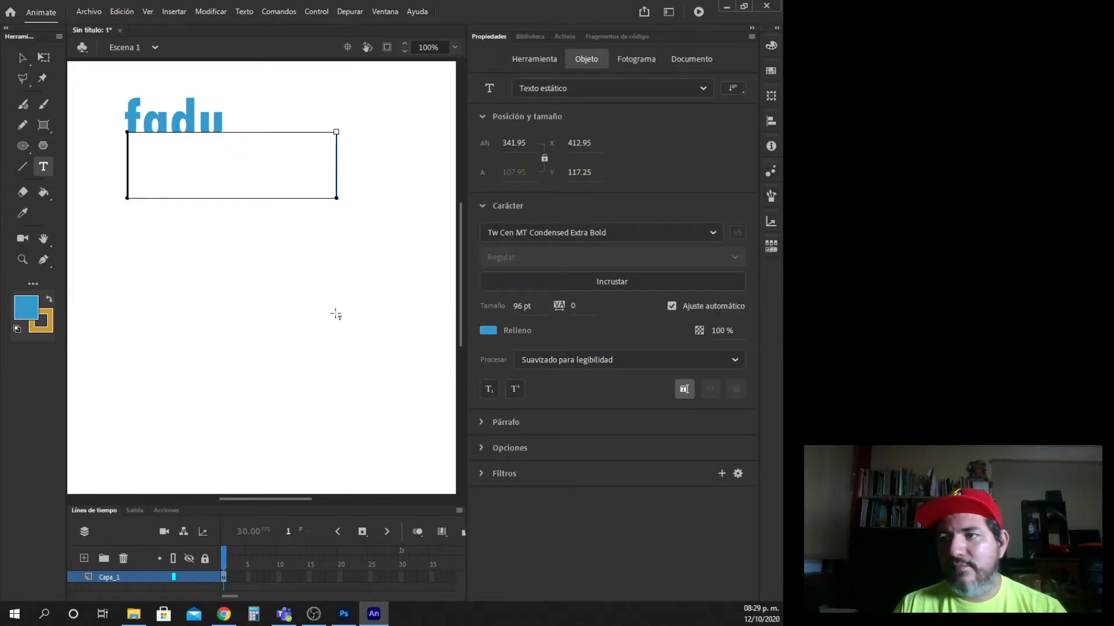
type("fadu")
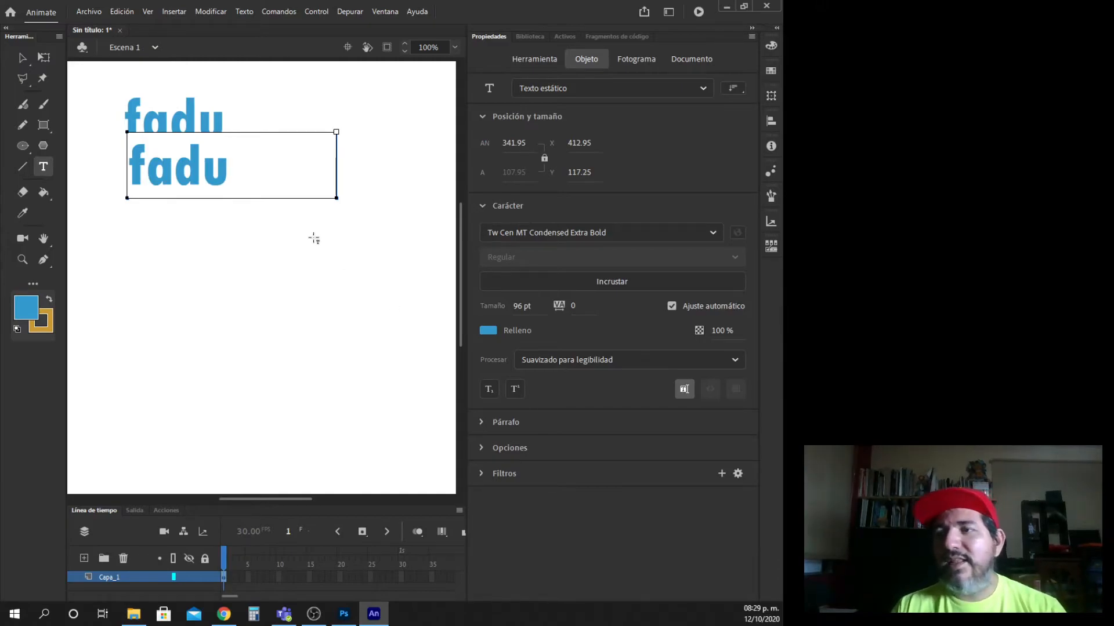
left_click(21, 57)
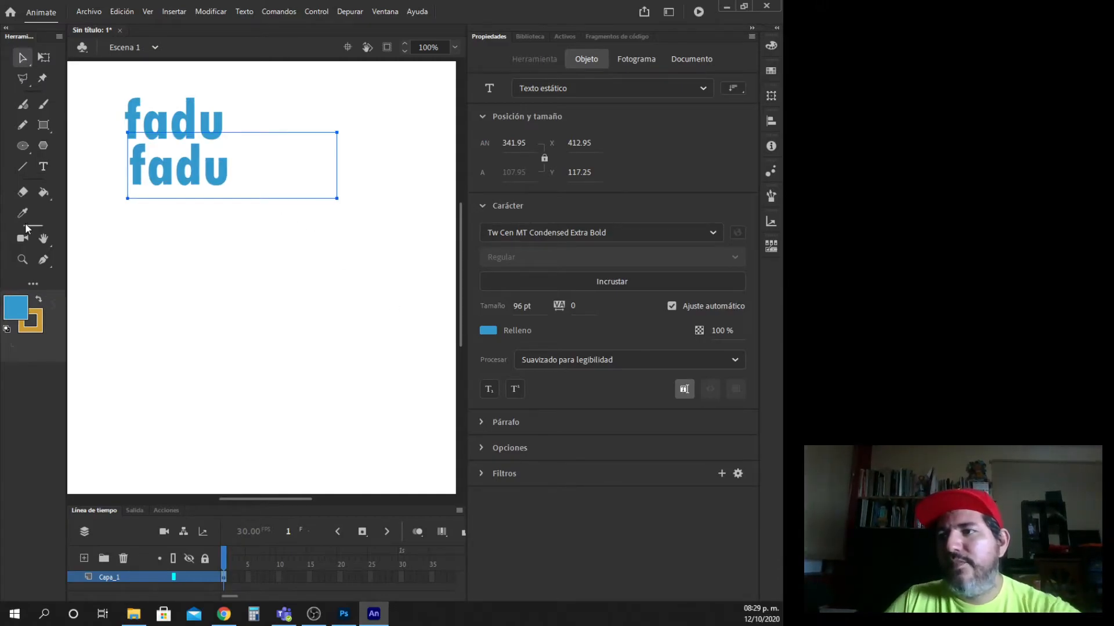
left_click_drag(143, 184, 142, 237)
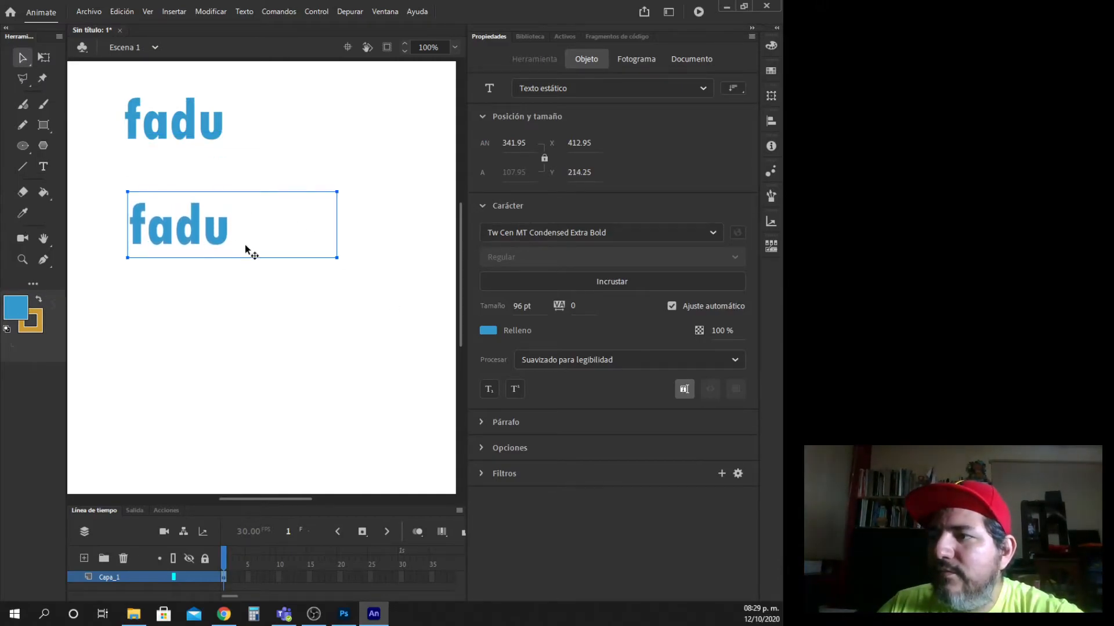
Step: Resize the lower "fadu" text box to about 269 px wide and the upper one to about 237 px wide
left_click_drag(336, 258, 441, 318)
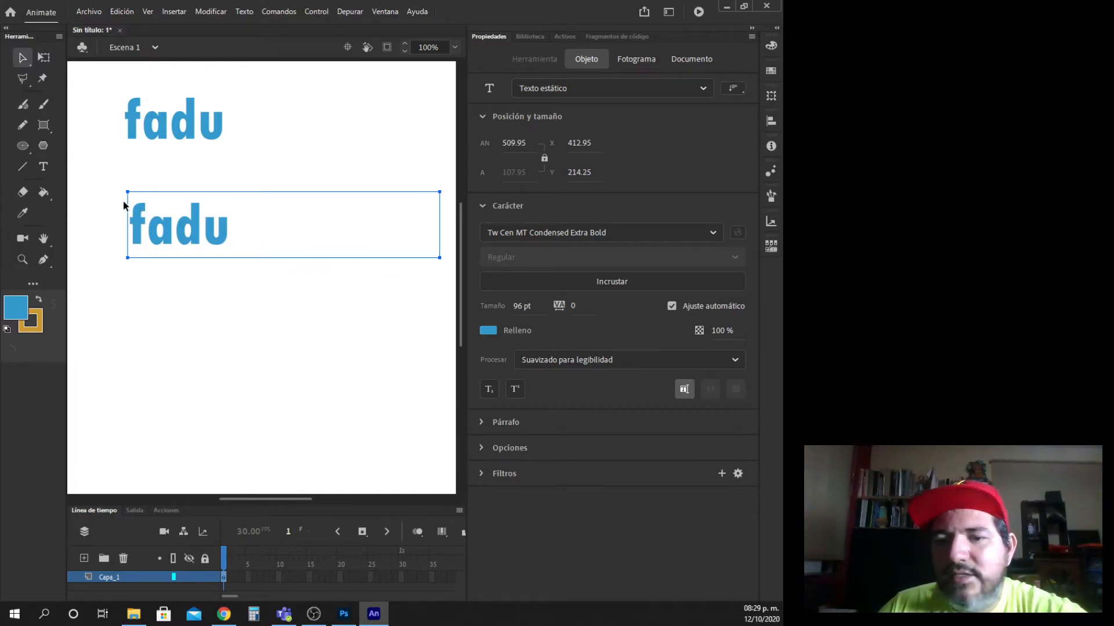
left_click_drag(437, 260, 294, 272)
left_click(200, 131)
left_click_drag(226, 152, 269, 178)
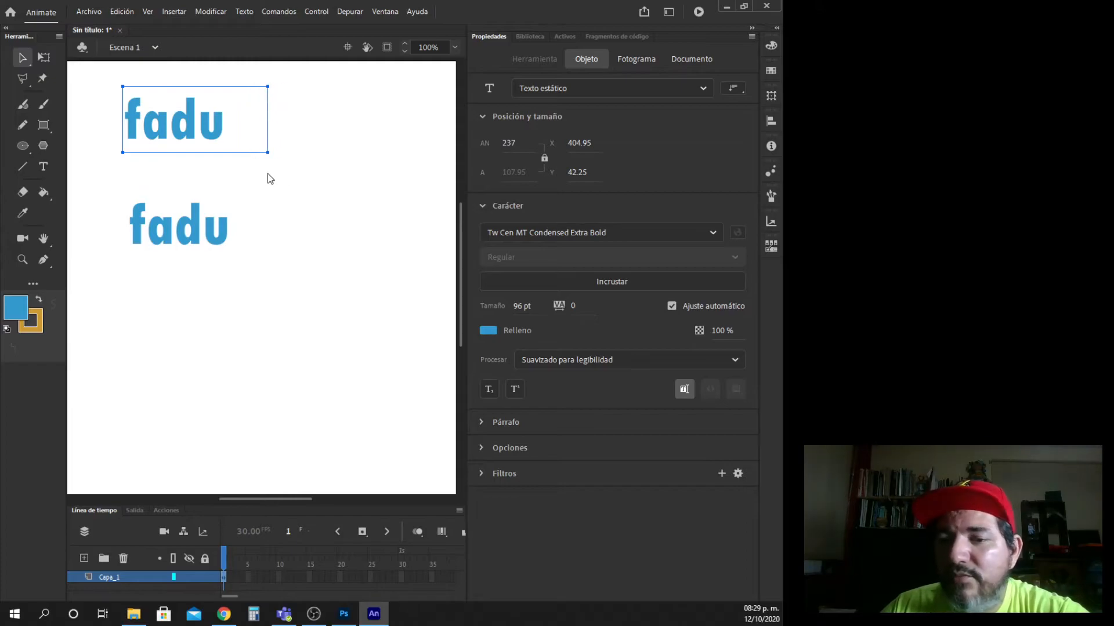
Step: Edit the upper and lower "fadu" texts with the Text tool and reset the lower box to automatic width
left_click(233, 203)
left_click(184, 122)
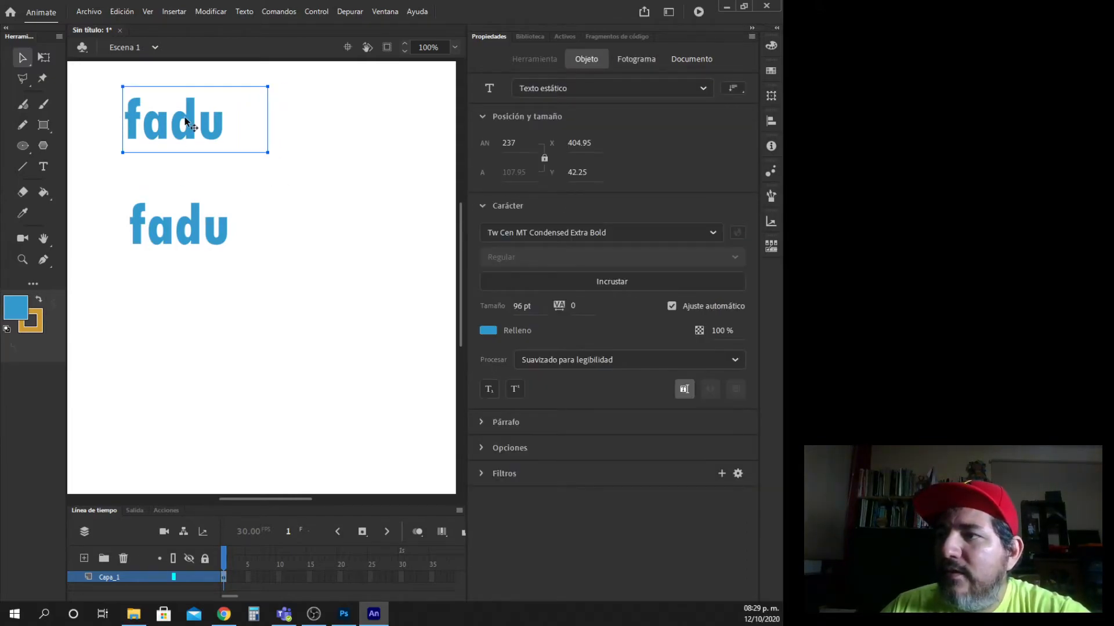
left_click(43, 166)
left_click(165, 119)
double_click(163, 116)
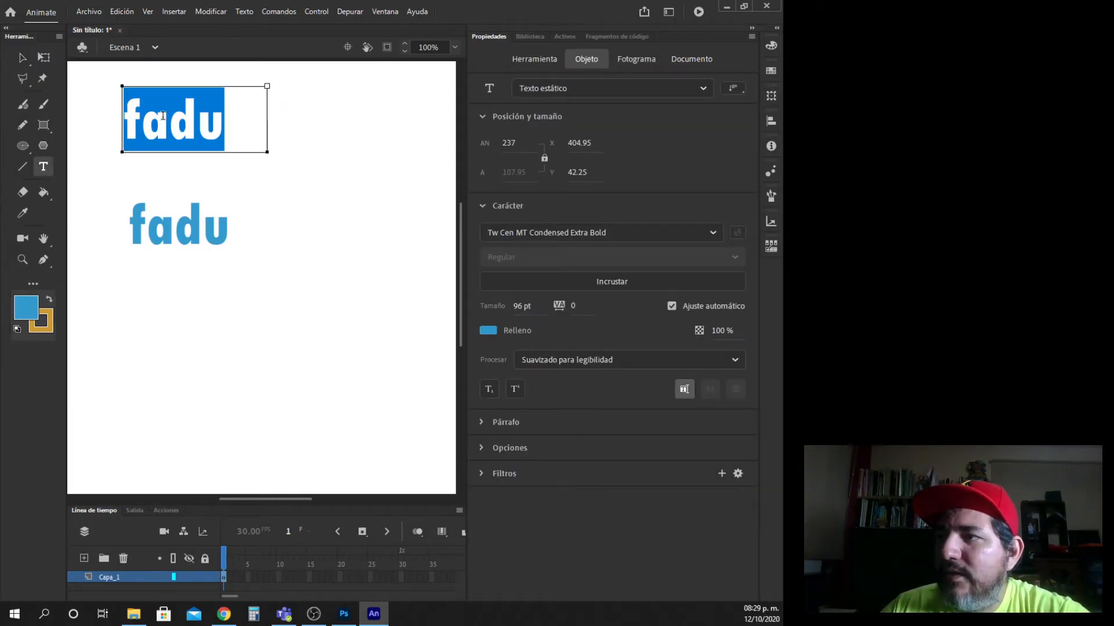
left_click(184, 232)
double_click(201, 225)
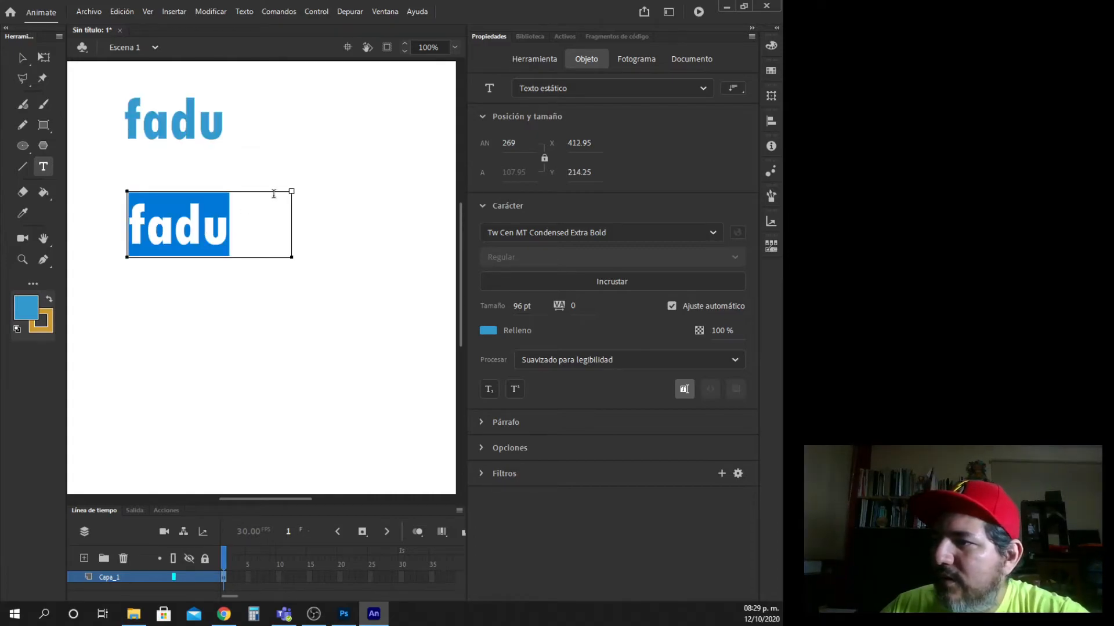
double_click(293, 192)
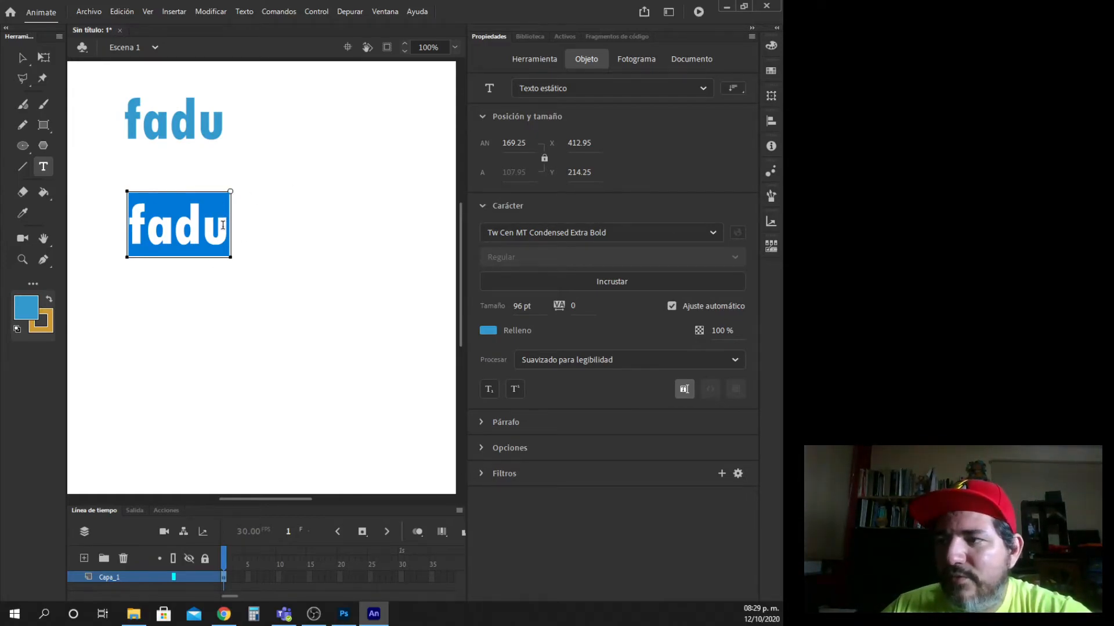
Step: Widen the lower "fadu" box with the Selection tool and set the upper box to a fixed width of about 230 px
left_click(22, 60)
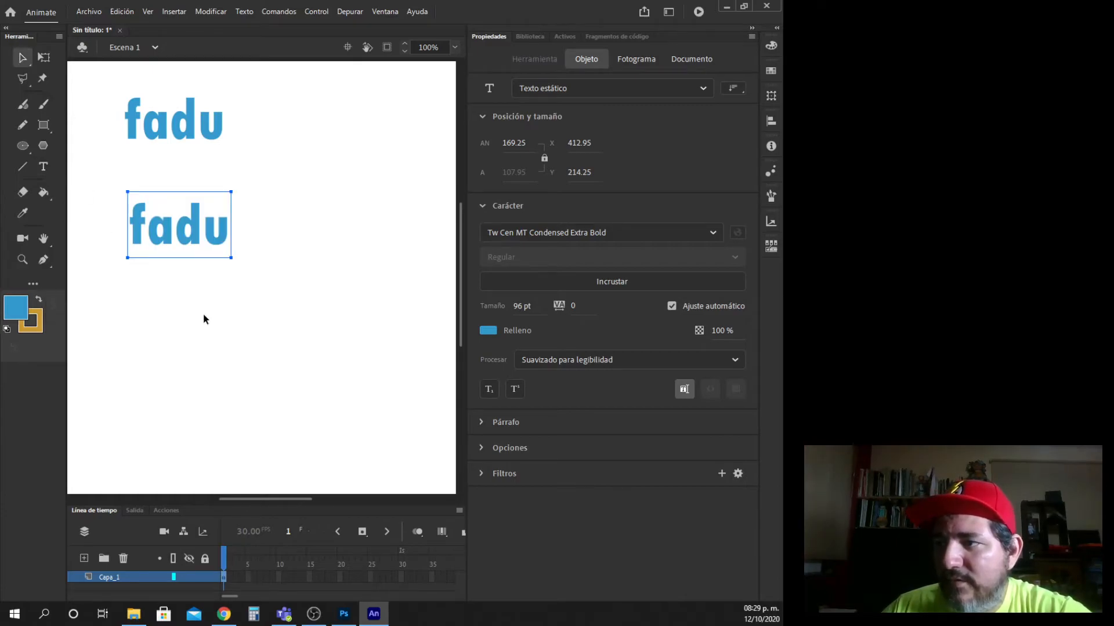
left_click(227, 277)
left_click(224, 234)
left_click_drag(231, 255, 265, 287)
left_click(214, 122)
mouse_move(270, 155)
left_mouse_down()
mouse_move(181, 149)
mouse_move(264, 157)
left_mouse_up()
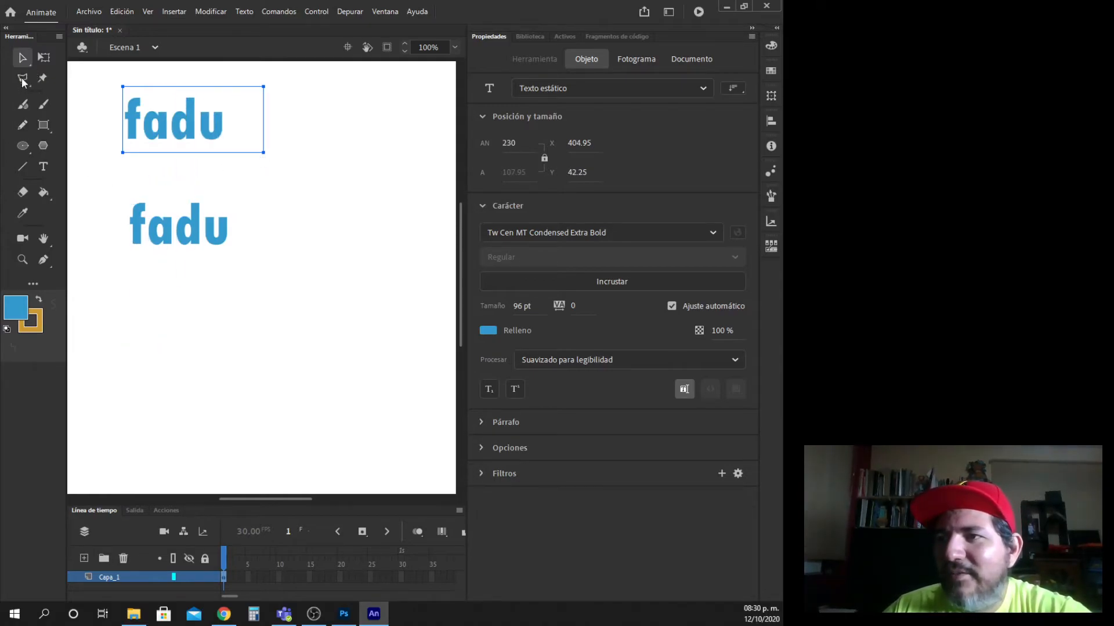
Step: Reset the lower text box to automatic width and extend its text to "fadu fadu fadu fadu" on one line
left_click(44, 167)
left_click(214, 123)
left_click(202, 227)
left_click_drag(262, 192, 232, 191)
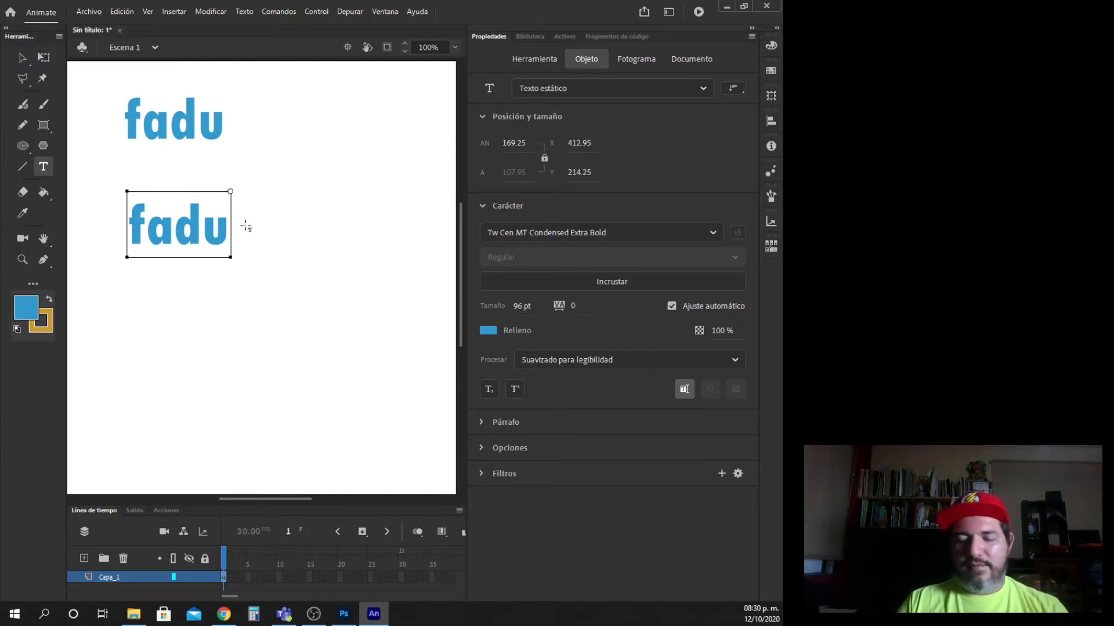
type("fadu fadu")
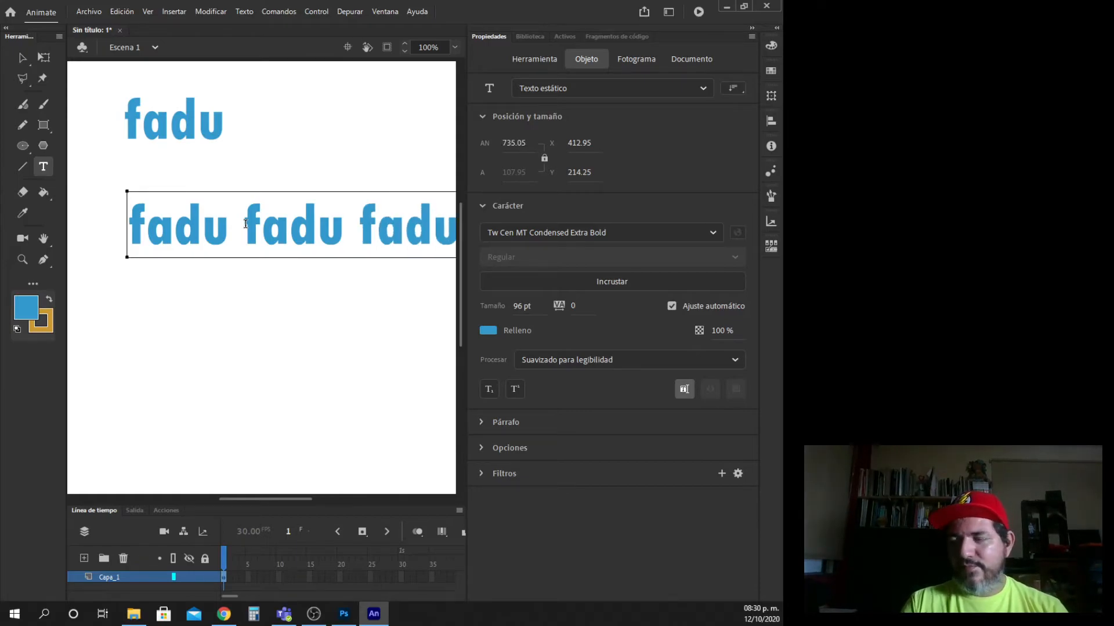
Step: Add three more lines reading "fadu" to the fixed-width upper text box
left_click(454, 47)
left_click(475, 90)
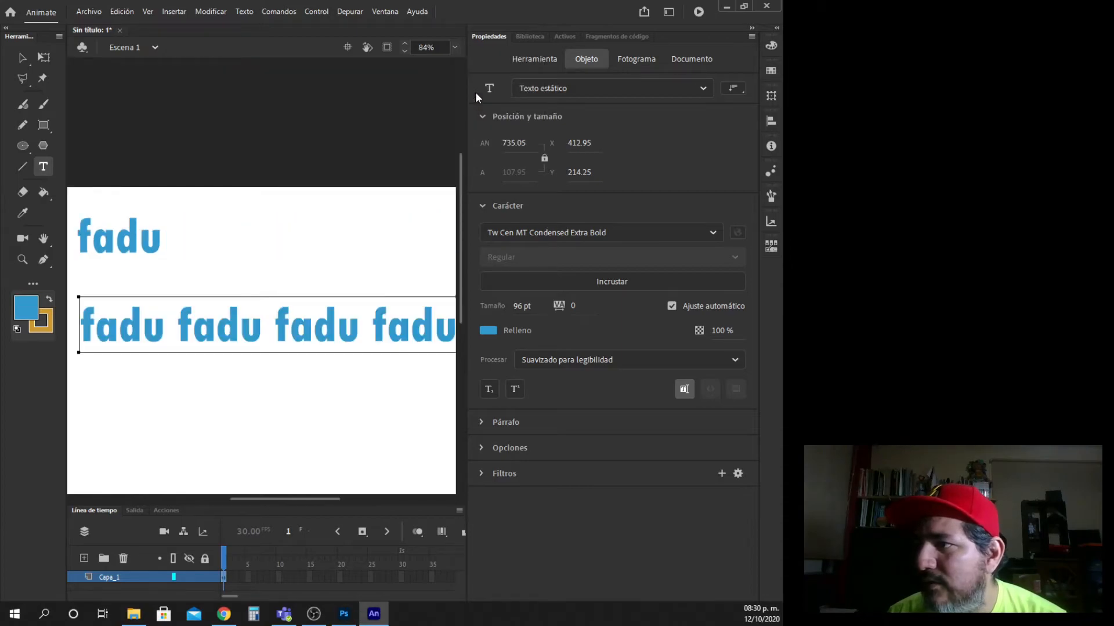
left_click(162, 242)
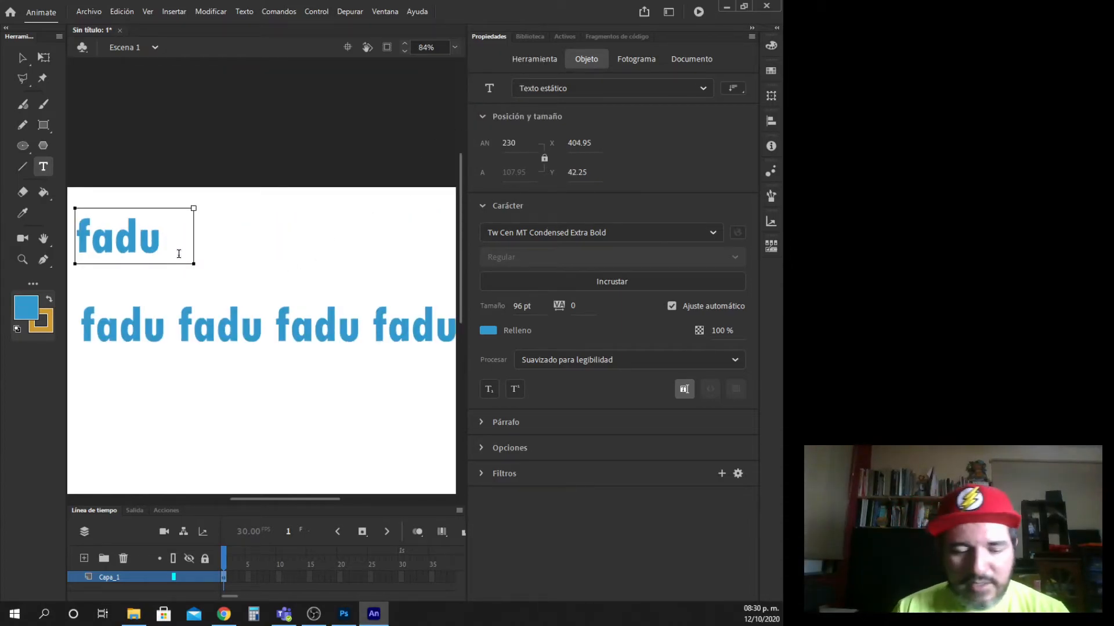
key("Return")
type("fadu")
key("Return")
type("fadu fadu")
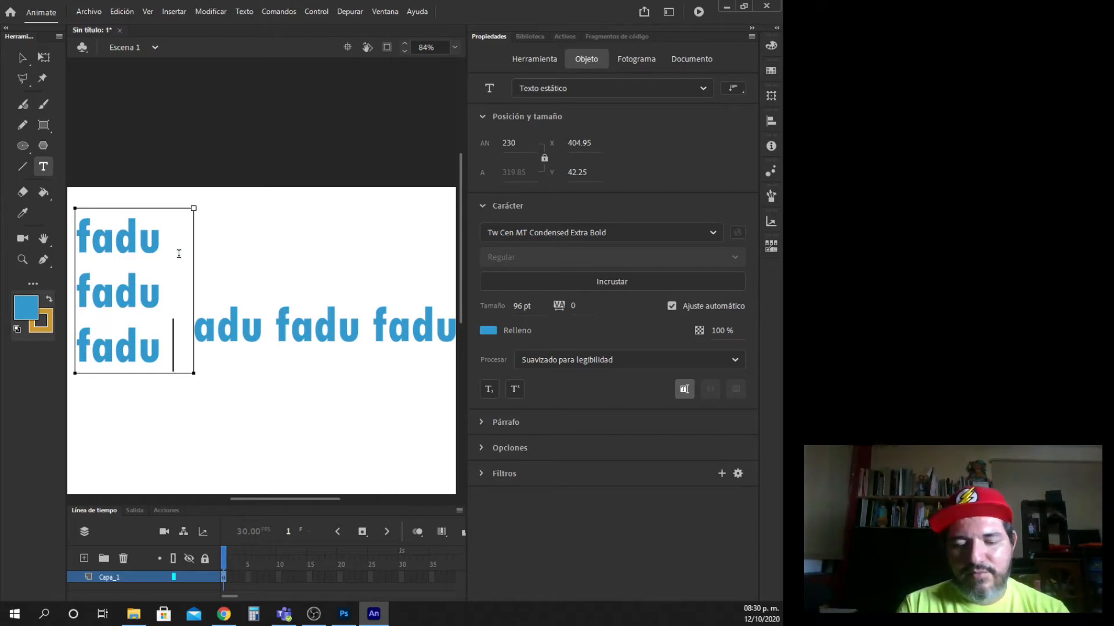
key("Return")
type("fadu")
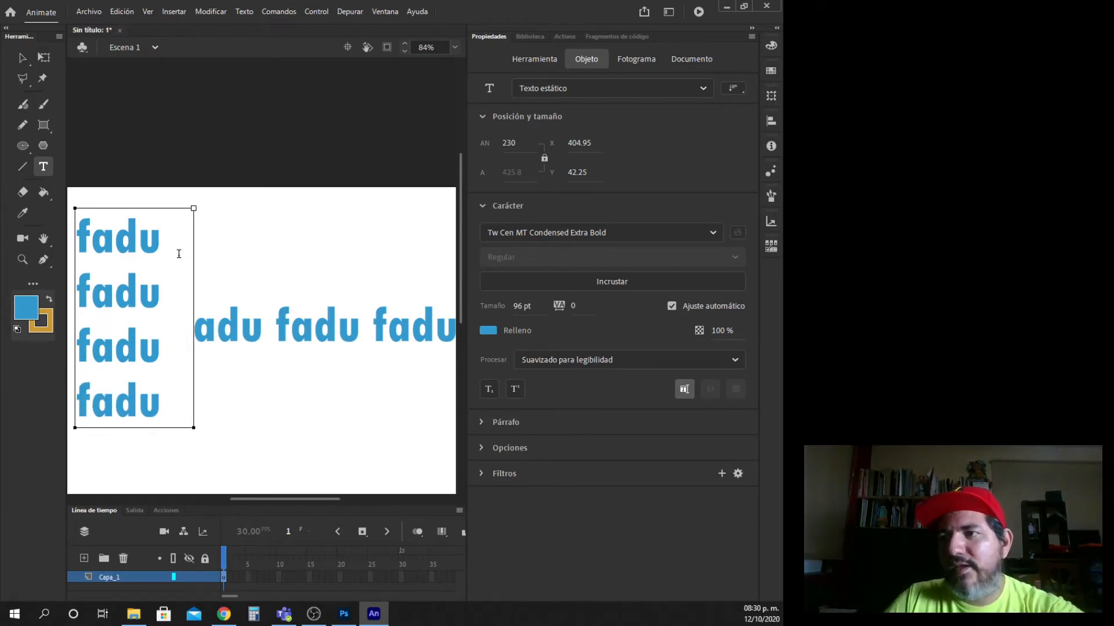
Step: Move the one-line text below the four-line text and narrow its box to about 221 px so the words wrap
left_click(22, 57)
left_click_drag(219, 340, 219, 465)
double_click(147, 307)
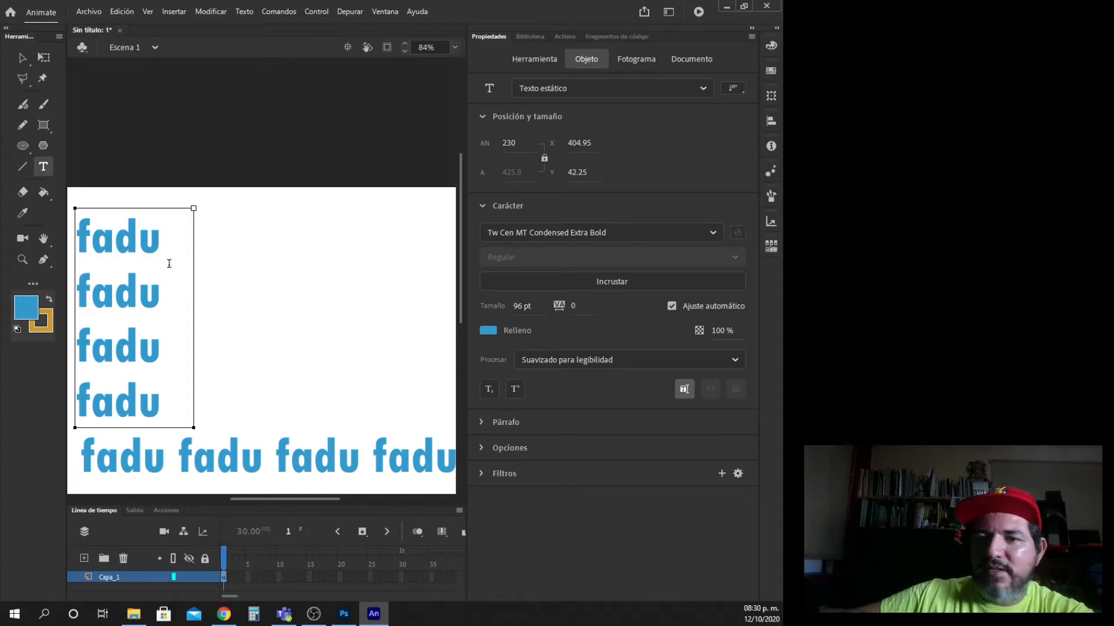
double_click(271, 454)
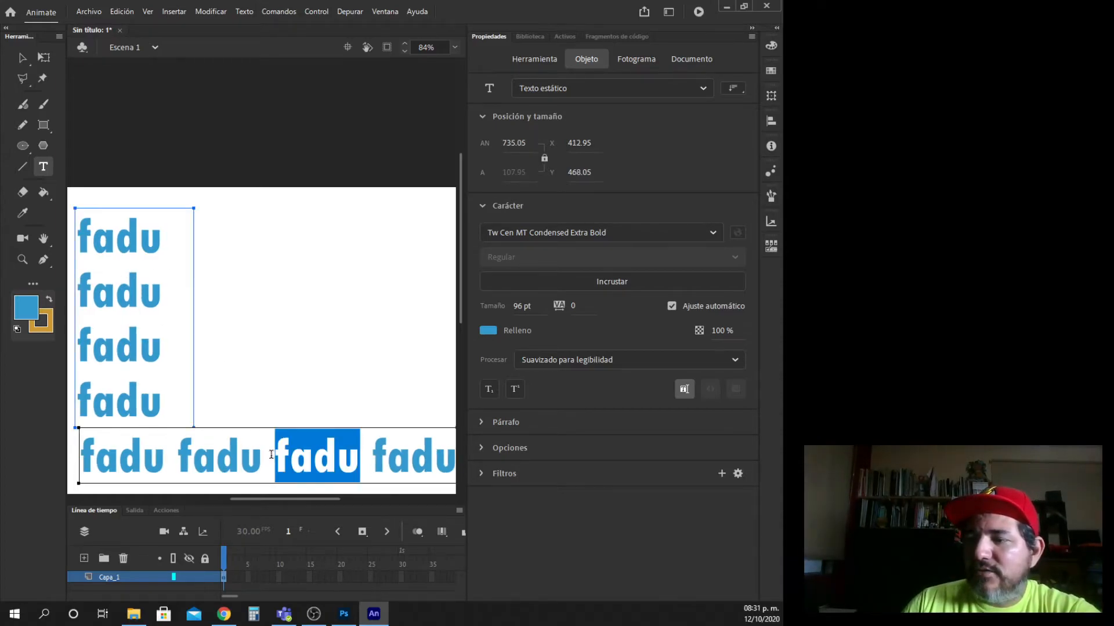
left_click(271, 454)
left_click_drag(311, 499, 324, 502)
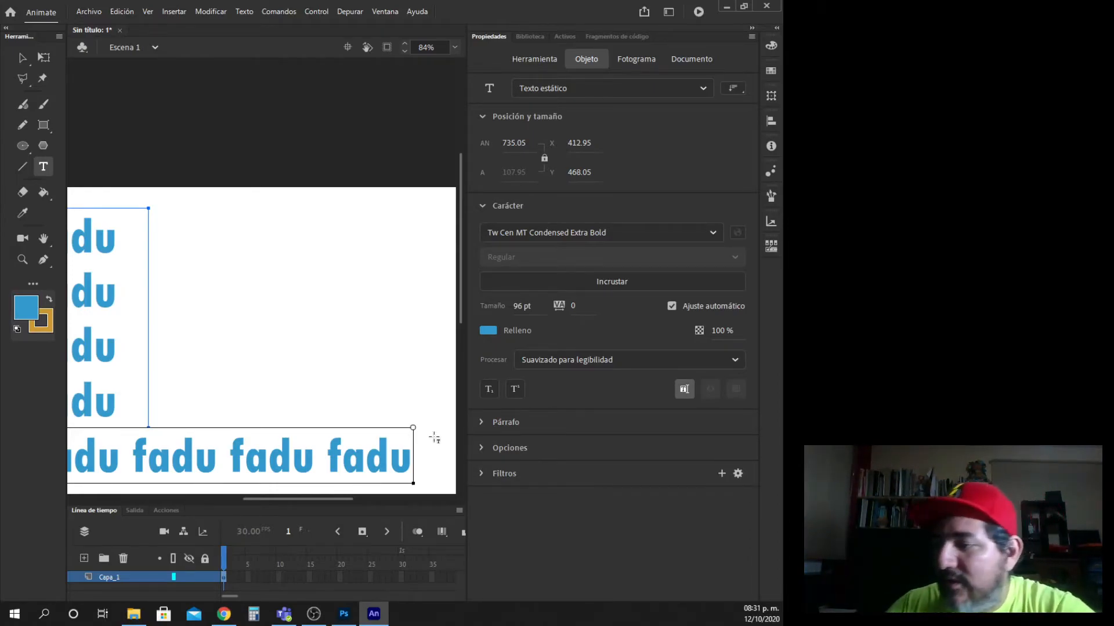
left_click_drag(413, 428, 196, 429)
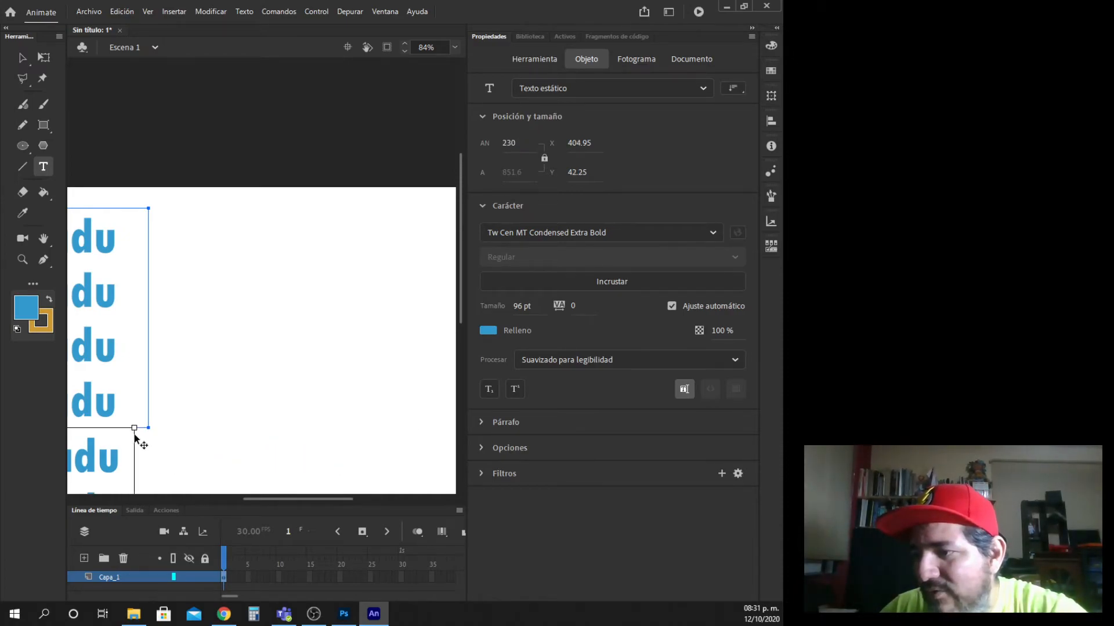
Step: Arrange the two four-line "fadu" texts side by side as columns on the stage
key("Escape")
left_click_drag(120, 460, 297, 313)
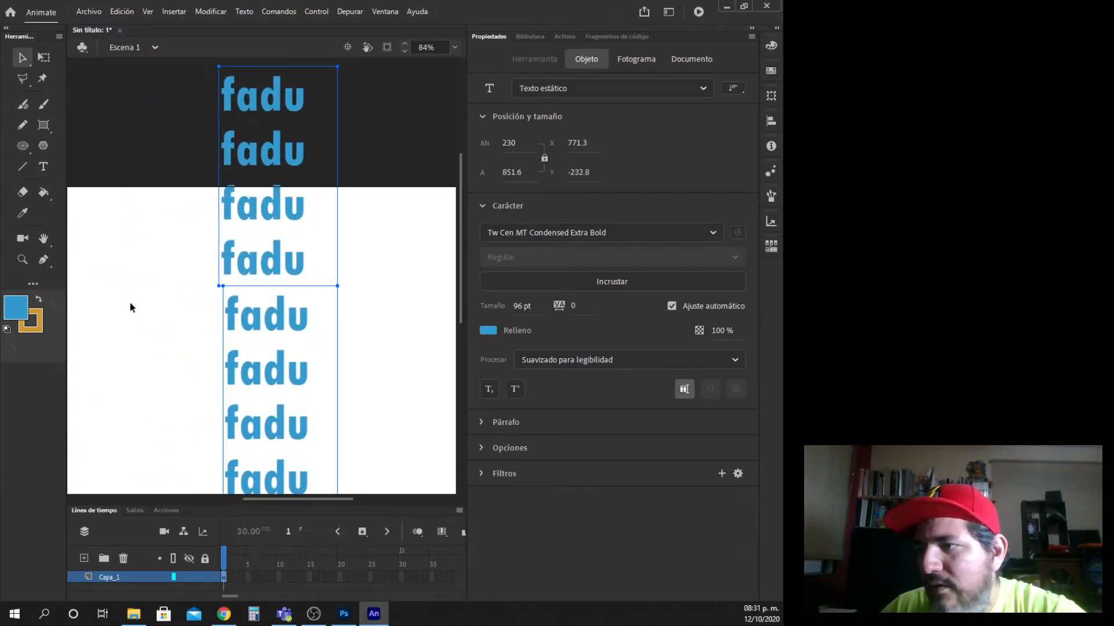
left_click(361, 221)
left_click_drag(272, 209, 146, 368)
left_click_drag(279, 316, 276, 250)
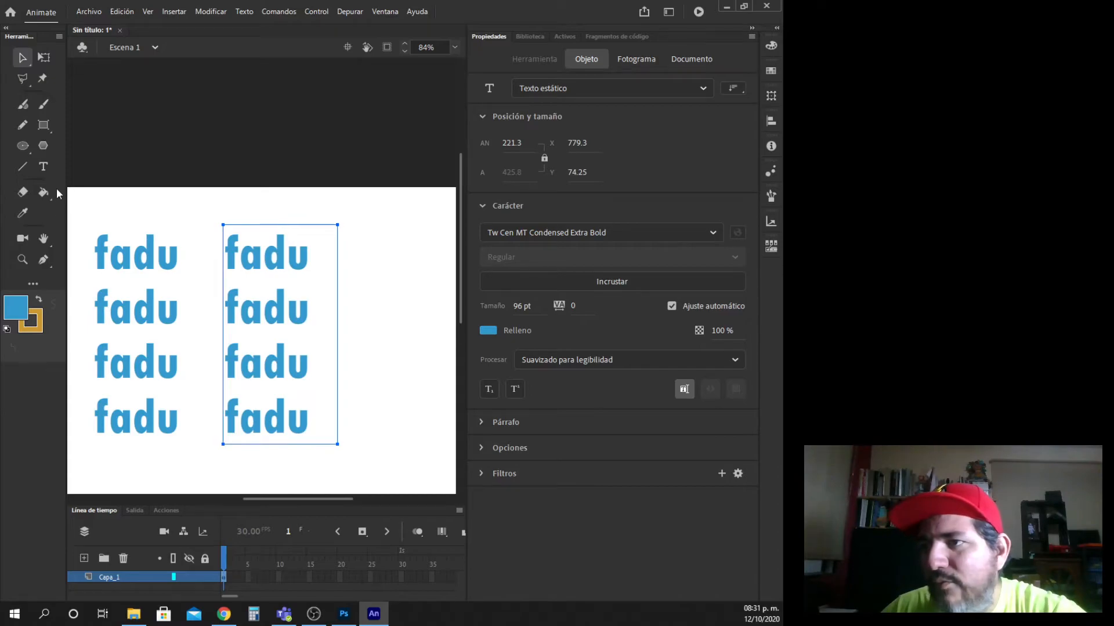
Step: Reset the second "fadu" column to automatic width as a single line and move it to the stage's upper edge
left_click(44, 167)
double_click(282, 254)
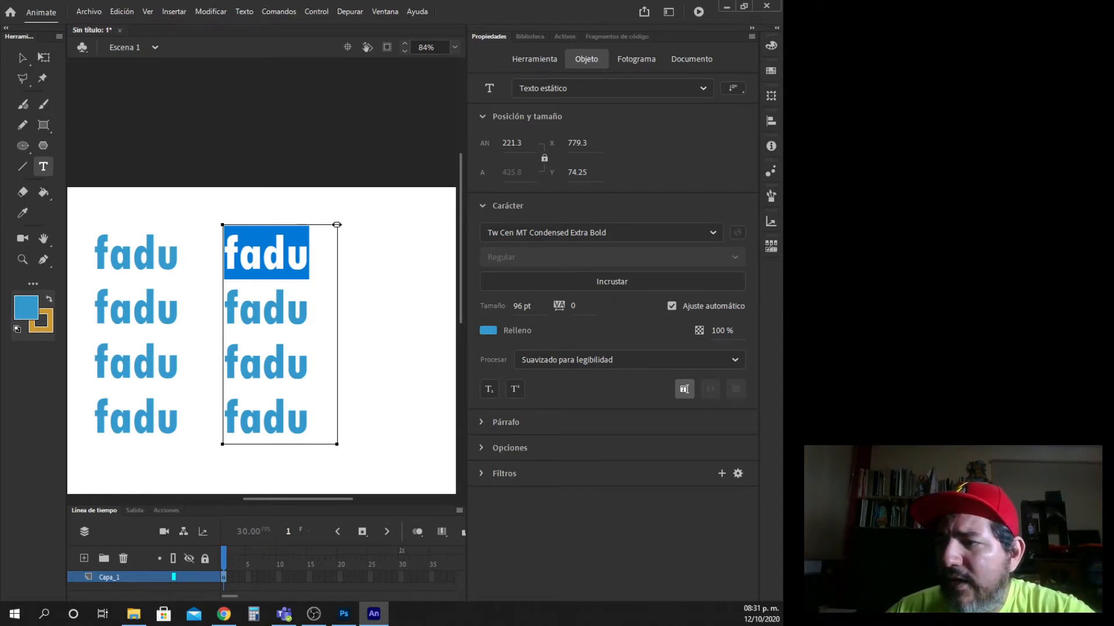
double_click(337, 225)
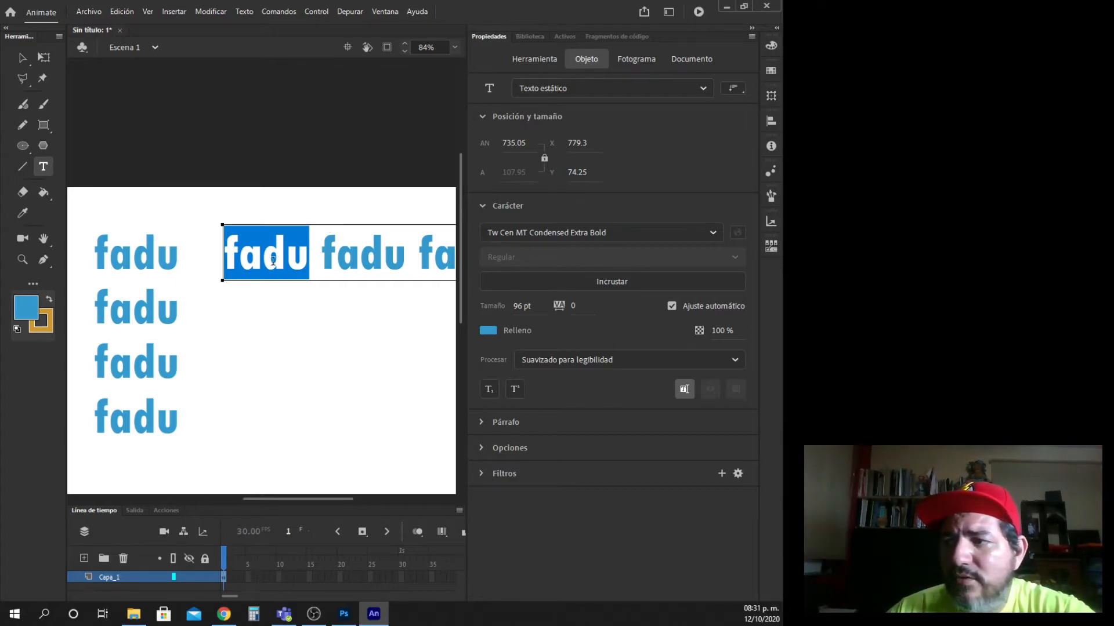
left_click(22, 56)
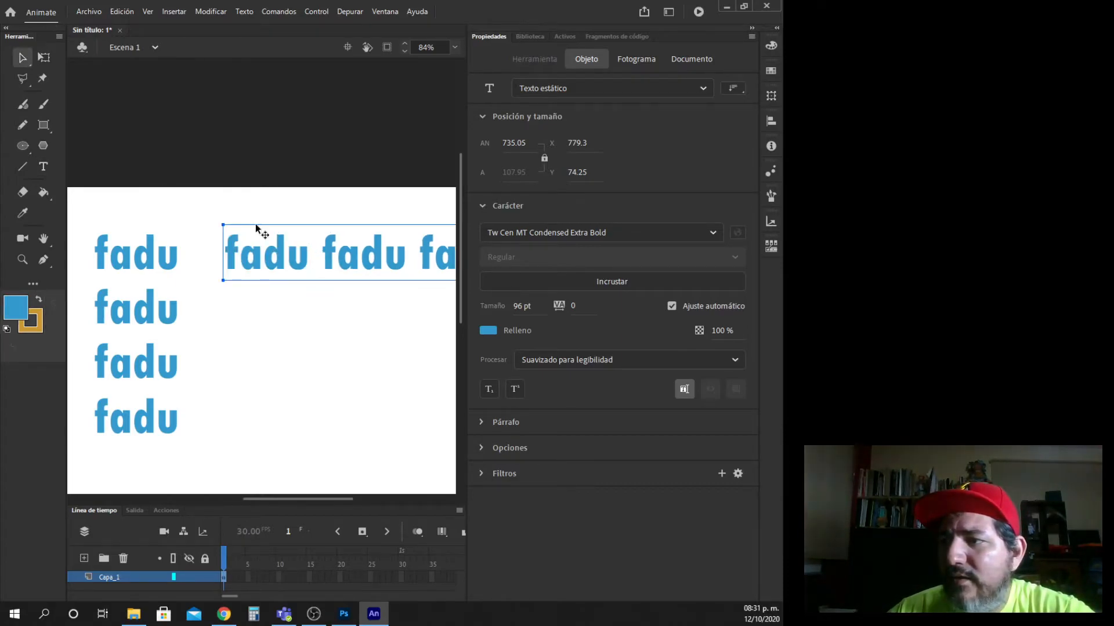
left_click_drag(278, 260, 157, 281)
Step: Reset the remaining four-line "fadu" column to automatic width and place it directly beneath the other row, aligned at its start
left_click(181, 251)
double_click(156, 282)
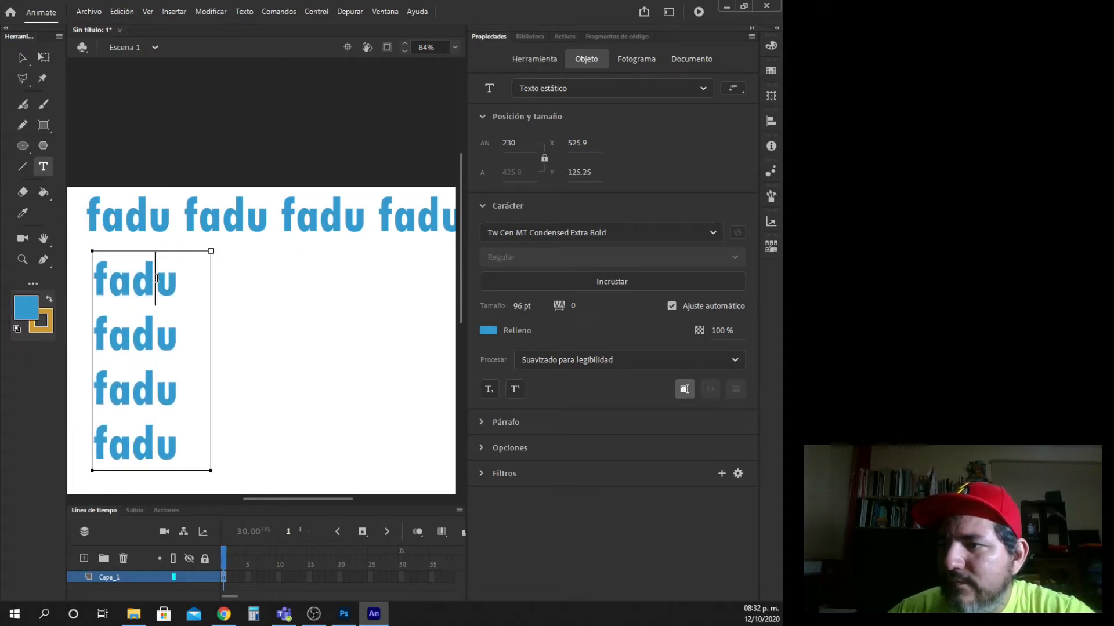
double_click(210, 251)
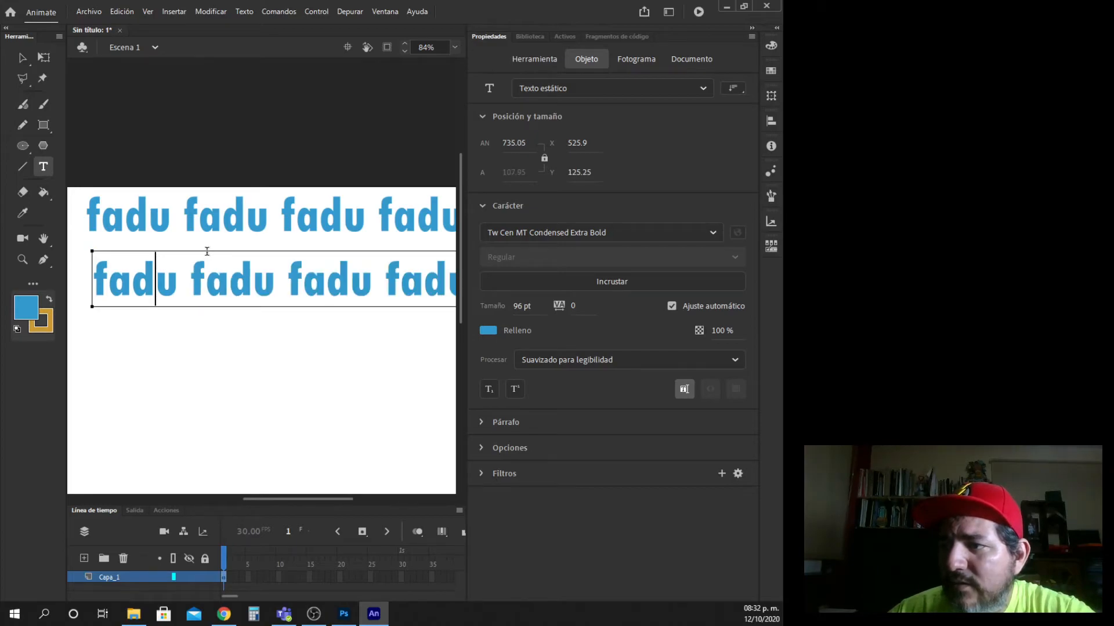
left_click(22, 58)
mouse_move(157, 293)
left_mouse_down()
mouse_move(142, 294)
mouse_move(145, 277)
left_mouse_up()
left_click(208, 377)
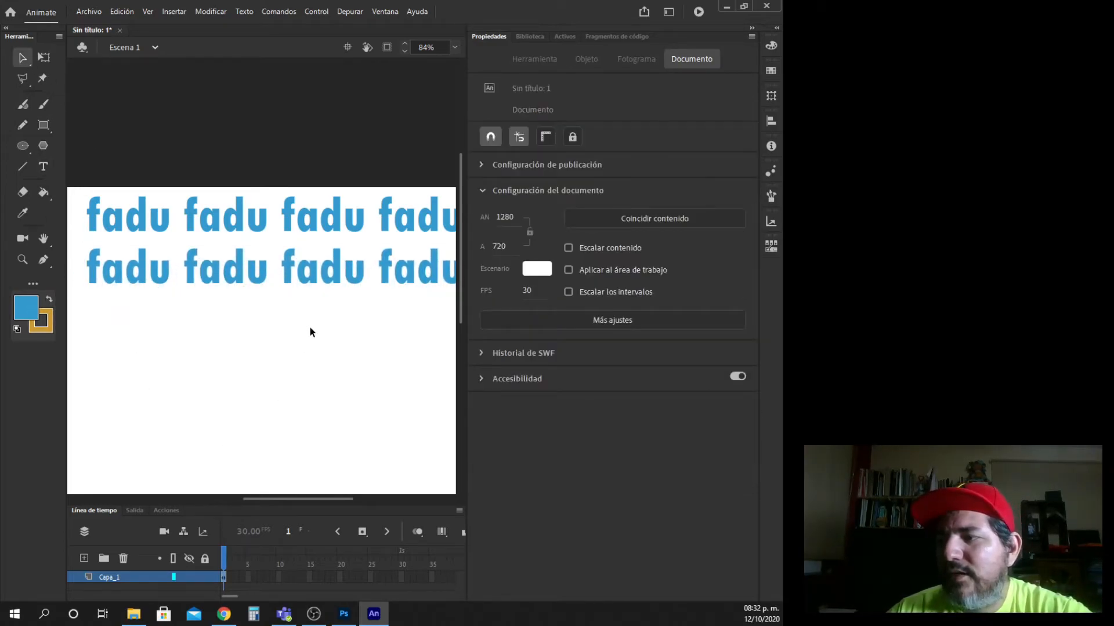
Step: Move both "fadu" rows together to the centre of the stage, with the upper row at about X 297, Y 235
left_click(454, 46)
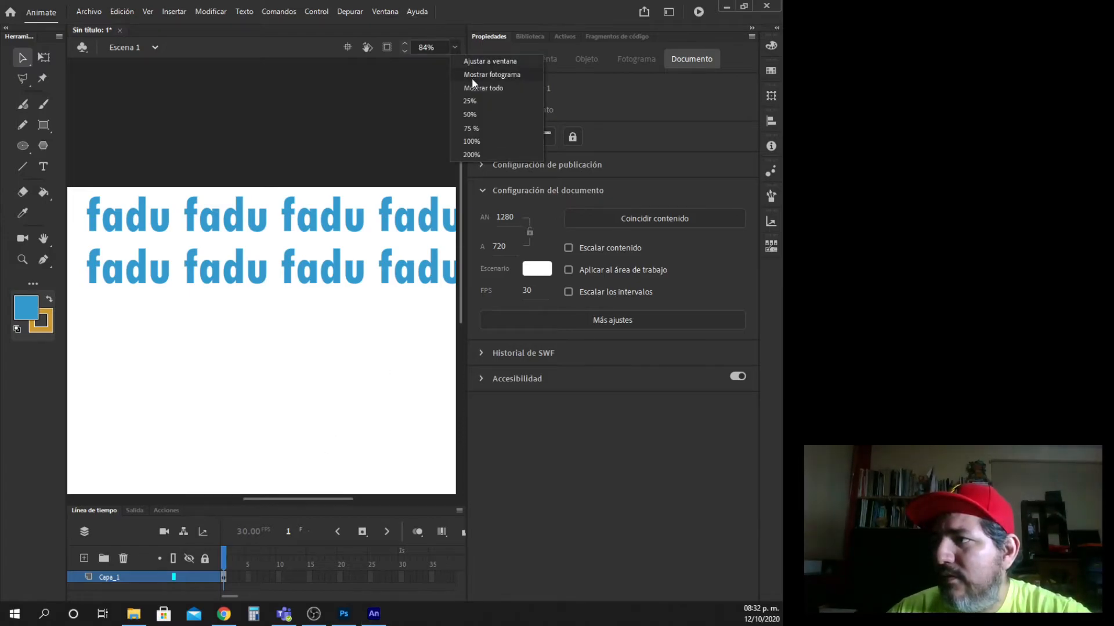
left_click(473, 73)
left_click_drag(210, 176, 332, 299)
left_click(316, 235)
Step: Examine the upper text row's text type choices and its paragraph, link option and filter settings
left_click(311, 255)
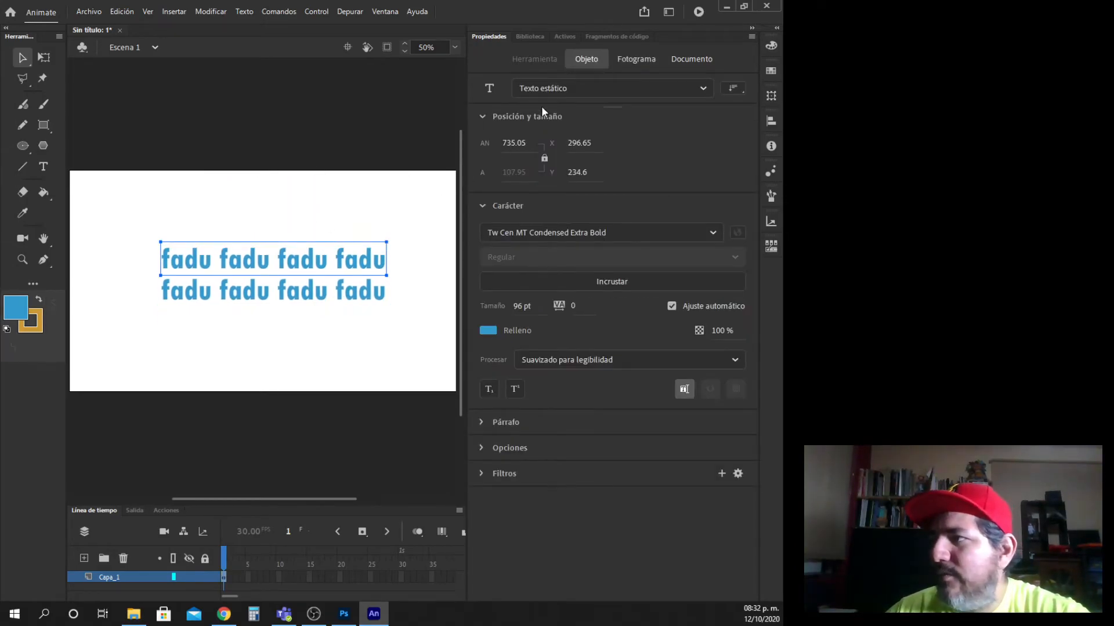
left_click(703, 89)
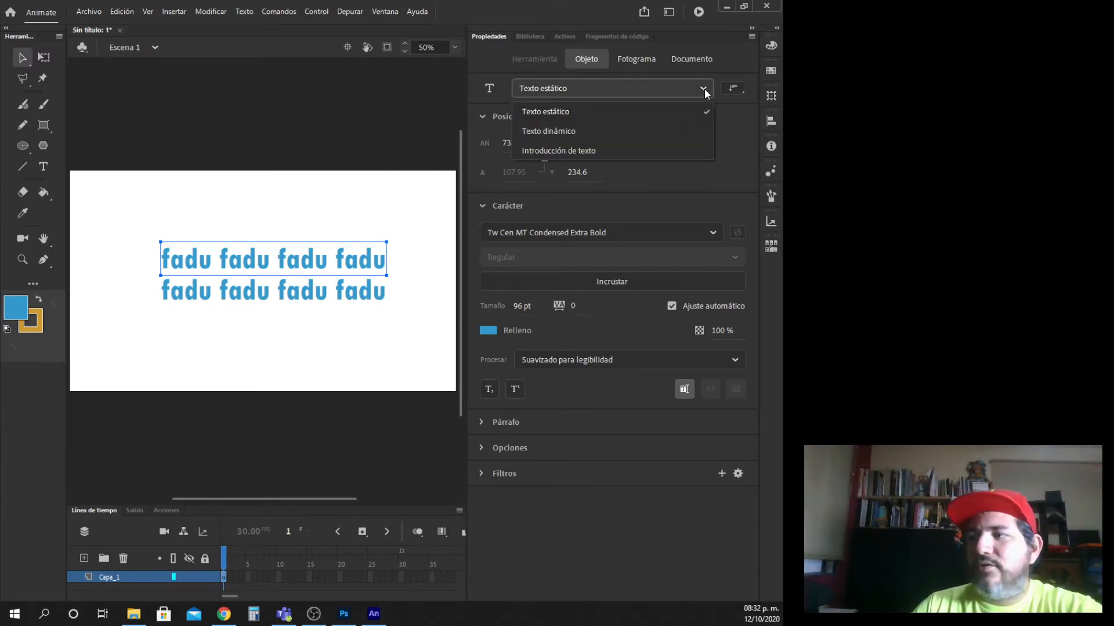
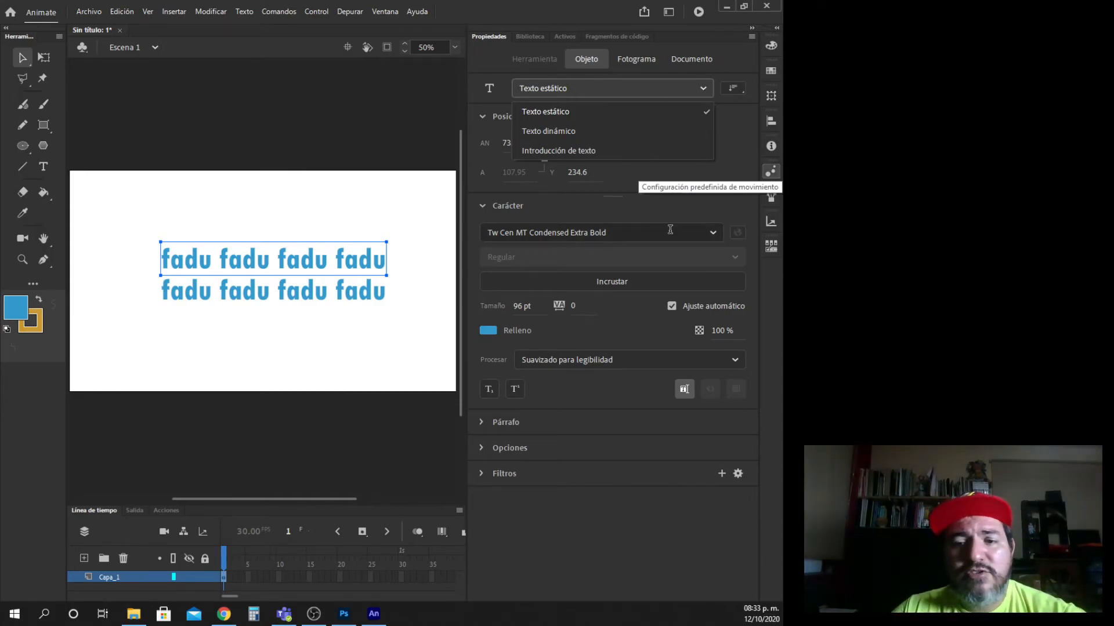
left_click(706, 88)
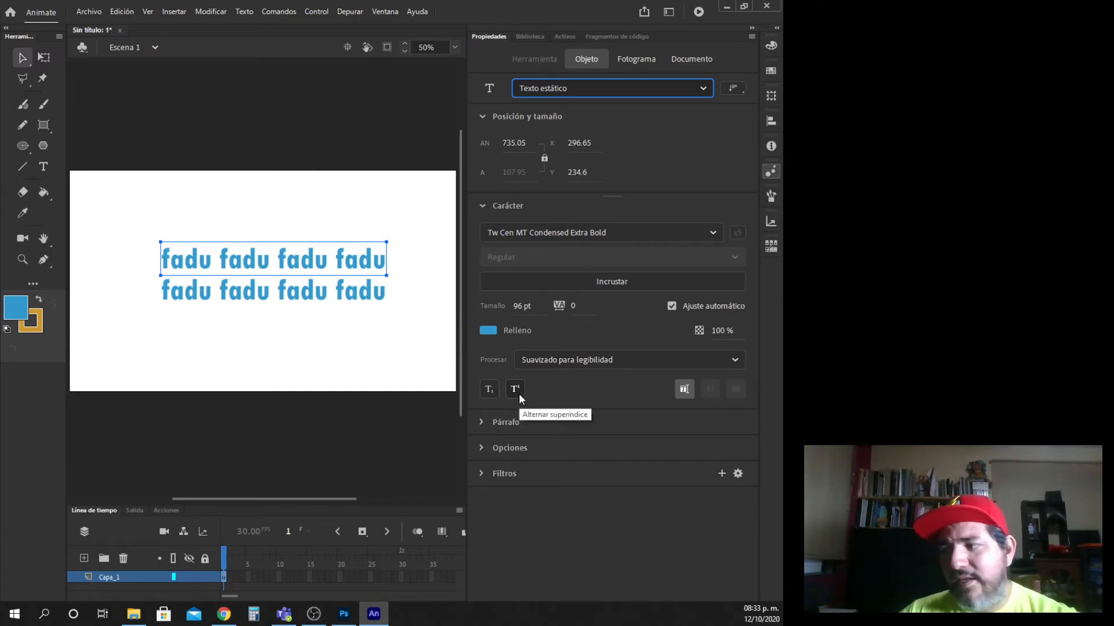
left_click(481, 422)
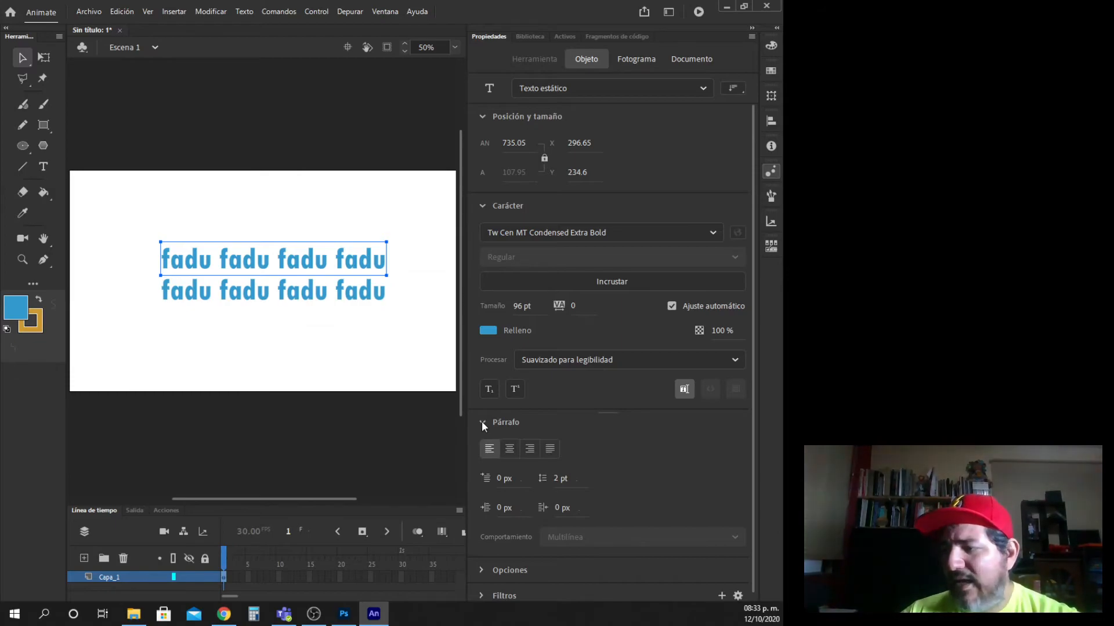
left_click(482, 421)
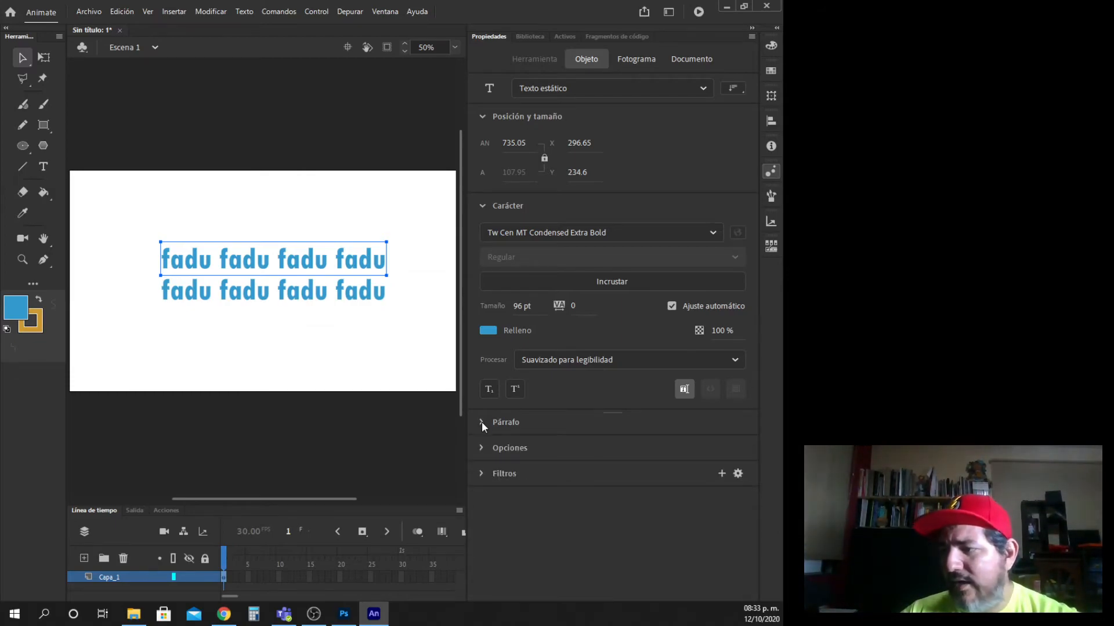
left_click(483, 449)
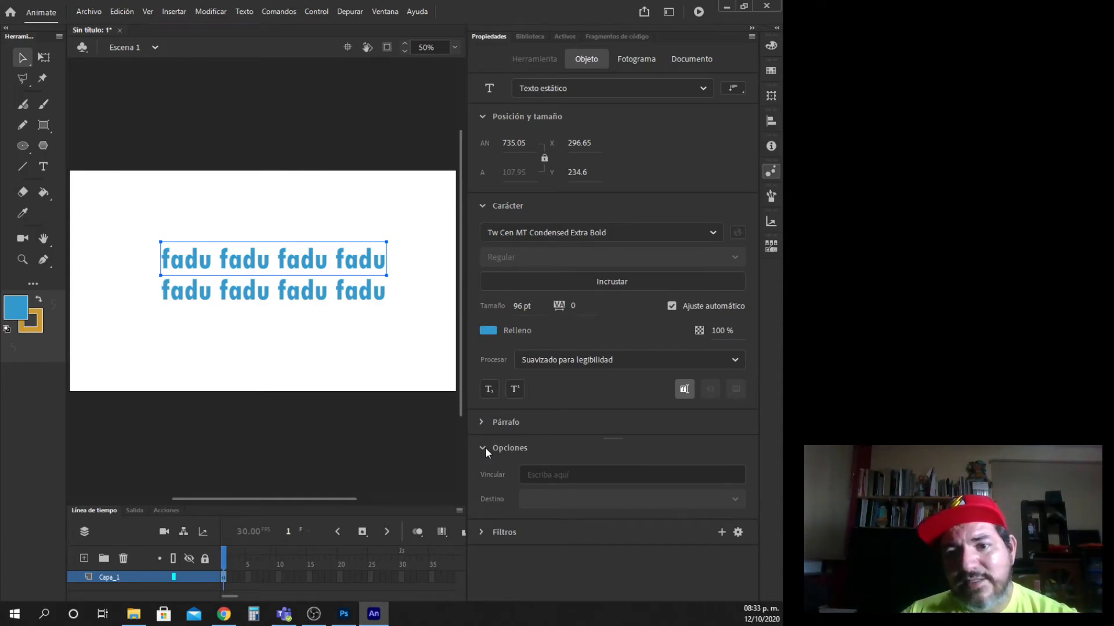
left_click(485, 451)
left_click(482, 476)
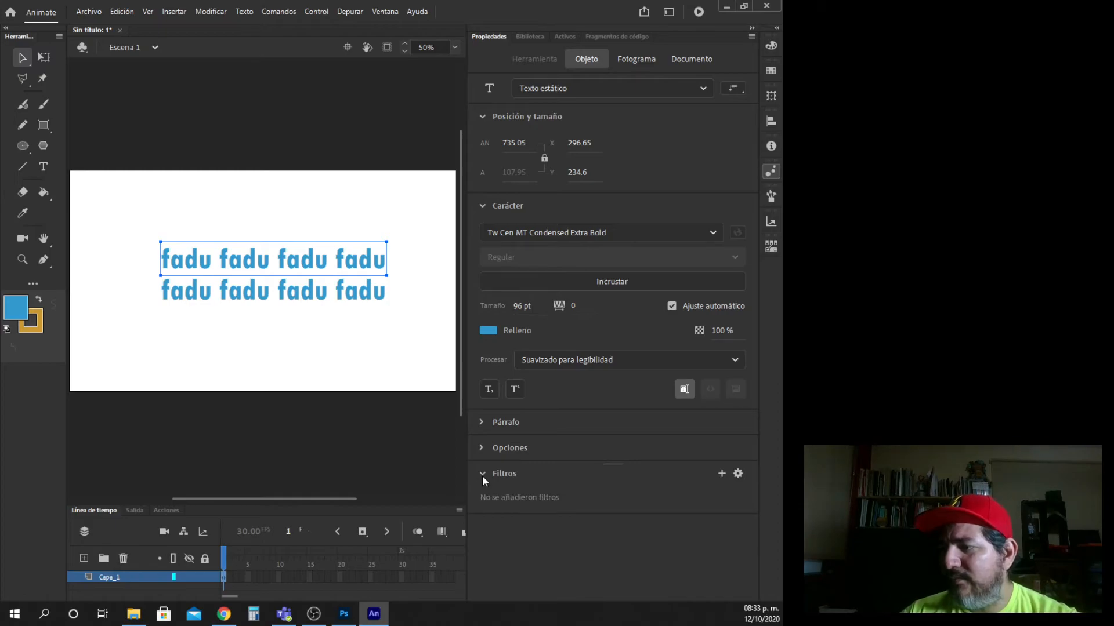
Step: Delete both "fadu" text rows from the stage
left_click(482, 476)
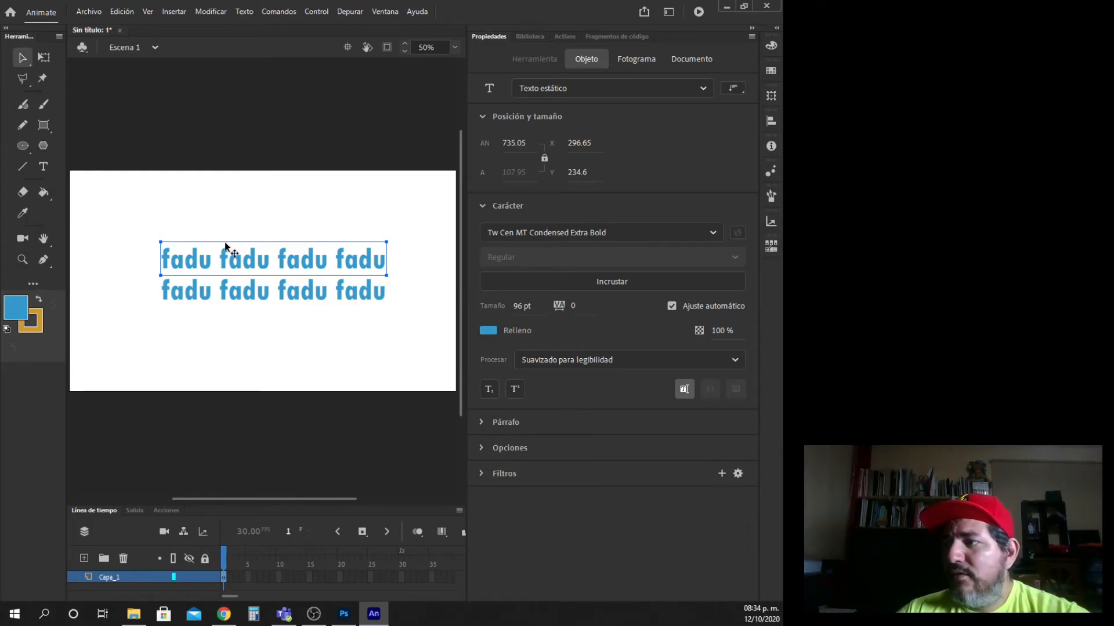
left_click_drag(128, 230, 401, 316)
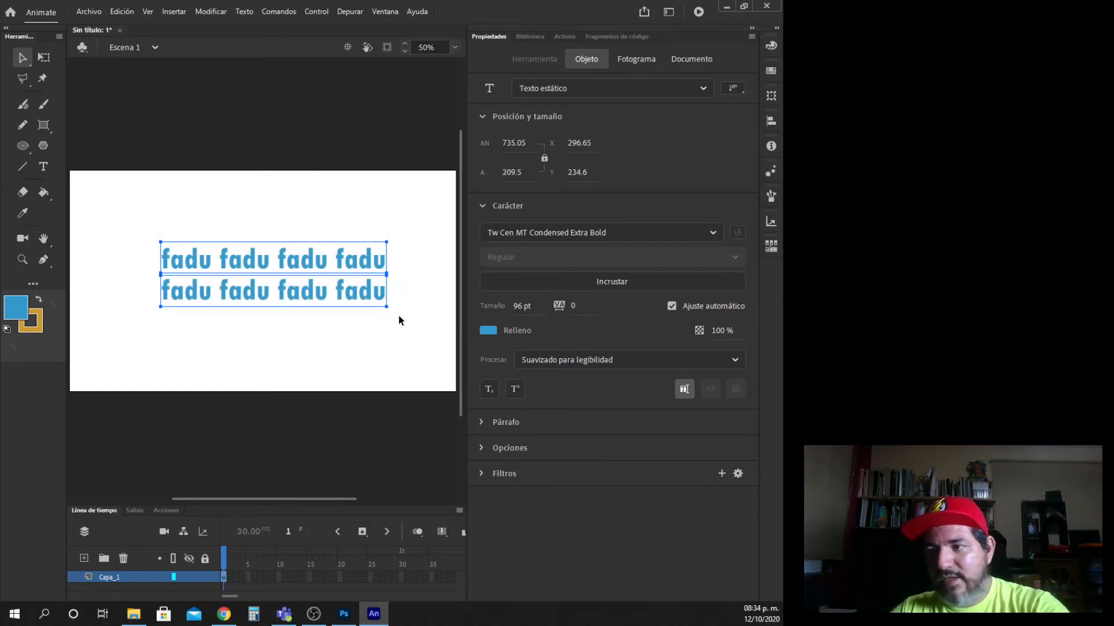
key("Delete")
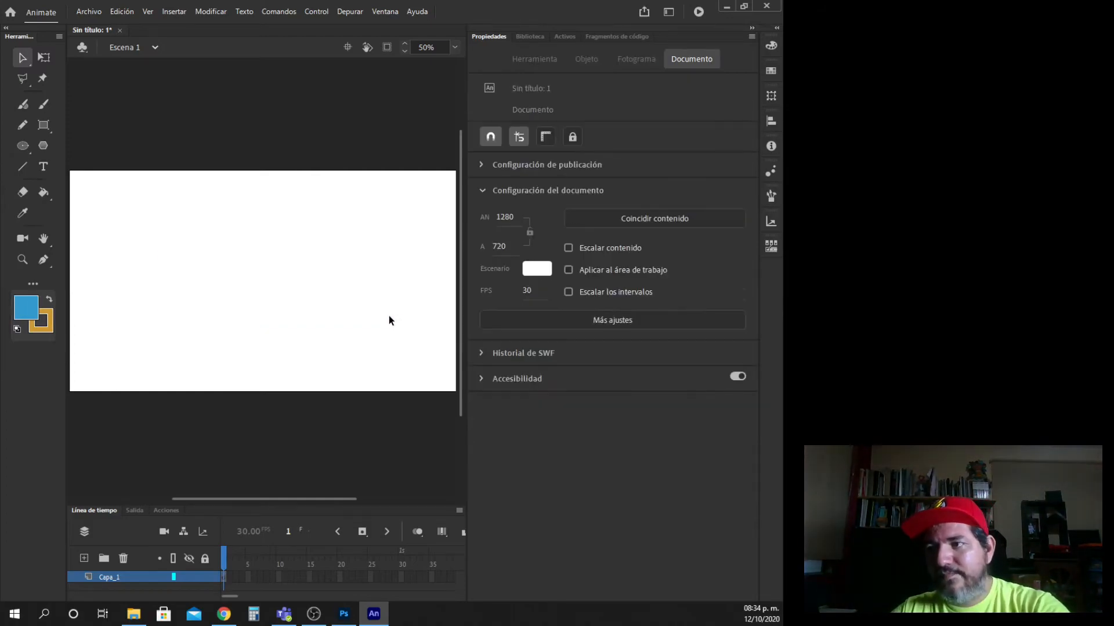
Step: Draw a rectangle near the middle of the stage with a blue fill and a size 12 ochre stroke
left_click(40, 126)
left_click(112, 128)
mouse_move(170, 211)
left_mouse_down()
mouse_move(323, 296)
mouse_move(329, 343)
mouse_move(336, 336)
left_mouse_up()
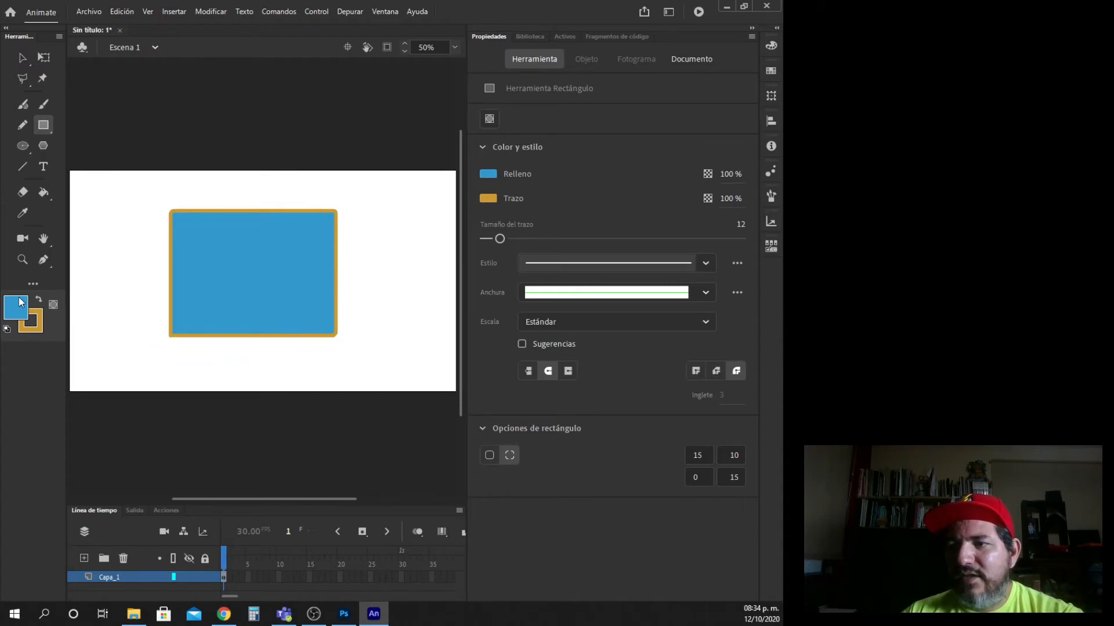
Step: Erase a diagonal stroke across the rectangle's upper-left corner in Borrar normal mode at size 33, and undo it
left_click(24, 197)
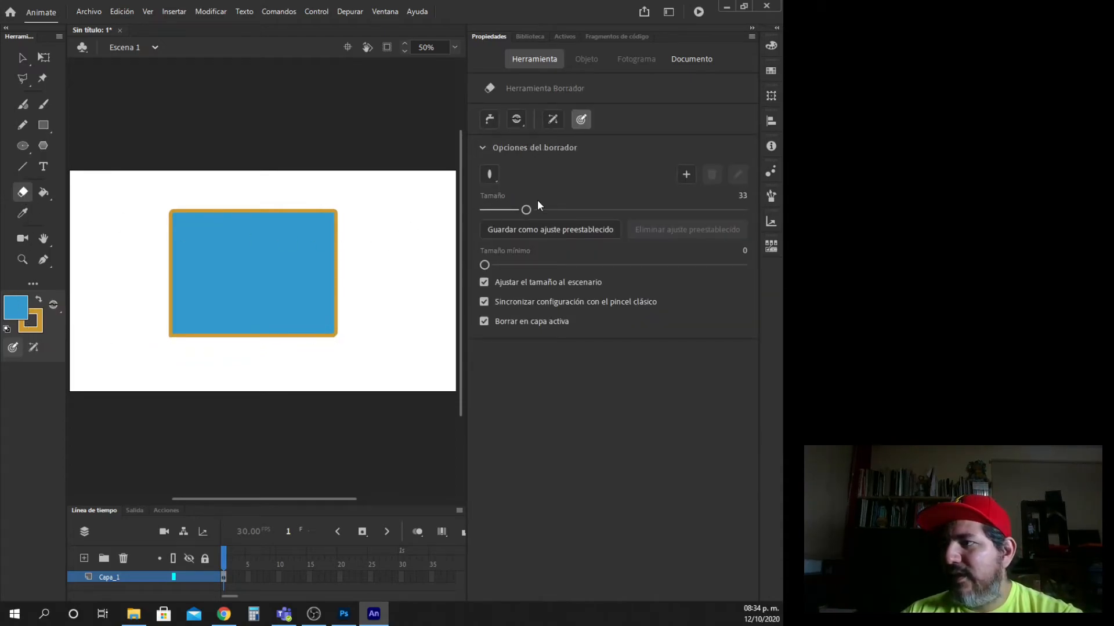
left_click(491, 176)
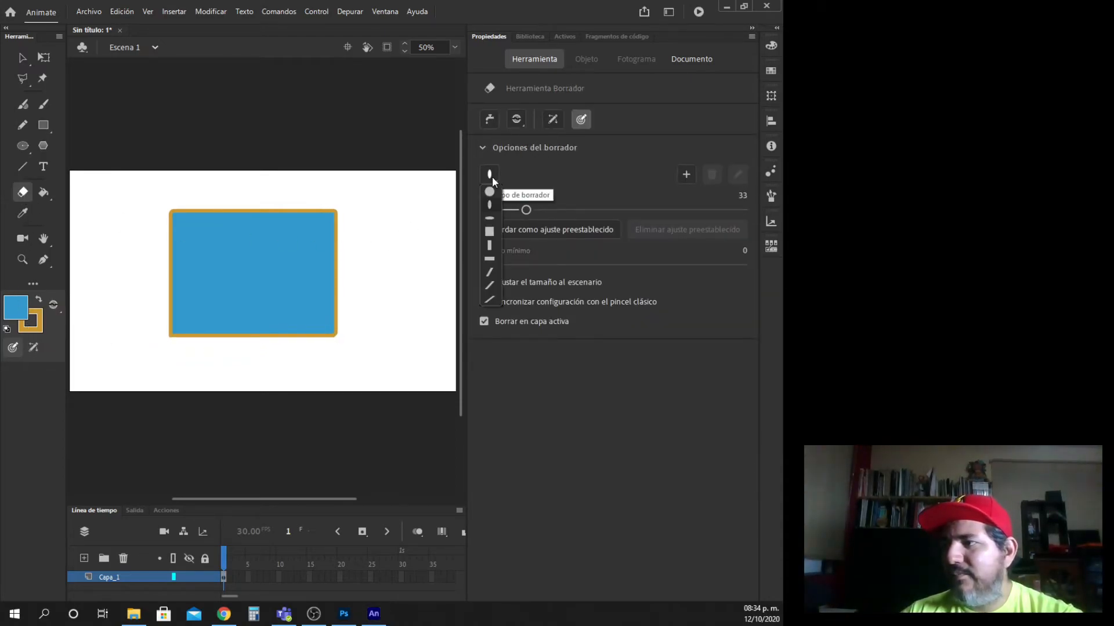
left_click(518, 120)
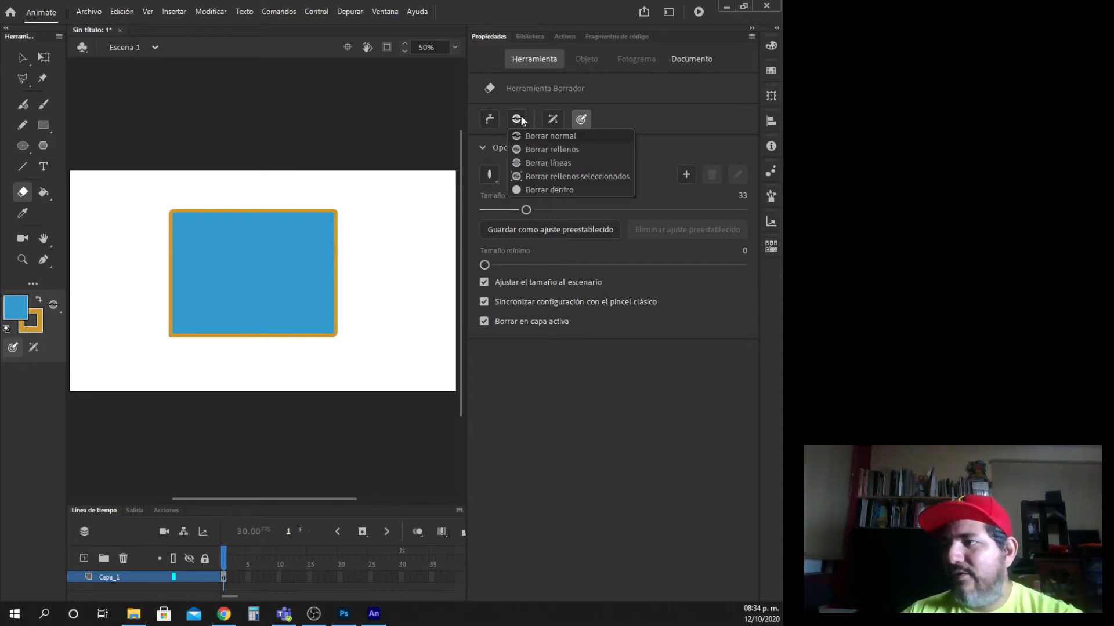
left_click(524, 136)
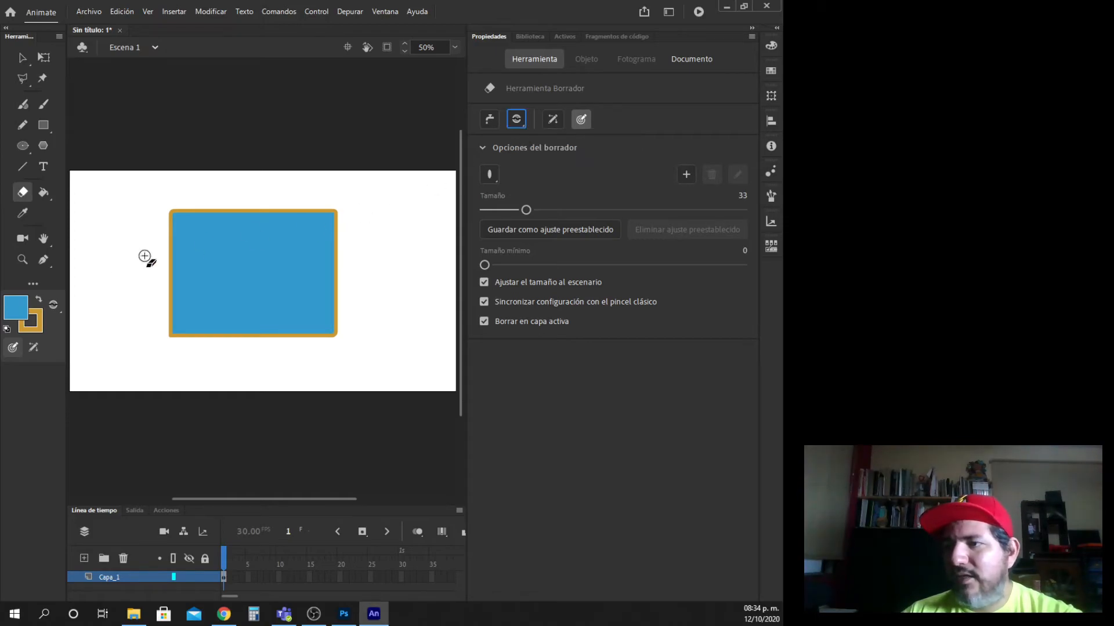
left_click_drag(144, 256, 269, 194)
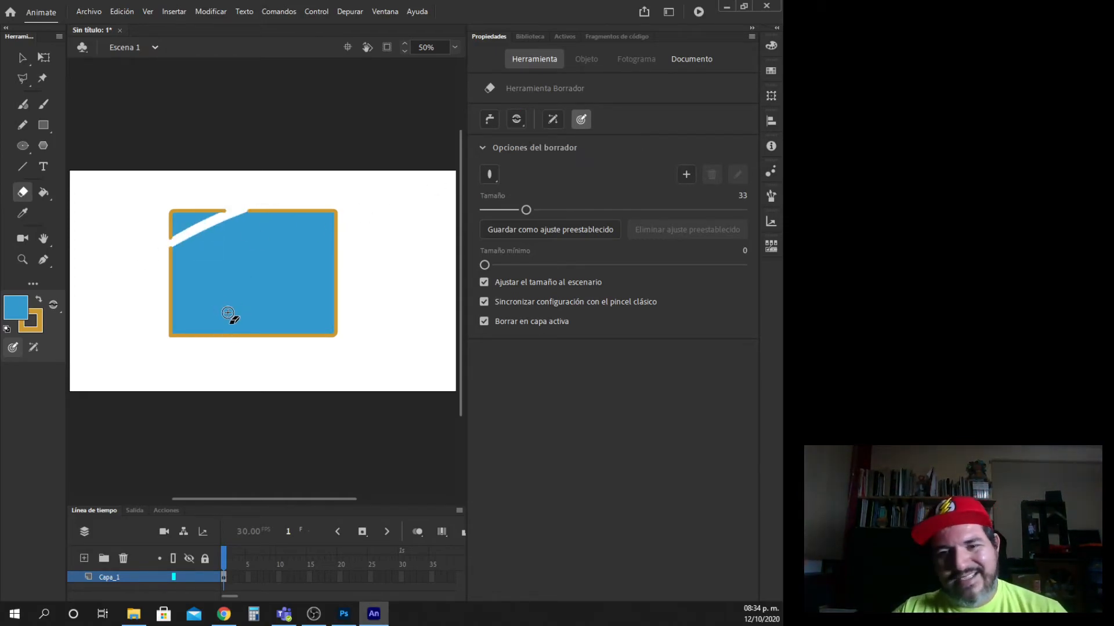
key("ctrl+z")
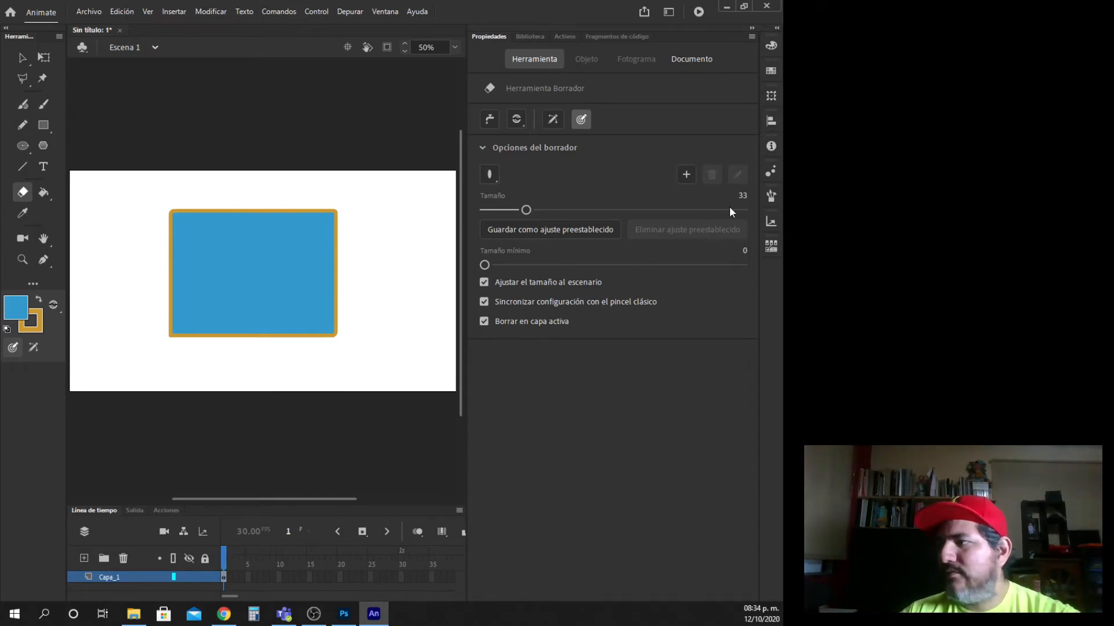
Step: Change the fill colour to dark purple and apply it to the rectangle's interior with the Paint Bucket
left_click(43, 193)
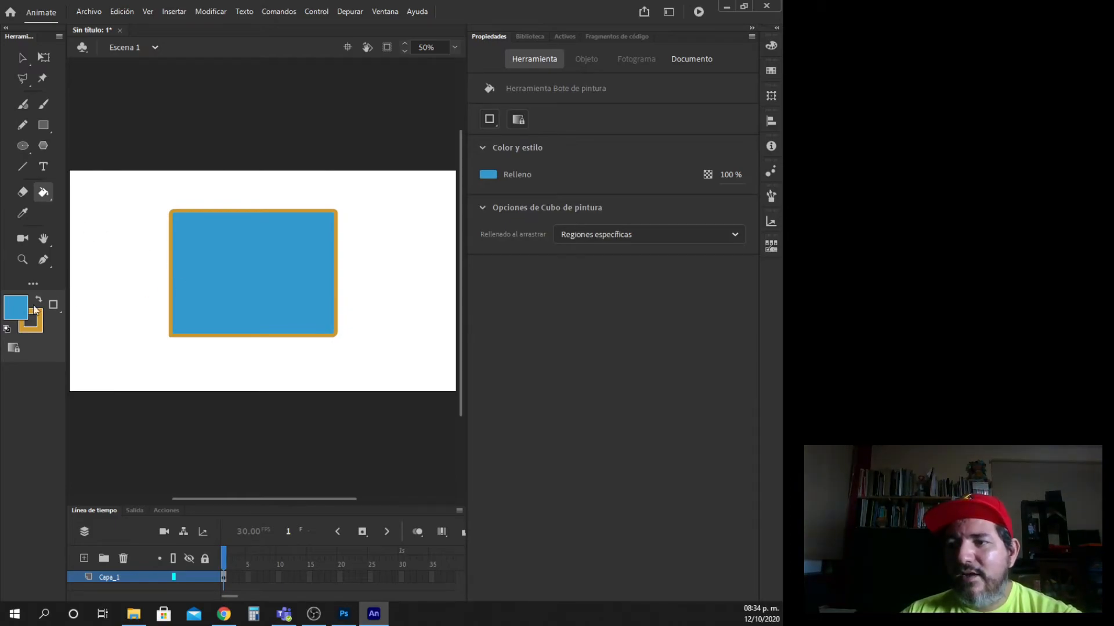
left_click(14, 306)
left_click(15, 310)
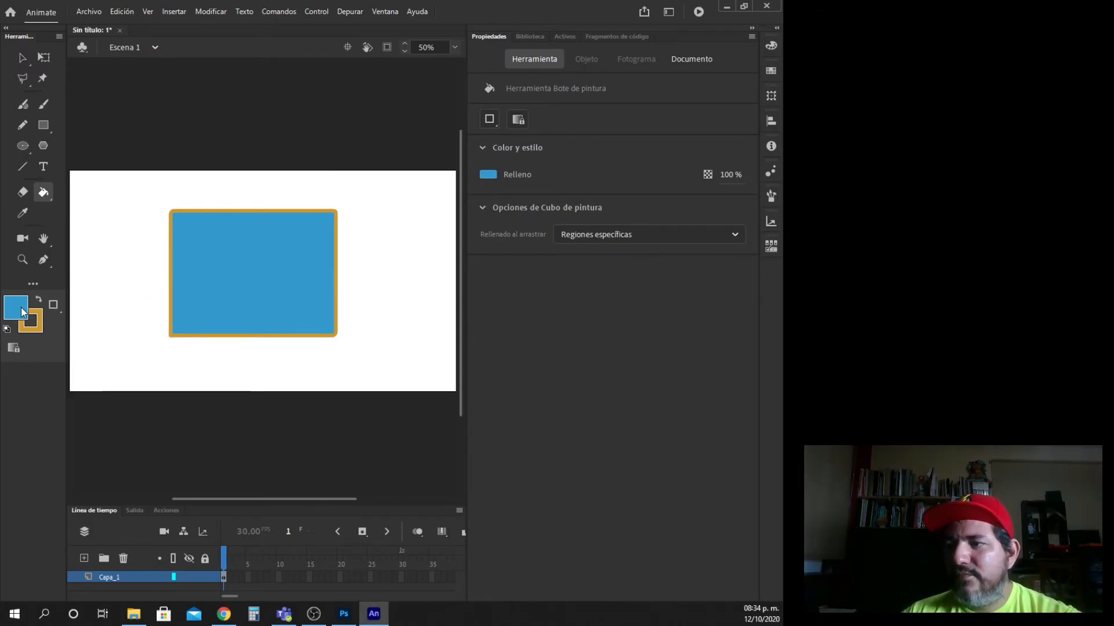
left_click(23, 58)
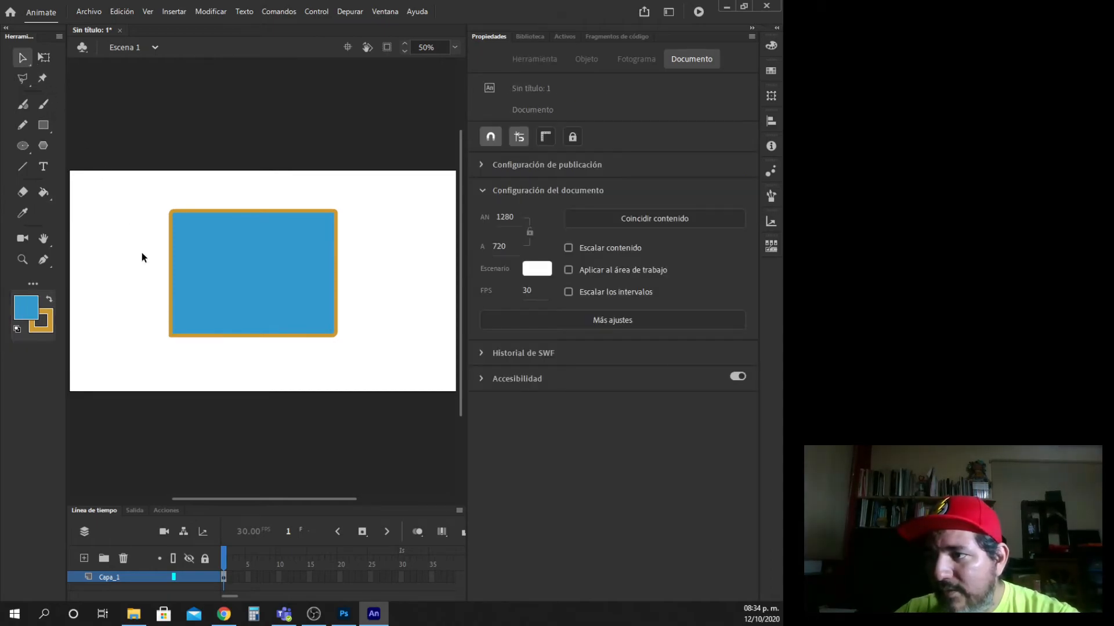
left_click(26, 307)
left_click(164, 382)
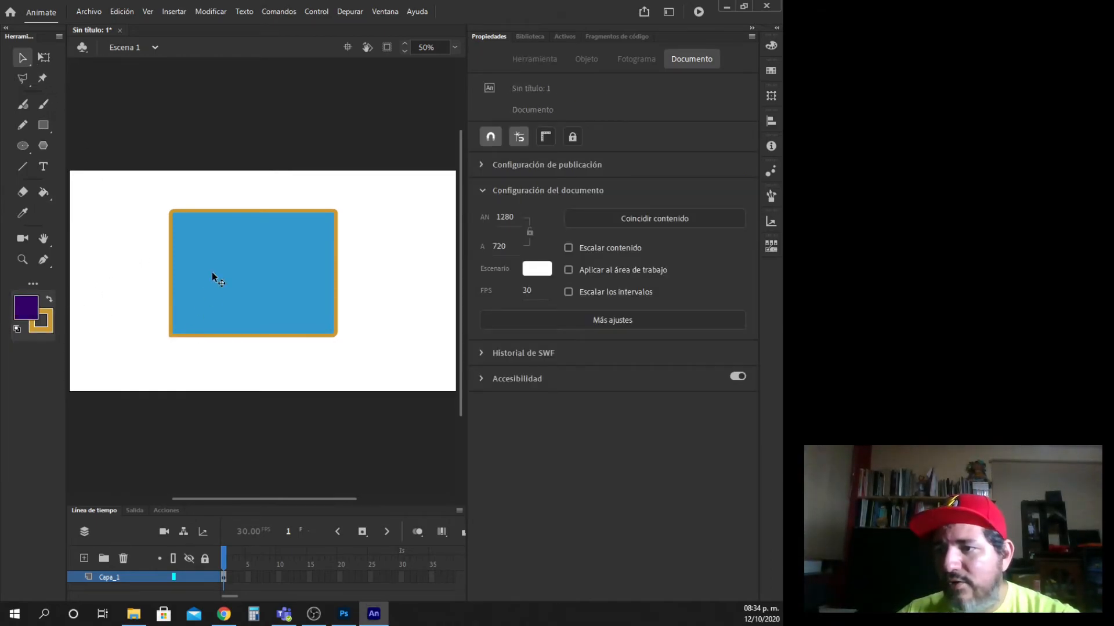
left_click(43, 193)
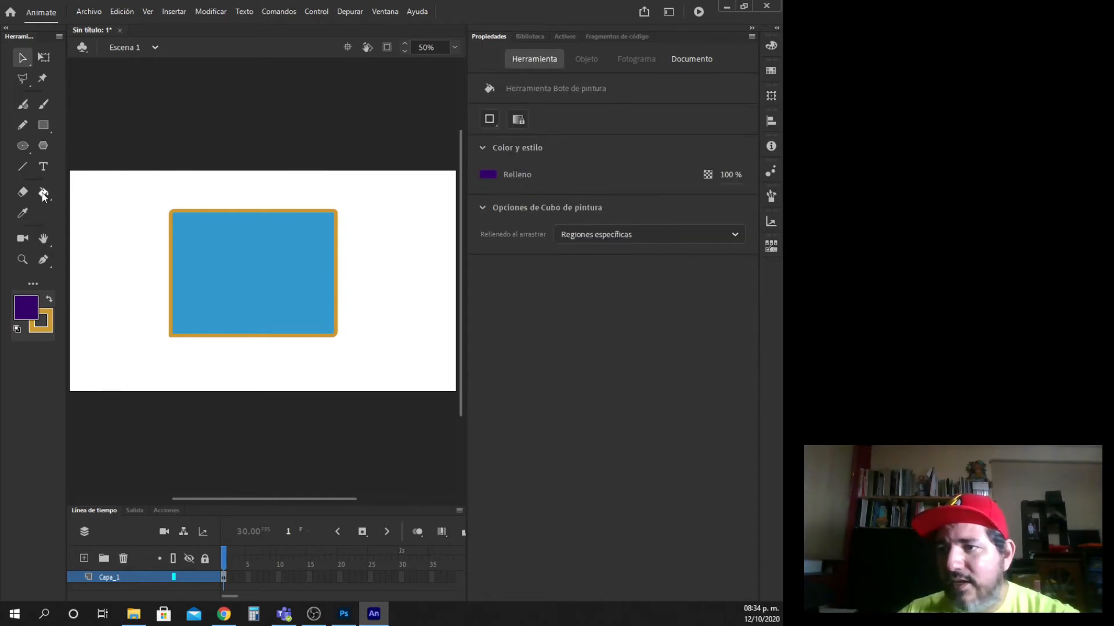
left_click(258, 265)
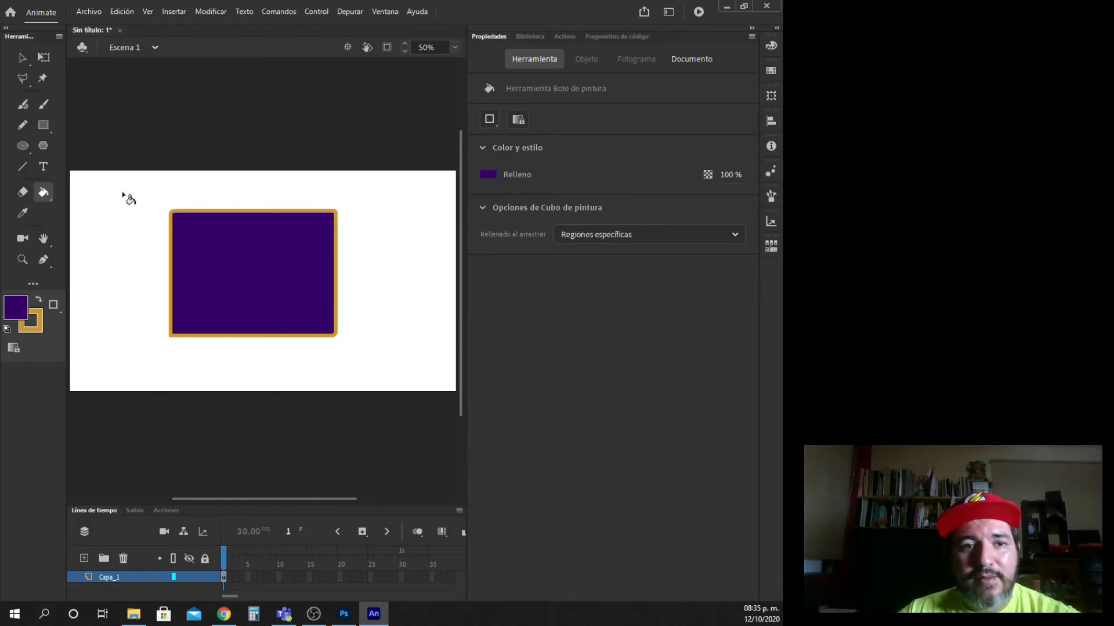
Step: Recolour the rectangle's outline green #009900 with the Ink Bottle tool
left_click(48, 192)
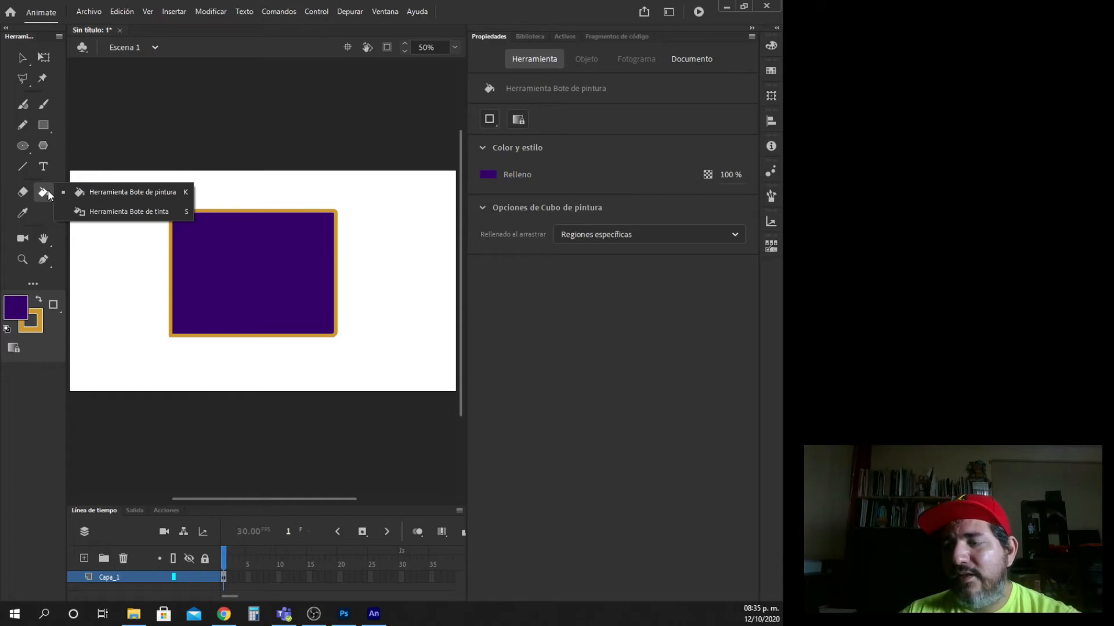
left_click(138, 213)
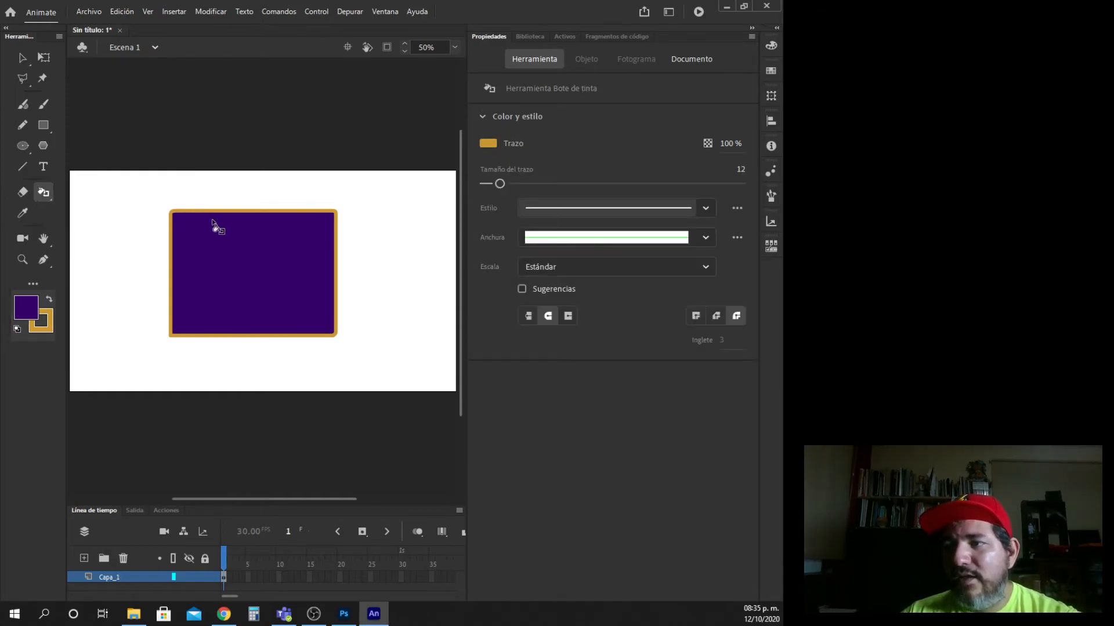
left_click(40, 321)
left_click(131, 370)
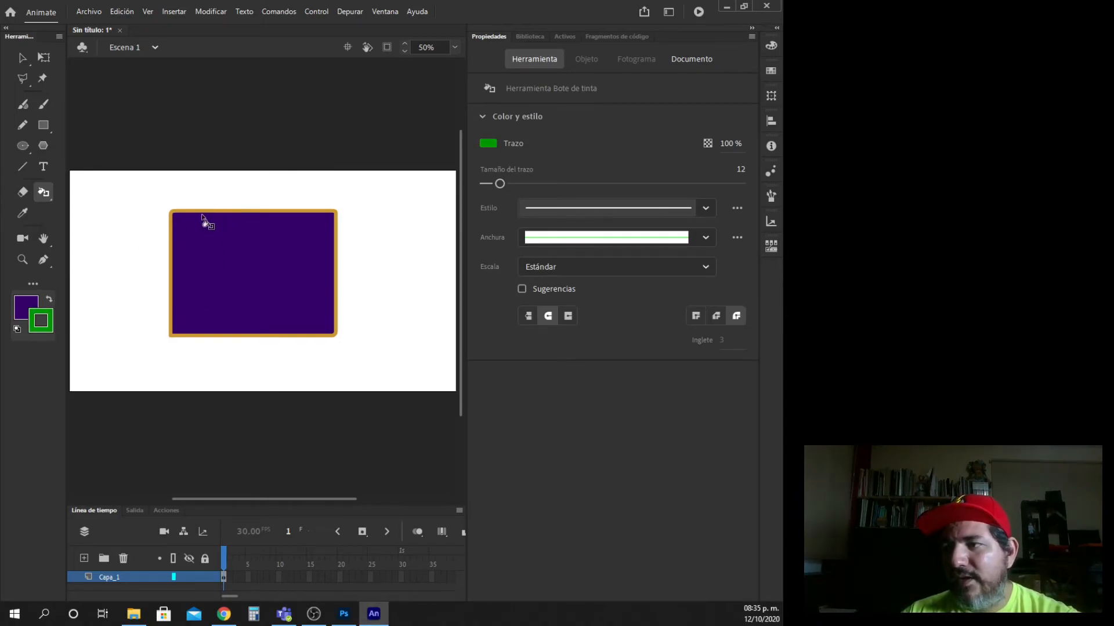
left_click(205, 214)
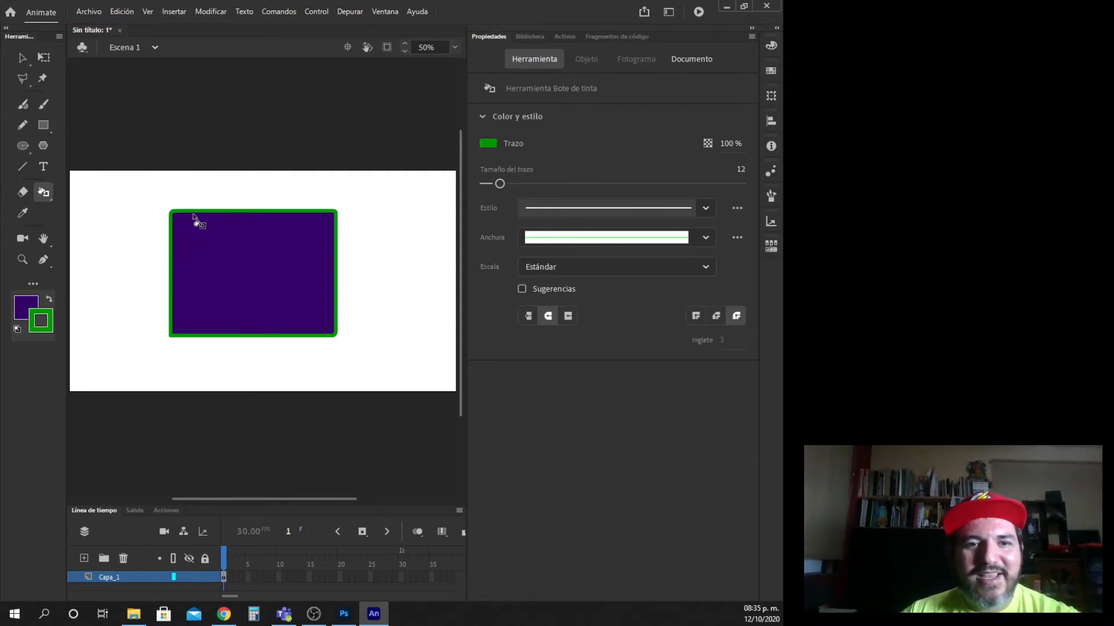
Step: Recolour the rectangle's outline orange with the Ink Bottle tool
left_click(42, 321)
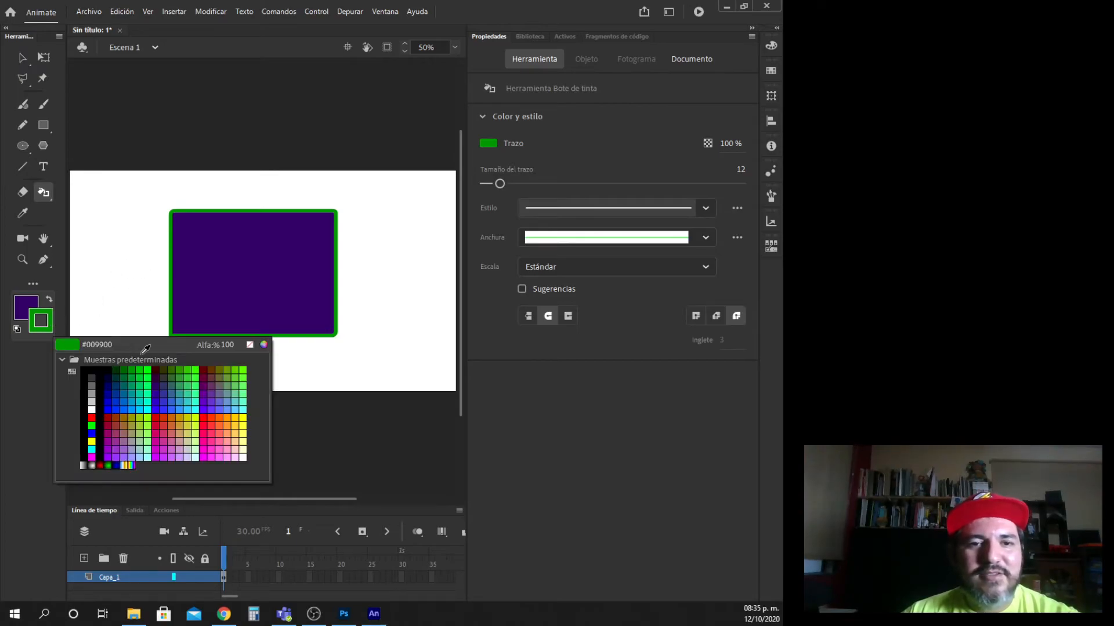
left_click(215, 425)
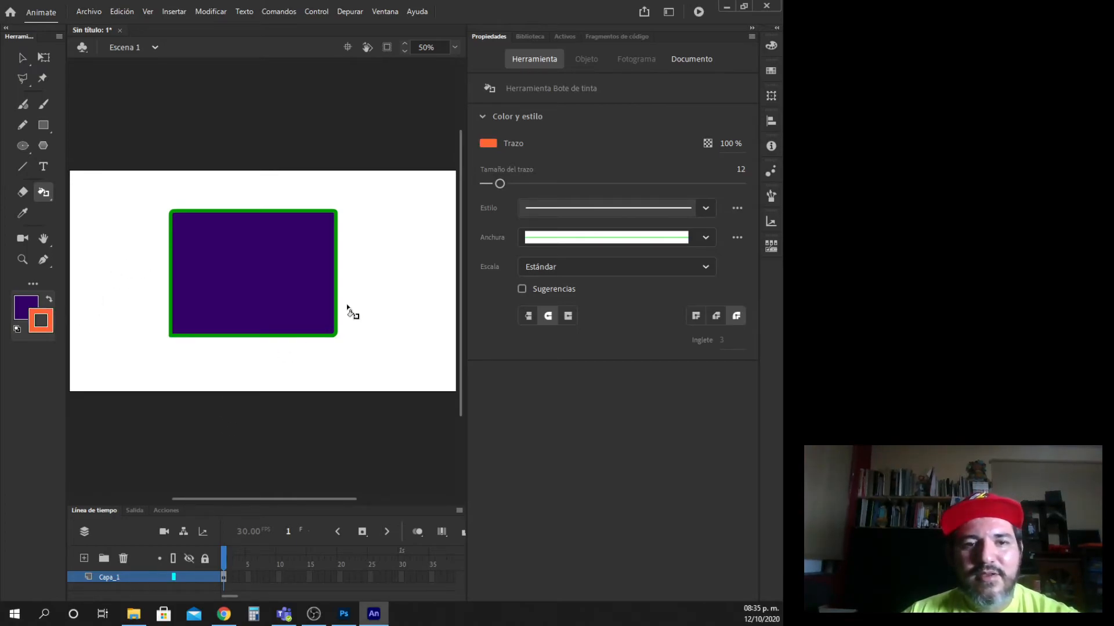
left_click(336, 279)
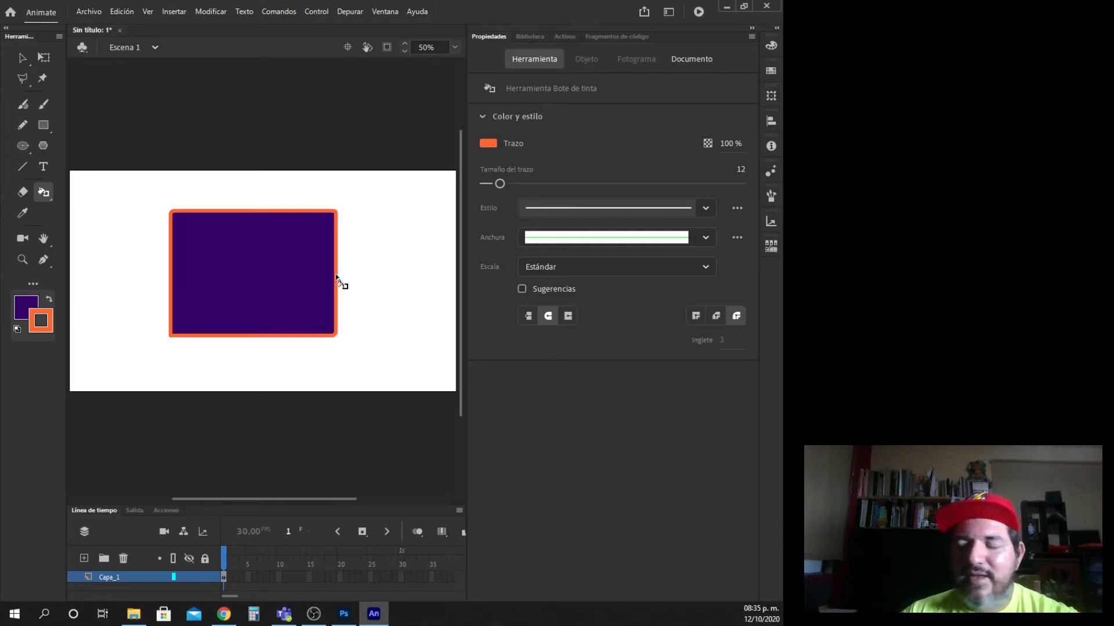
Step: Move the whole rectangle, fill and outline together, toward the left side of the stage and deselect it
left_click(21, 61)
left_click_drag(152, 205, 357, 355)
left_click_drag(316, 325, 245, 315)
left_click(313, 297)
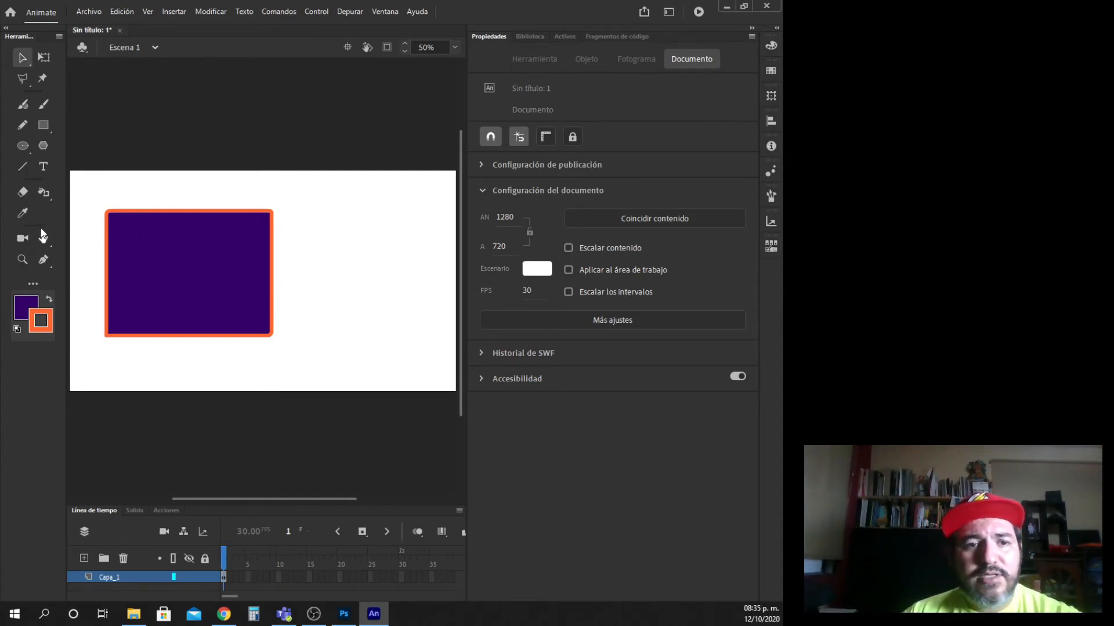
Step: Sample the stage's white with the Eyedropper and fill the rectangle with it
left_click(27, 216)
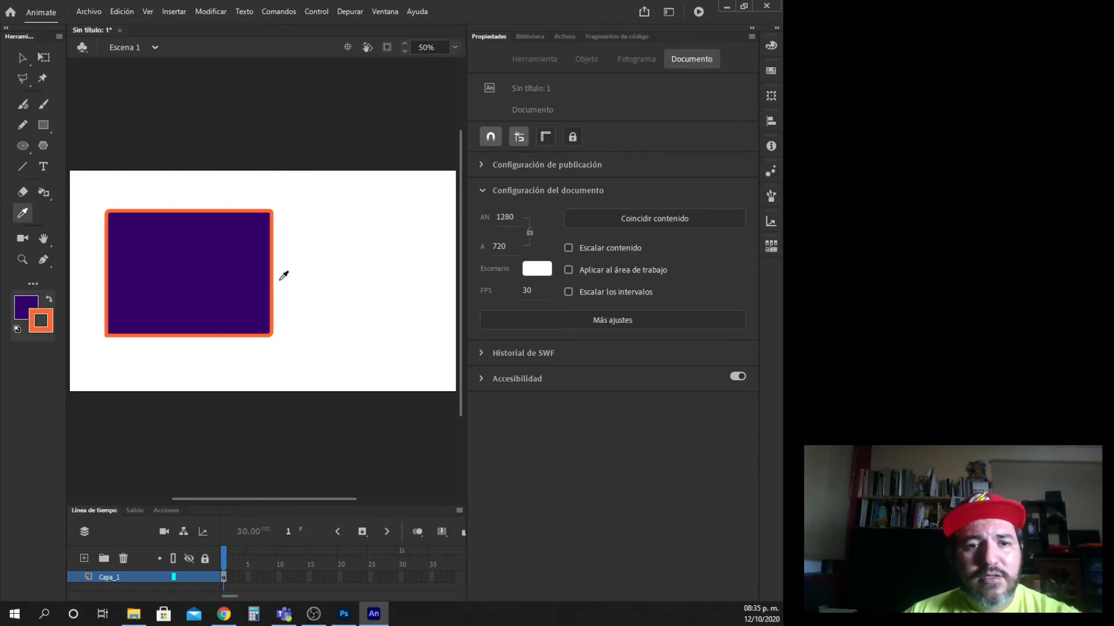
left_click(360, 279)
left_click(242, 256)
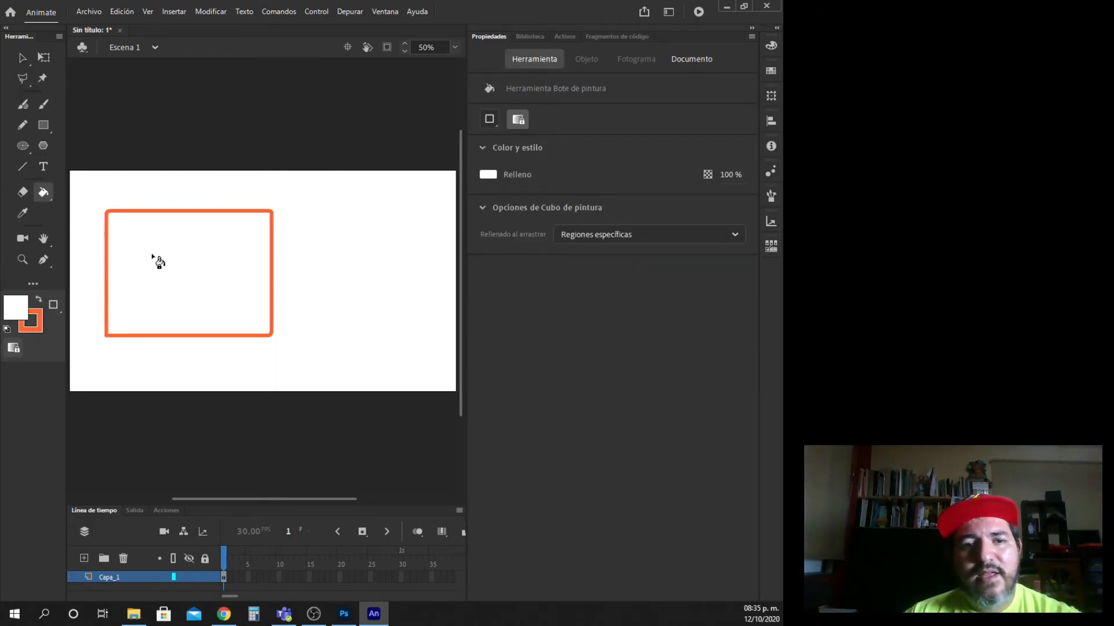
Step: Sample the dark grey of the pasteboard with the Eyedropper and fill the rectangle with it
left_click(28, 213)
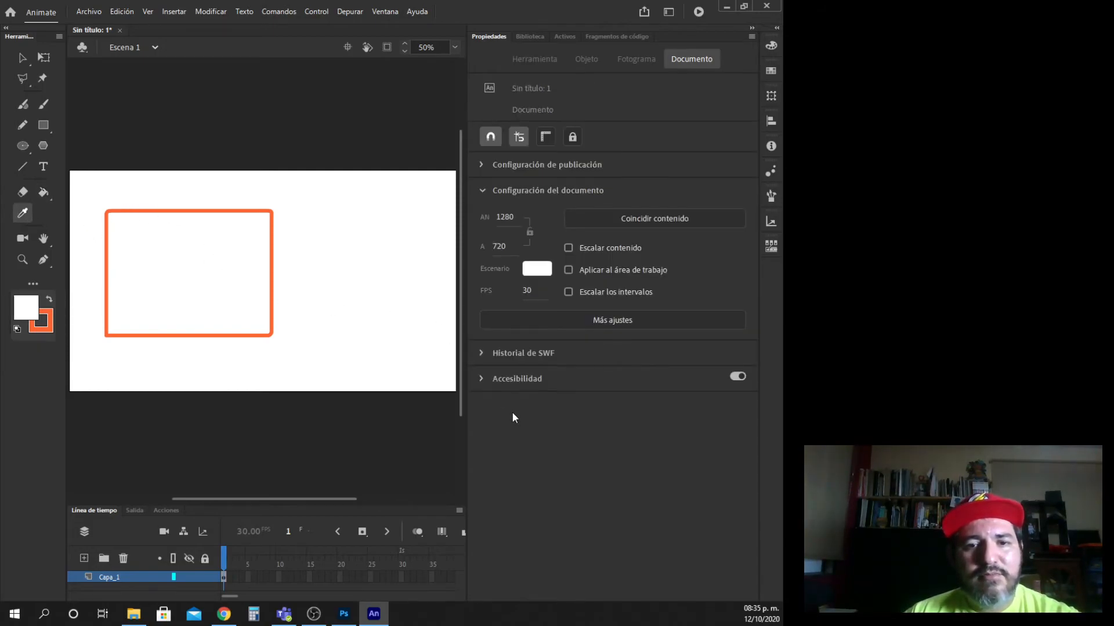
left_click(308, 413)
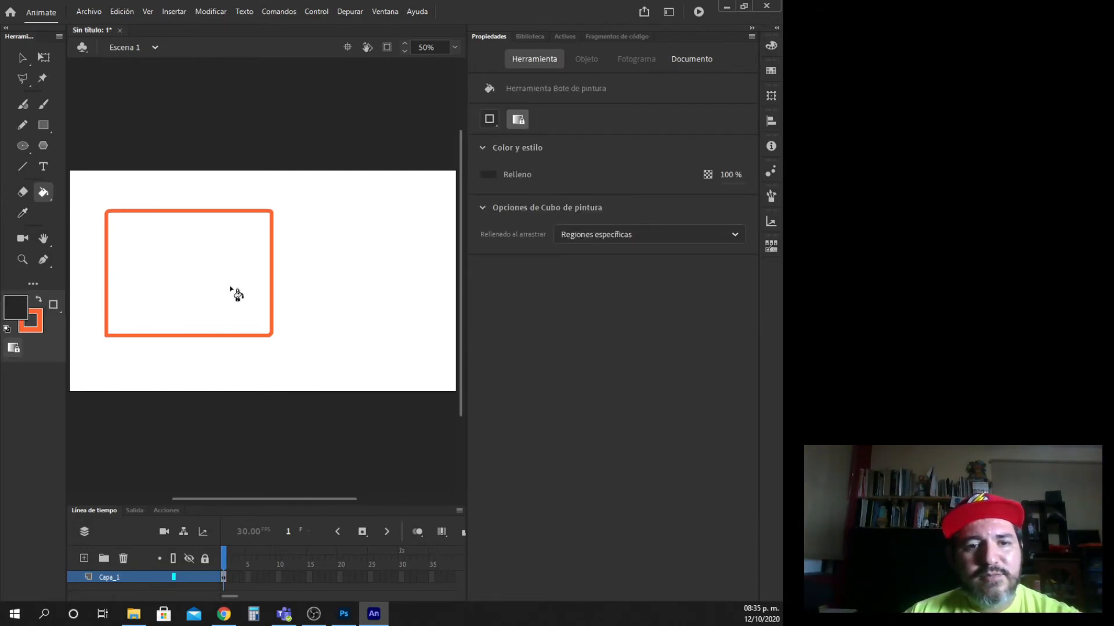
left_click(235, 292)
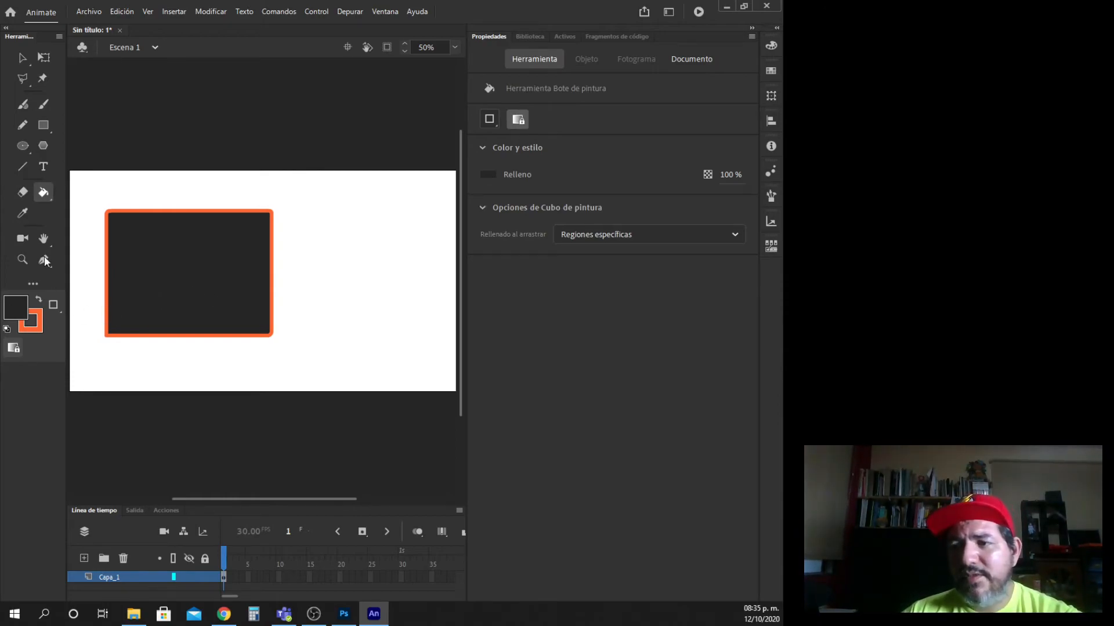
Step: Sample the rectangle's orange outline with the Eyedropper, and delete the whole rectangle
left_click(22, 214)
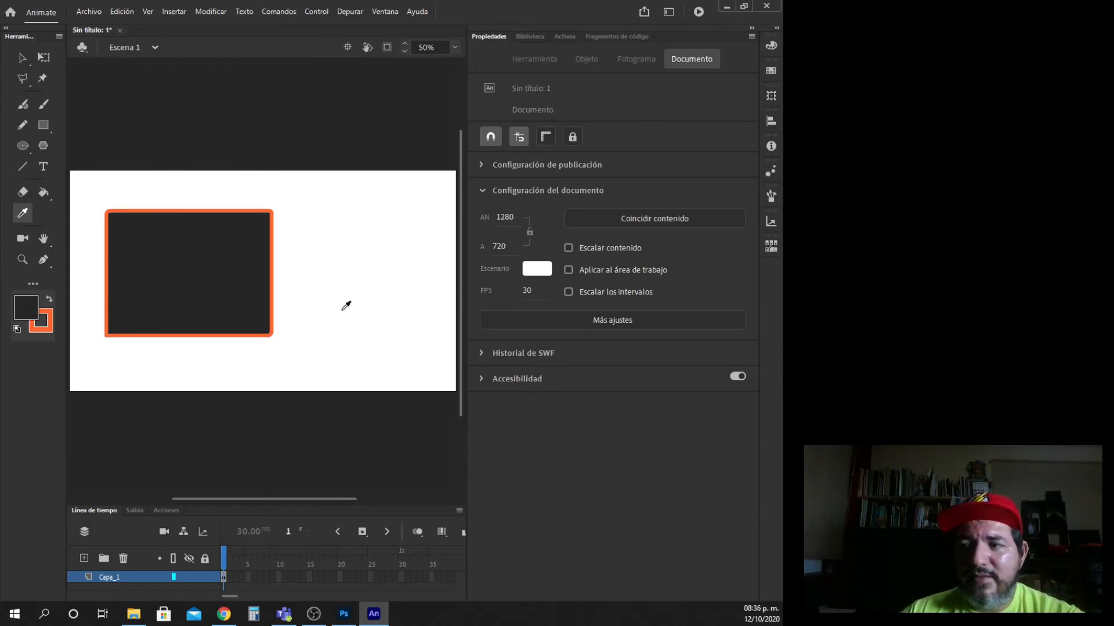
left_click(275, 278)
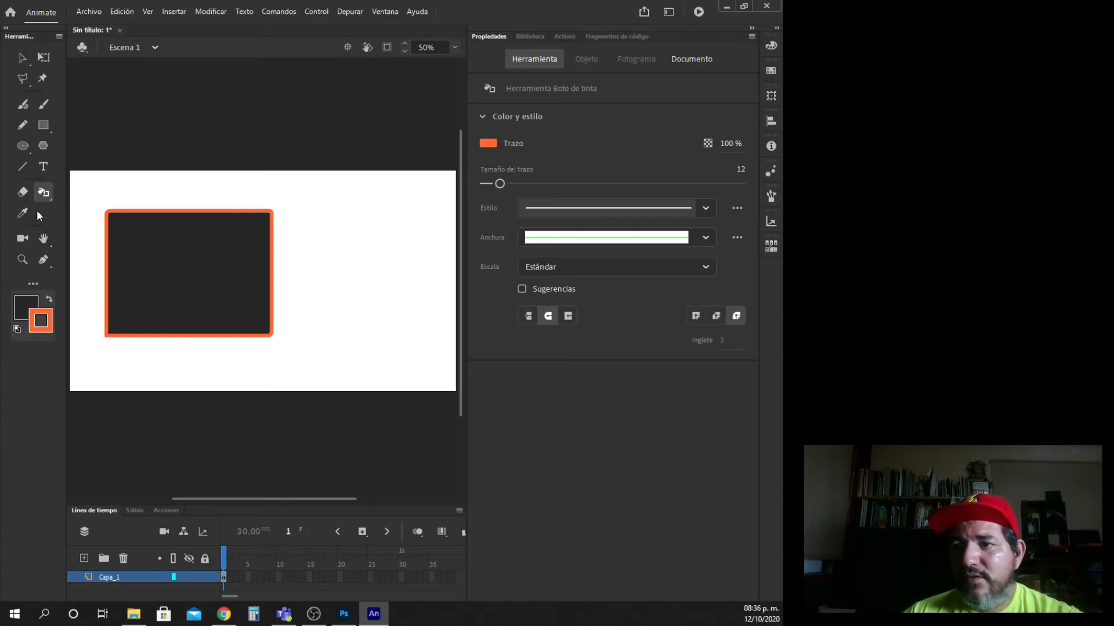
left_click(22, 57)
left_click_drag(100, 190, 348, 365)
key("Delete")
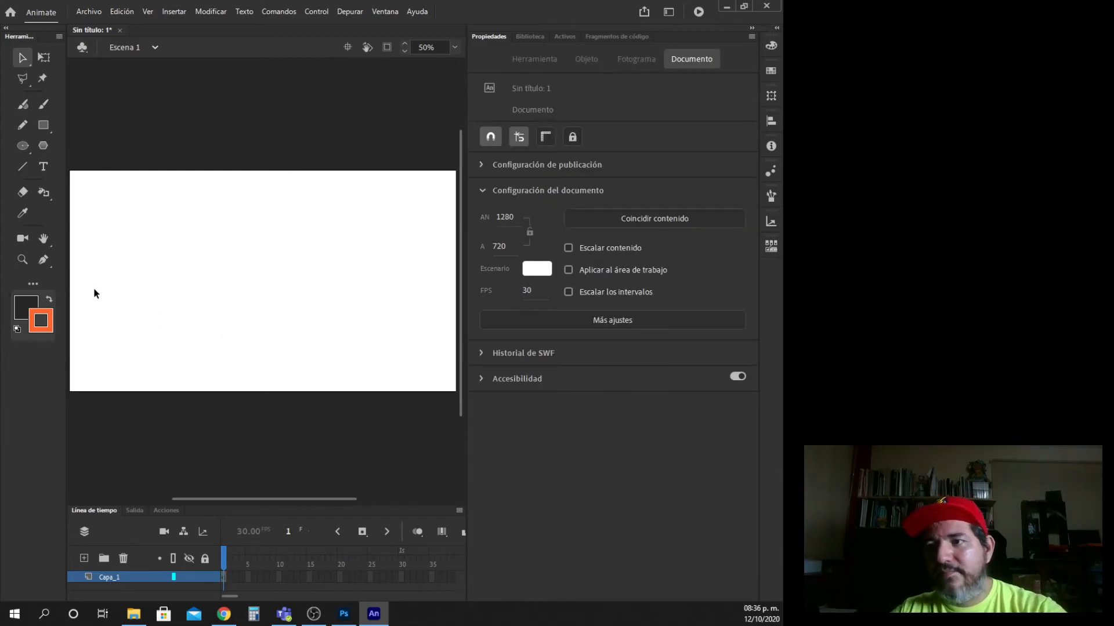
Step: Add a camera to the scene, zoom it to 93 % and rotate it to -10°
left_click(23, 239)
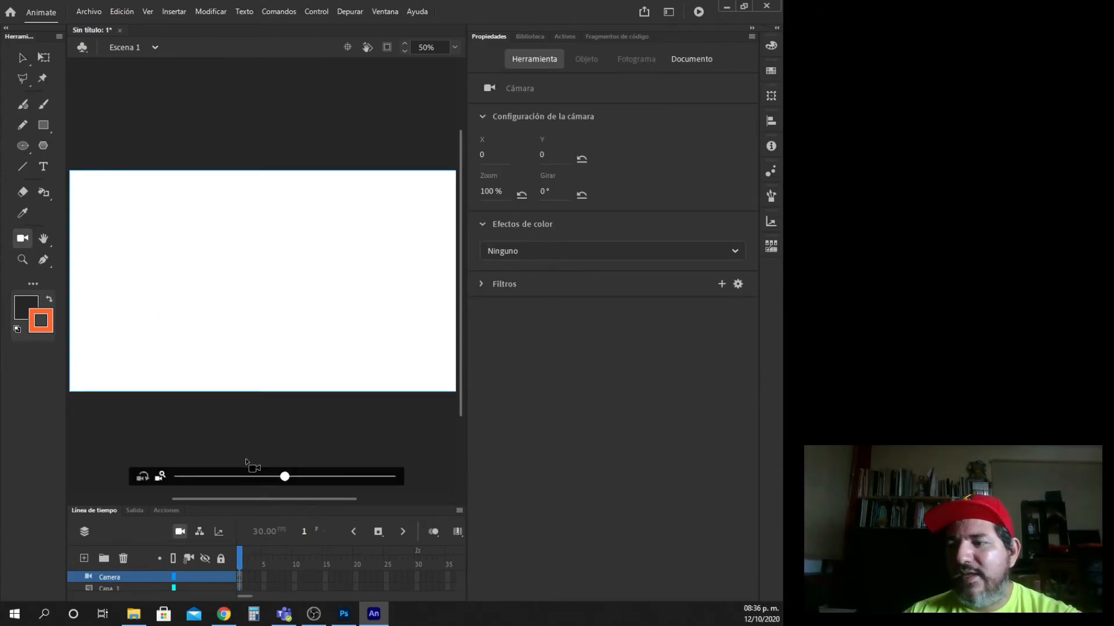
left_click_drag(285, 477, 324, 483)
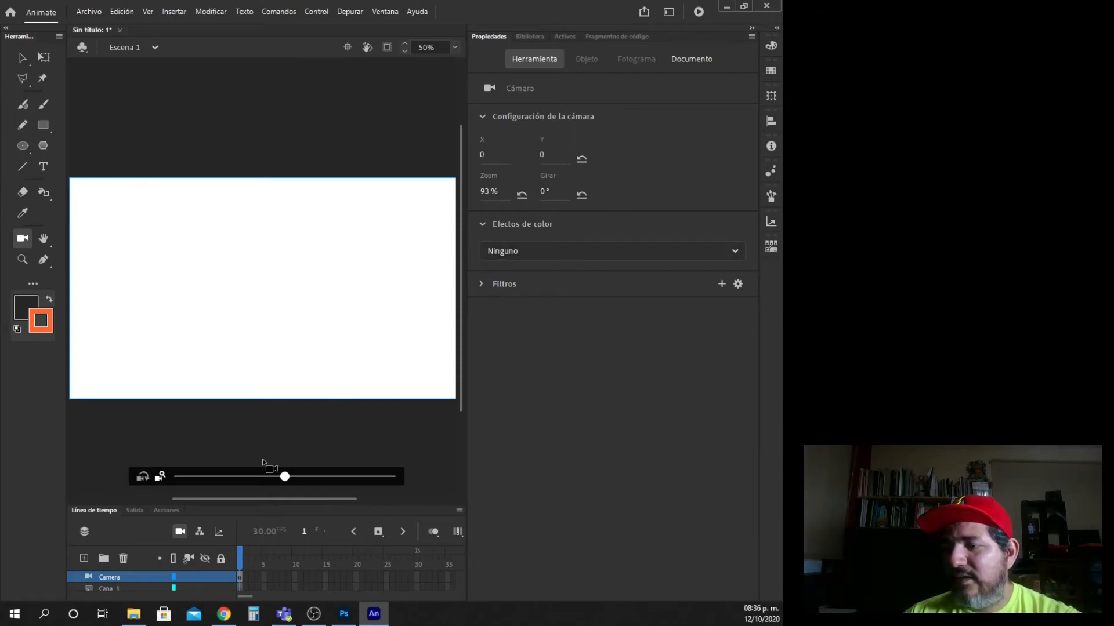
left_click(144, 477)
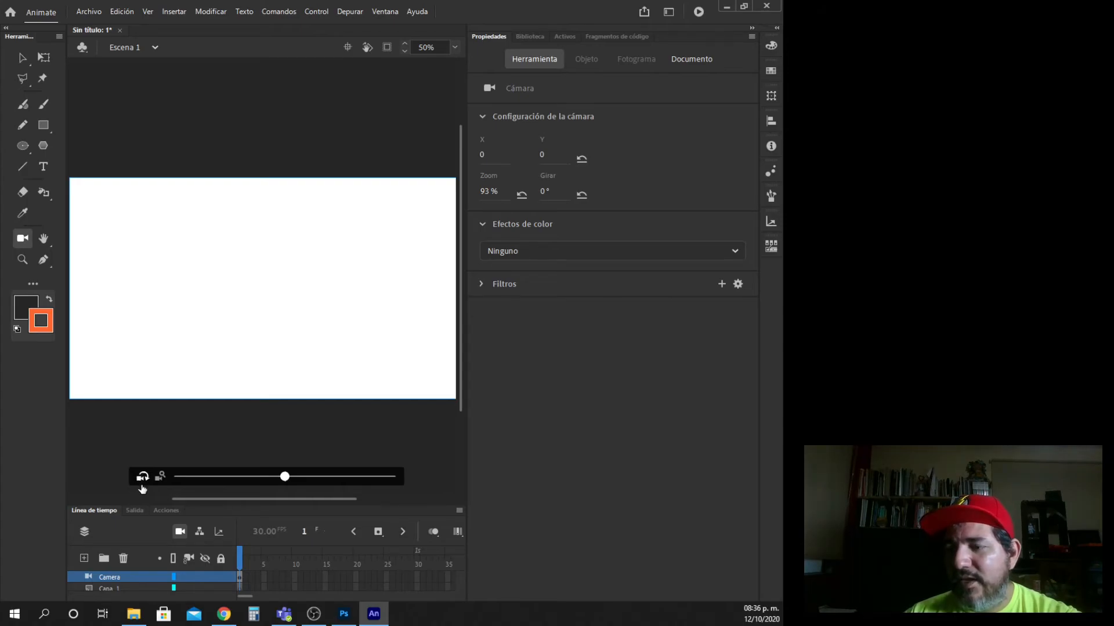
left_click_drag(284, 477, 318, 478)
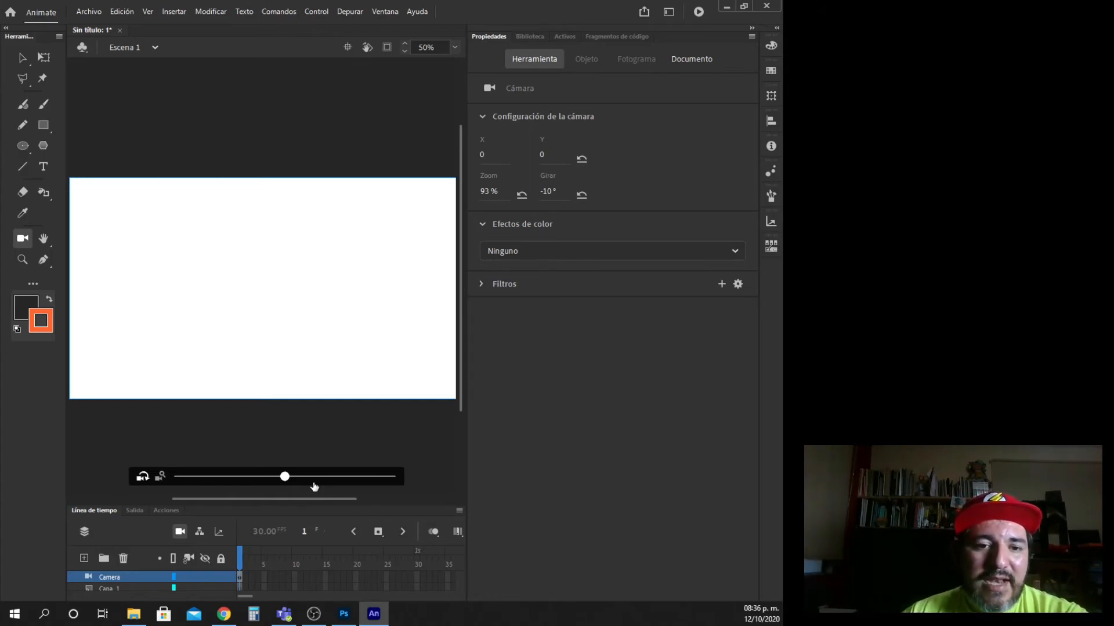
Step: Turn the camera off and back on, and bring its rotation to -1°
left_click(181, 532)
left_click(181, 533)
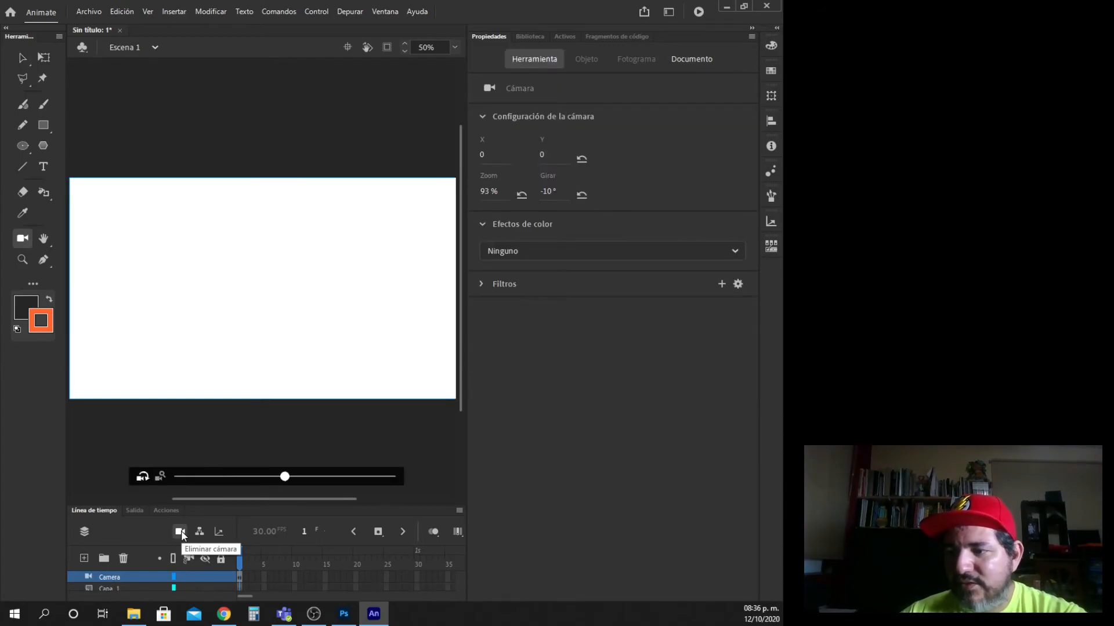
left_click_drag(284, 477, 261, 486)
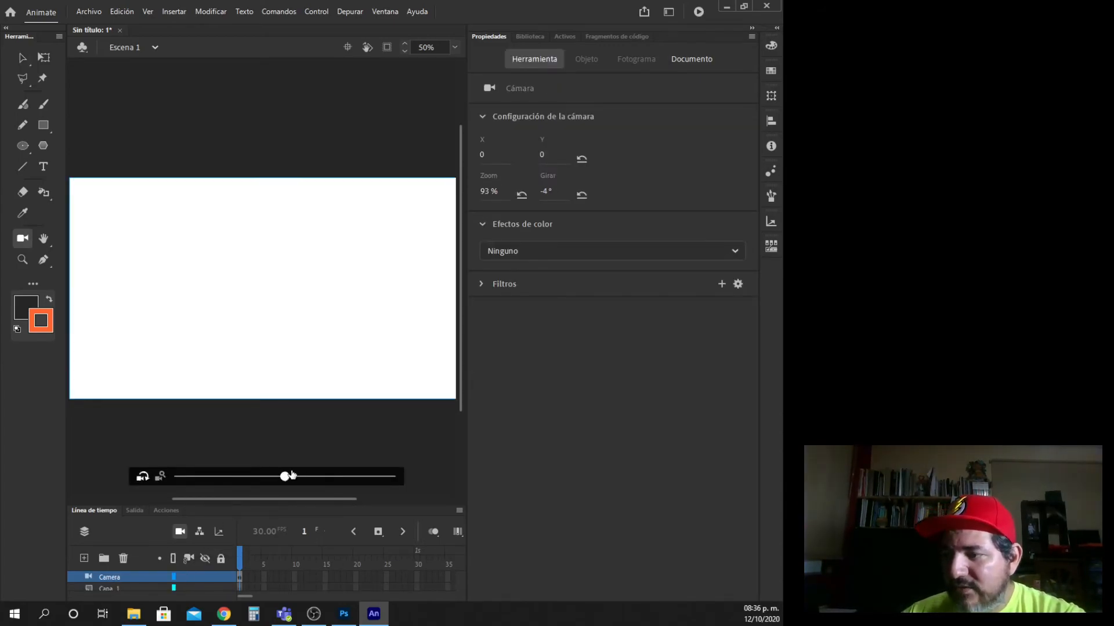
left_click_drag(284, 478, 275, 476)
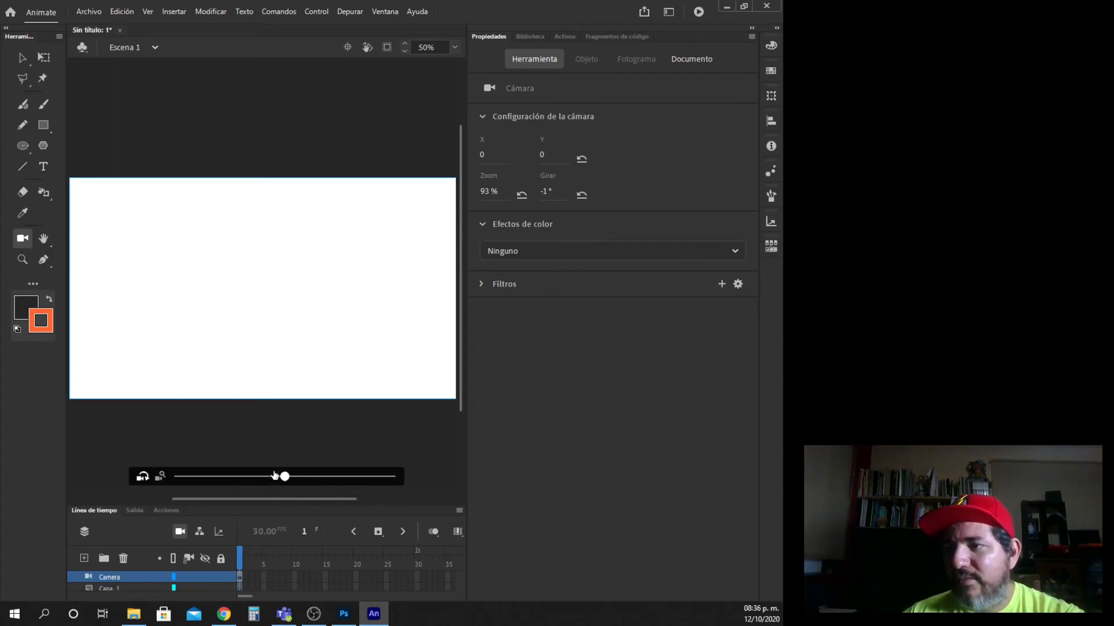
Step: Draw a dark grey rectangle with an orange outline near the middle of the stage on layer Capa_1
left_click(22, 126)
left_click(44, 124)
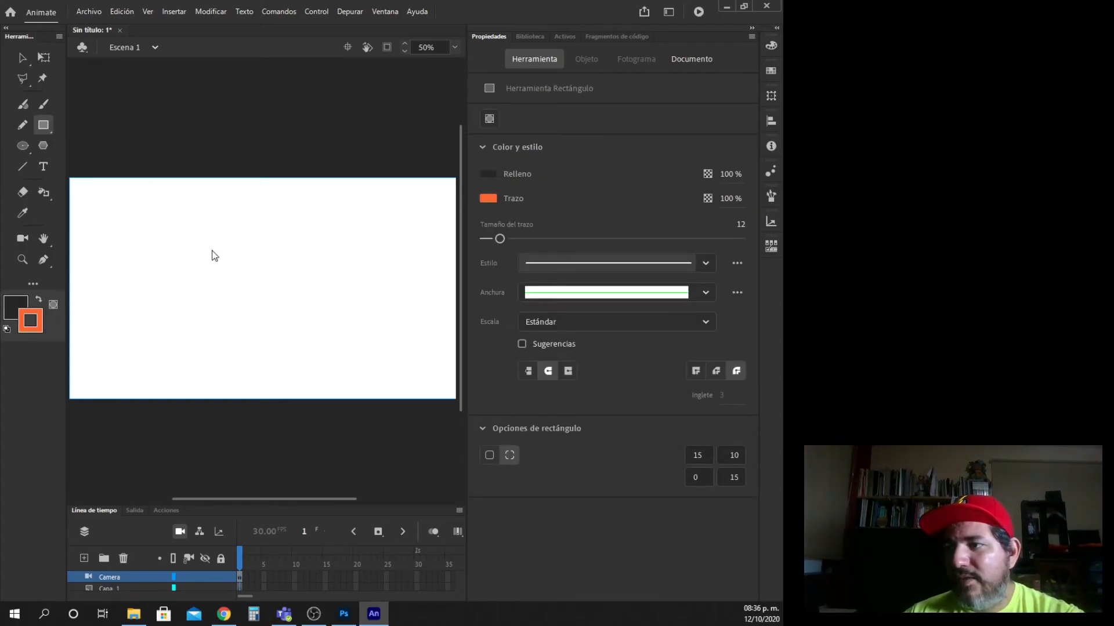
left_click_drag(215, 244, 267, 297)
left_click(502, 326)
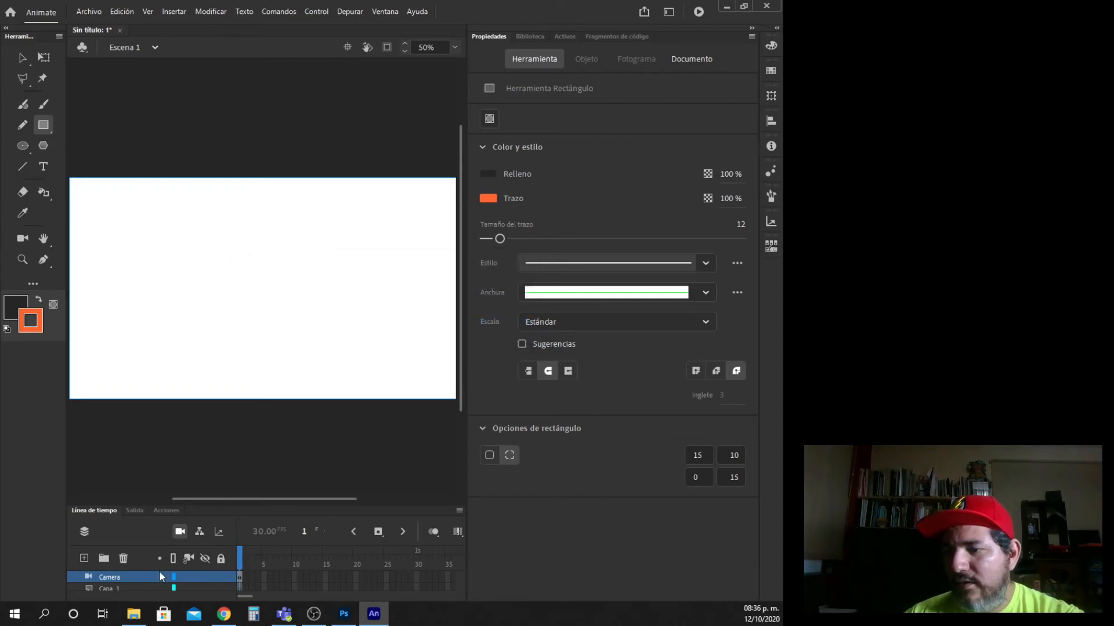
scroll(140, 582, "down", 1)
left_click(135, 575)
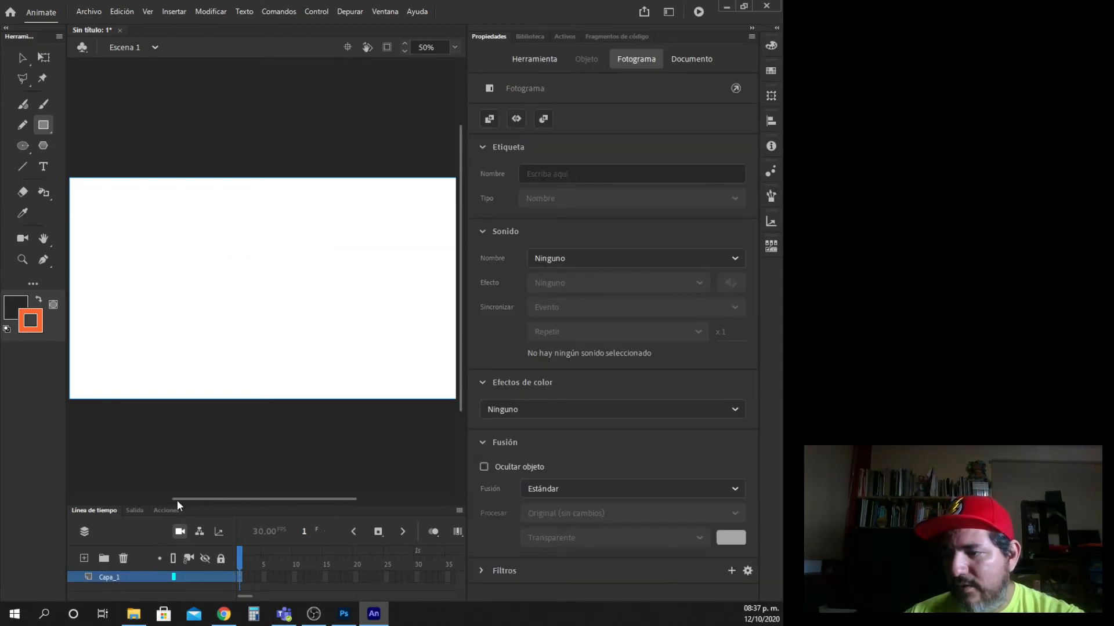
left_click_drag(189, 242, 349, 351)
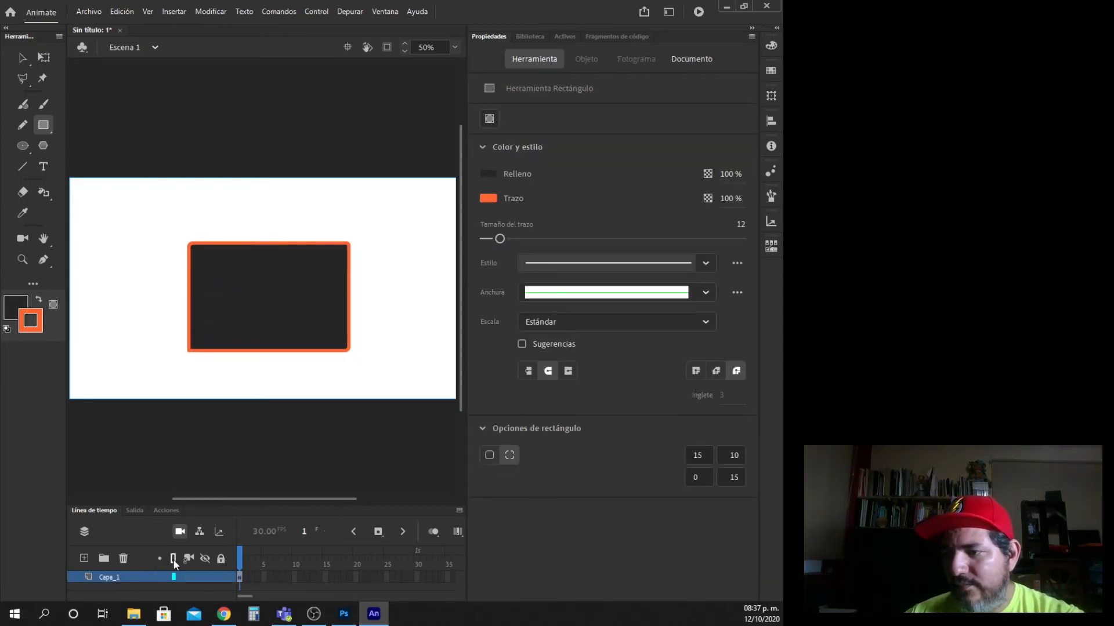
Step: Turn the camera off and back on to compare the rectangle with and without the camera view
scroll(138, 585, "up", 1)
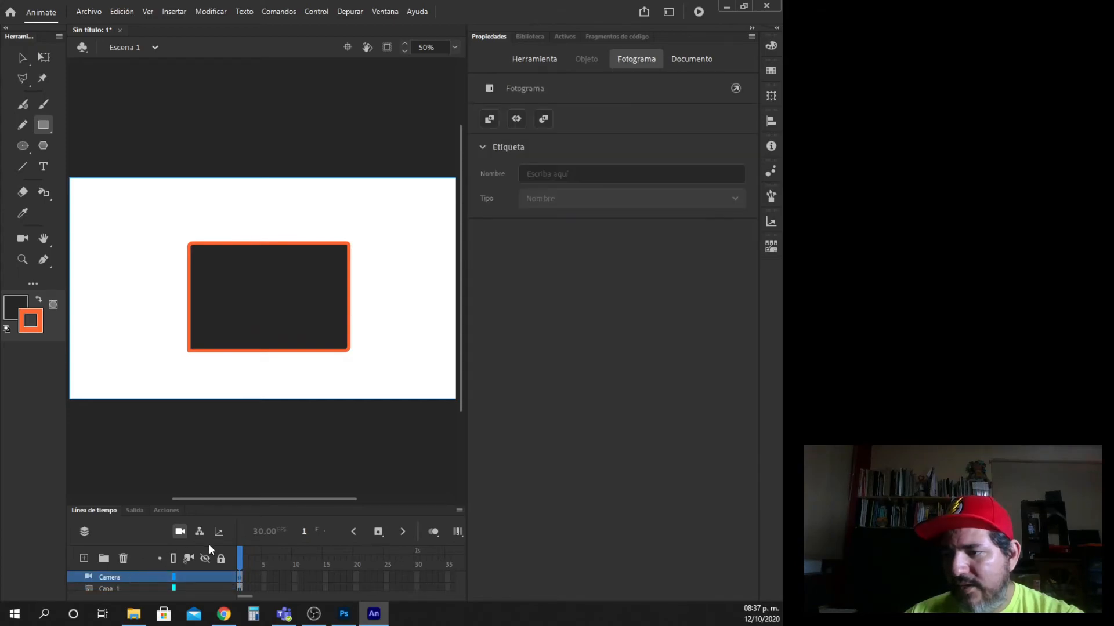
left_click(180, 532)
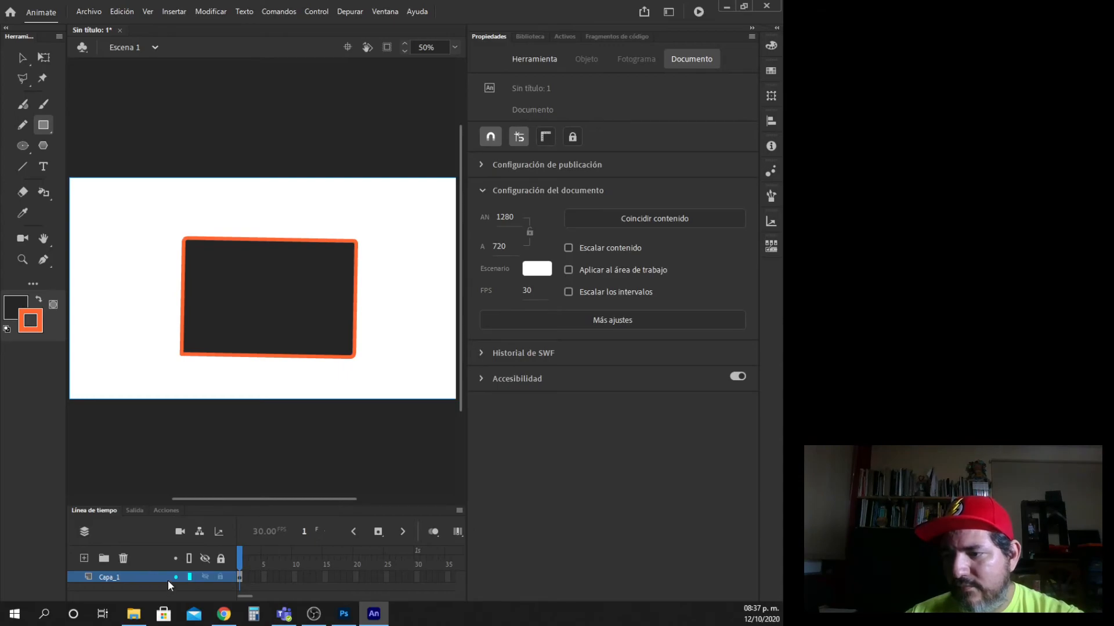
left_click(179, 535)
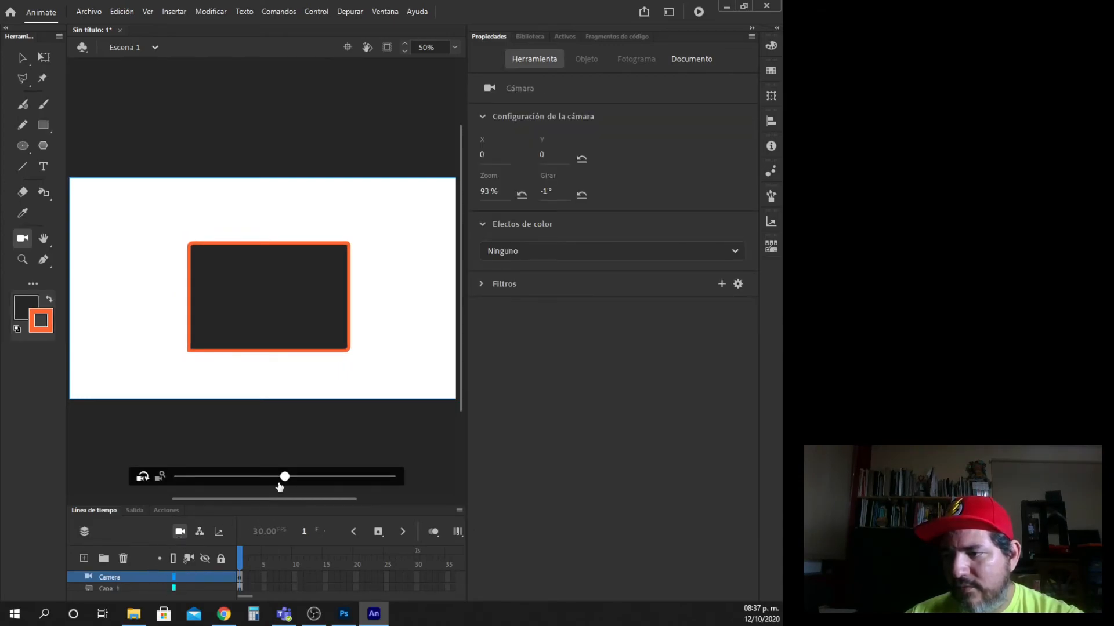
Step: Set the camera's zoom to 92 % and its rotation to 0°, and turn the camera off
mouse_move(284, 476)
left_mouse_down()
mouse_move(248, 476)
mouse_move(396, 476)
mouse_move(174, 476)
mouse_move(454, 474)
mouse_move(231, 475)
mouse_move(261, 460)
mouse_move(417, 485)
mouse_move(174, 477)
mouse_move(414, 487)
mouse_move(174, 479)
mouse_move(394, 478)
mouse_move(220, 488)
mouse_move(304, 489)
mouse_move(283, 489)
left_mouse_up()
left_click(162, 478)
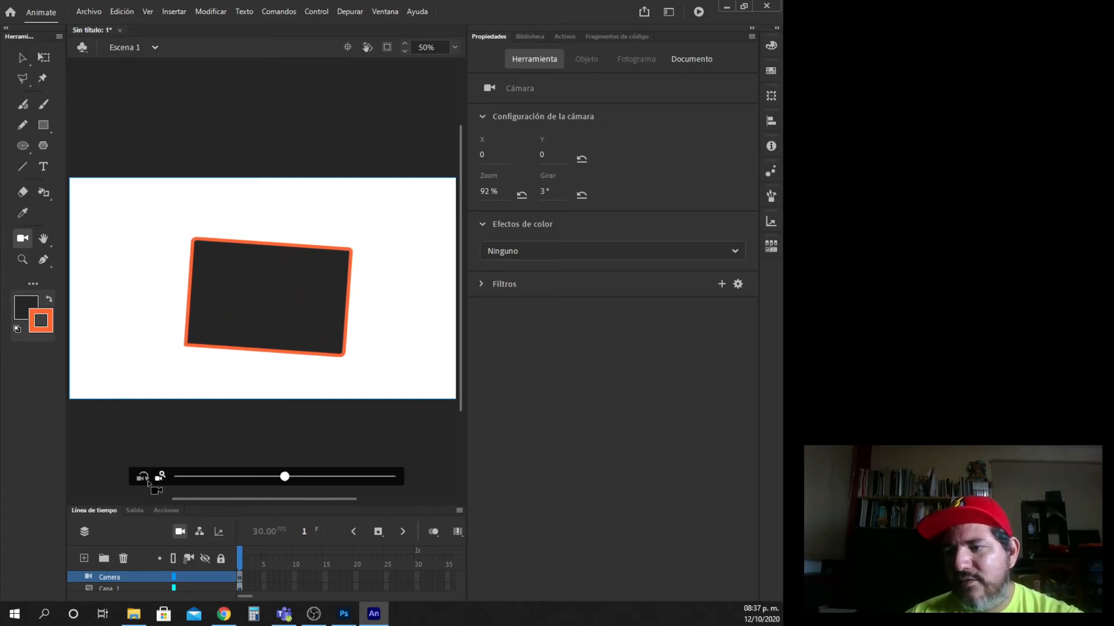
left_click(143, 478)
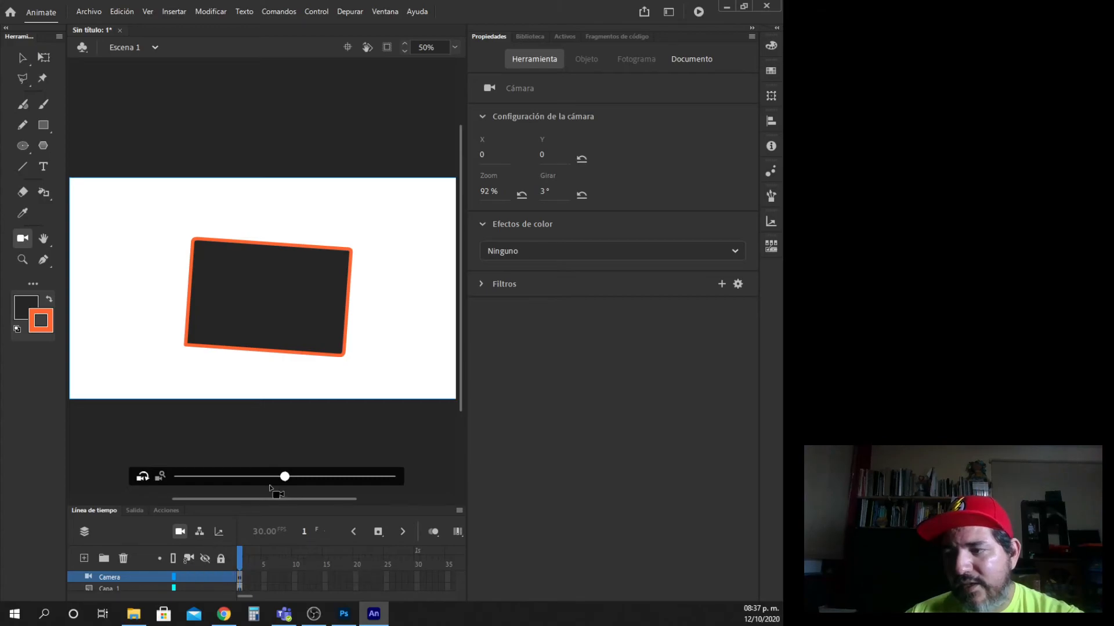
mouse_move(284, 476)
left_mouse_down()
mouse_move(236, 476)
mouse_move(400, 476)
mouse_move(284, 474)
mouse_move(299, 476)
left_mouse_up()
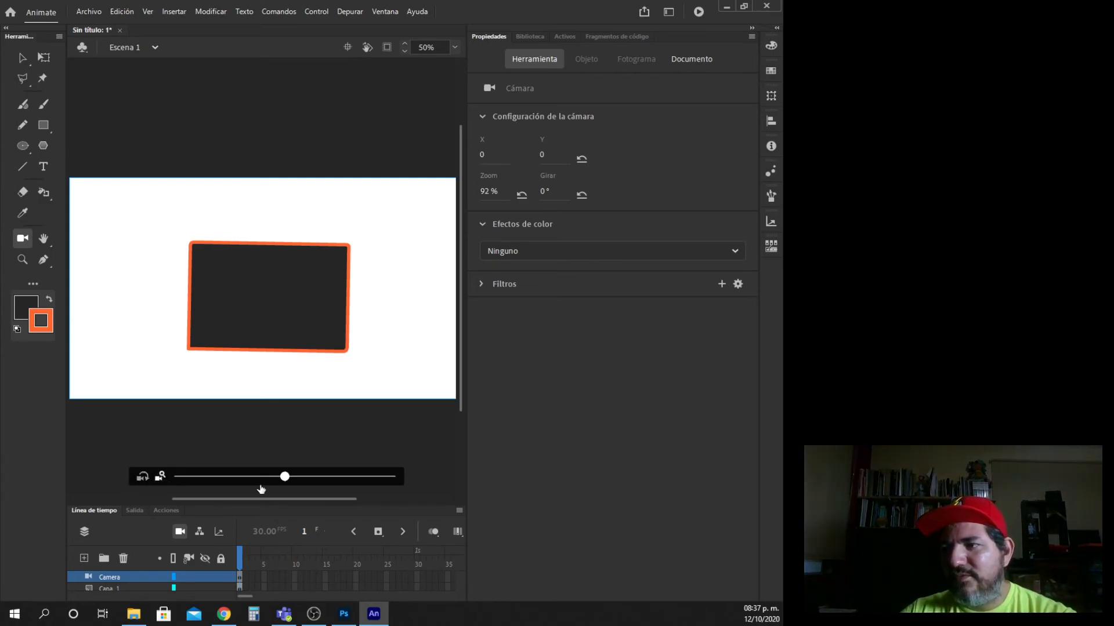
mouse_move(283, 476)
left_mouse_down()
mouse_move(426, 479)
mouse_move(159, 480)
mouse_move(371, 487)
mouse_move(285, 485)
left_mouse_up()
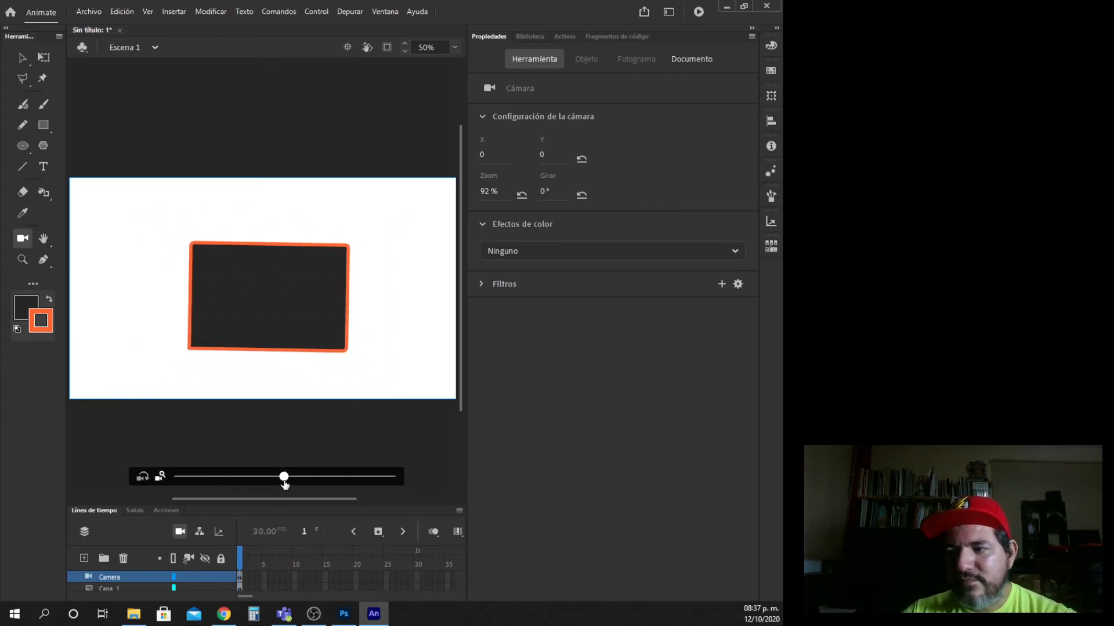
left_click(178, 533)
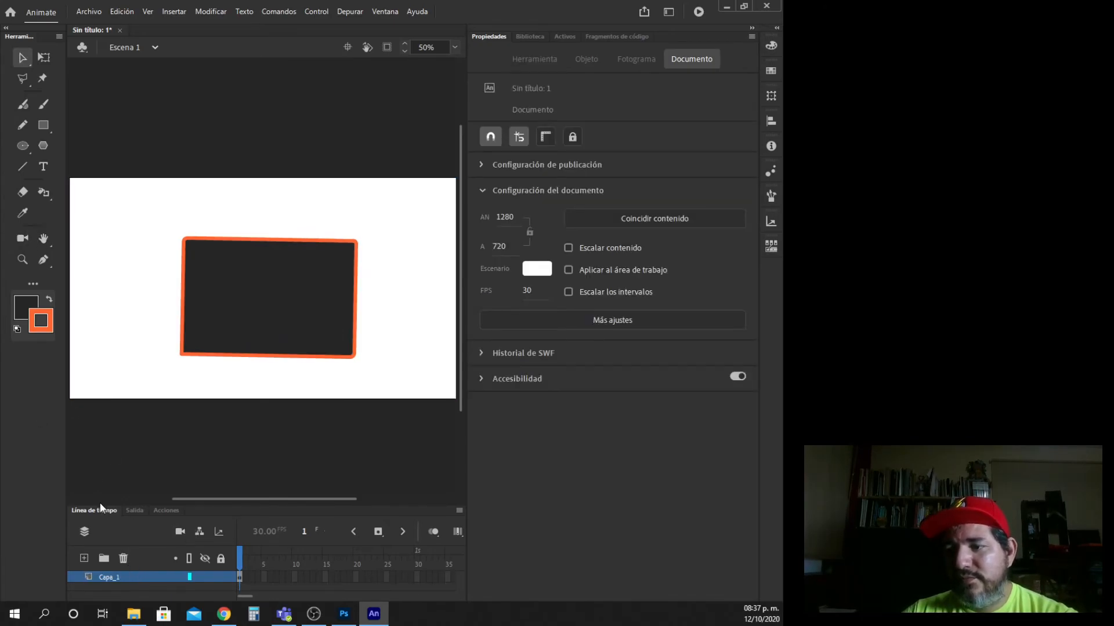
Step: Pan the stage downward with the Hand tool and zoom in on the rectangle area to 81 %
left_click(44, 239)
left_click_drag(243, 259, 243, 287)
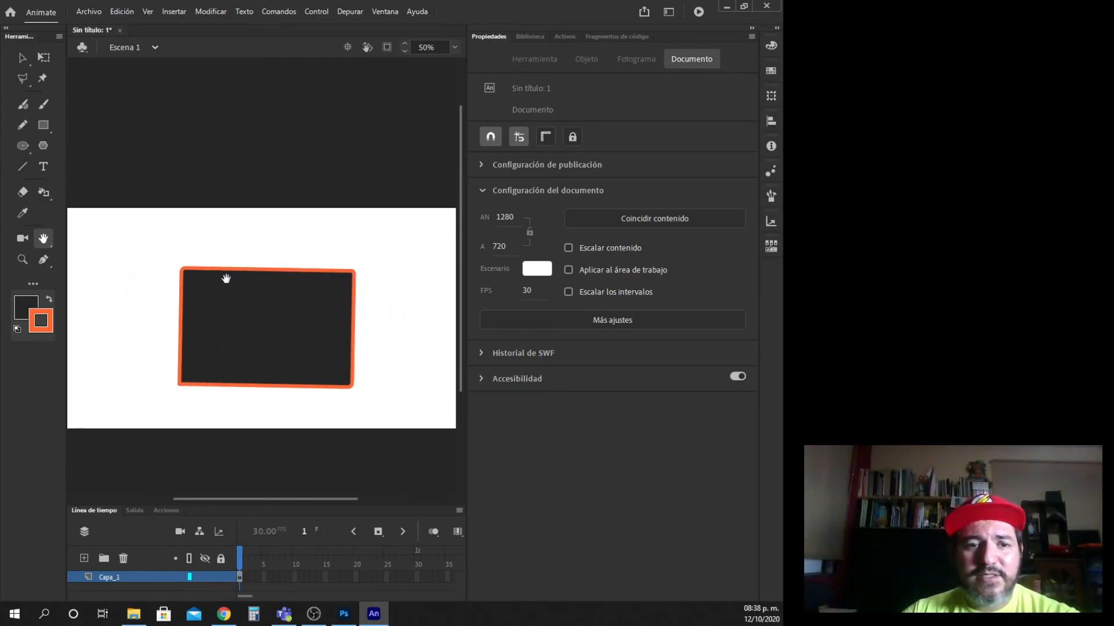
left_click(22, 261)
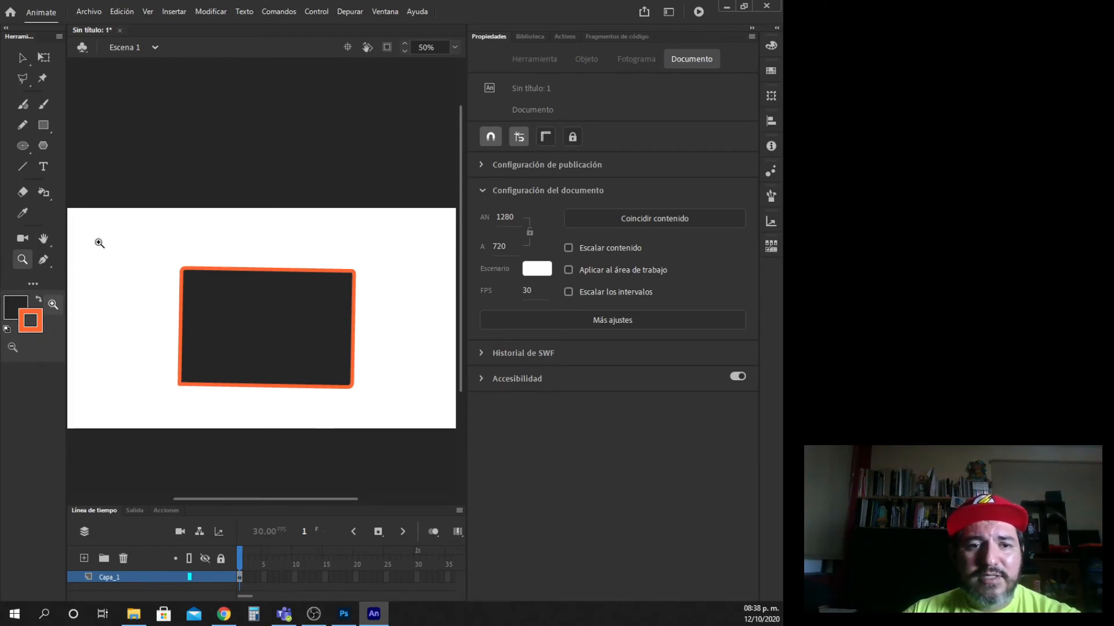
left_click_drag(141, 234, 394, 441)
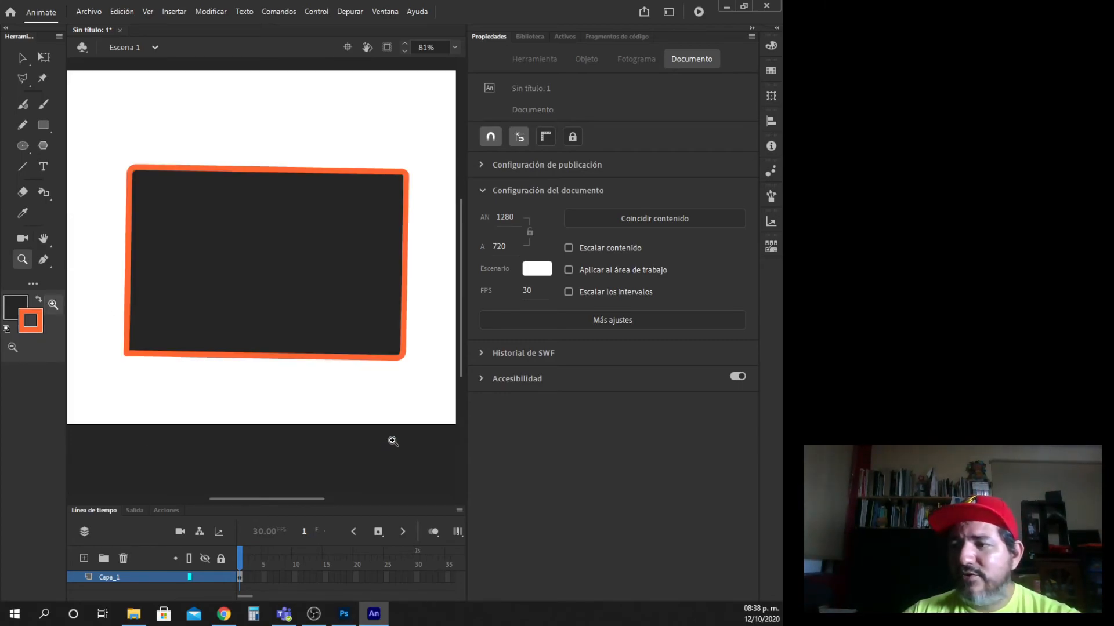
Step: Zoom the stage out to 20 % and back in to 40 %, and recentre it in the window
left_click(277, 279, "alt")
left_click(277, 278, "alt")
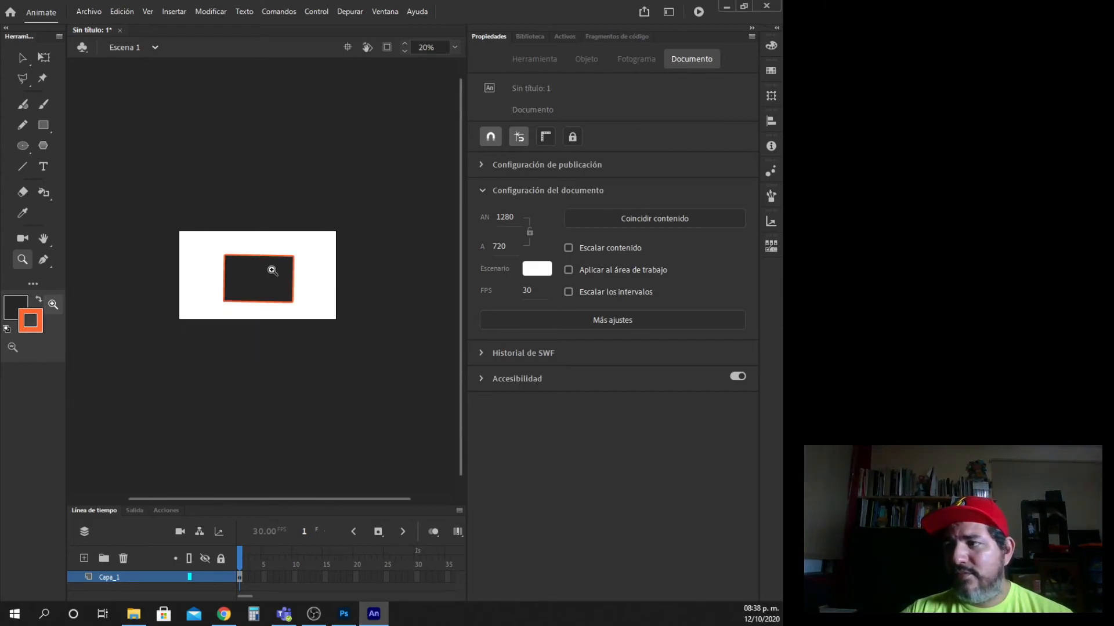
left_click(272, 271)
left_click_drag(249, 288, 274, 279)
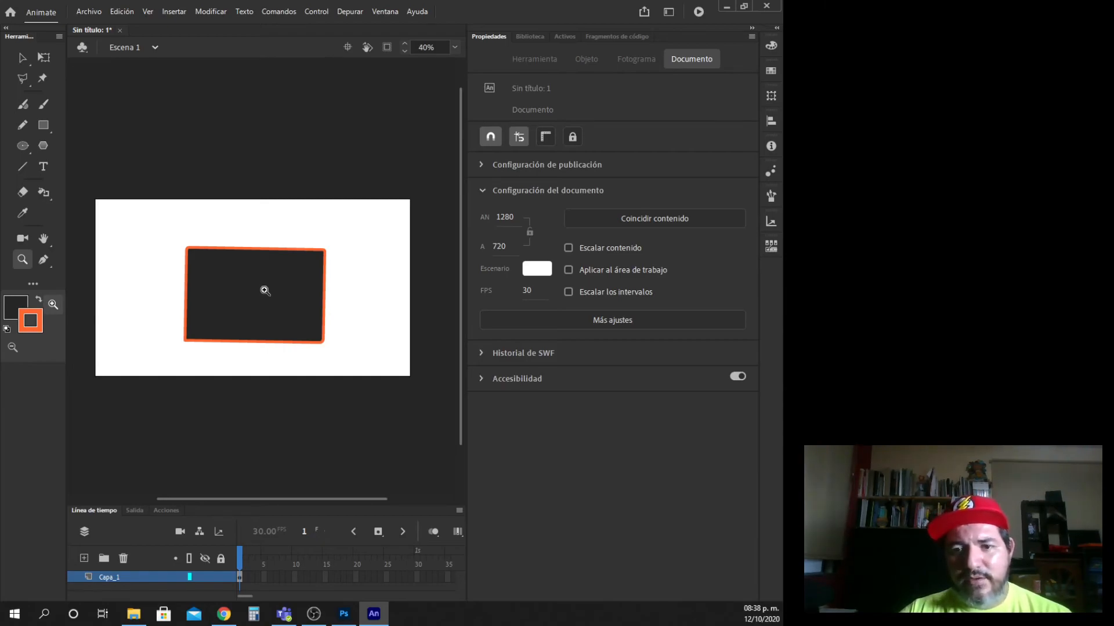
left_click_drag(250, 284, 268, 298)
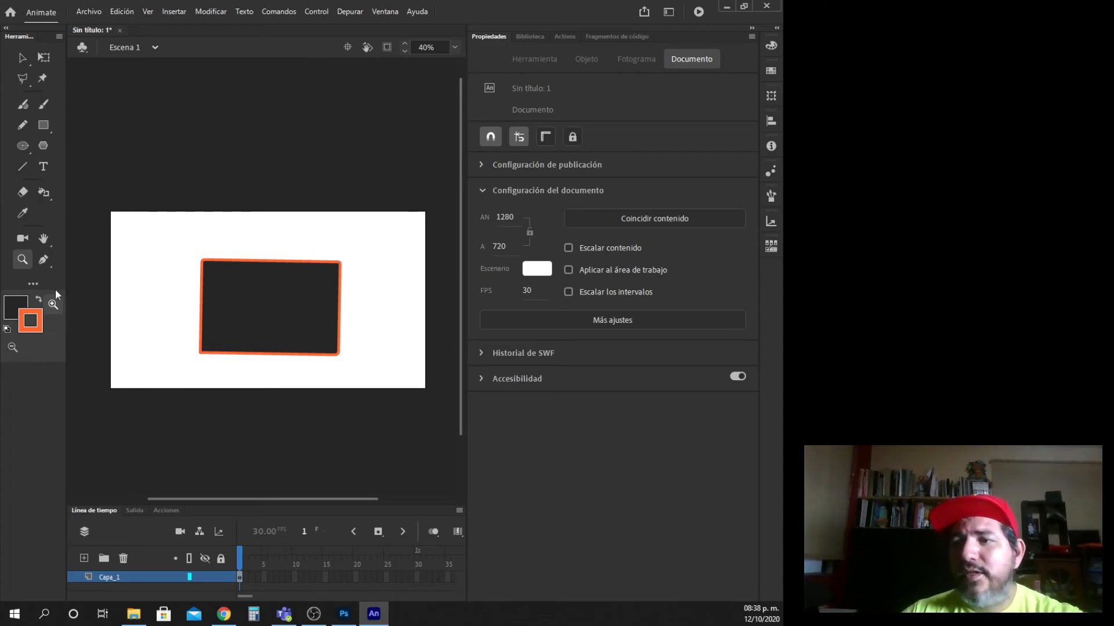
Step: Open the toolbar customization and take the Pen tool out of its group into a slot of its own
left_click(45, 261)
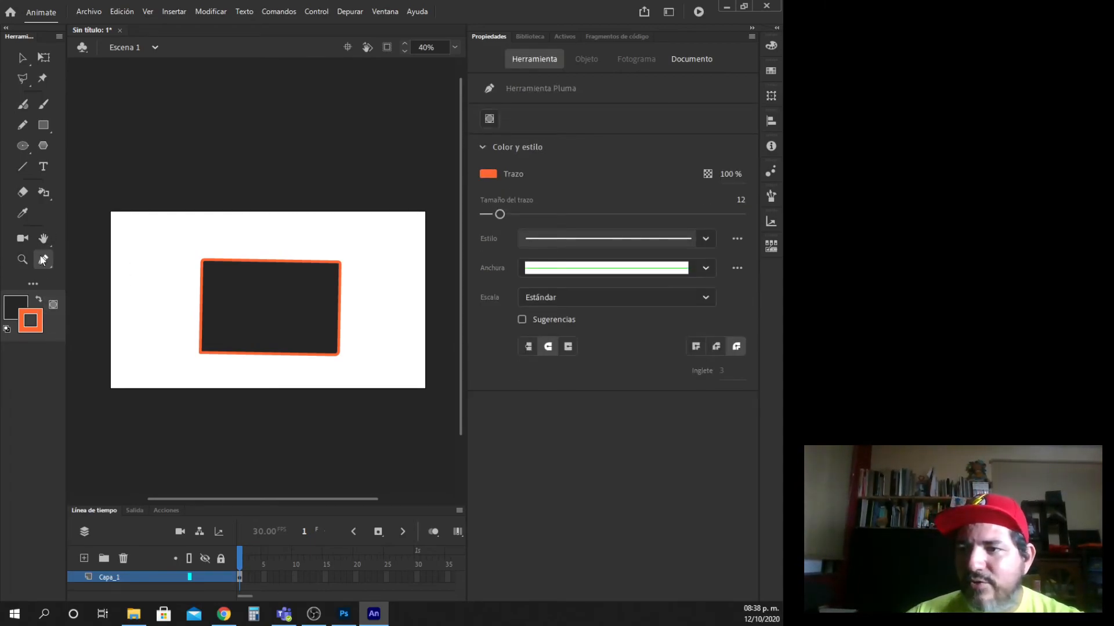
left_click(30, 285)
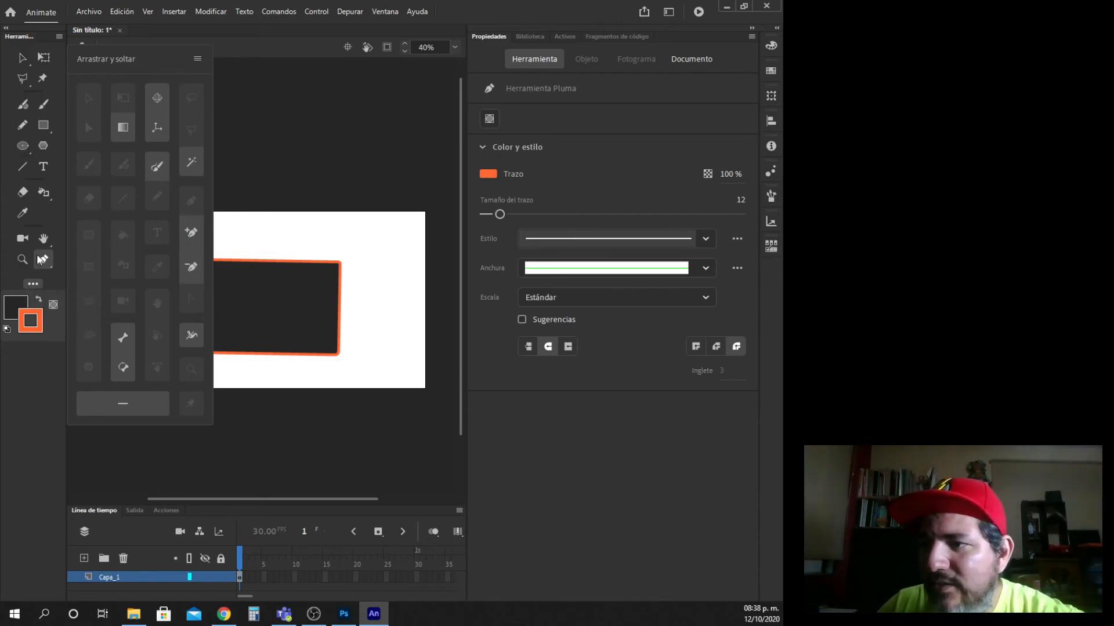
left_click_drag(44, 261, 46, 214)
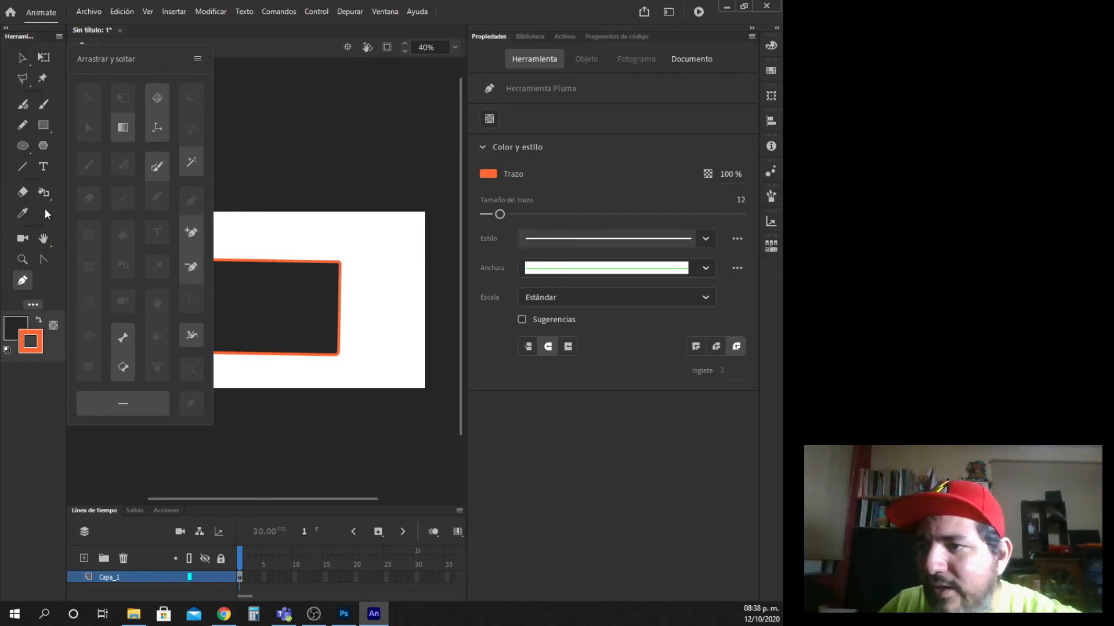
left_click_drag(17, 283, 36, 184)
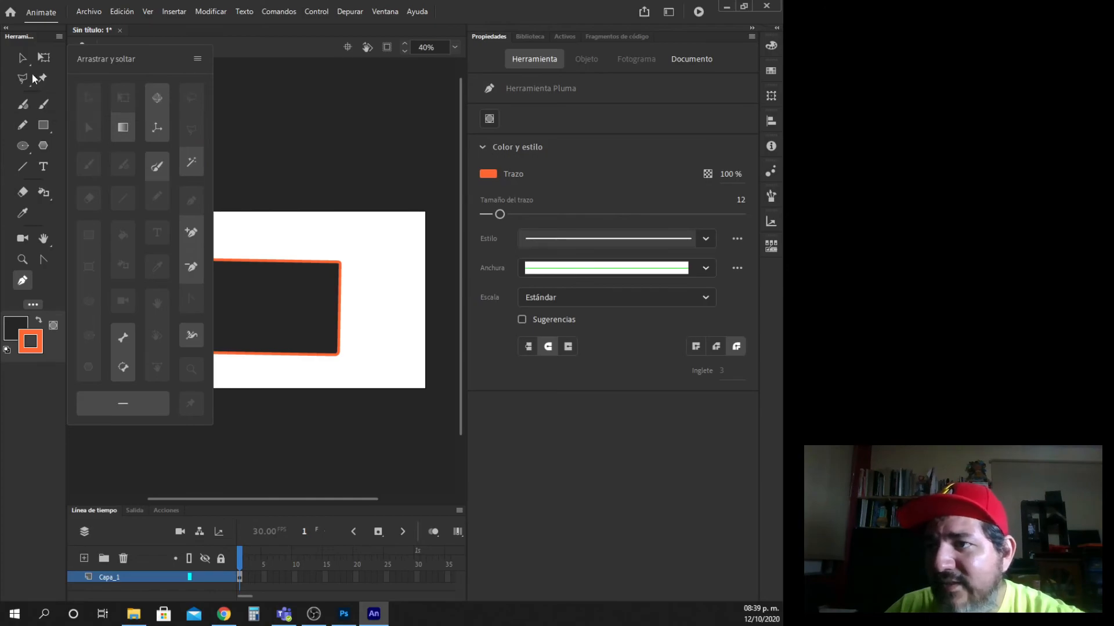
Step: Group the Add Anchor Point and Delete Anchor Point tools with the Pen tool, and choose the Pen from that group
left_click_drag(191, 232, 22, 281)
left_click_drag(192, 258, 24, 282)
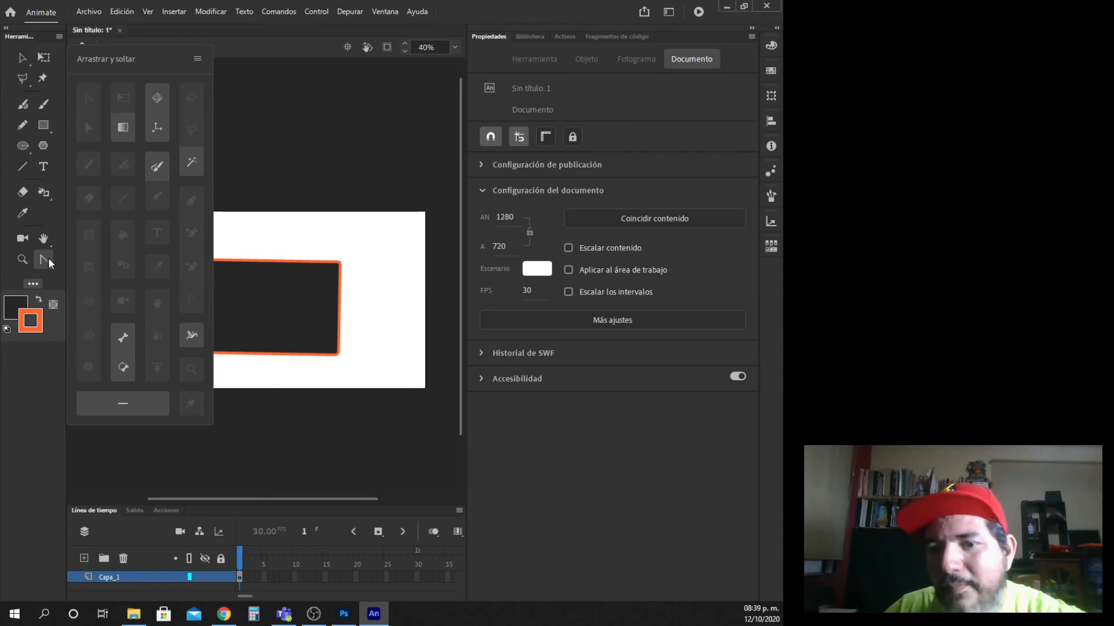
left_click(50, 262)
left_click(93, 261)
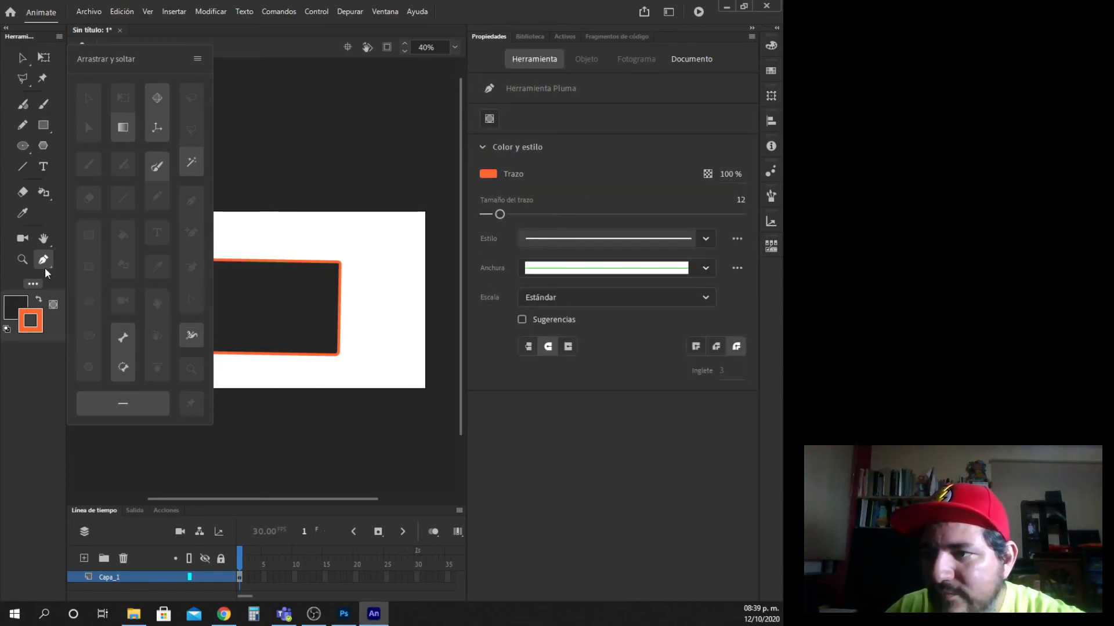
Step: Try a toolbar separator between the Camera and Hand tools, and remove it
mouse_move(128, 405)
left_mouse_down()
mouse_move(92, 284)
mouse_move(36, 239)
left_mouse_up()
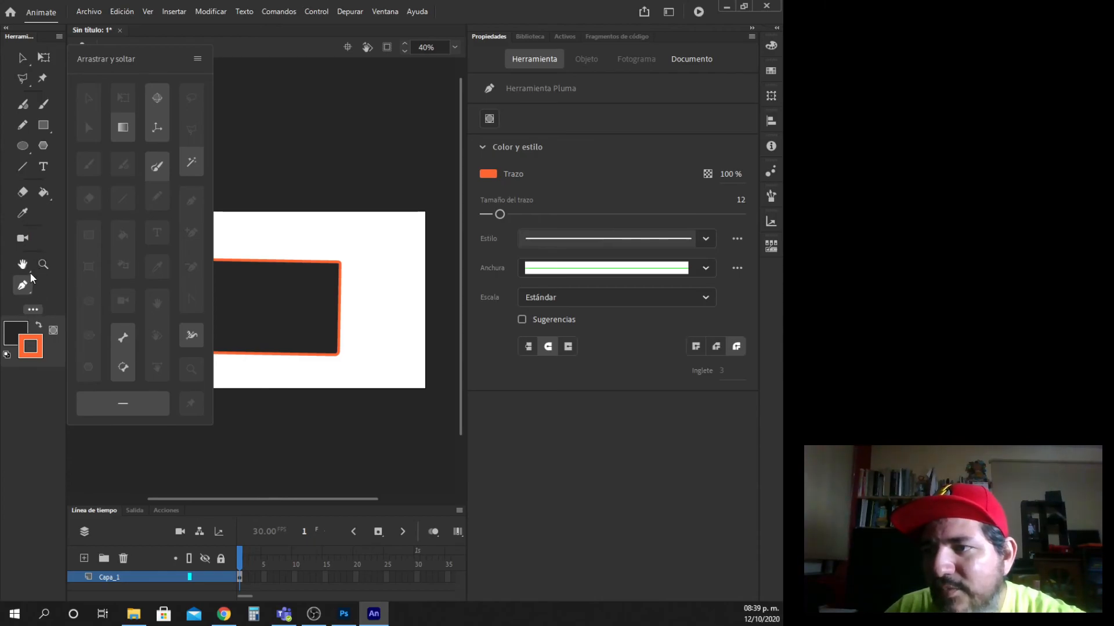
left_click_drag(33, 253, 123, 401)
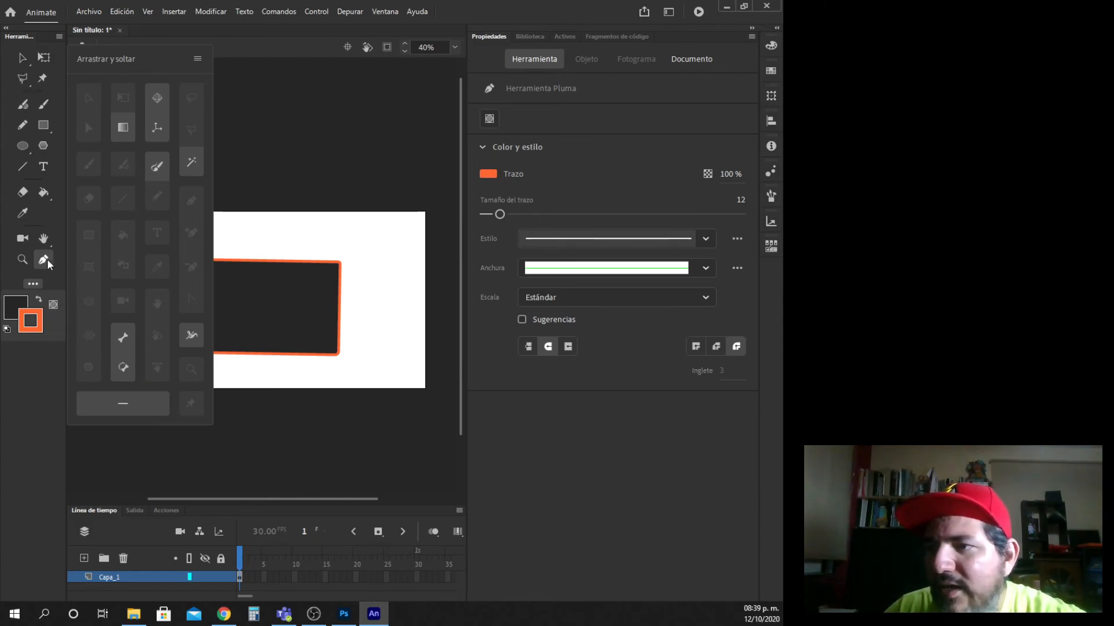
Step: Insert a toolbar separator by the Asset Warp tool and place the Pen tool in its own slot beneath that tool
left_click_drag(124, 404, 40, 93)
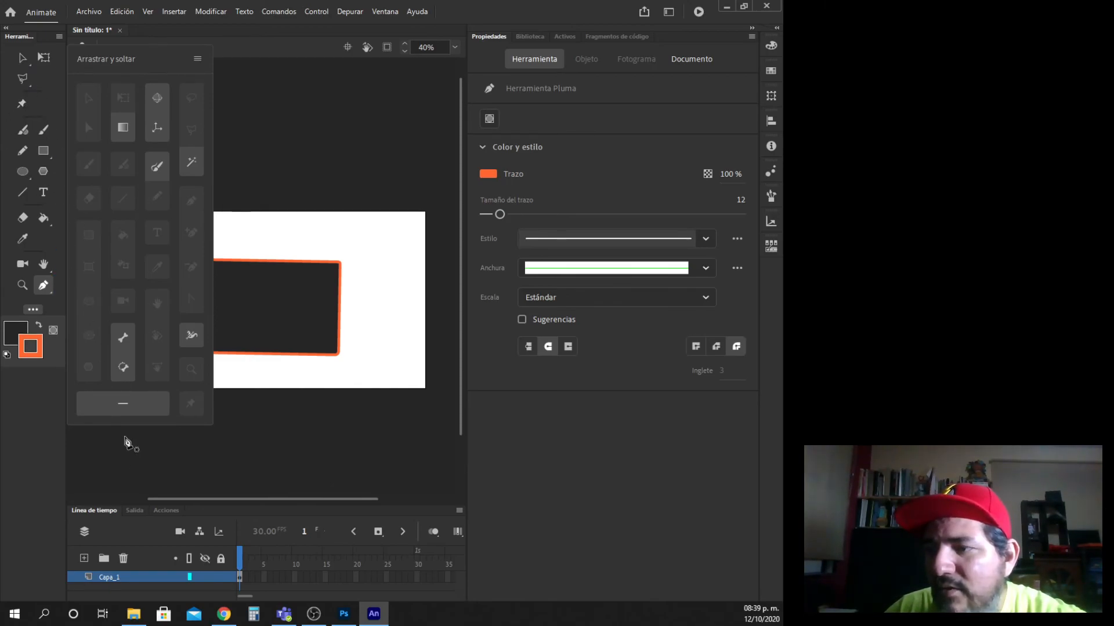
mouse_move(38, 285)
left_mouse_down()
mouse_move(46, 104)
mouse_move(24, 108)
mouse_move(49, 84)
mouse_move(38, 81)
left_mouse_up()
left_click(23, 107)
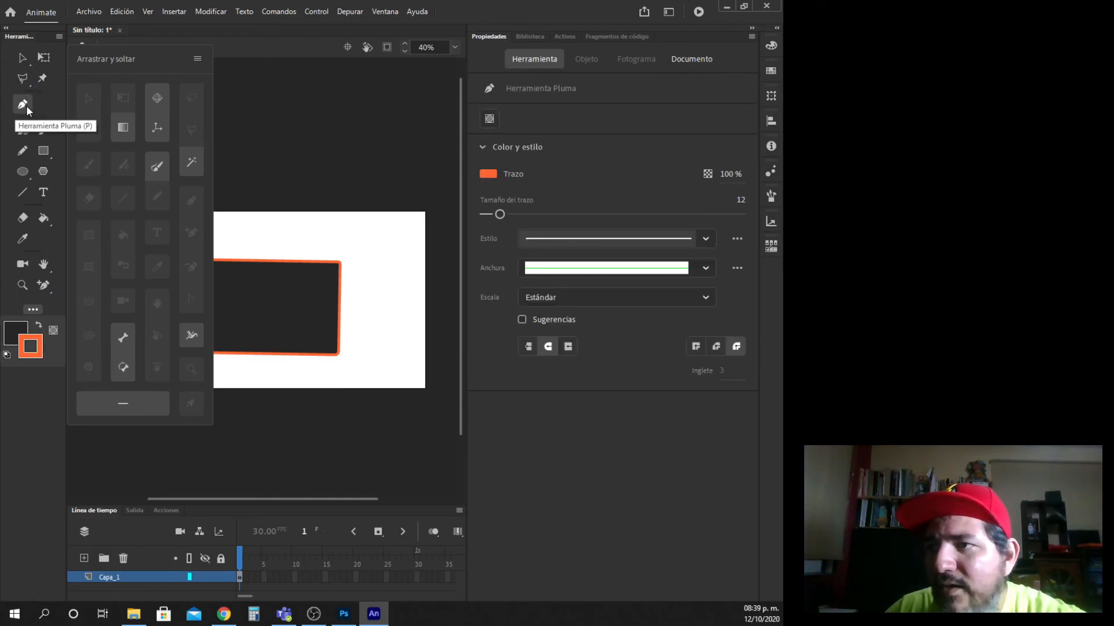
Step: Place the Add, Delete and Convert Anchor Point tools in their own slots after the Pen, and add Gradient Transform beside the Eyedropper
mouse_move(43, 284)
left_mouse_down()
mouse_move(52, 197)
mouse_move(37, 110)
left_mouse_up()
mouse_move(44, 286)
left_mouse_down()
mouse_move(39, 119)
mouse_move(50, 112)
left_mouse_up()
left_click_drag(41, 312, 43, 124)
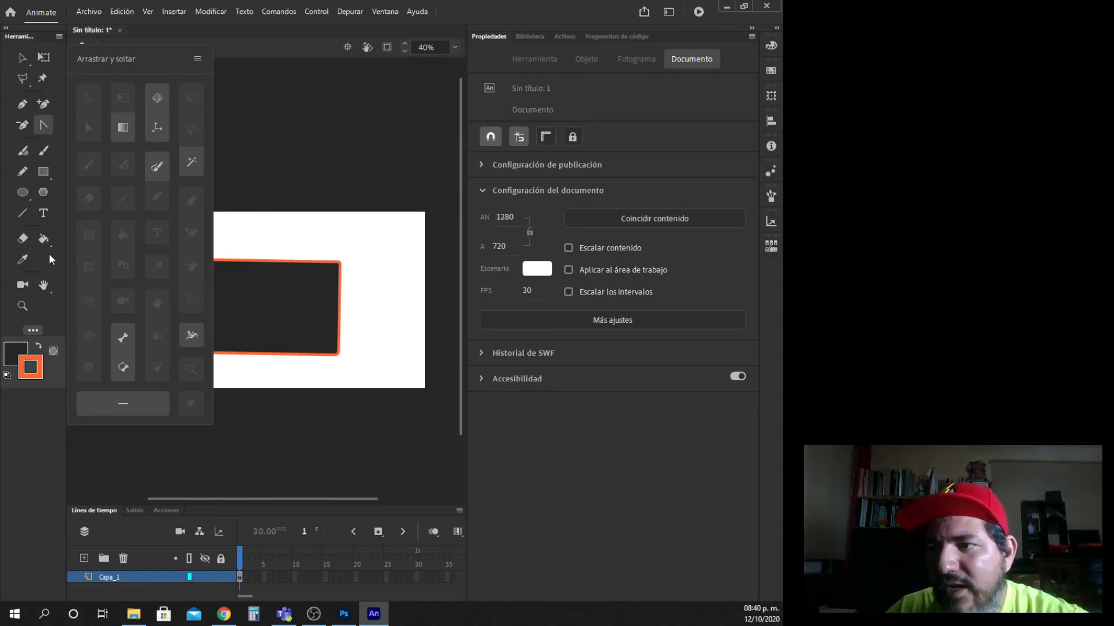
left_click_drag(124, 129, 46, 264)
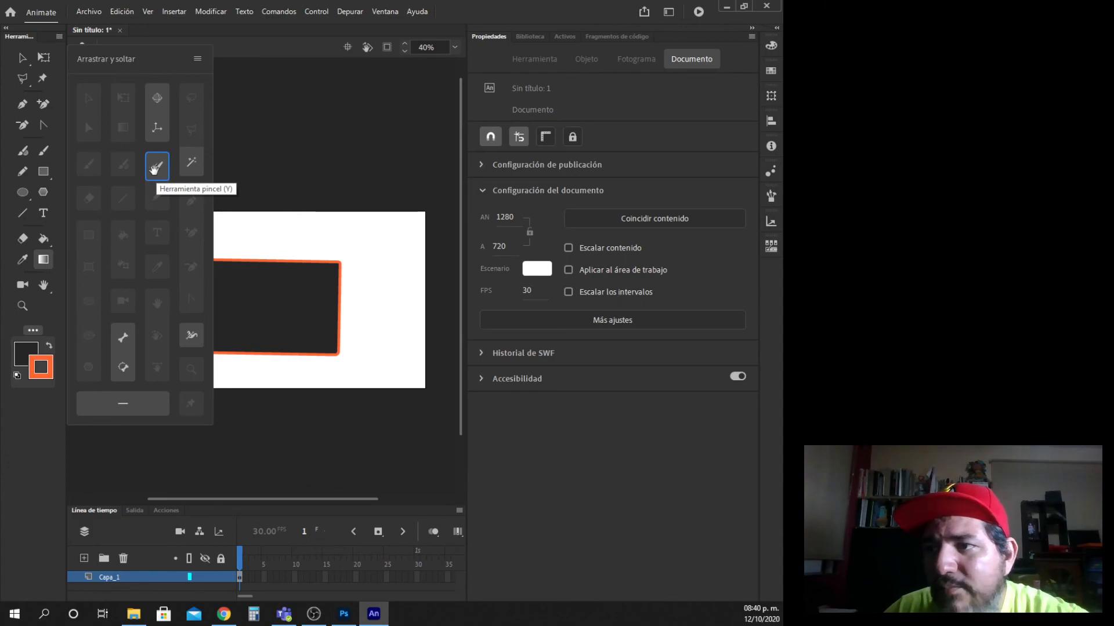
Step: Insert a separator above the shape tools, add the Brush tool (Y) beside the Pencil, and place Rectangle and Rectangle Primitive side by side
left_click_drag(143, 403, 41, 191)
left_click_drag(38, 183, 54, 177)
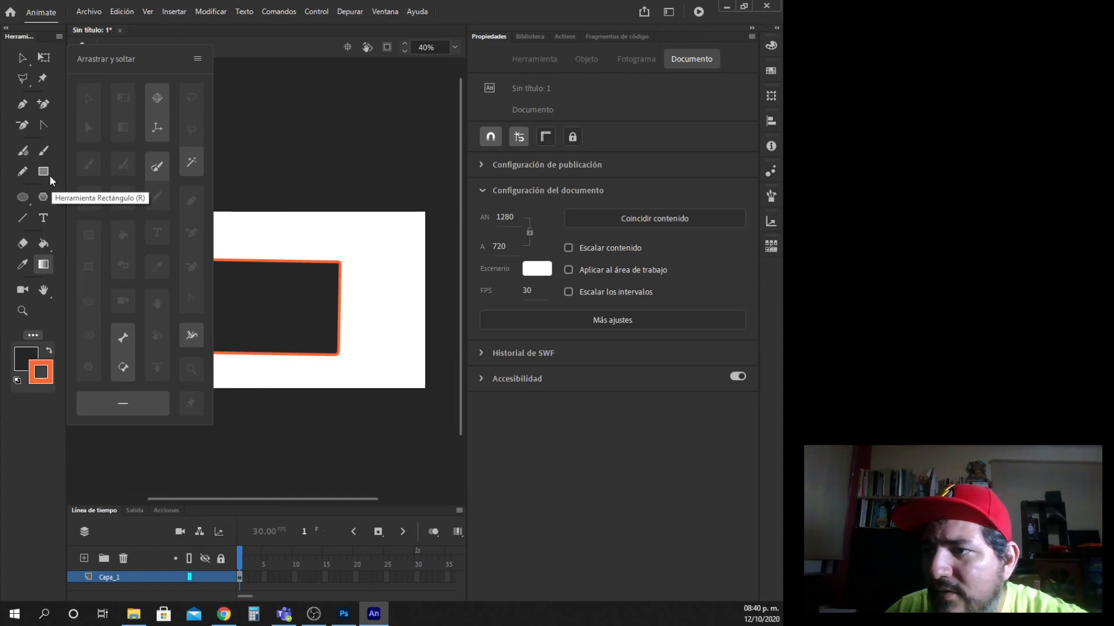
mouse_move(44, 172)
left_mouse_down()
mouse_move(16, 184)
mouse_move(16, 198)
left_mouse_up()
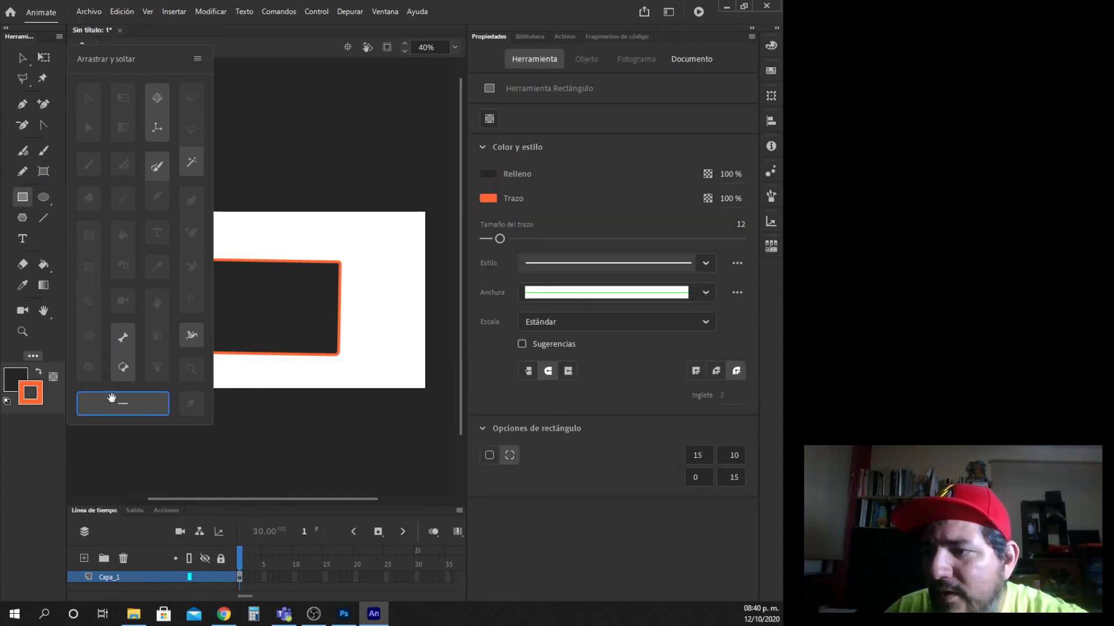
mouse_move(163, 159)
left_mouse_down()
mouse_move(81, 185)
mouse_move(42, 172)
left_mouse_up()
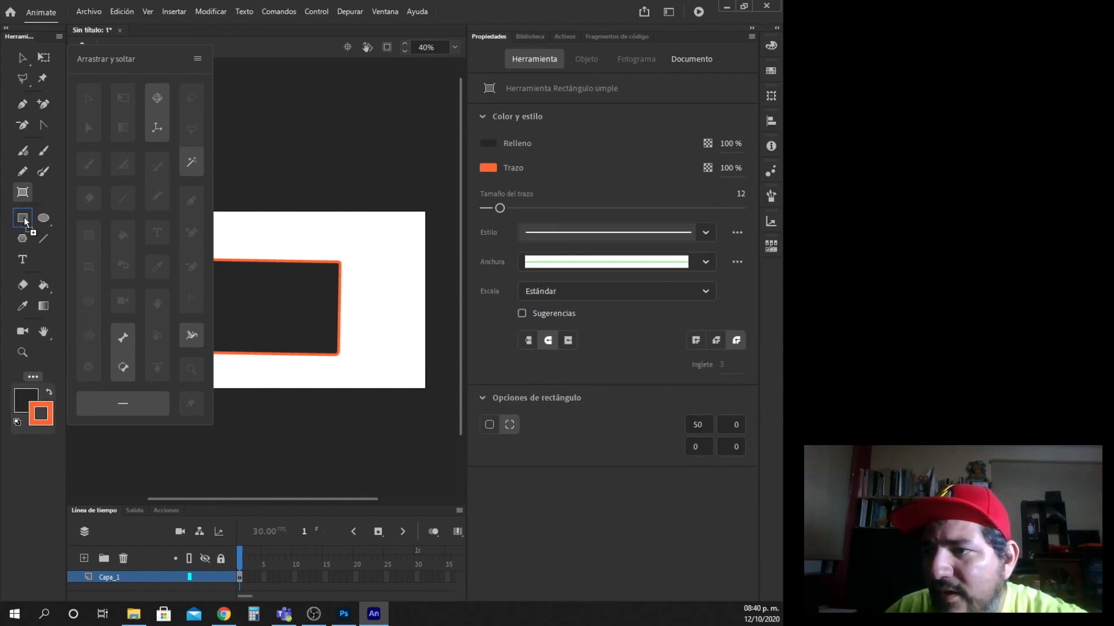
left_click_drag(25, 218, 33, 218)
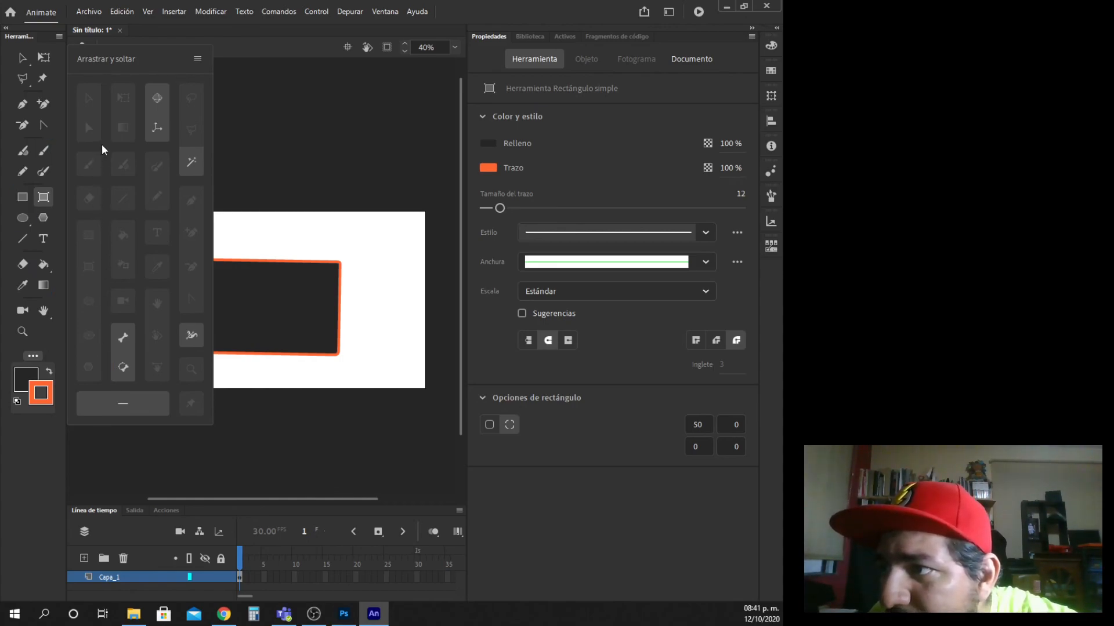
Step: Remove the Asset Warp tool and the grouped Polygon and Lasso tools from the toolbar
left_click(43, 83)
left_click_drag(54, 83, 103, 132)
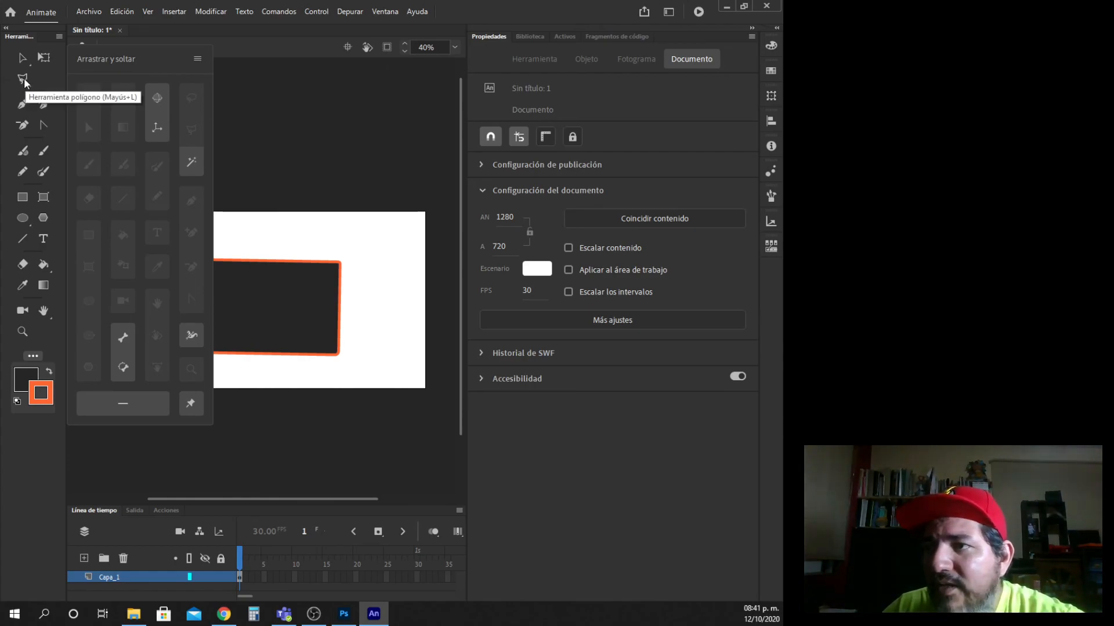
mouse_move(23, 78)
left_mouse_down()
mouse_move(82, 112)
mouse_move(79, 141)
left_mouse_up()
left_click_drag(26, 77, 96, 119)
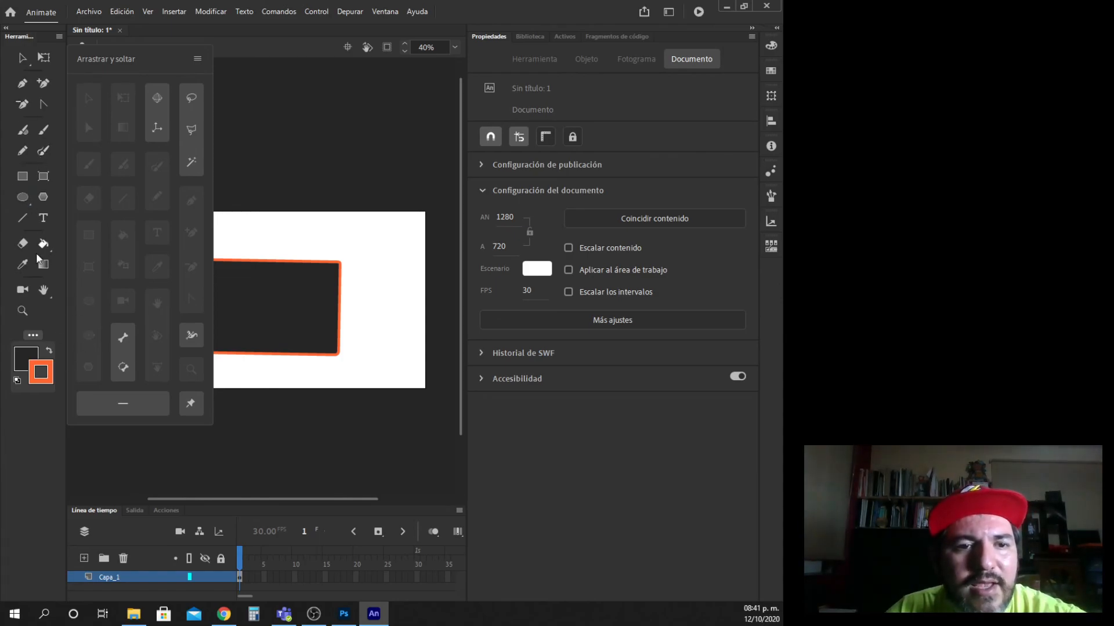
Step: Remove the Hand, Zoom, Time Scrub, Rotation and Camera tools from the toolbar
left_click_drag(44, 288, 156, 303)
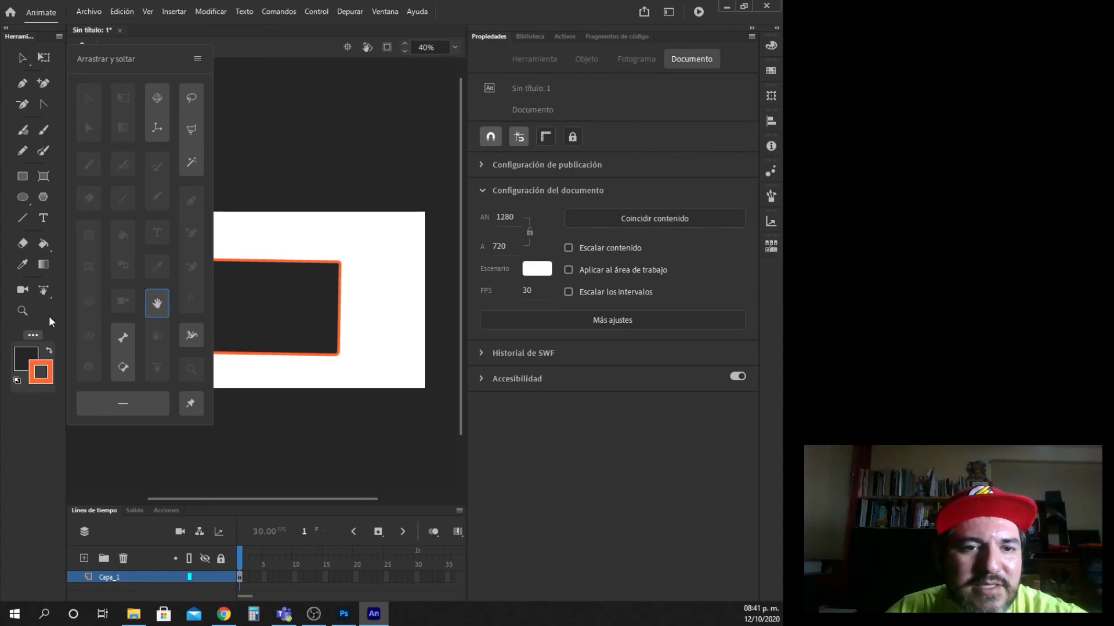
left_click_drag(26, 315, 103, 312)
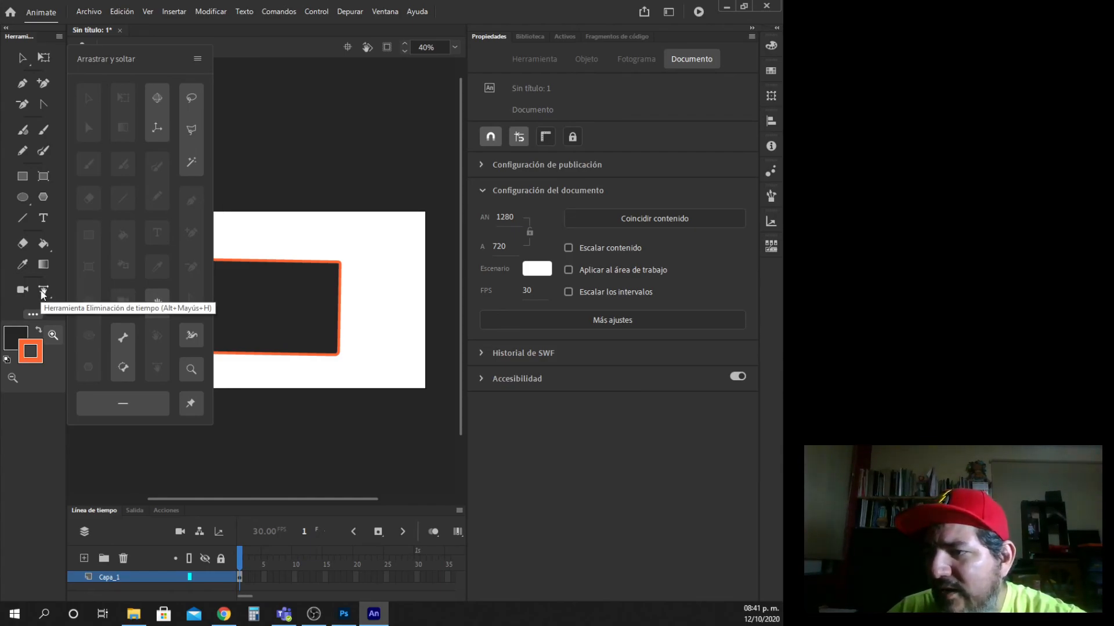
left_click_drag(42, 293, 112, 297)
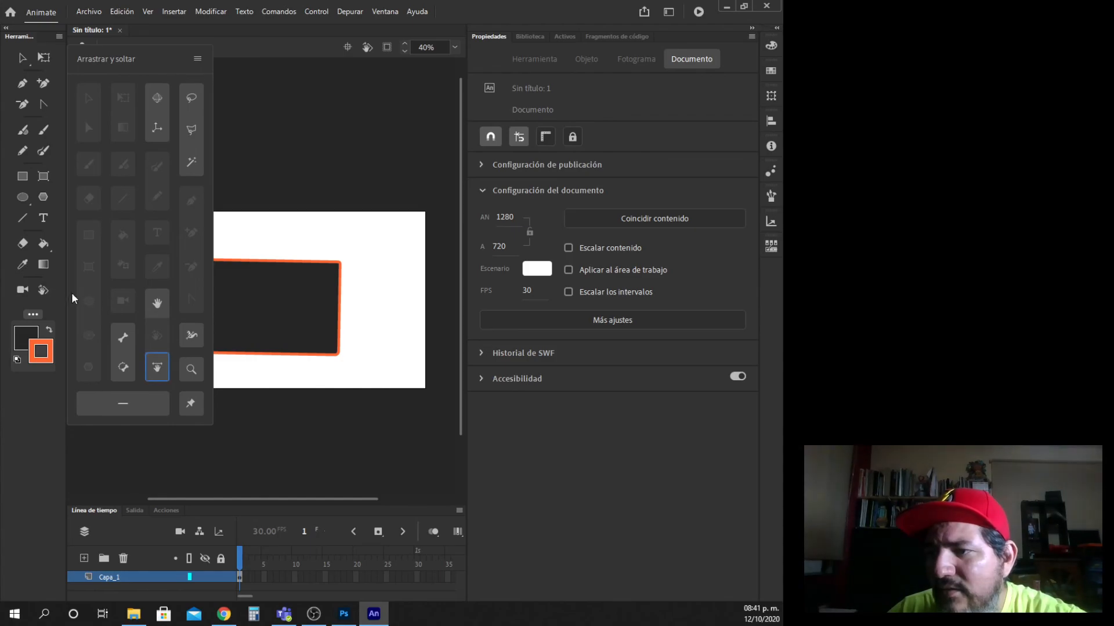
left_click_drag(43, 292, 131, 299)
left_click_drag(29, 292, 137, 305)
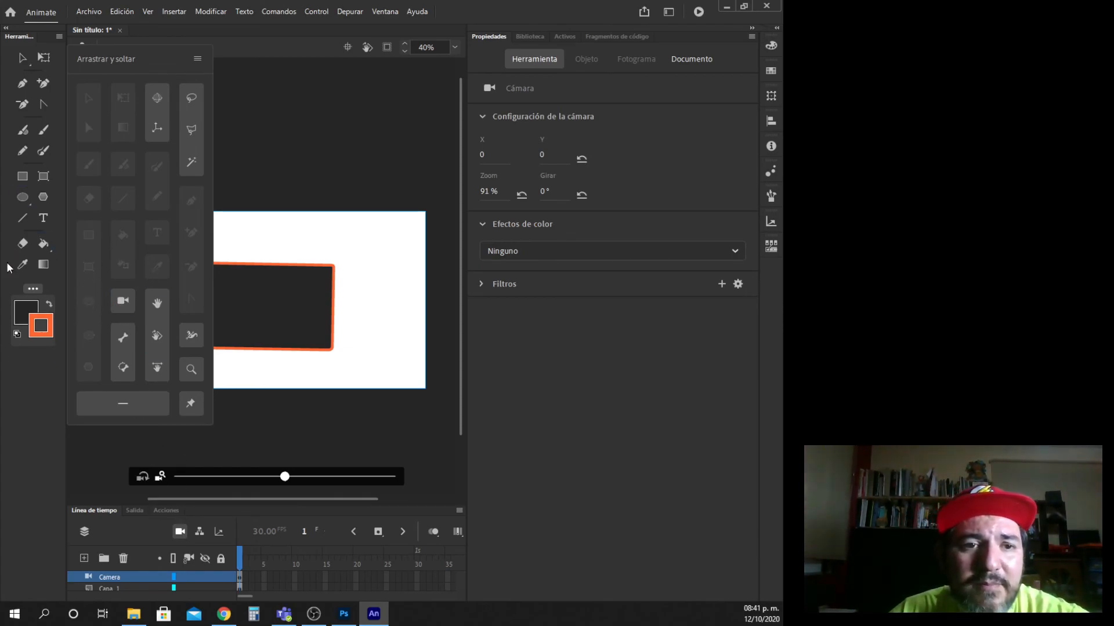
Step: Show the options of the toolbar customization palette, dismiss them unchanged, and close the palette
left_click(199, 59)
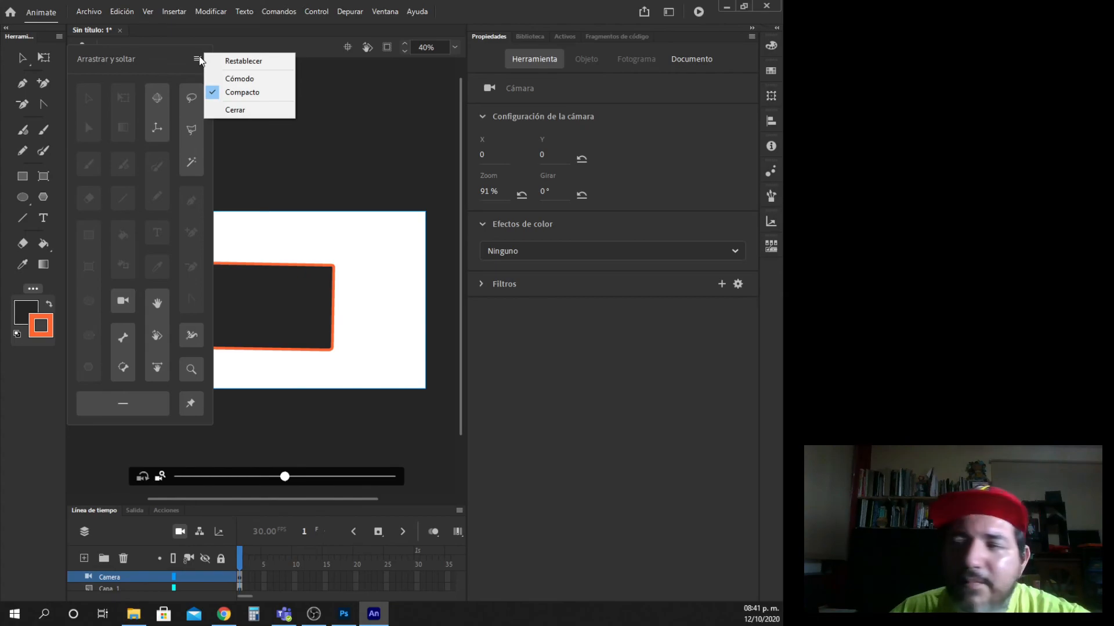
left_click(169, 60)
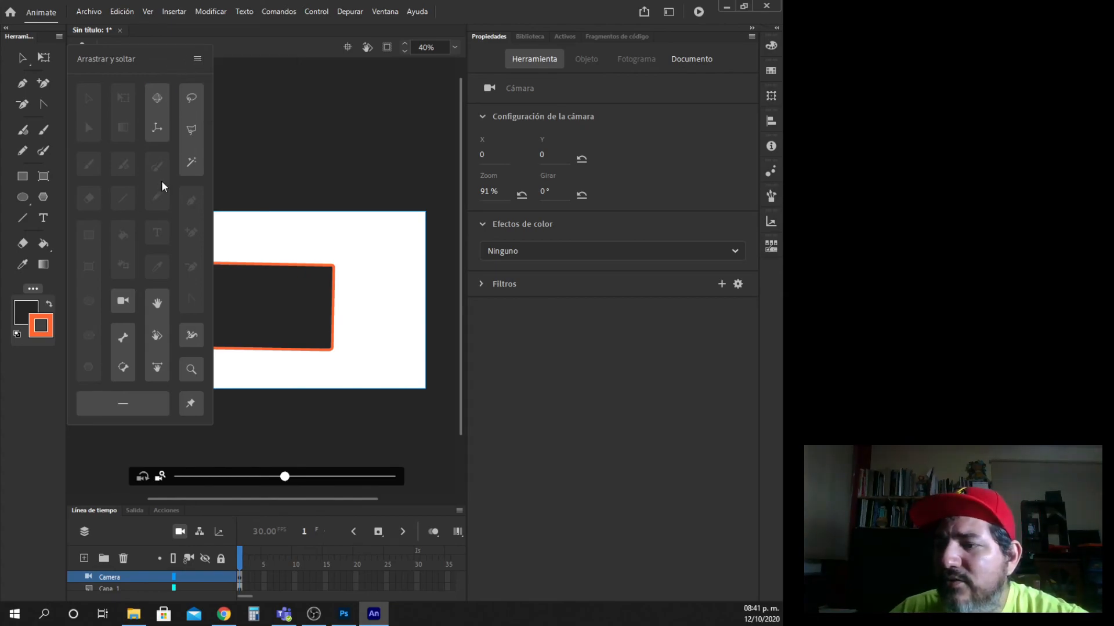
left_click(33, 288)
left_click(33, 288)
left_click(33, 288)
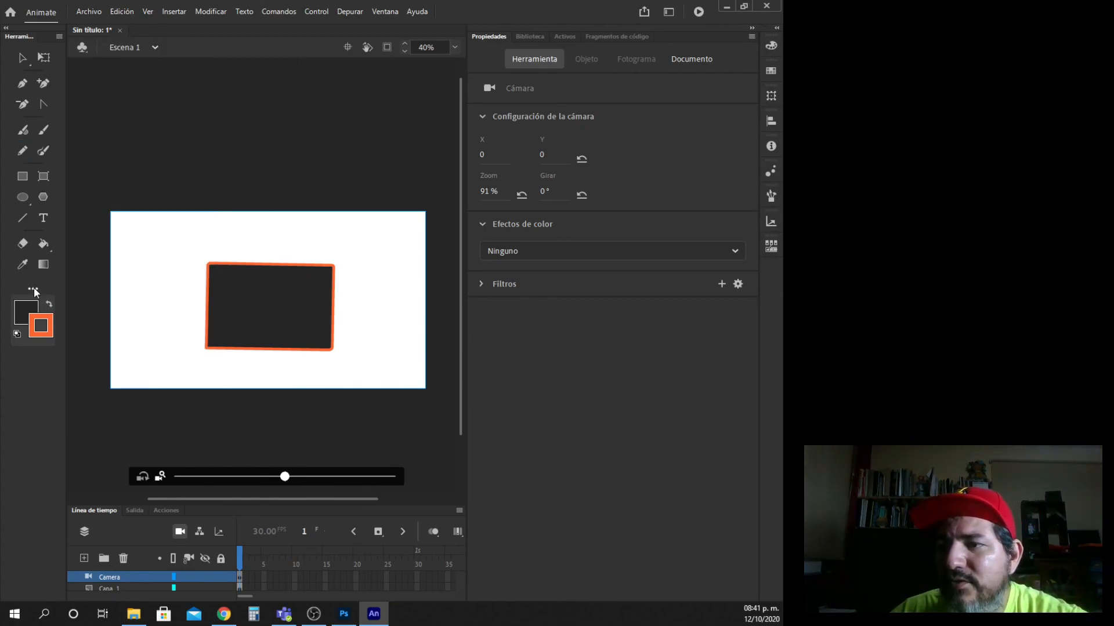